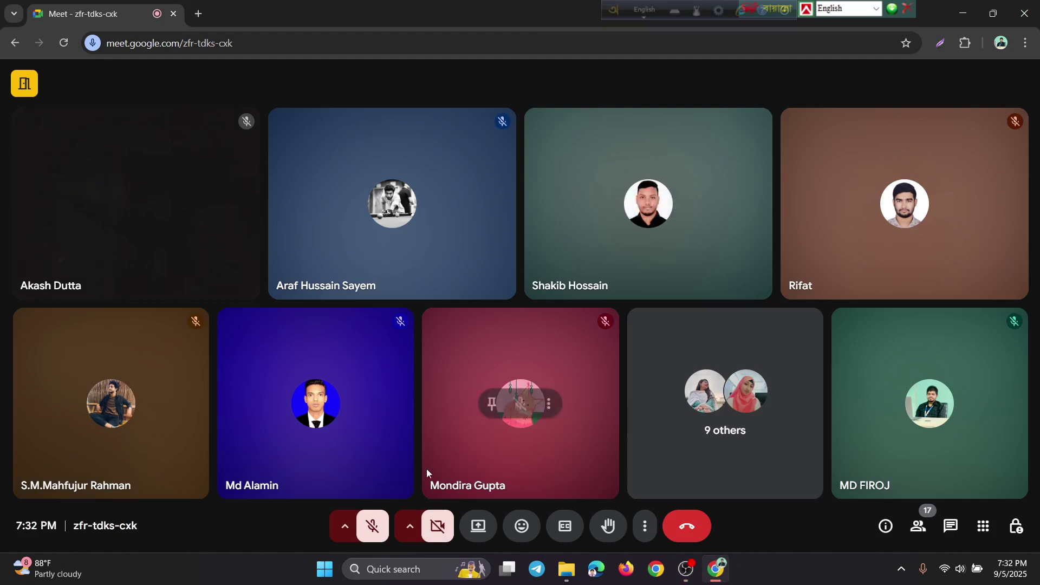
Unmute the microphone in the Google Meet call to speak, and mute it again when finished.
left_click(367, 538)
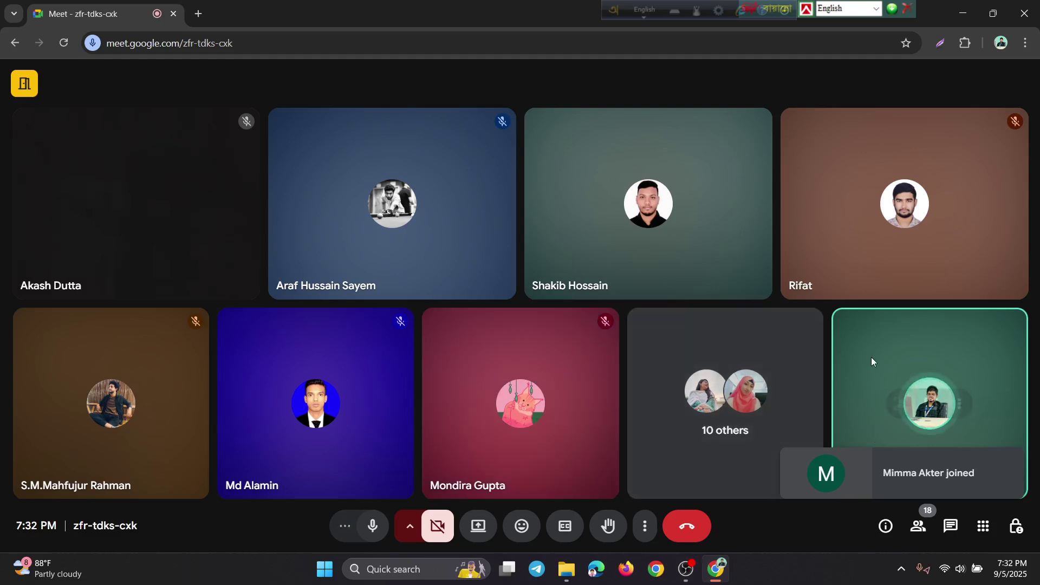
mouse_move(807, 241)
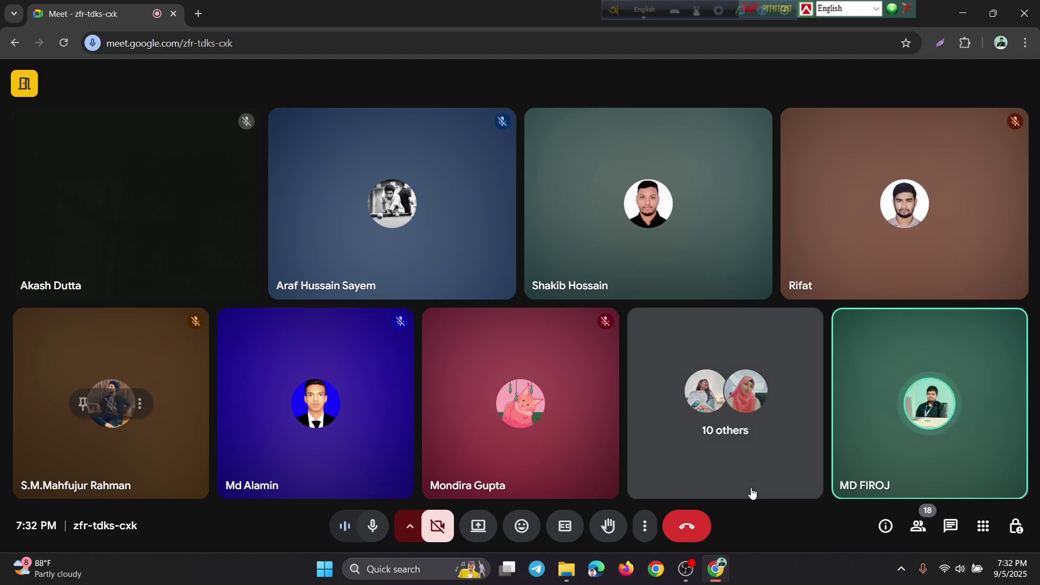
left_click(366, 531)
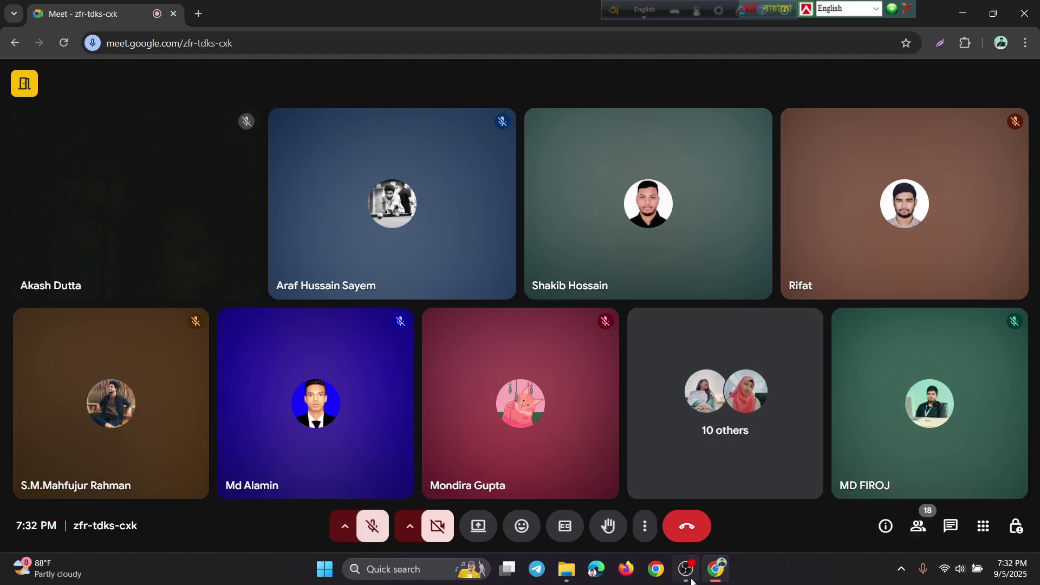
left_click(373, 539)
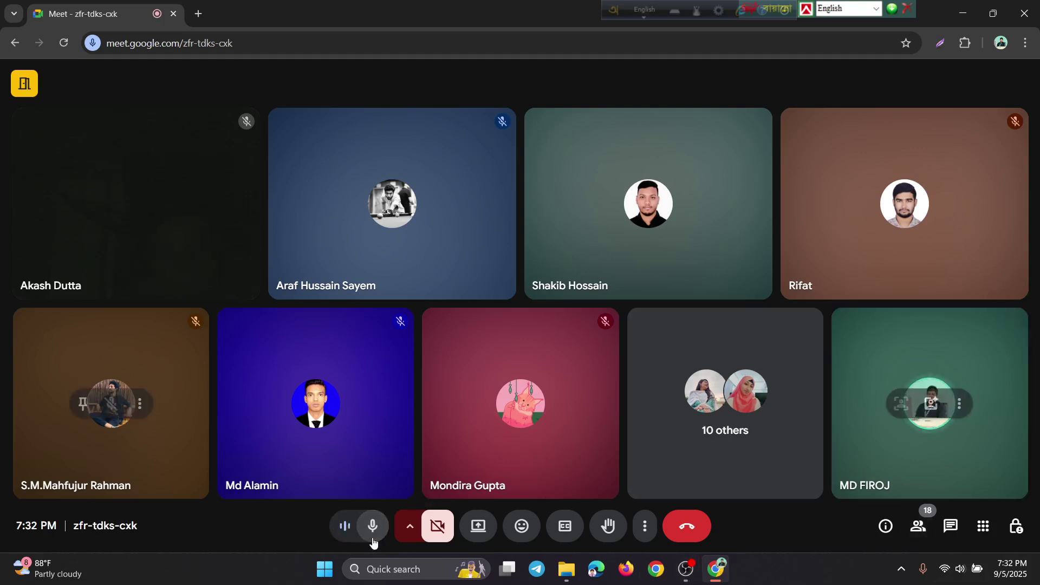
left_click(373, 539)
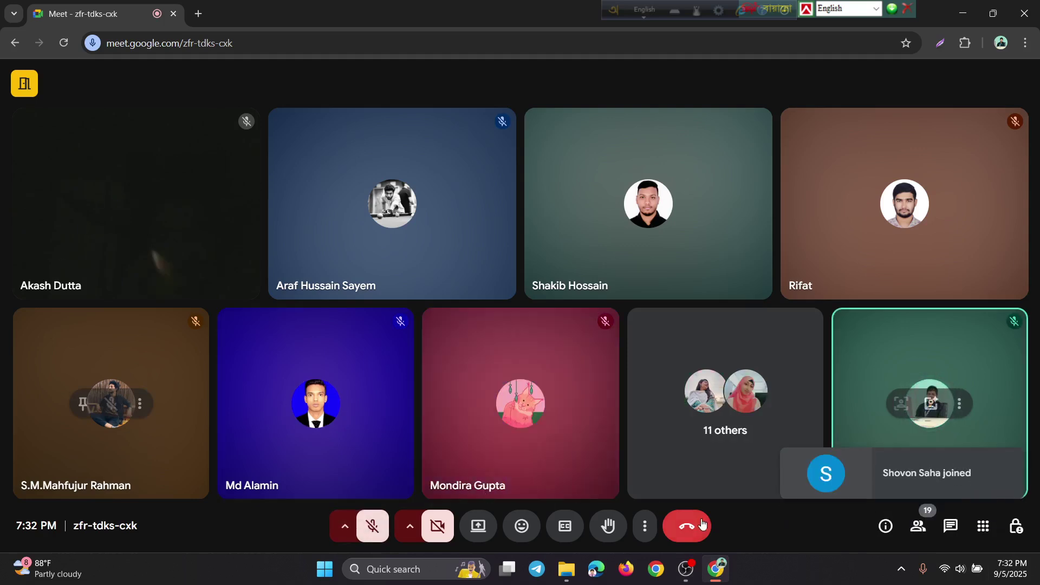
Switch to Adobe Illustrator and look through the recent files on its home screen.
left_click(687, 569)
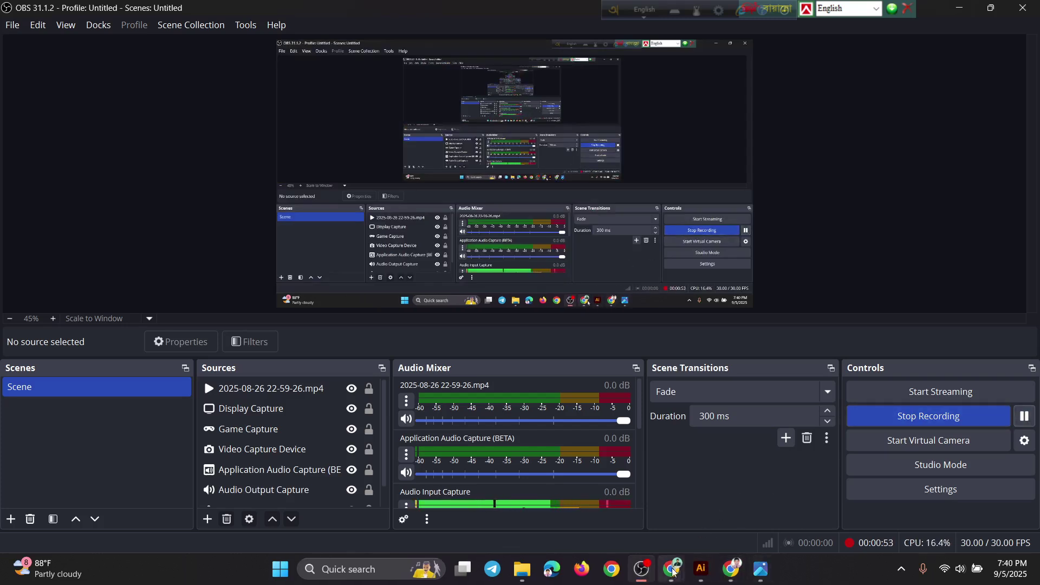
left_click(701, 569)
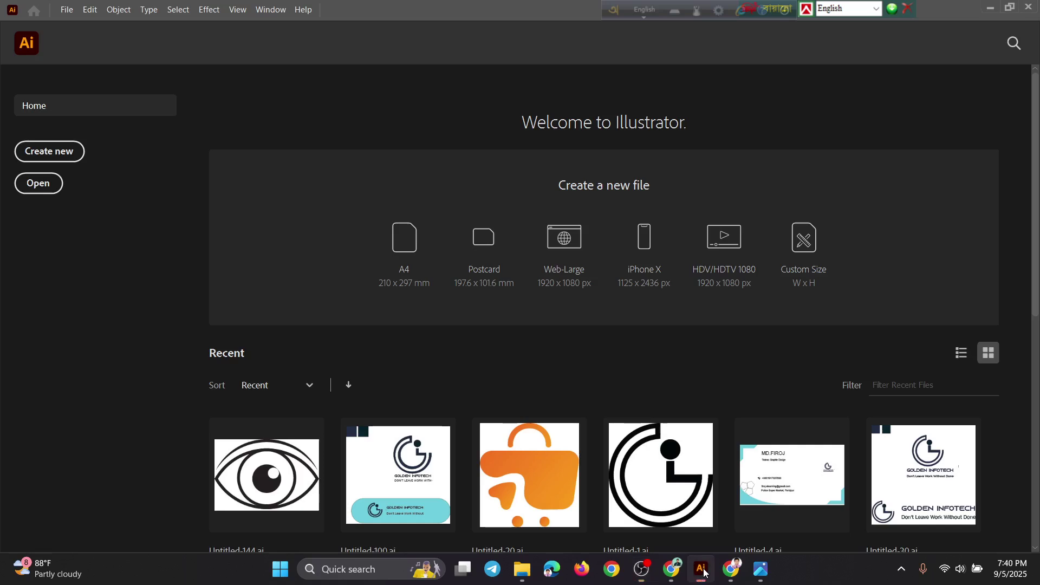
scroll(415, 409, "down", 3)
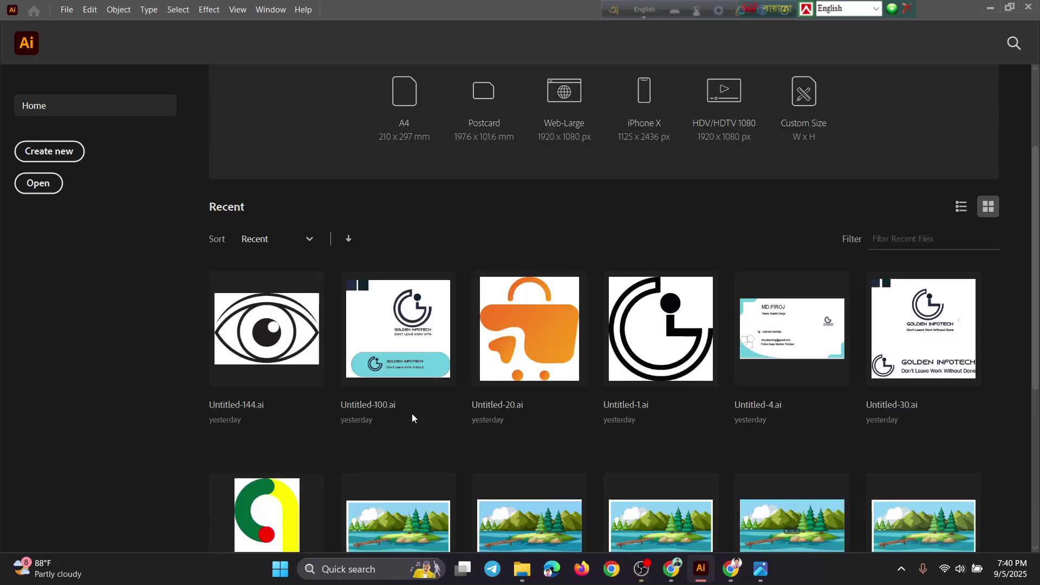
scroll(434, 287, "up", 3)
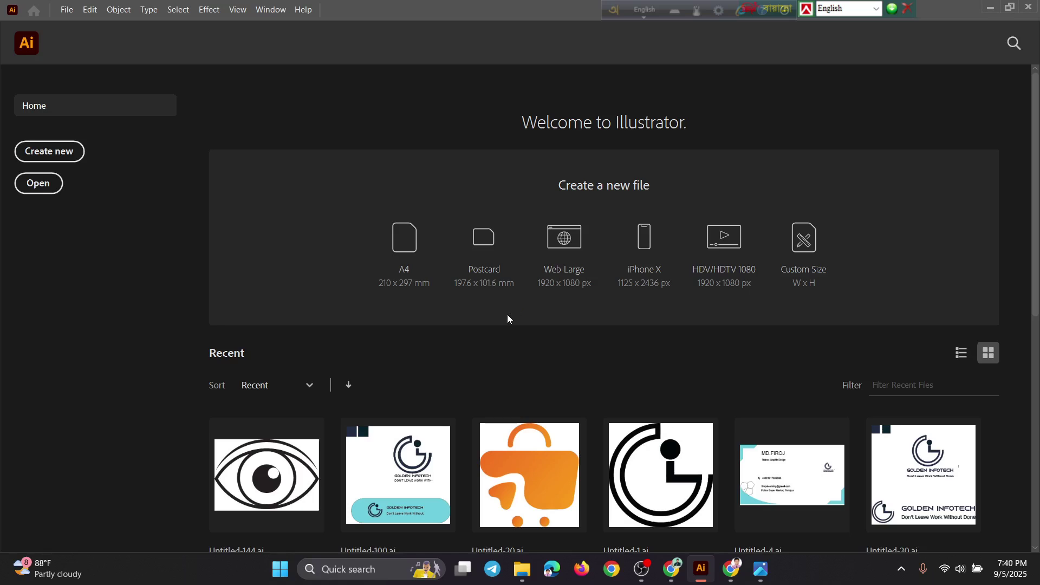
End the Adobe Illustrator 2020 task in Task Manager, and close Task Manager.
key("ctrl+shift+Escape")
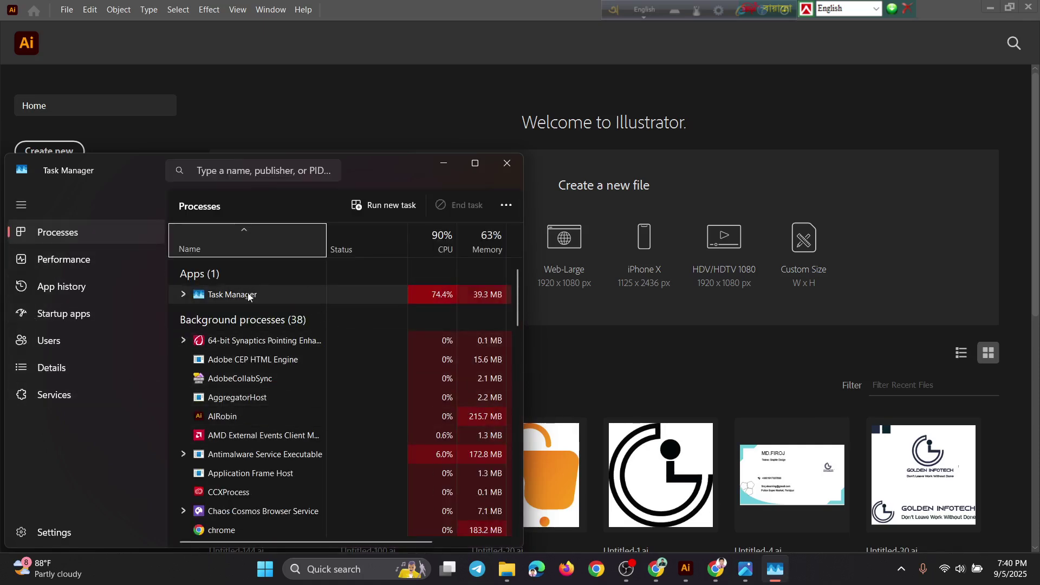
left_click(469, 163)
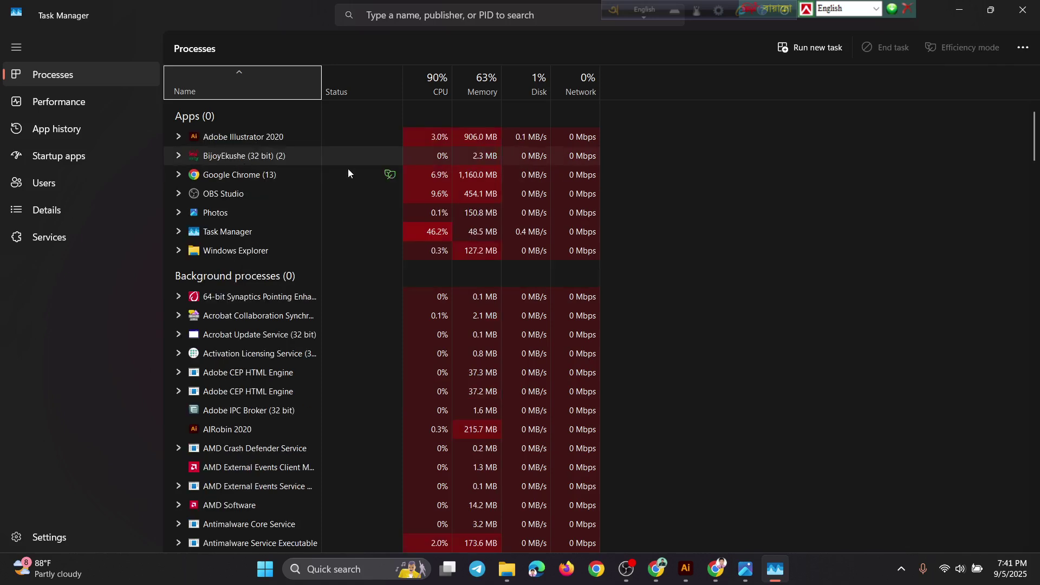
left_click(261, 140)
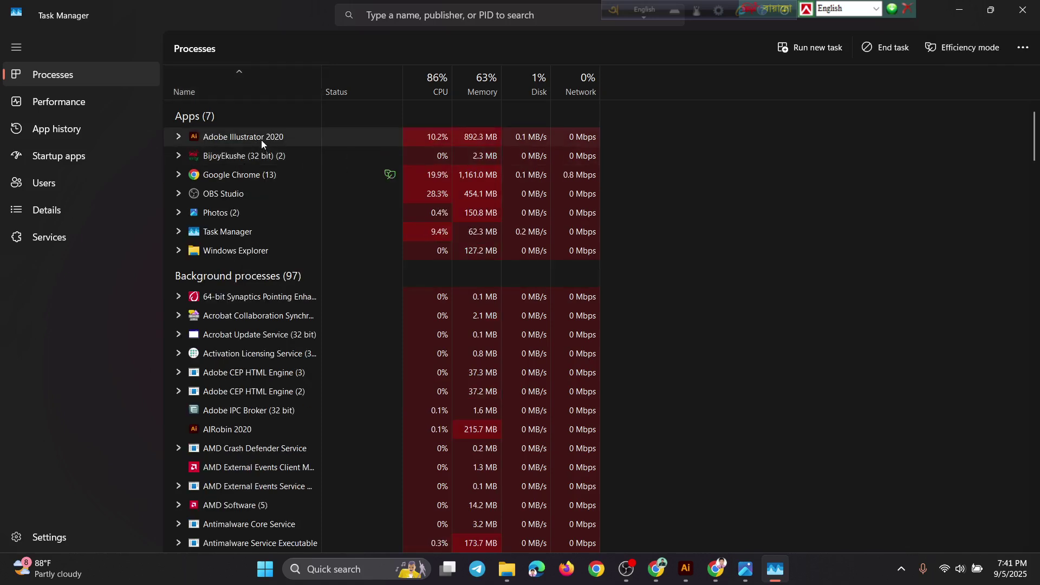
right_click(261, 140)
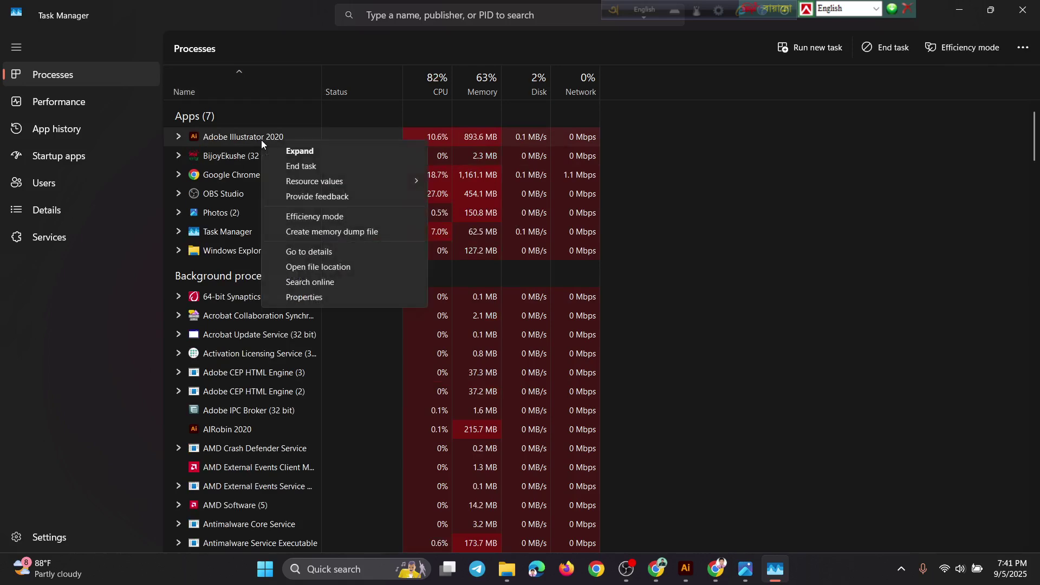
left_click(304, 168)
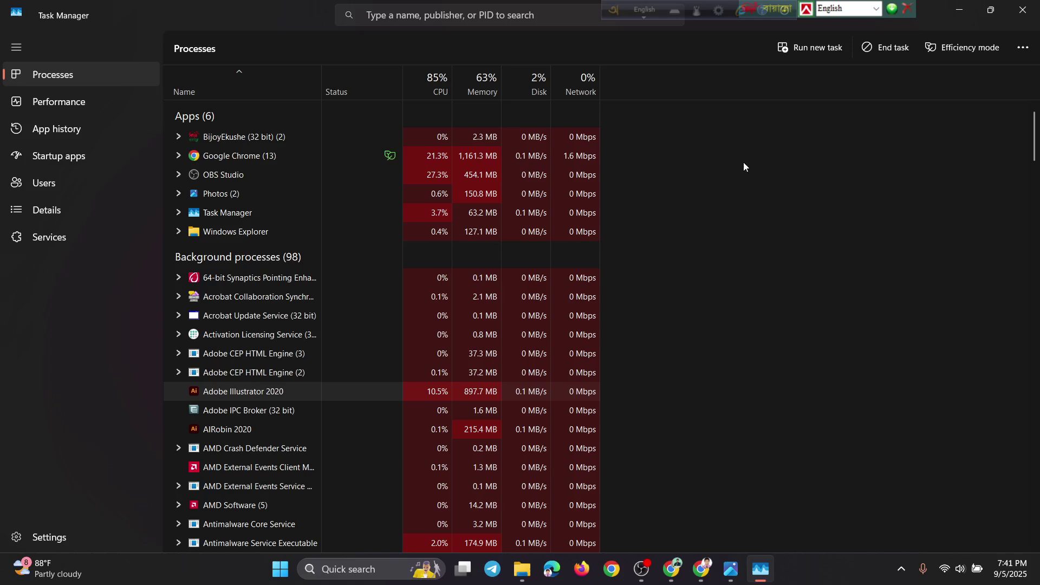
left_click(1023, 10)
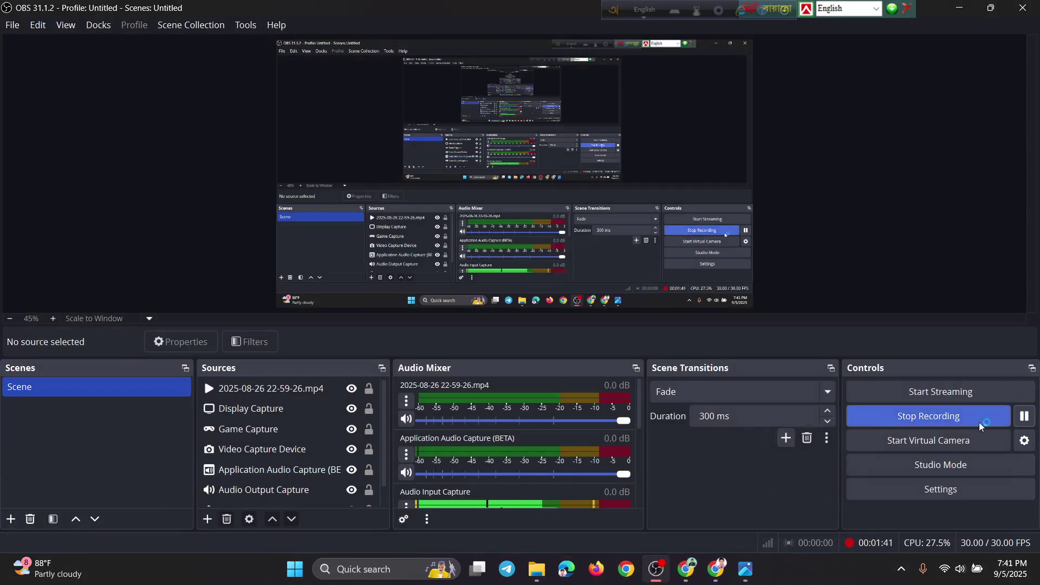
Launch Adobe Illustrator 2020 from the recent apps in Windows search.
mouse_move(570, 575)
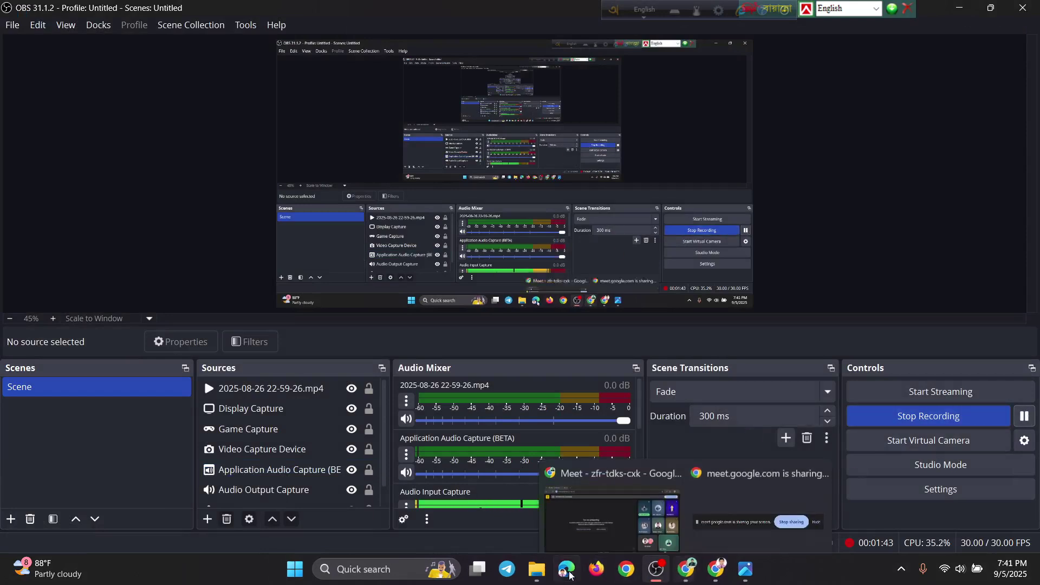
left_click(612, 531)
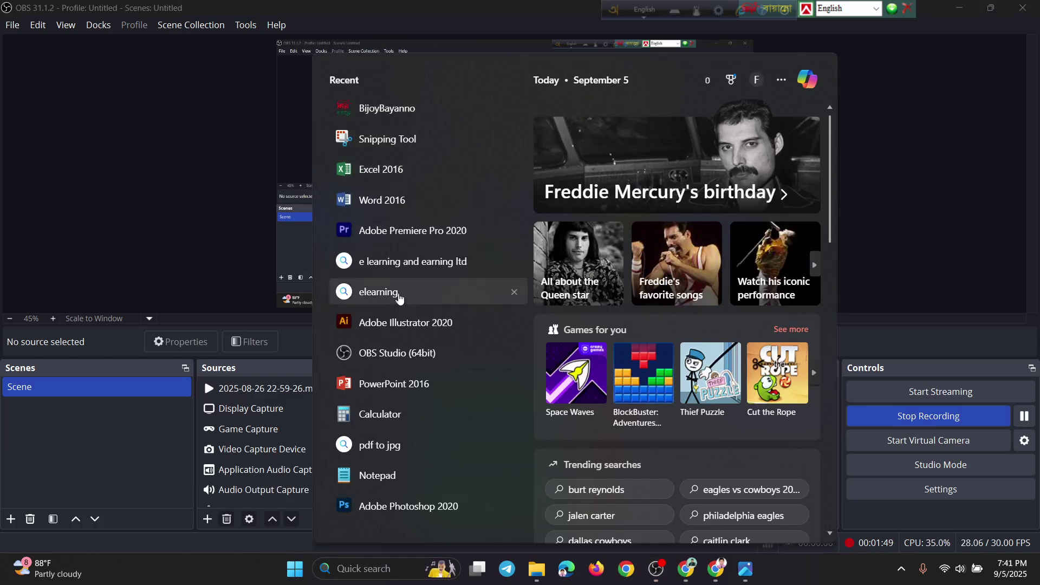
left_click(406, 322)
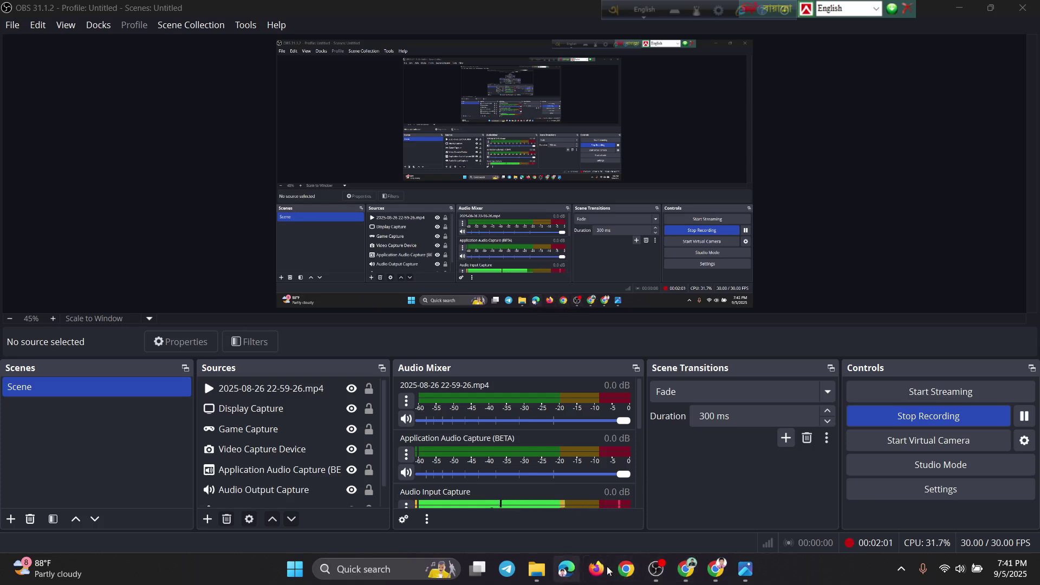
Minimize the OBS and Photos windows while Illustrator loads.
mouse_move(716, 568)
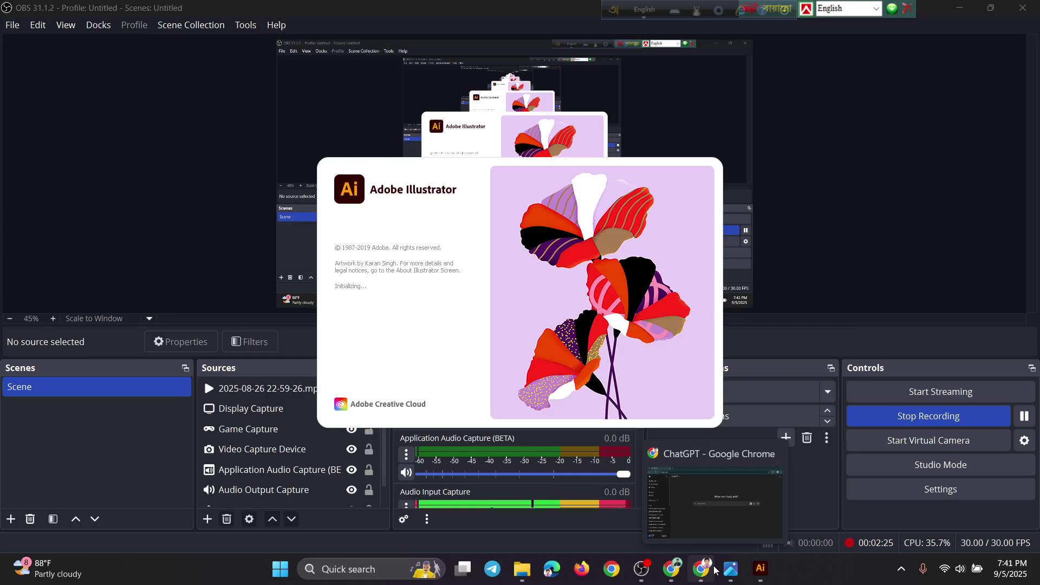
mouse_move(760, 569)
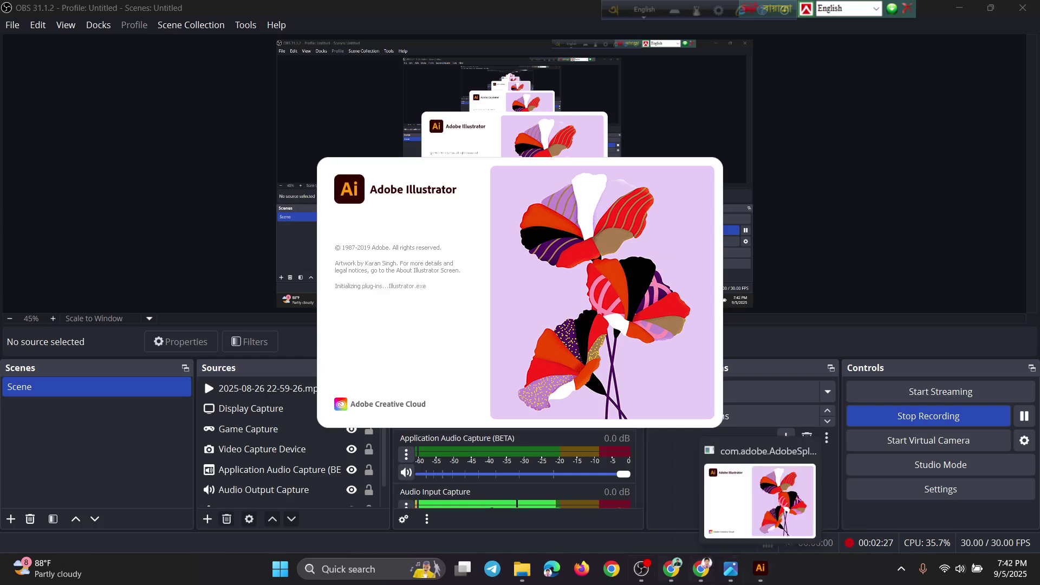
mouse_move(642, 568)
mouse_move(695, 498)
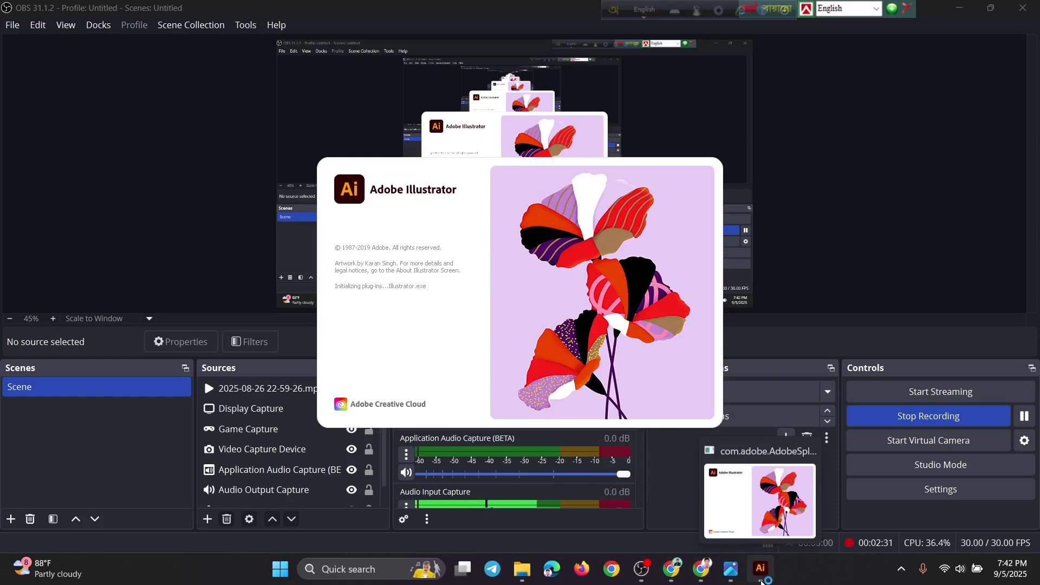
left_click(956, 10)
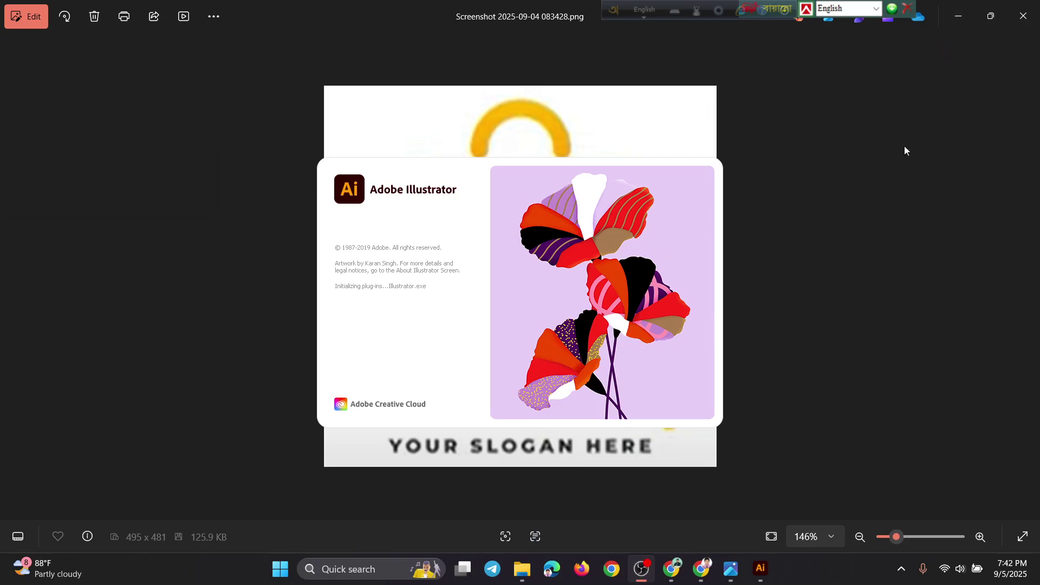
left_click(962, 18)
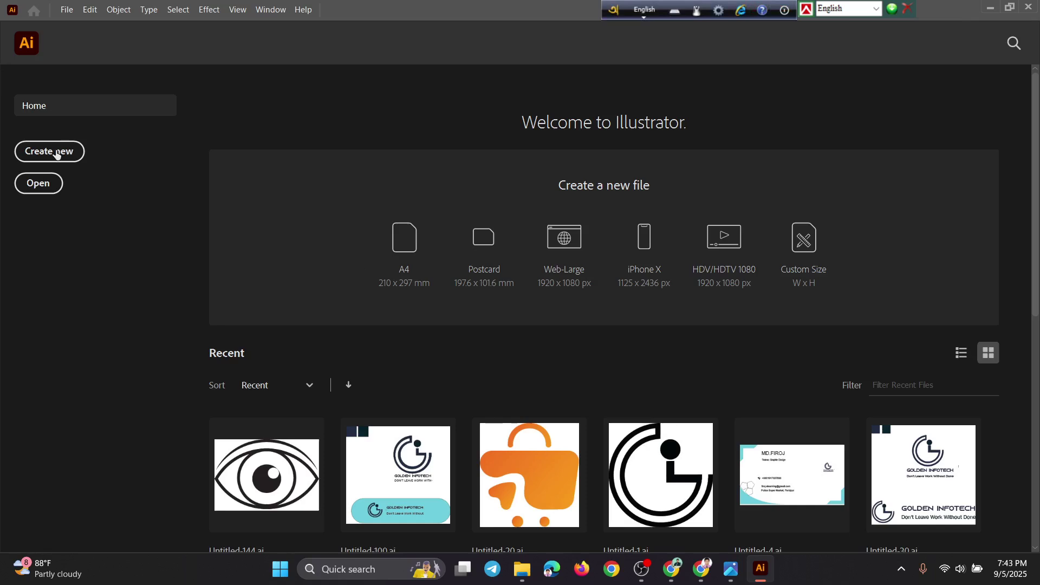
Start a new document with its units set to pixels, its width to 2000 px and its height to 2000 px.
left_click(57, 154)
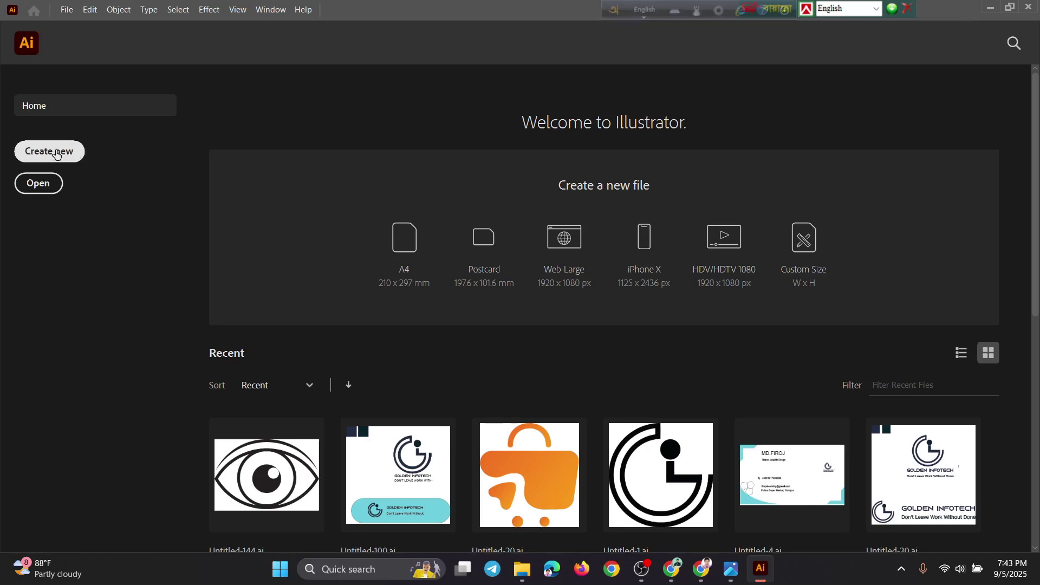
left_click(56, 154)
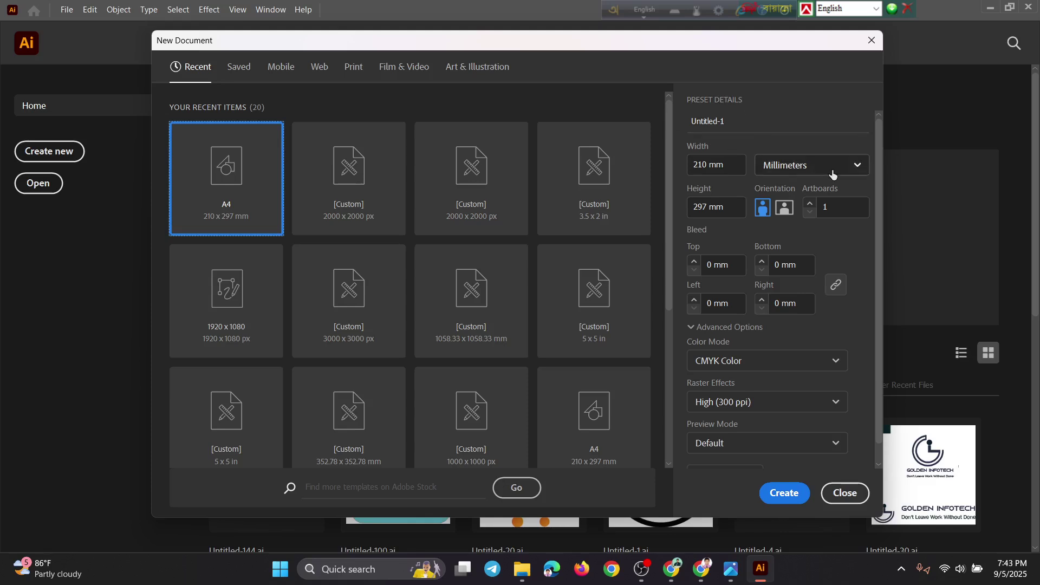
left_click(832, 173)
left_click(814, 194)
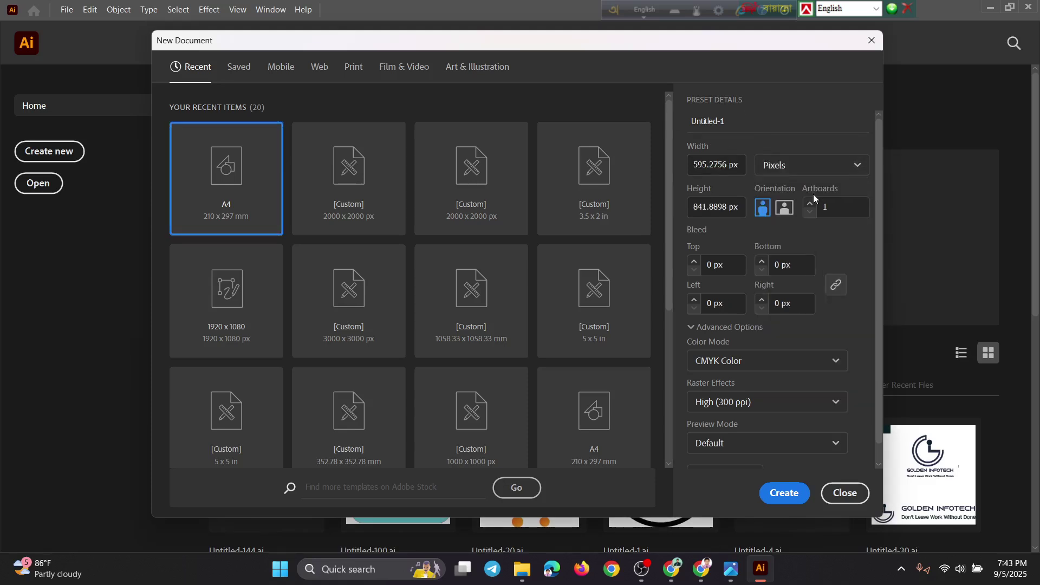
left_click(715, 164)
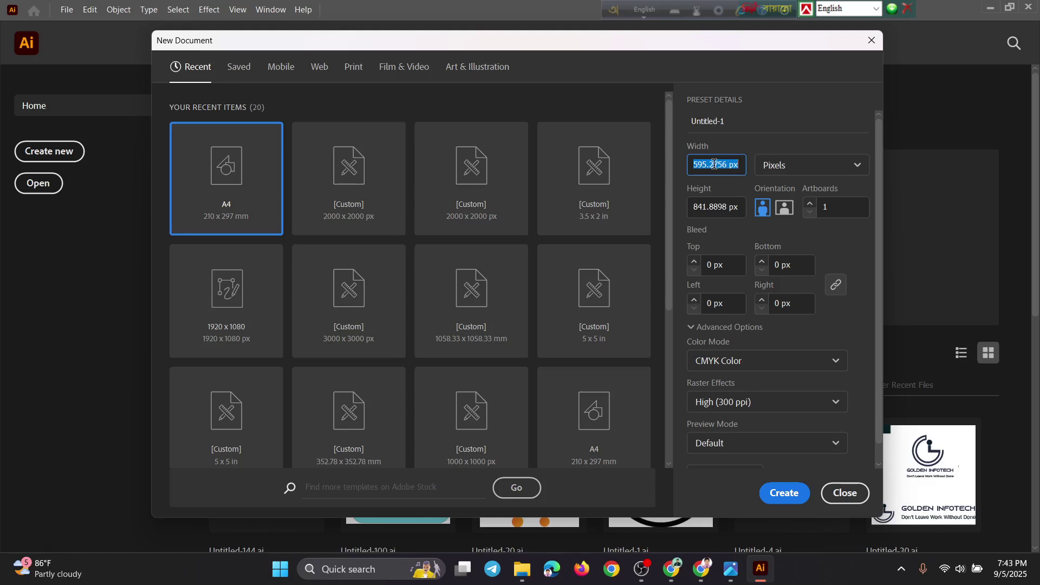
type("2000")
key("Tab")
type("20")
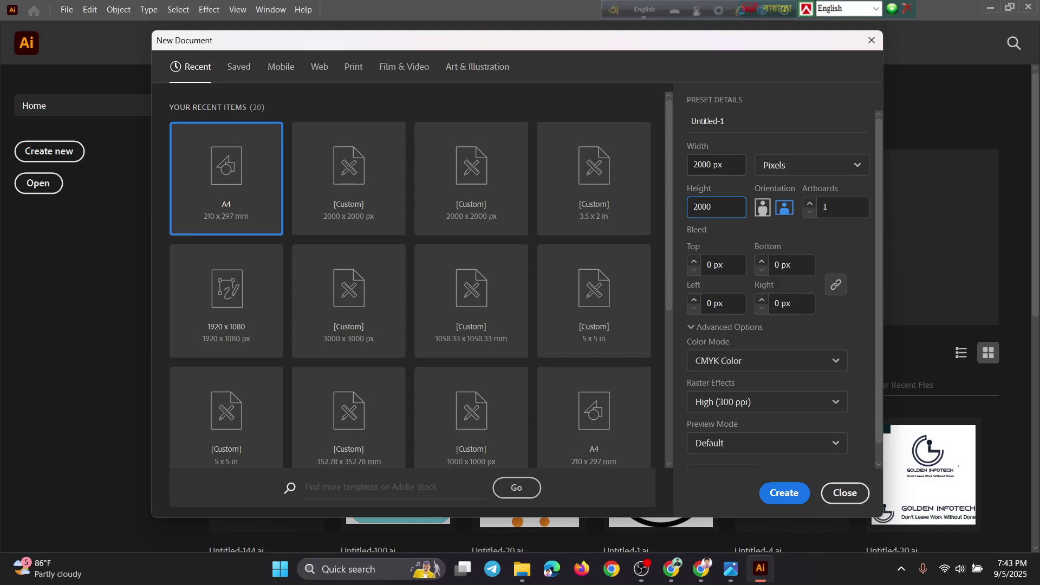
key("Tab")
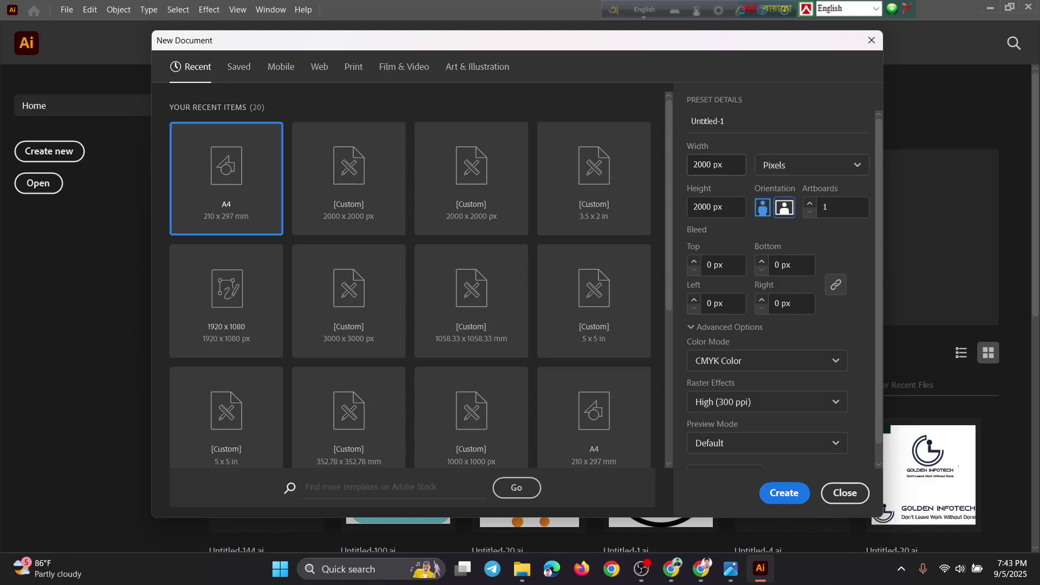
Create the document with one artboard, 0 px bleed, CMYK Color, High (300 ppi) raster effects and Default preview mode.
key("Tab")
key("Tab")
key("Tab")
key("Tab")
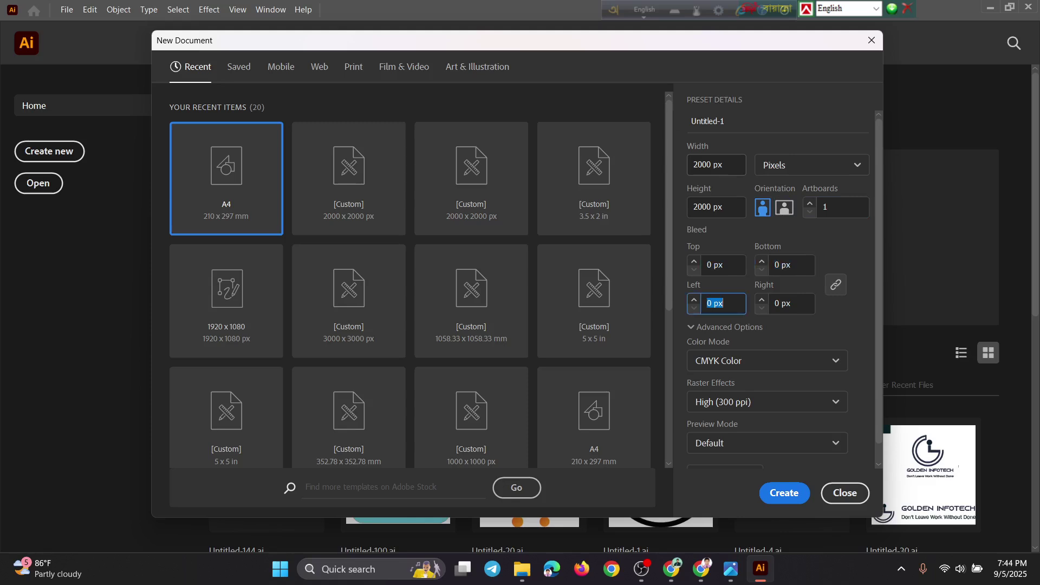
key("Tab")
key("Tab")
key("Tab")
key("Tab")
key("Tab")
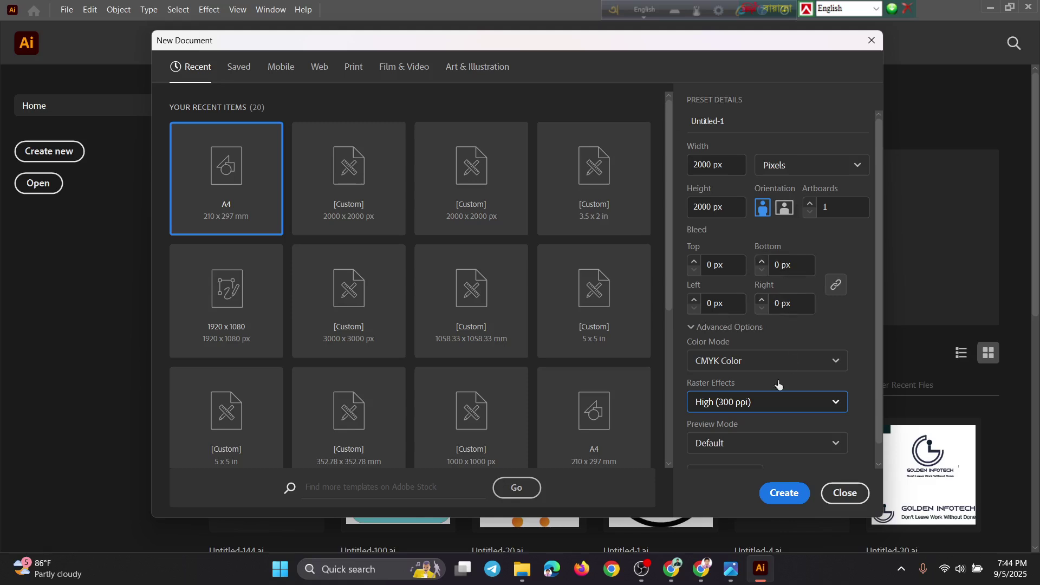
scroll(791, 401, "down", 1)
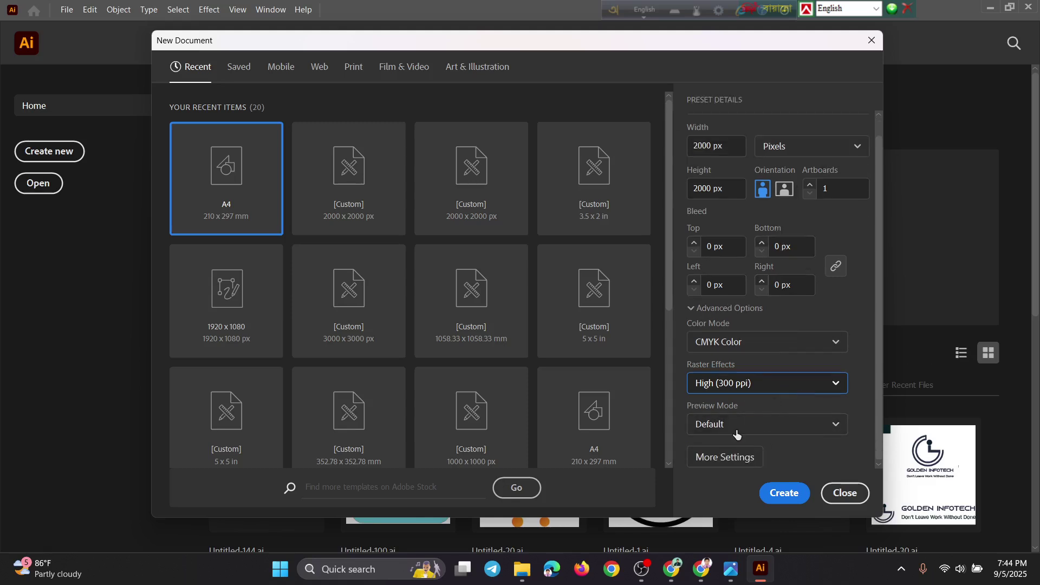
key("Tab")
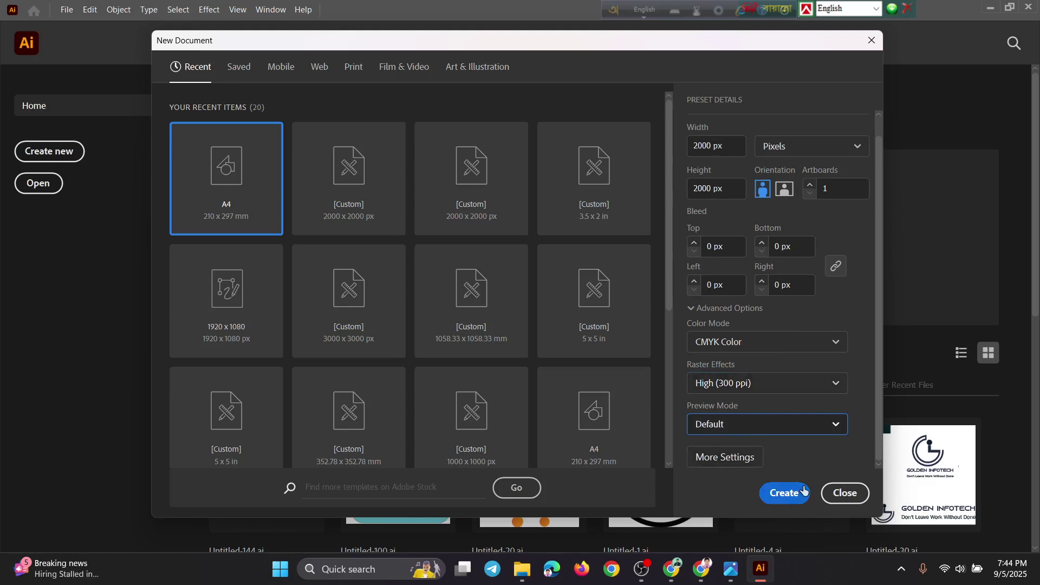
left_click(787, 493)
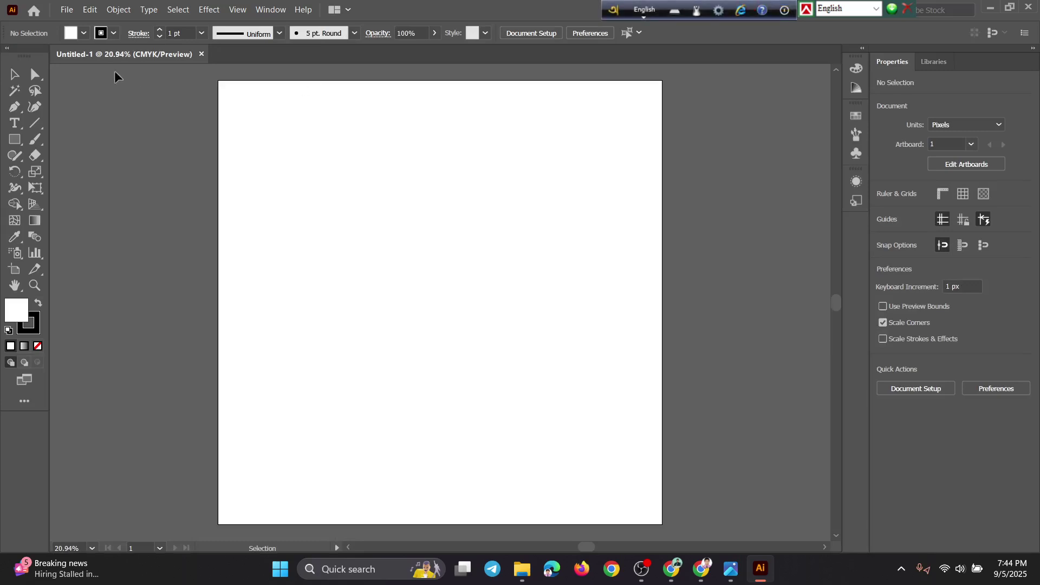
Place the Golden Infotech logo screenshot from Downloads on the artboard at about 1693 × 1161 px, and undo the placement.
left_click(72, 10)
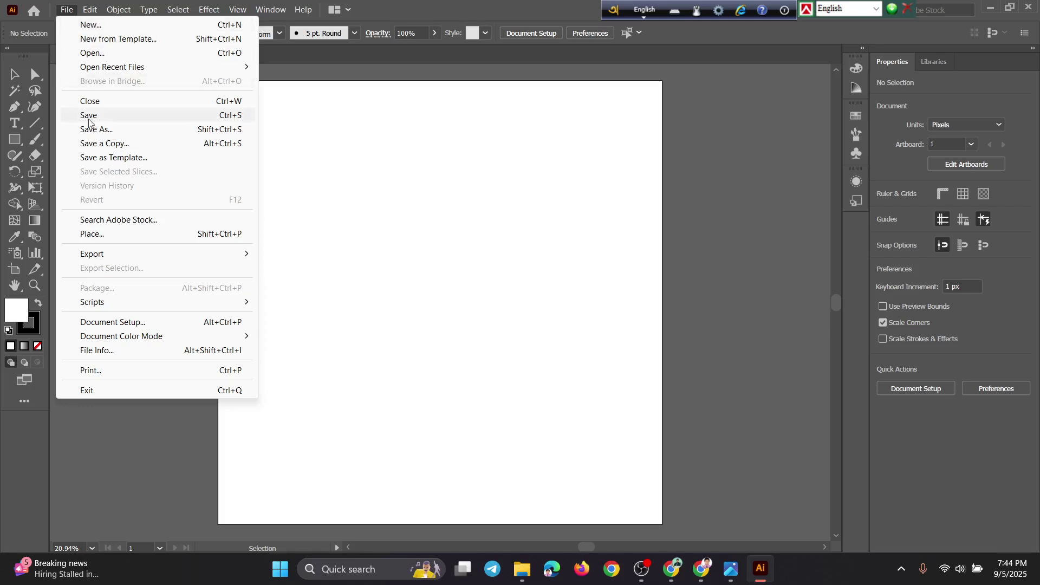
left_click(105, 232)
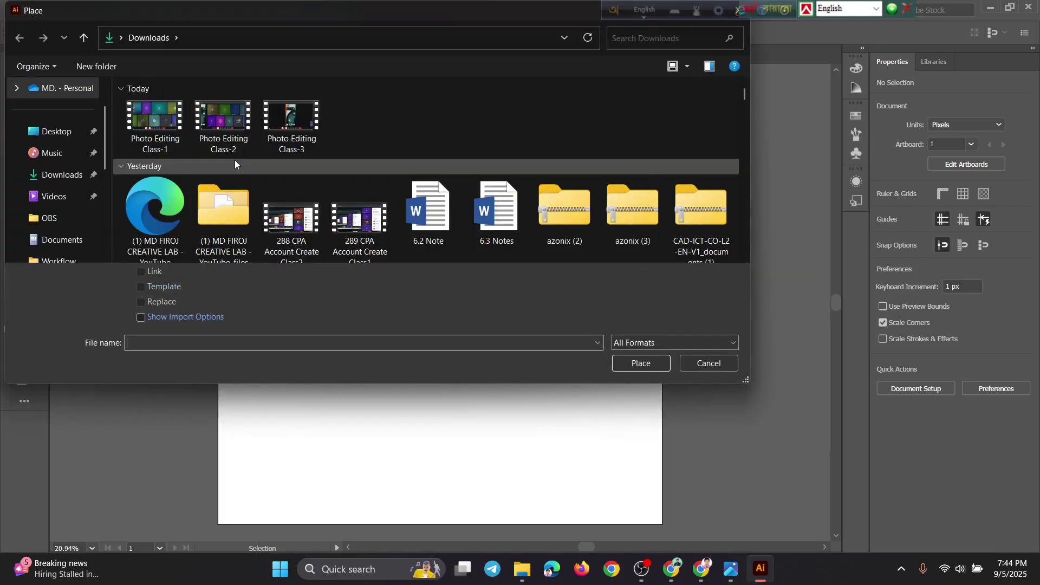
left_click(76, 177)
scroll(229, 179, "down", 2)
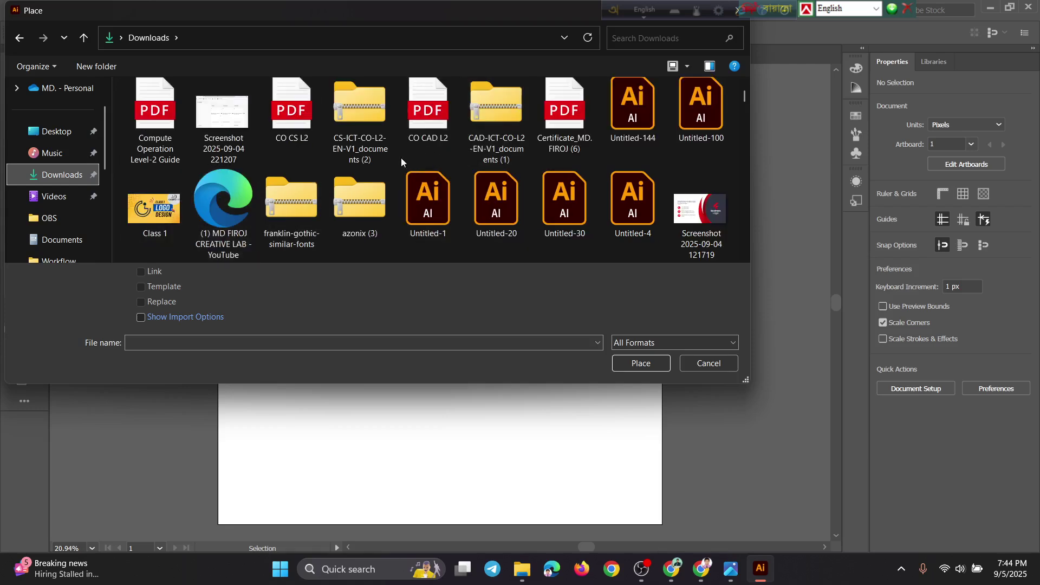
scroll(419, 153, "down", 2)
double_click(415, 189)
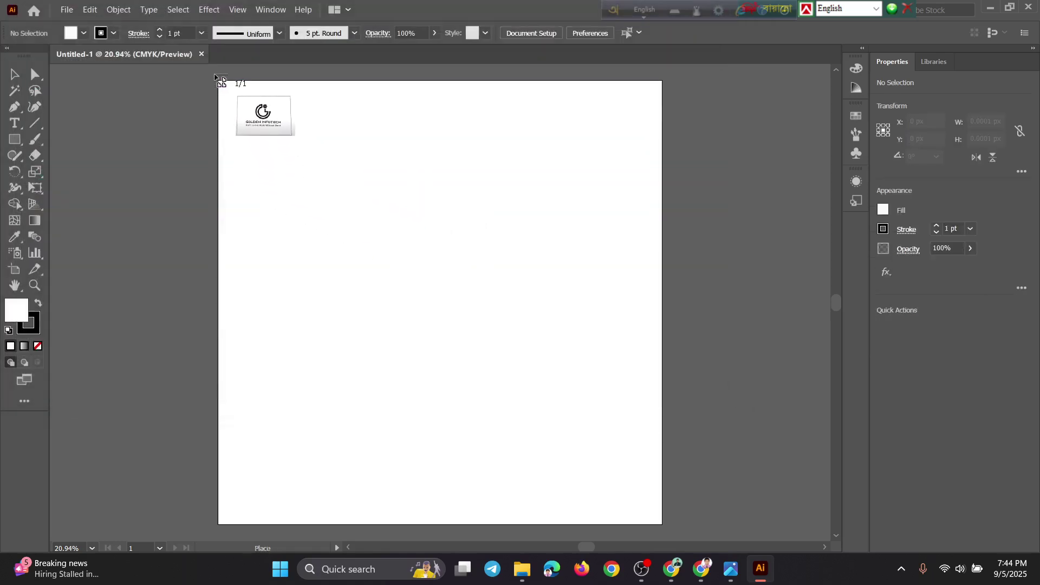
left_click_drag(218, 81, 594, 369)
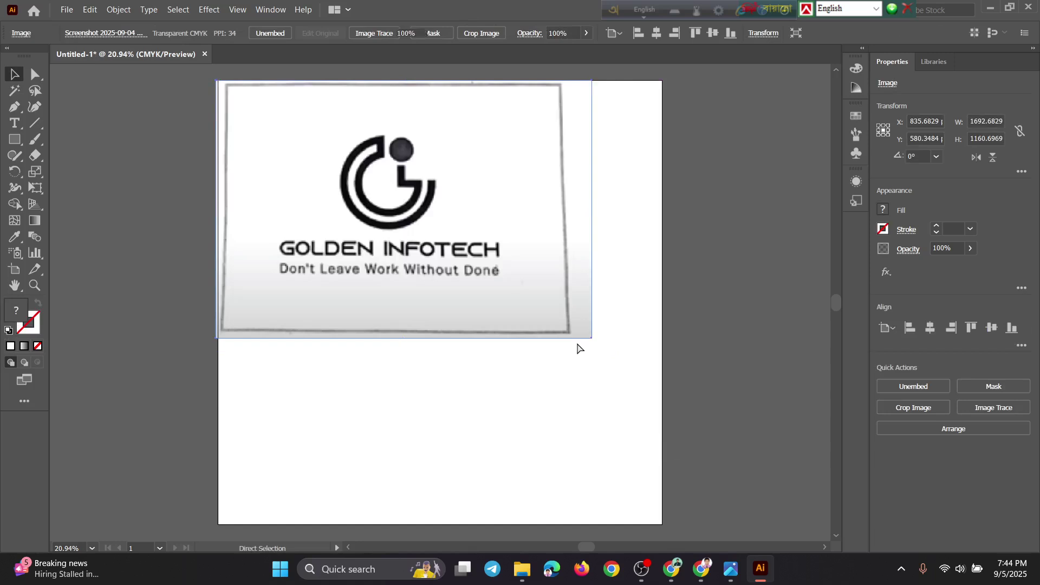
key("ctrl+z")
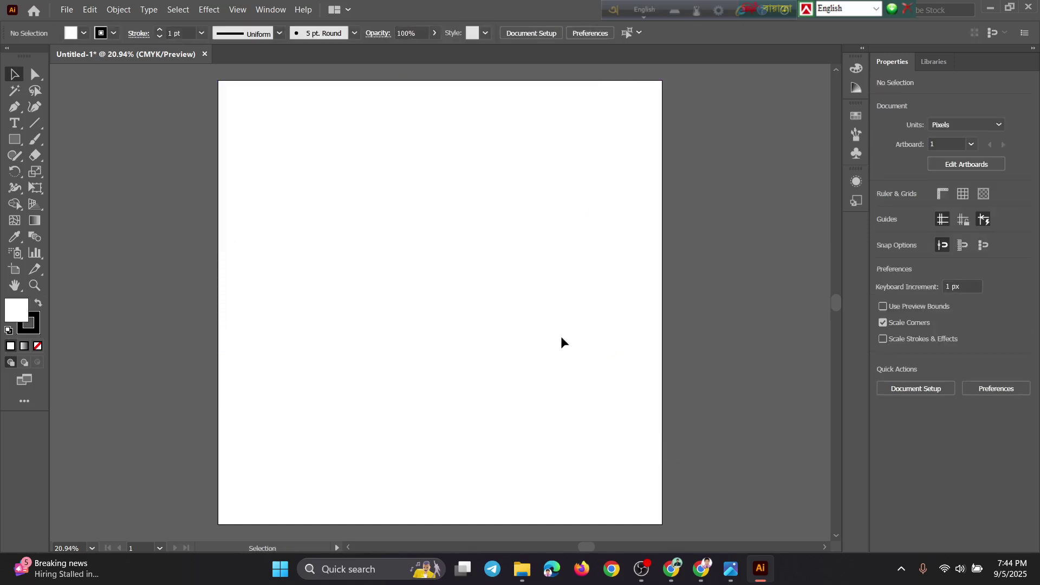
left_click(67, 10)
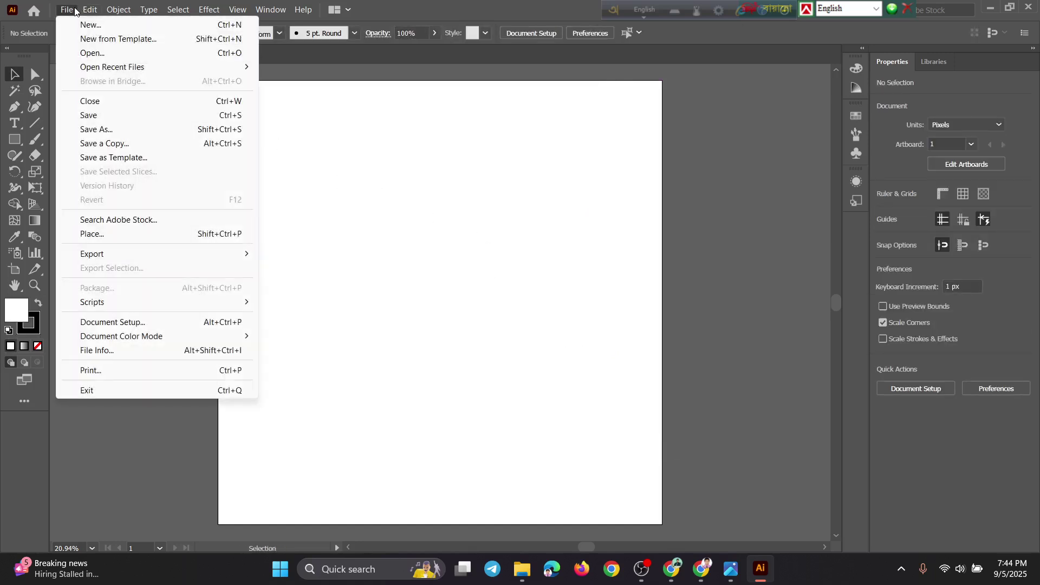
left_click(102, 234)
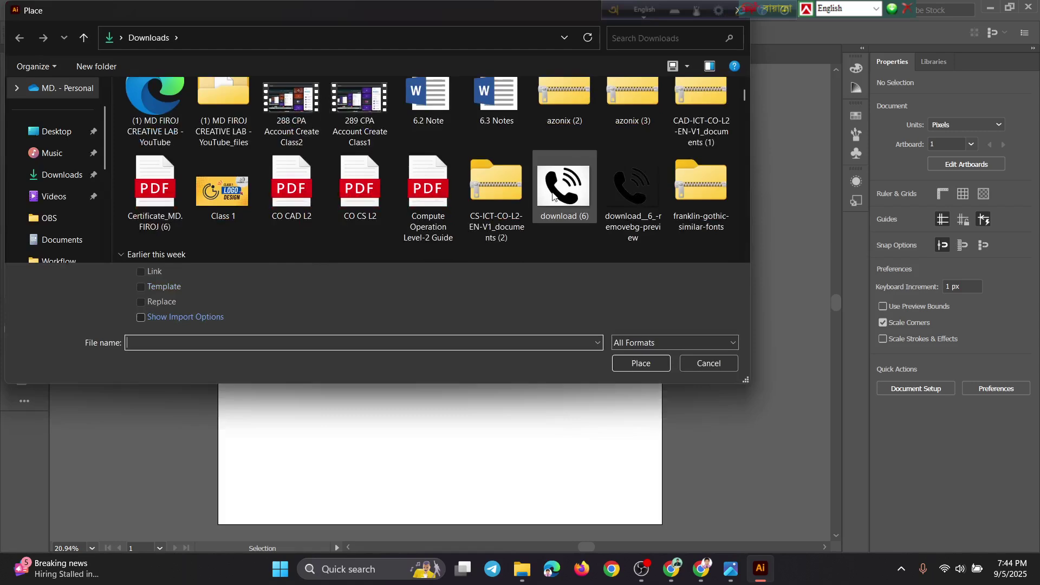
scroll(412, 182, "down", 2)
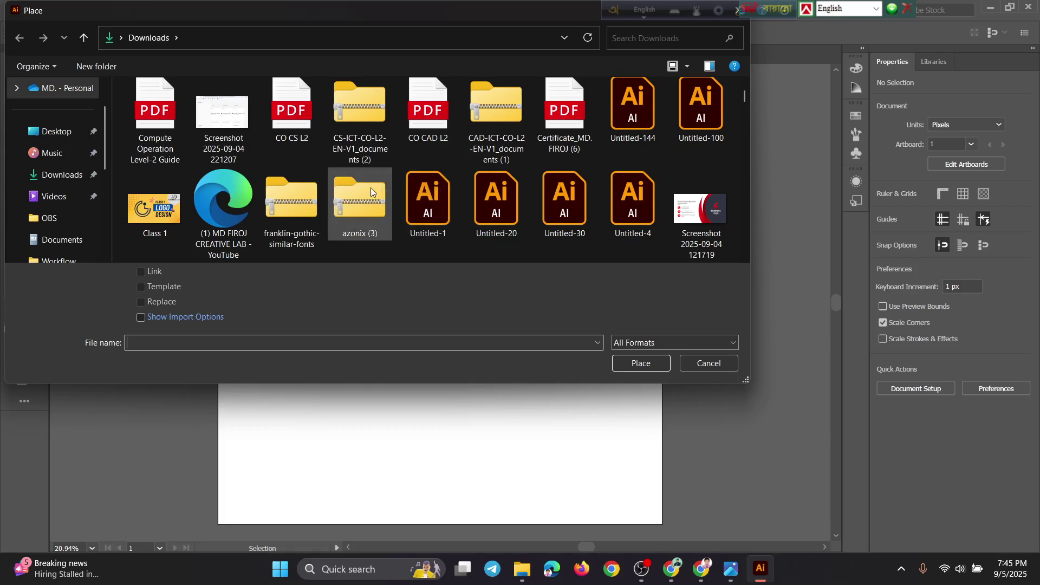
scroll(381, 189, "down", 2)
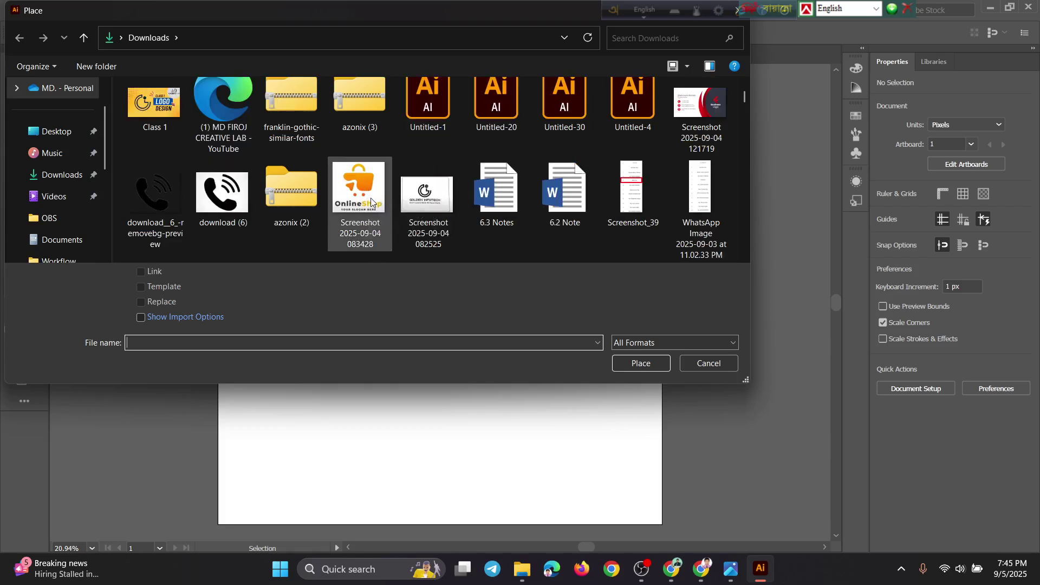
left_click(372, 202)
left_click(641, 363)
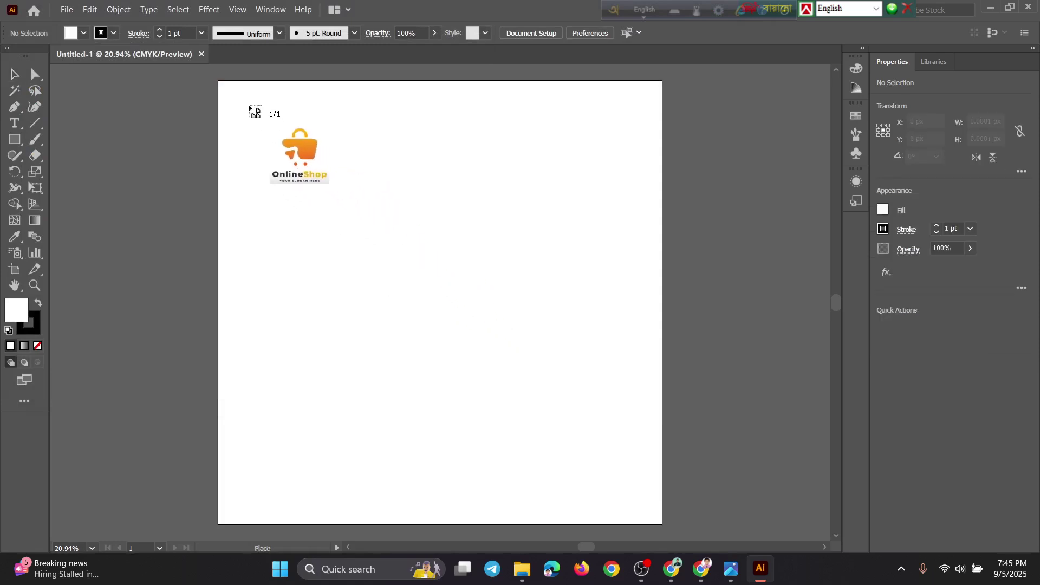
left_click_drag(228, 85, 670, 360)
left_click_drag(507, 356, 642, 457)
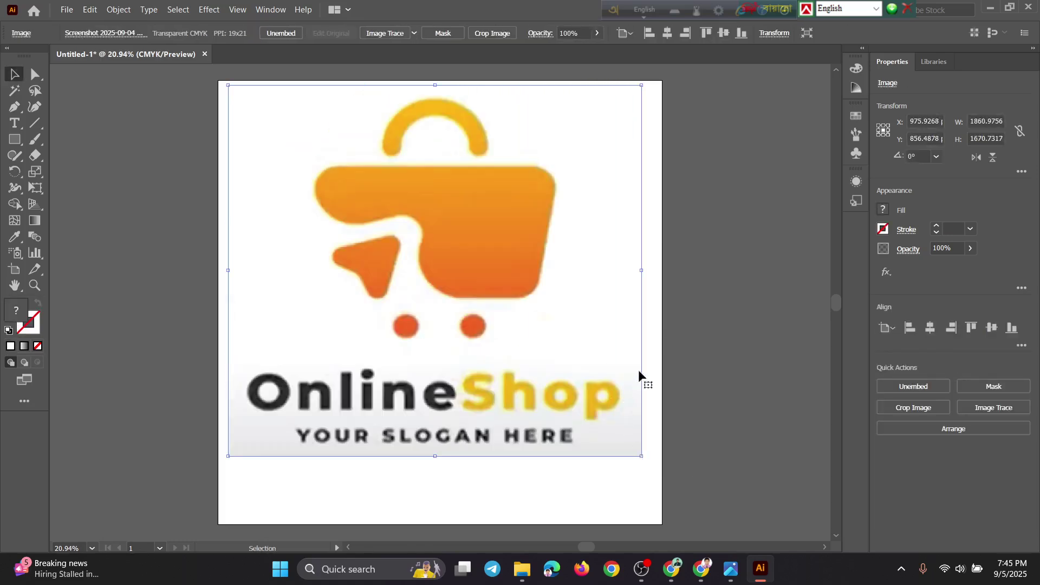
left_click(682, 353)
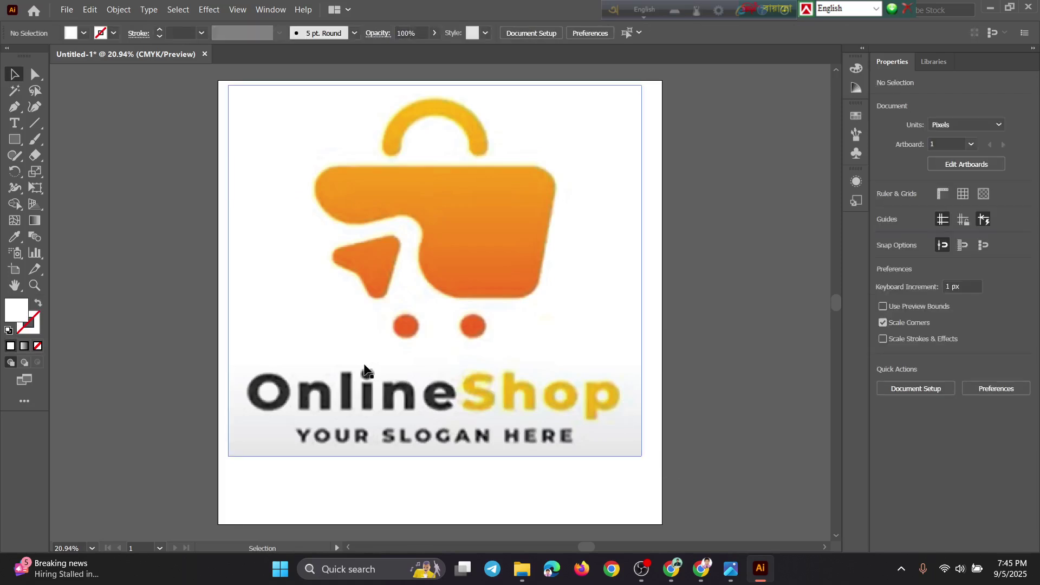
Examine the placed OnlineShop logo up close, including its bag icon, the two-colour wordmark and the slogan lettering.
scroll(329, 360, "up", 2)
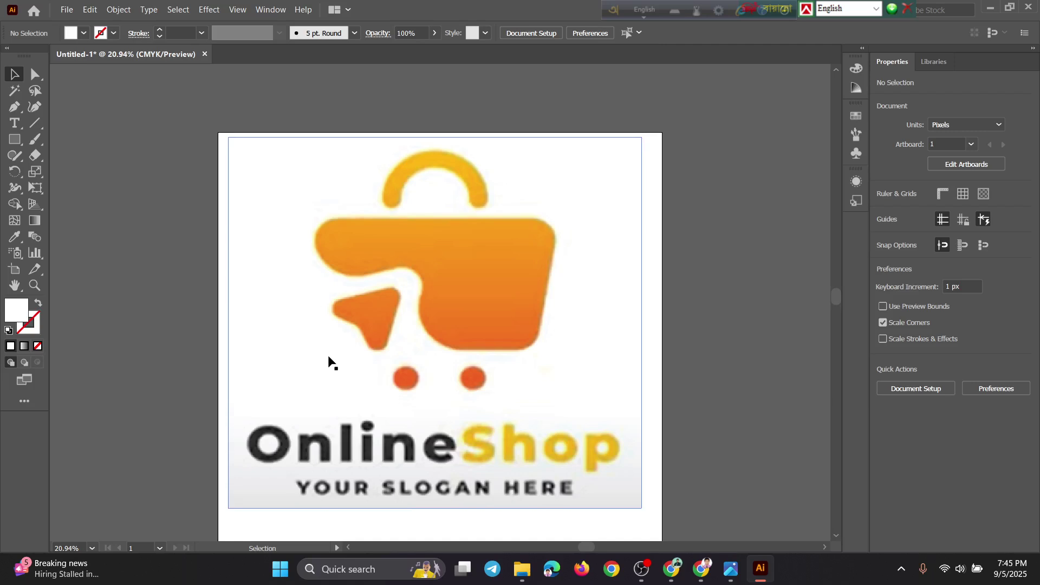
scroll(383, 390, "up", 2)
scroll(383, 390, "up", 2)
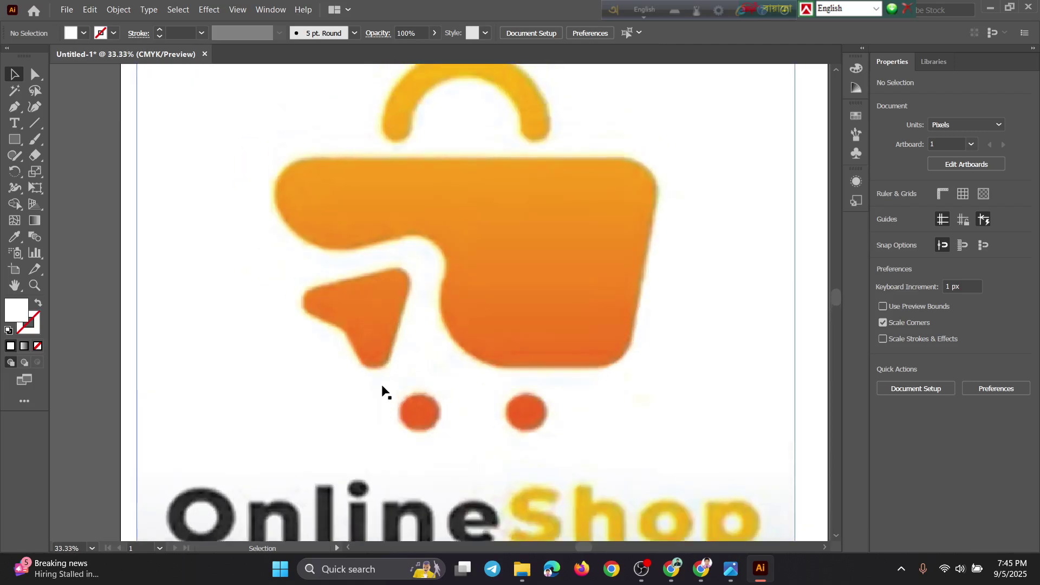
scroll(488, 355, "down", 1)
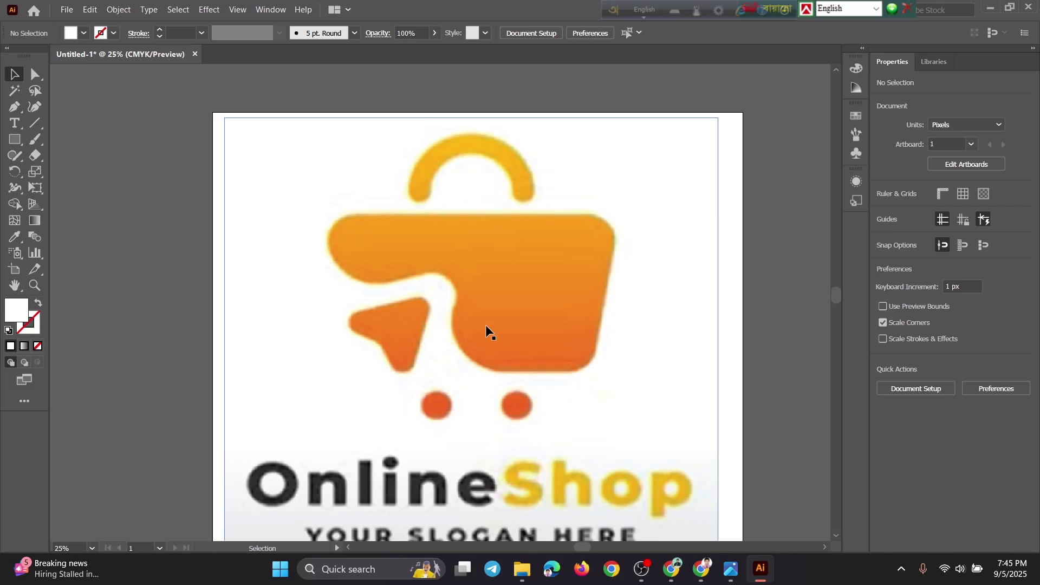
scroll(477, 319, "down", 3)
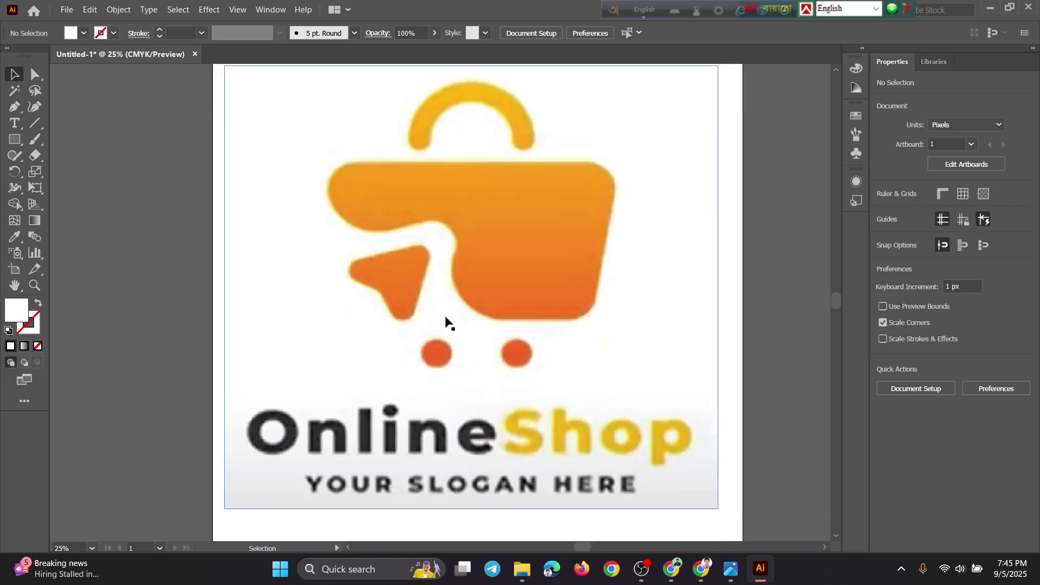
scroll(387, 422, "down", 1)
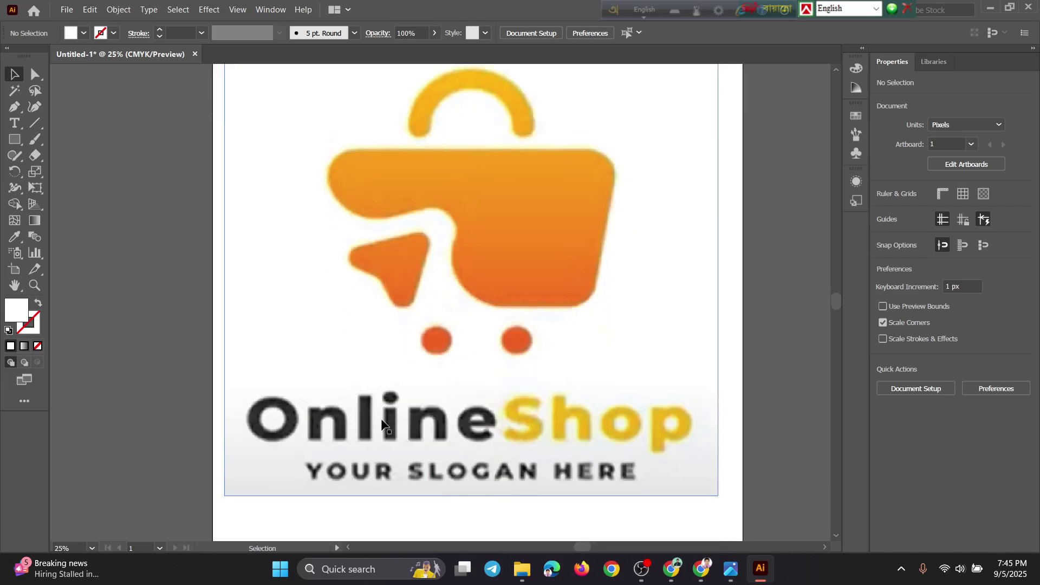
left_click(243, 401)
left_click(458, 508)
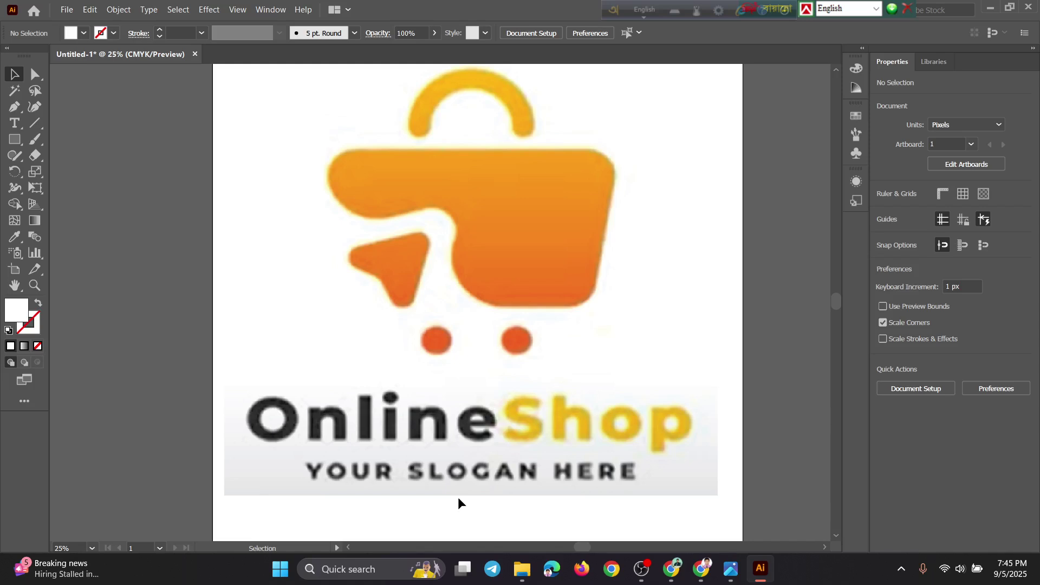
scroll(458, 504, "up", 1)
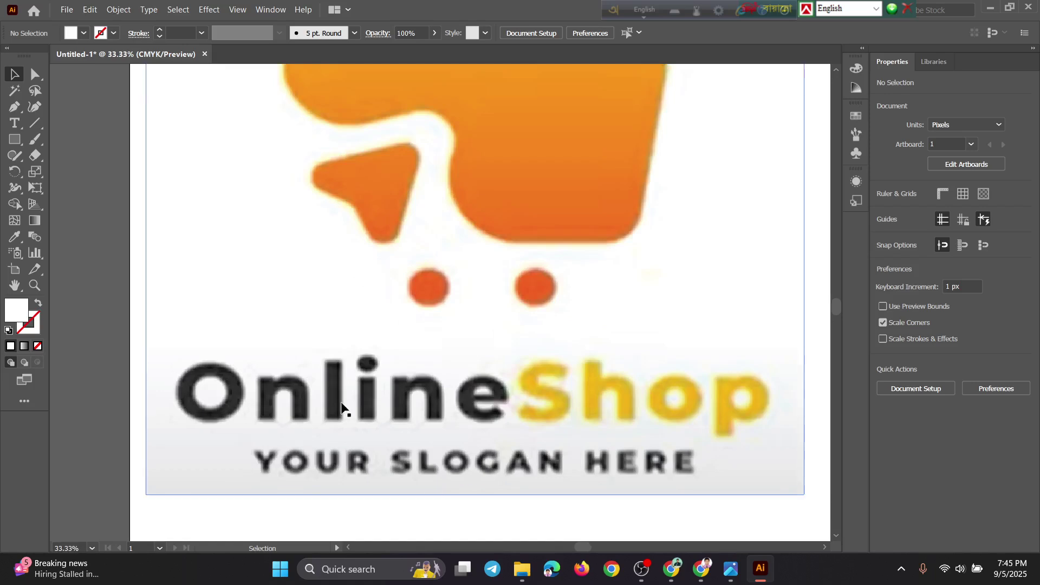
scroll(342, 407, "down", 1)
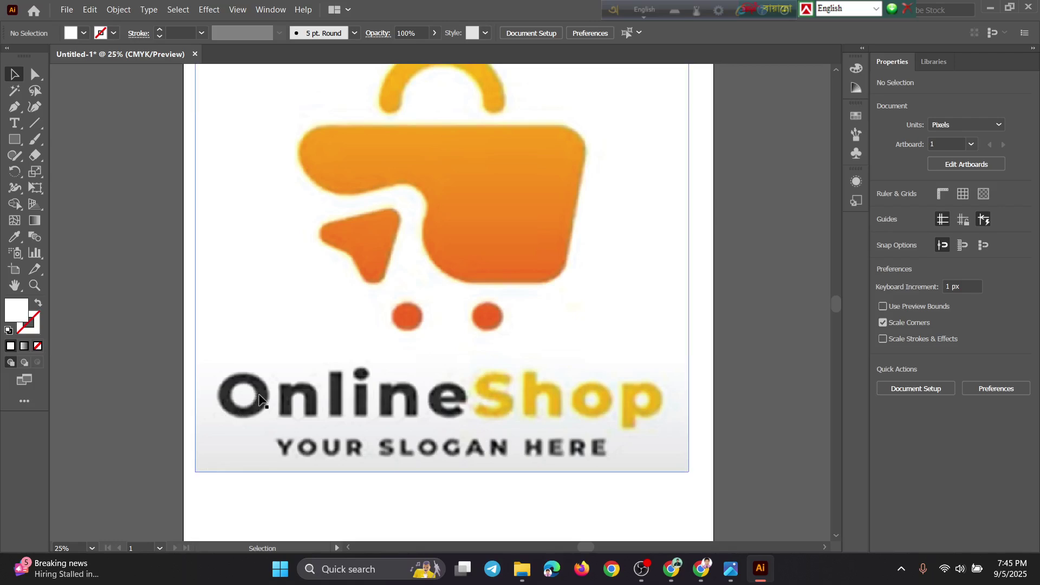
scroll(259, 401, "up", 1)
scroll(260, 400, "down", 1)
Switch to the OnlineShop logo image in Photos and capture only the word "Online" with Snipping Tool.
mouse_move(728, 575)
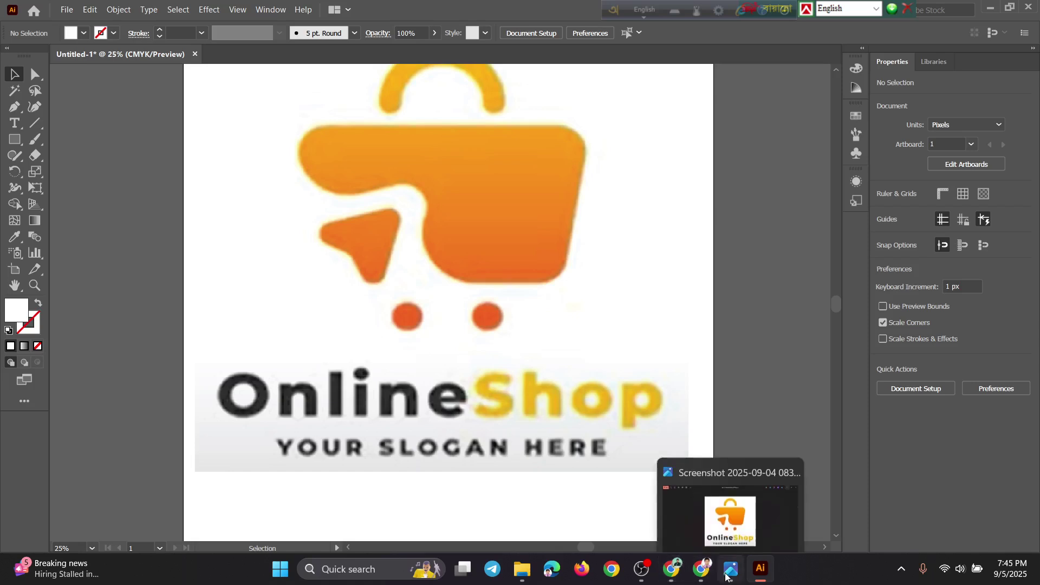
left_click(720, 521)
scroll(564, 370, "up", 2)
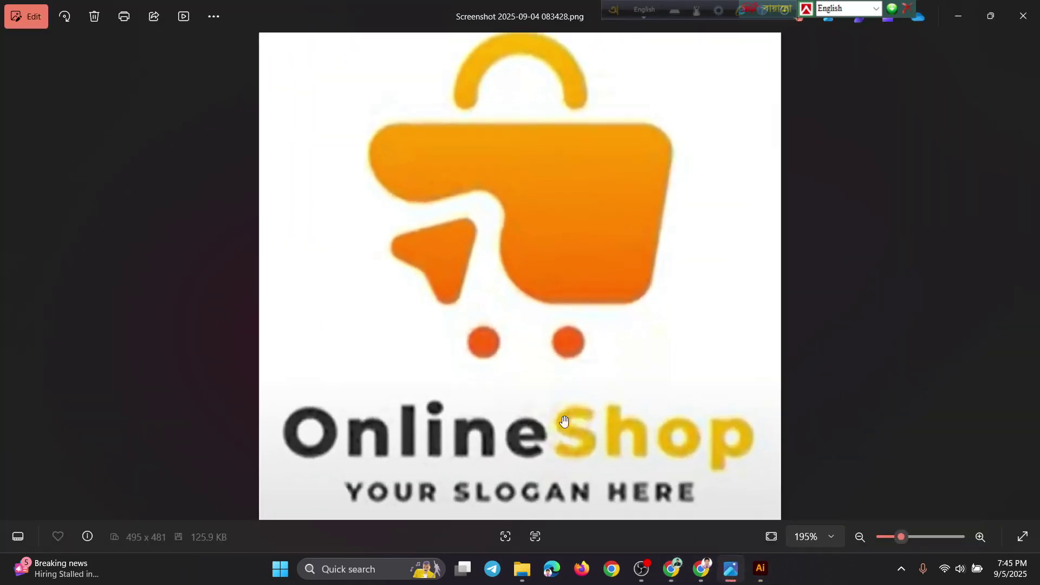
scroll(549, 442, "down", 1)
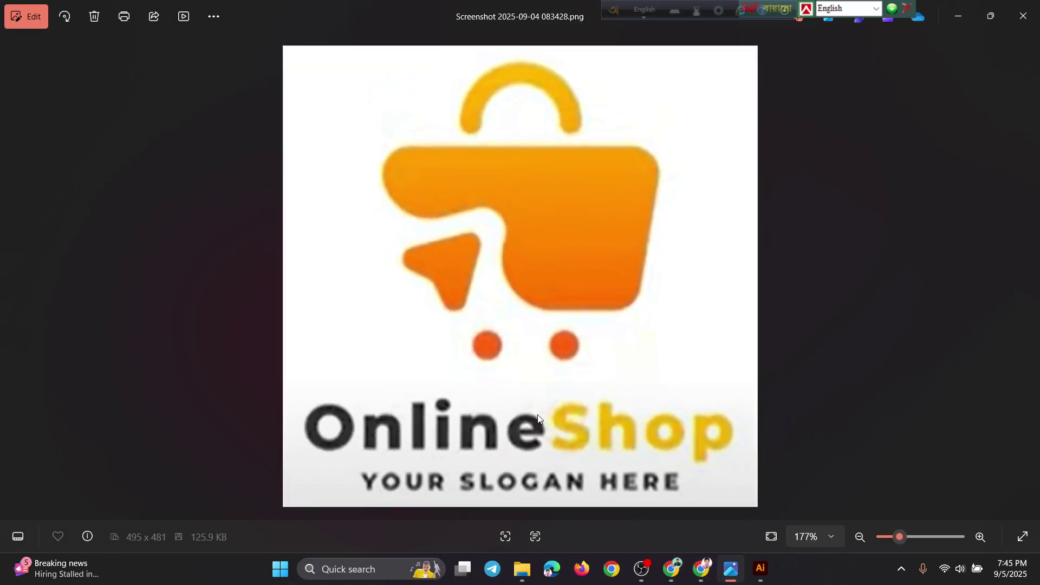
left_click(347, 568)
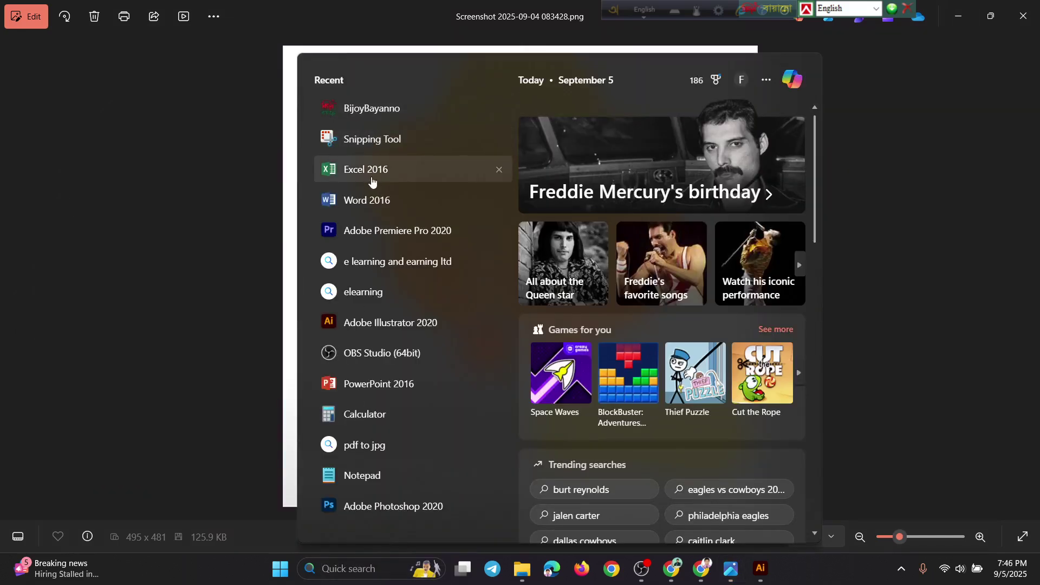
left_click(367, 139)
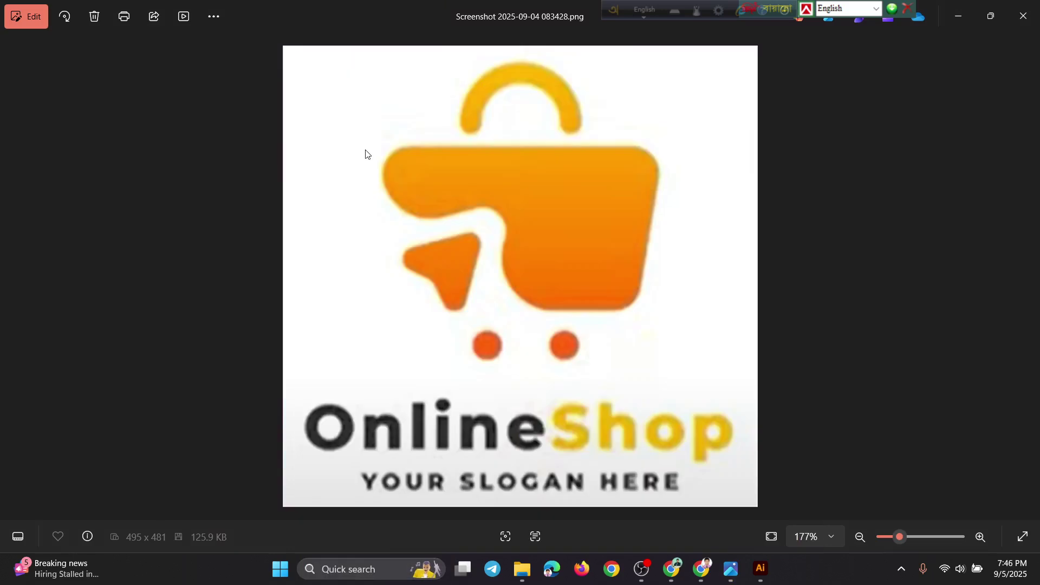
left_click(366, 107)
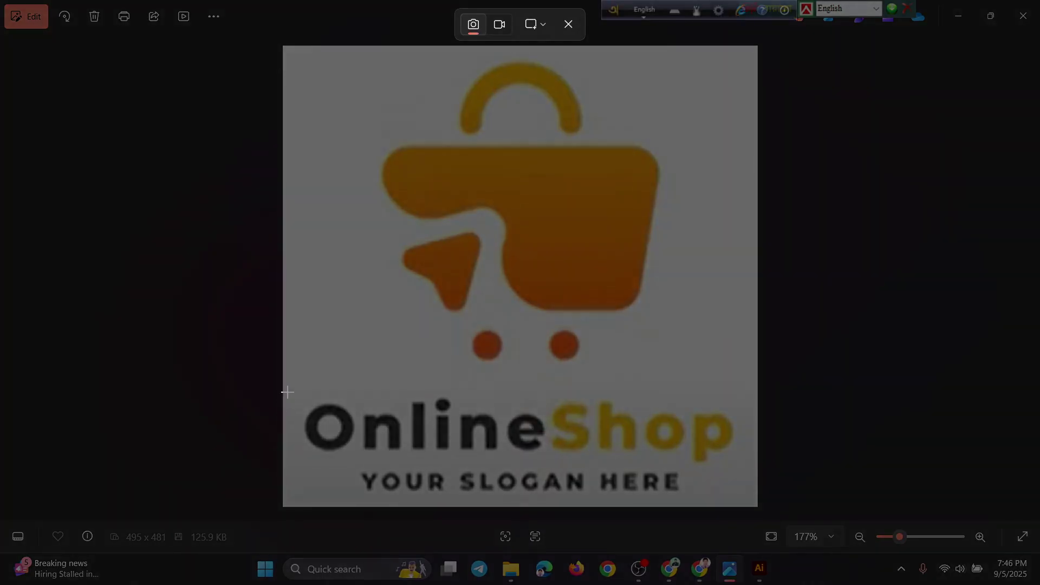
left_click_drag(287, 390, 551, 460)
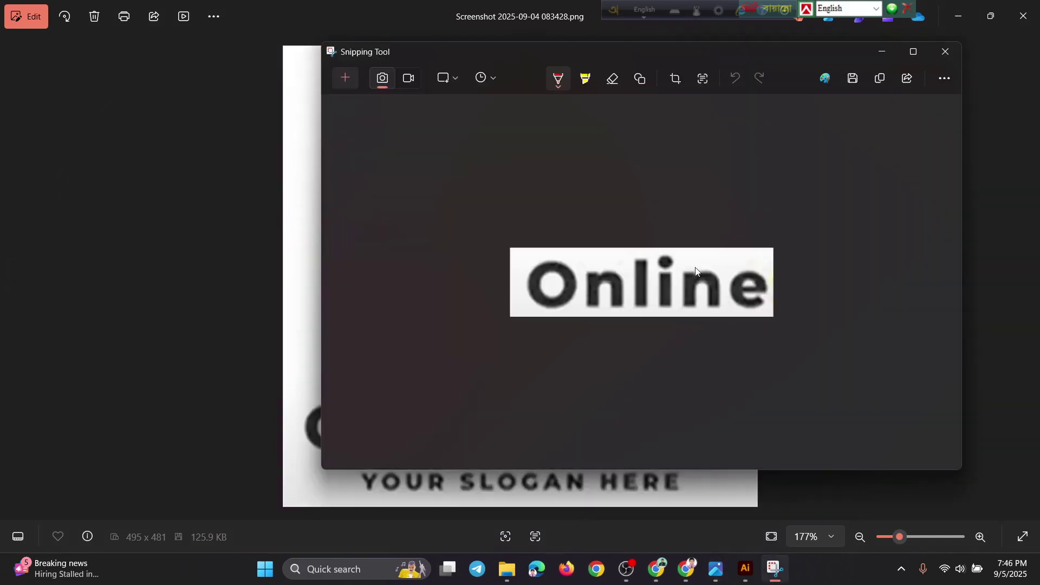
key("ctrl+s")
left_click(725, 367)
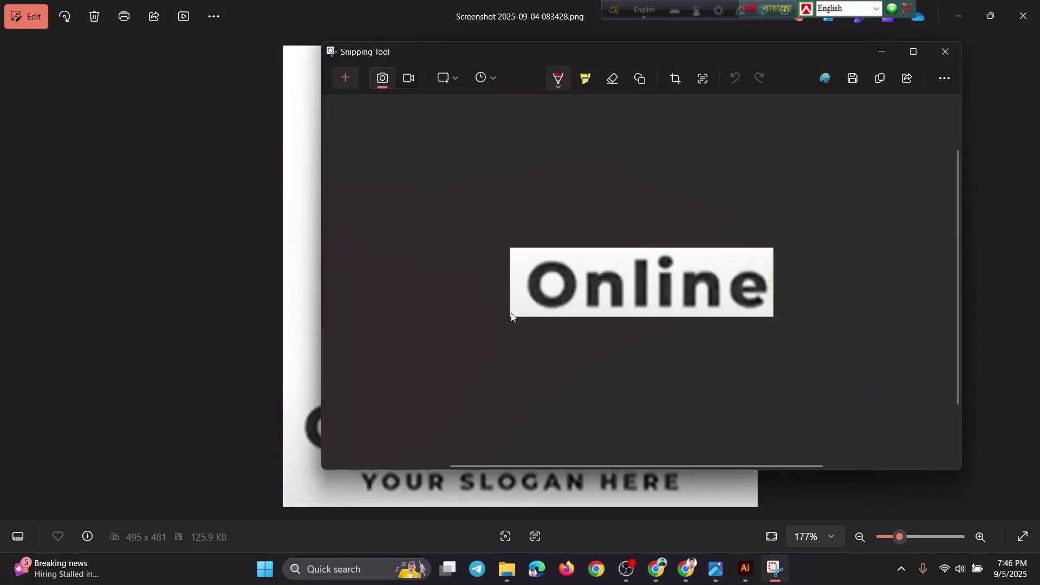
key("ctrl+s")
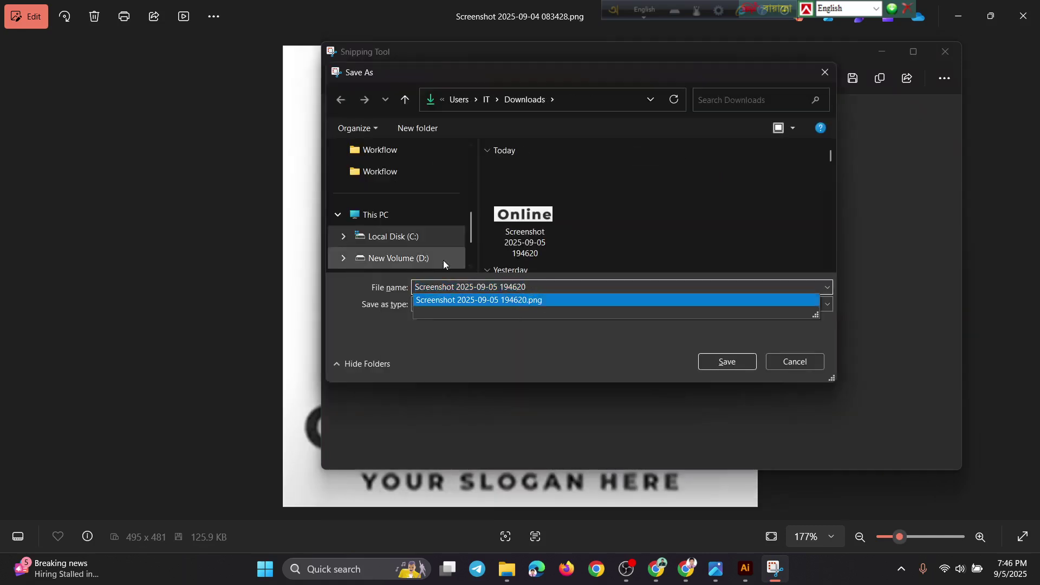
scroll(411, 216, "up", 5)
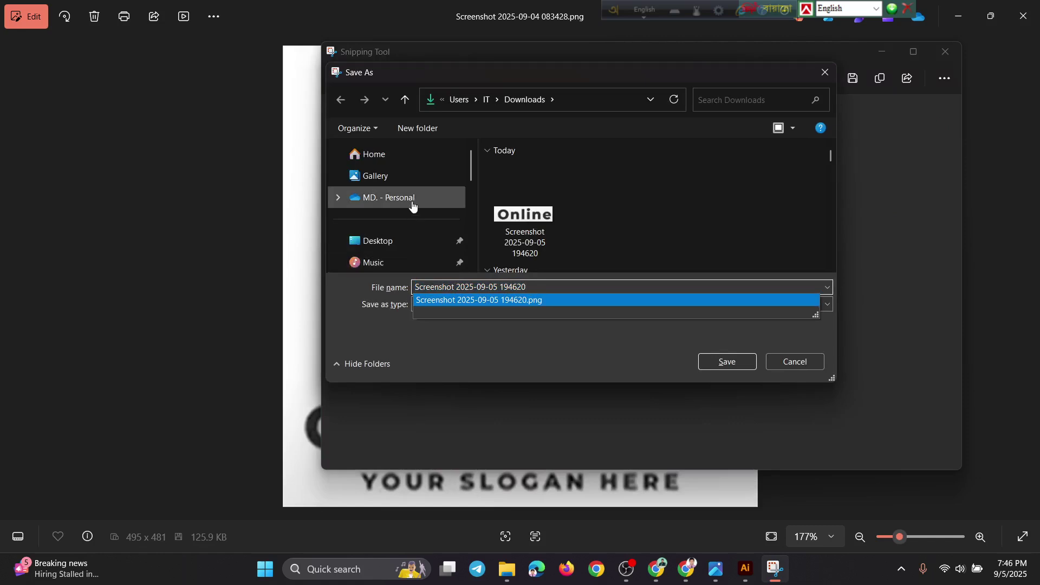
scroll(411, 211, "down", 1)
left_click(408, 220)
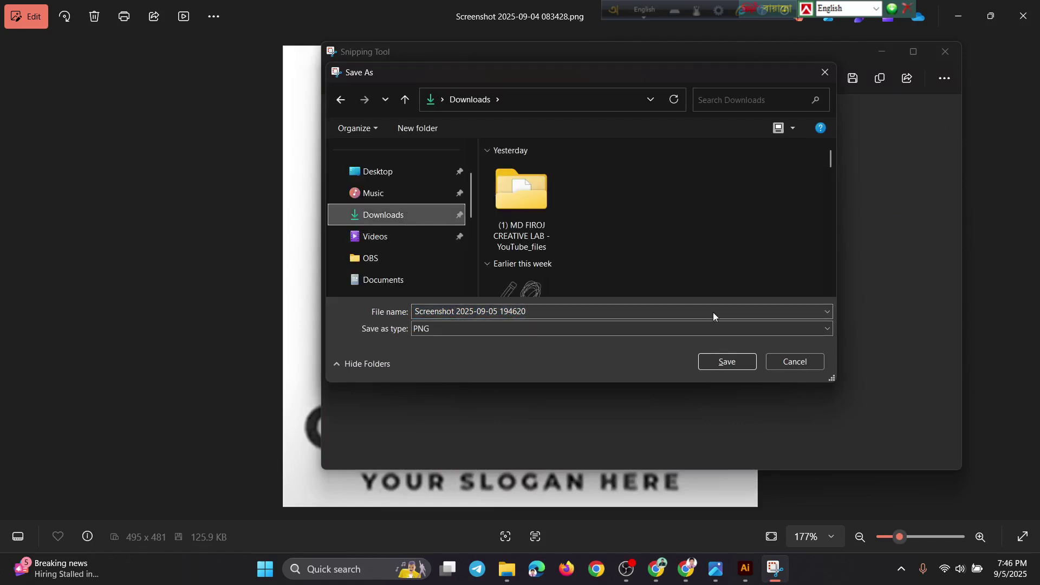
left_click(711, 361)
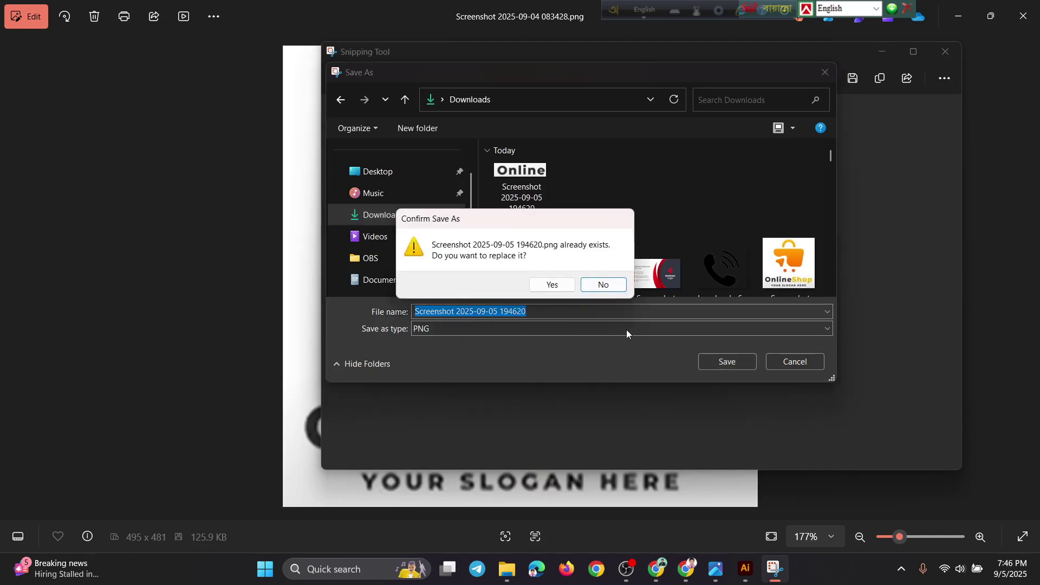
left_click(550, 285)
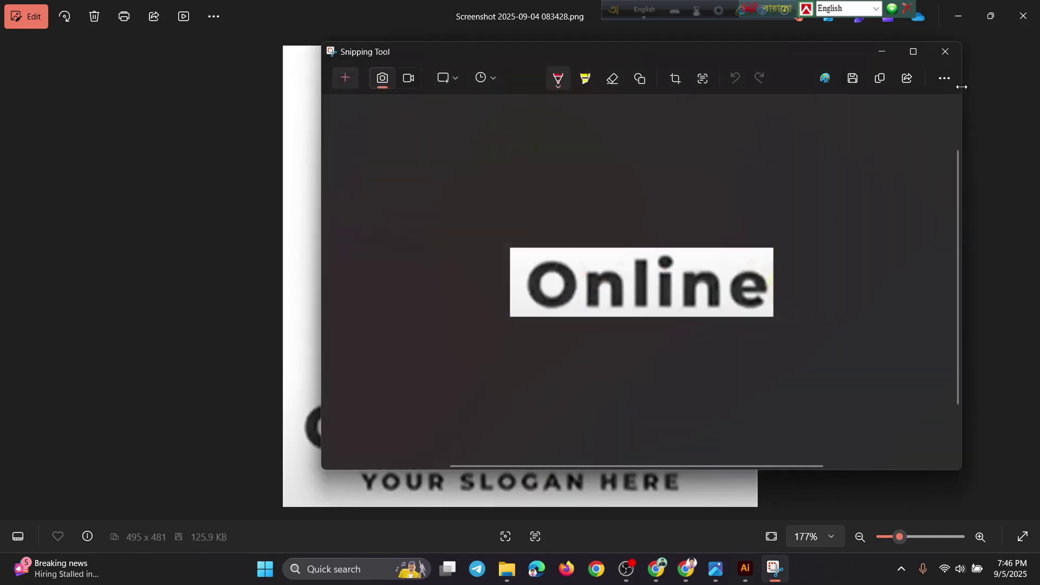
Switch to Google Chrome with the e-learning profile and open a new browser tab.
left_click(595, 575)
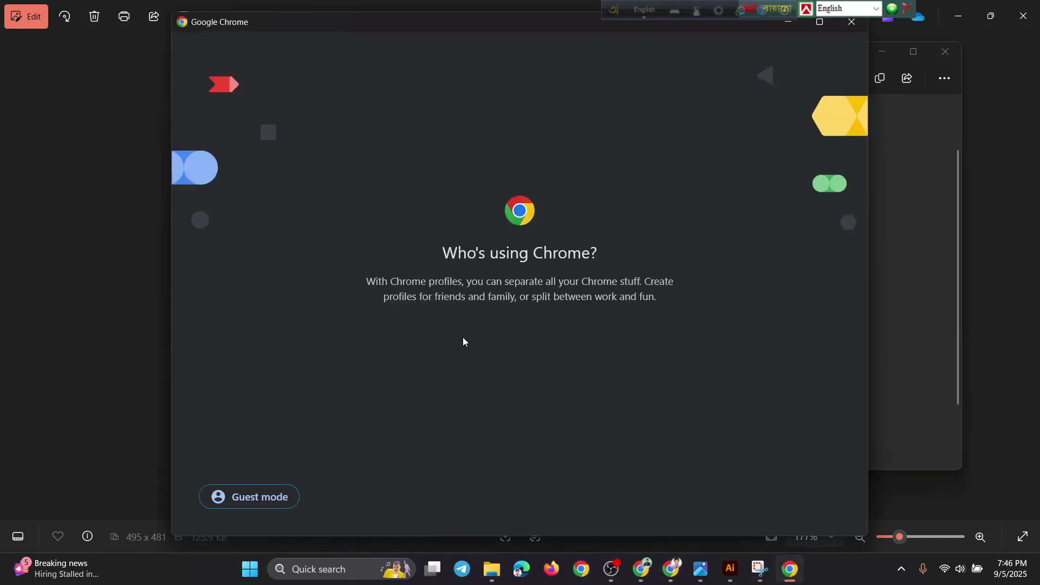
scroll(448, 374, "down", 2)
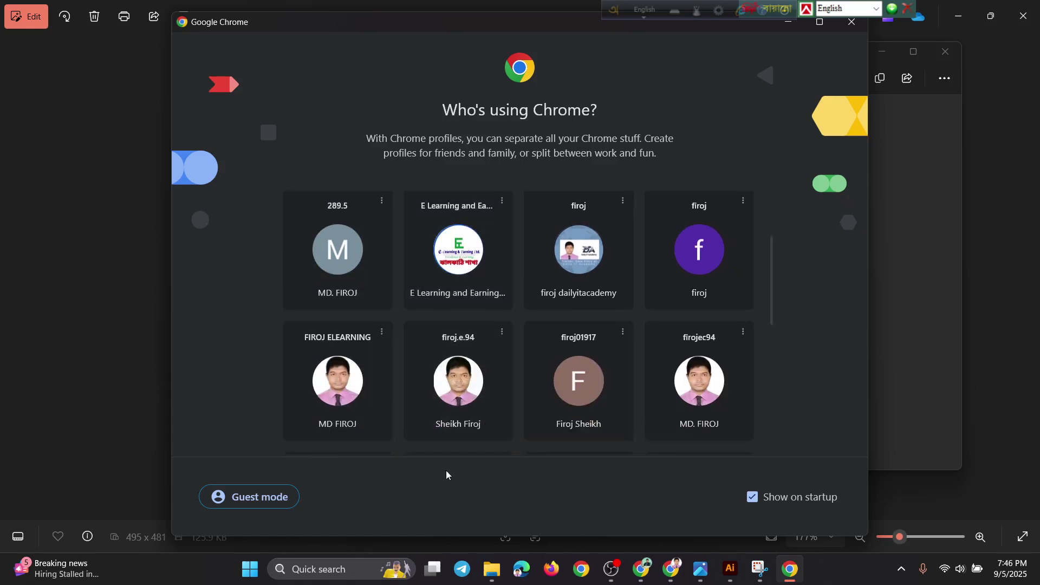
left_click(341, 394)
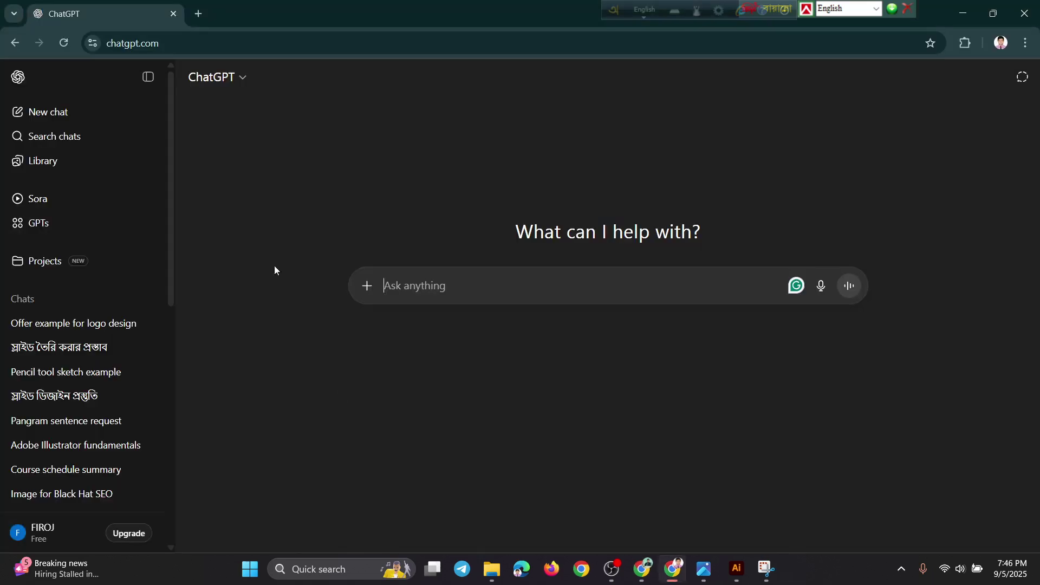
left_click(198, 14)
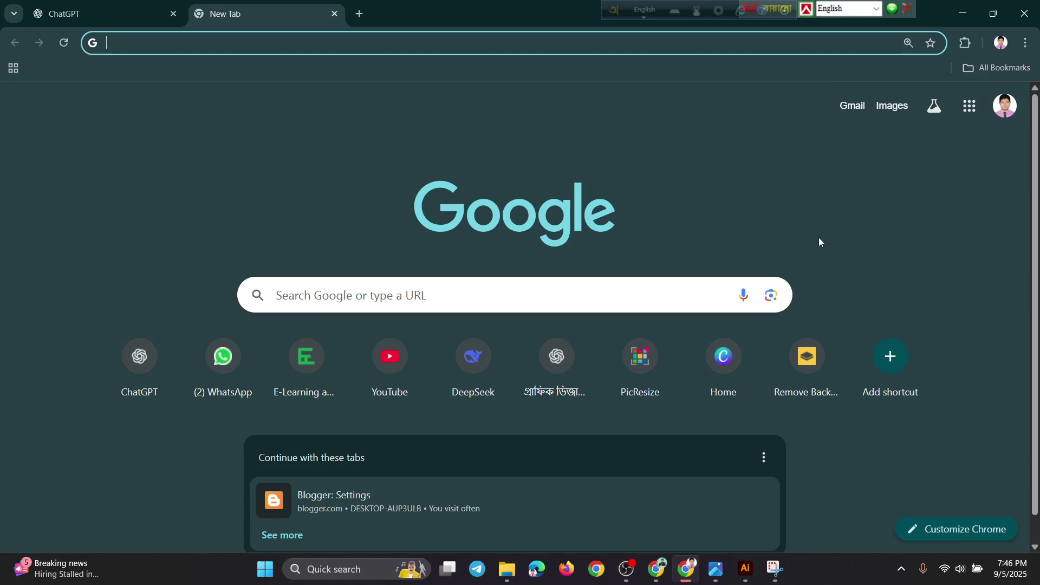
left_click(773, 300)
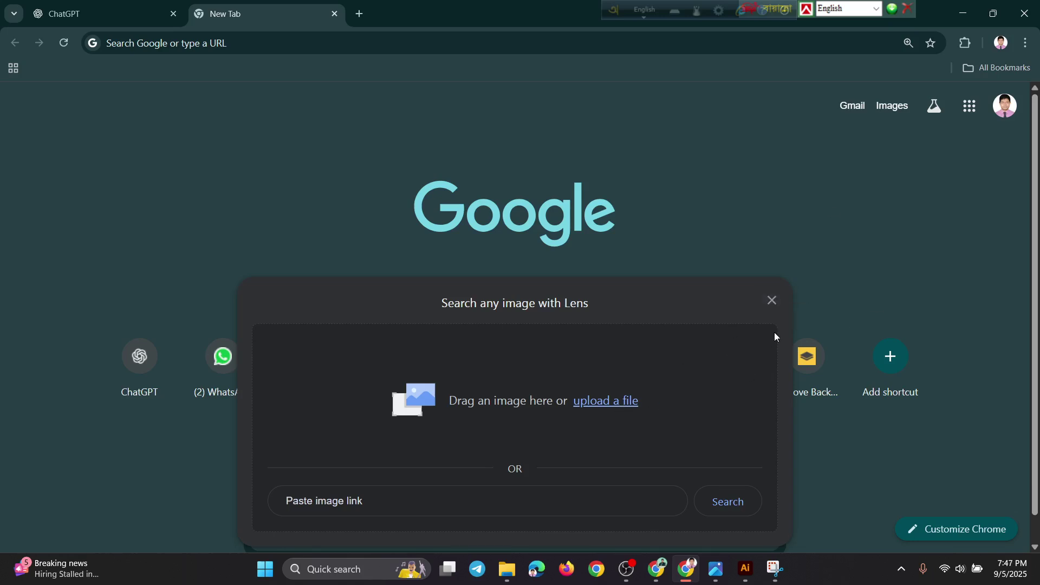
left_click(602, 407)
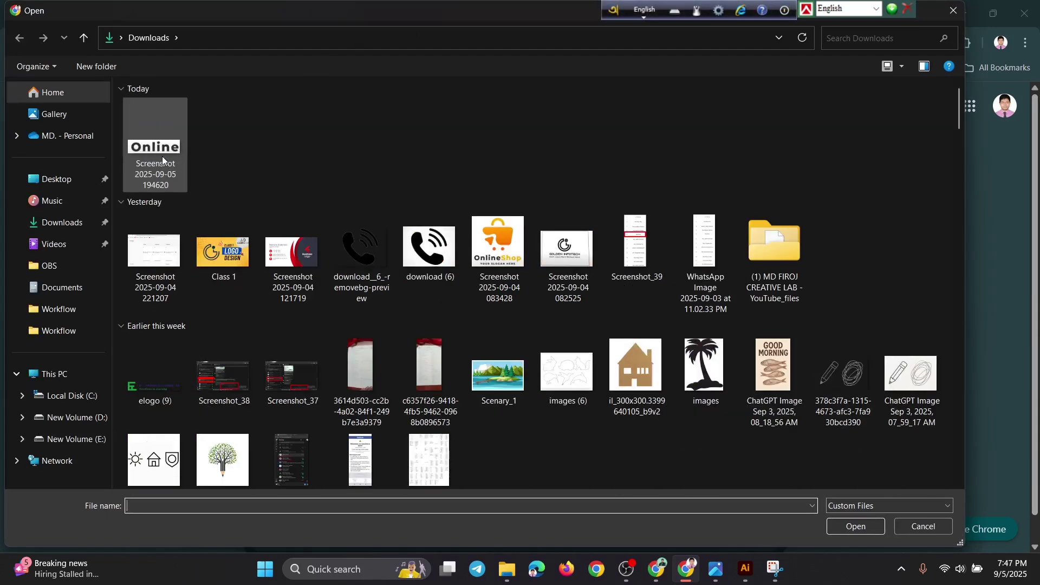
left_click(163, 160)
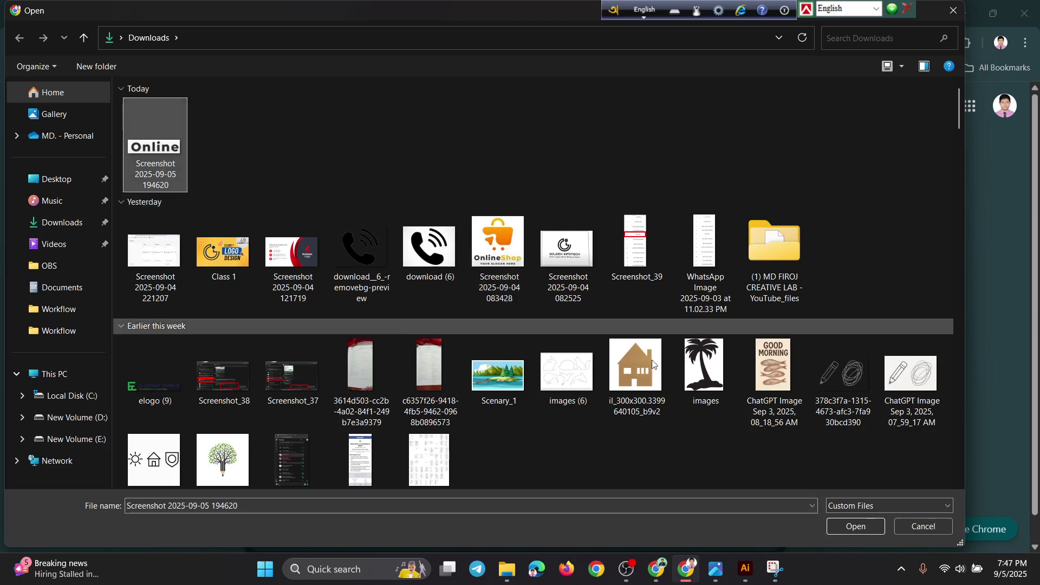
left_click(852, 530)
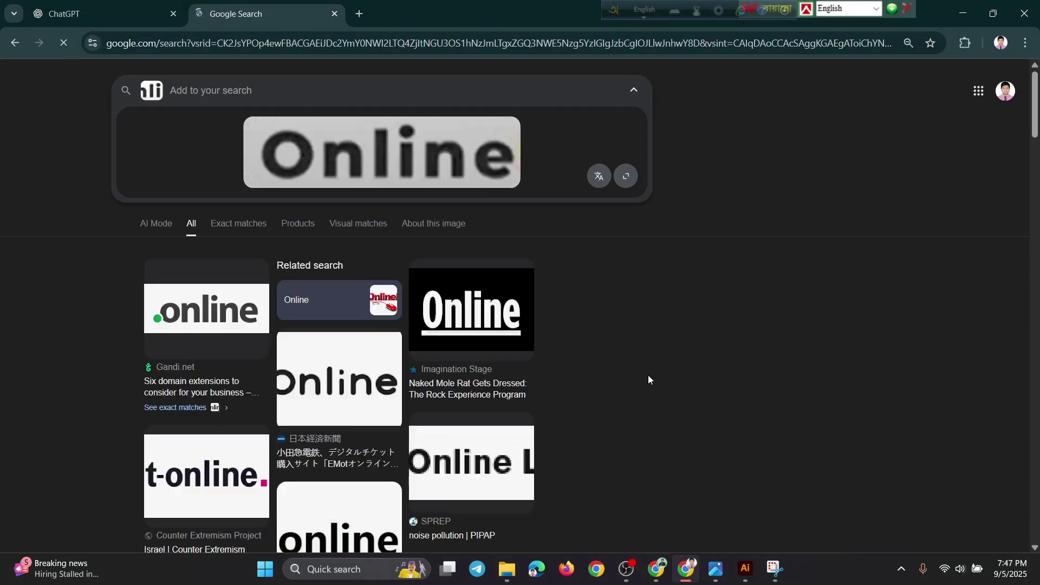
Refine the image search with "find font name" and read the typeface suggestion in the AI Overview.
left_click(291, 95)
type("fi")
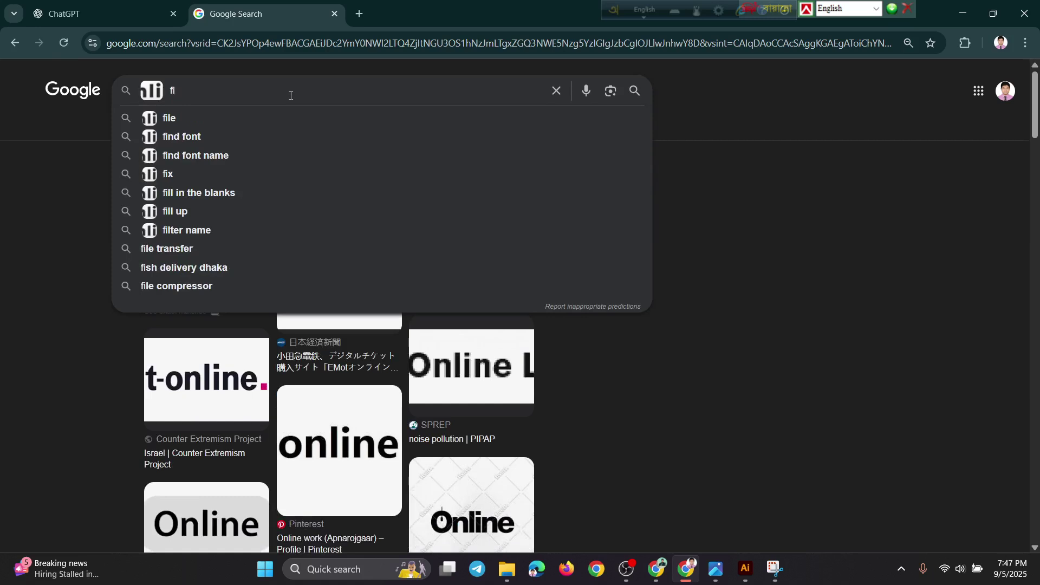
left_click(201, 161)
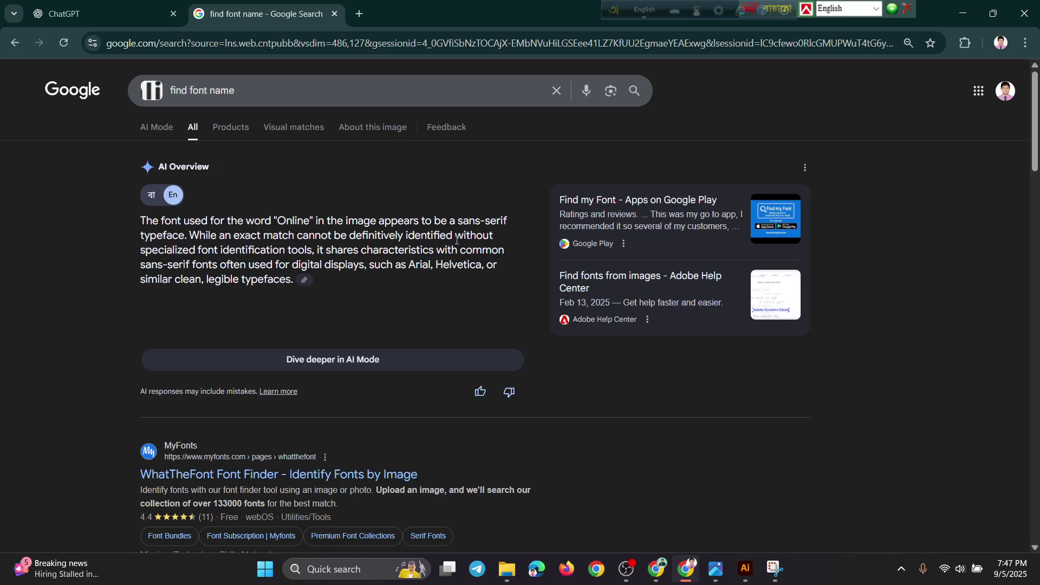
left_click_drag(461, 219, 182, 242)
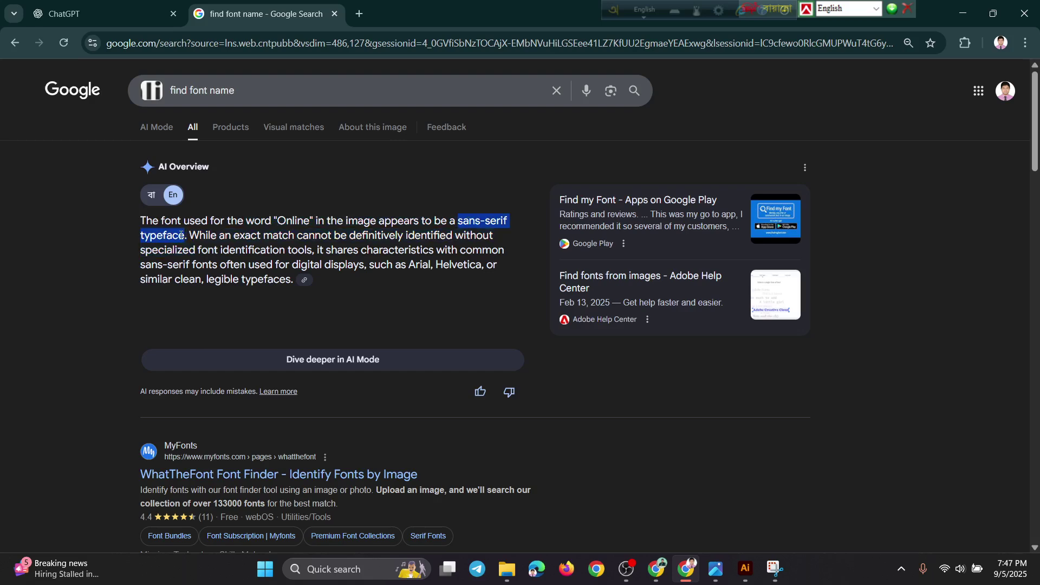
left_click_drag(479, 219, 499, 219)
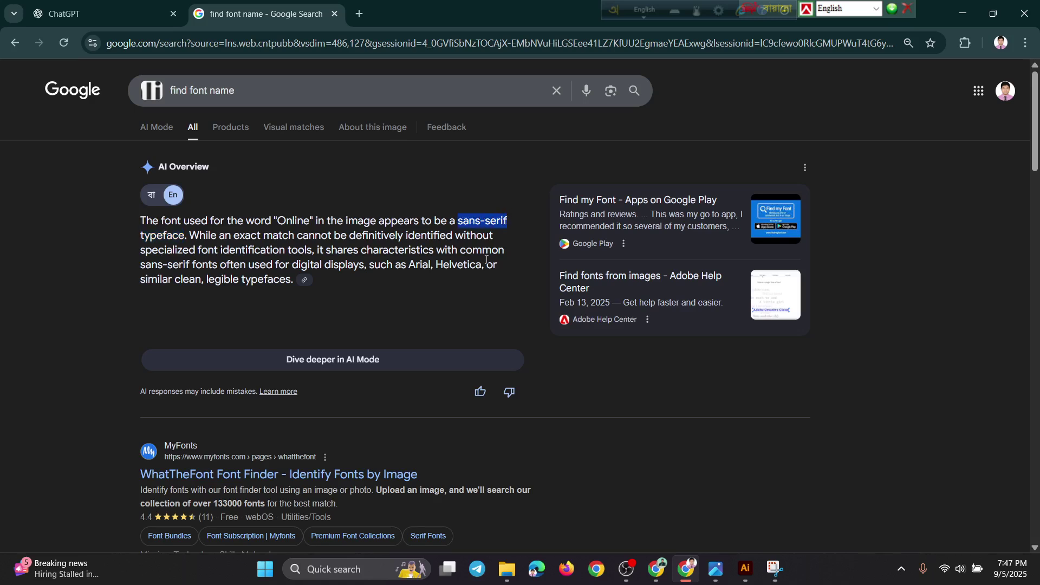
Open the MyFonts WhatTheFont Font Finder from the search results, accept its cookies and dismiss the sign-up offer.
scroll(430, 364, "down", 2)
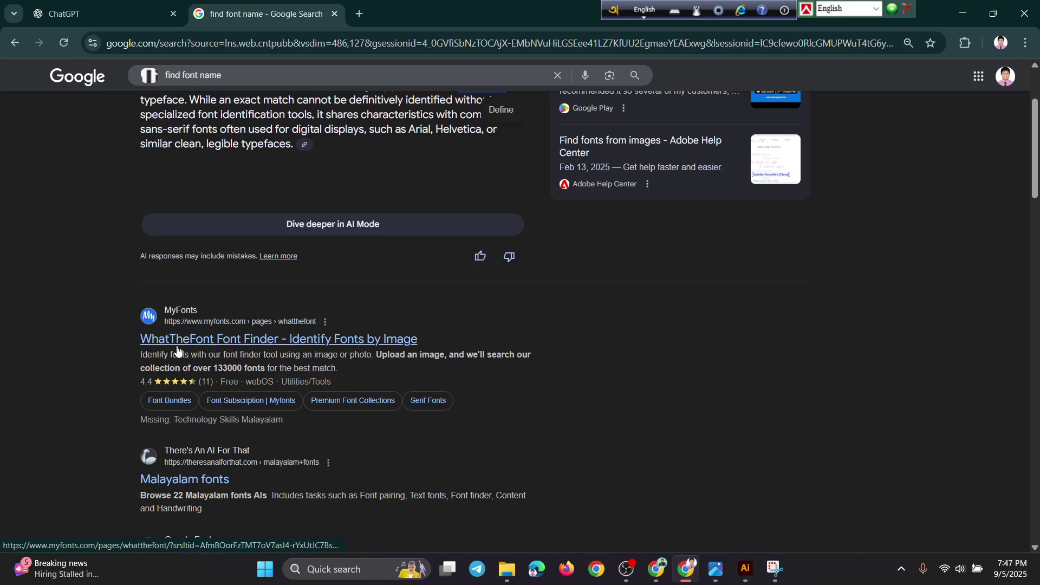
left_click(196, 346)
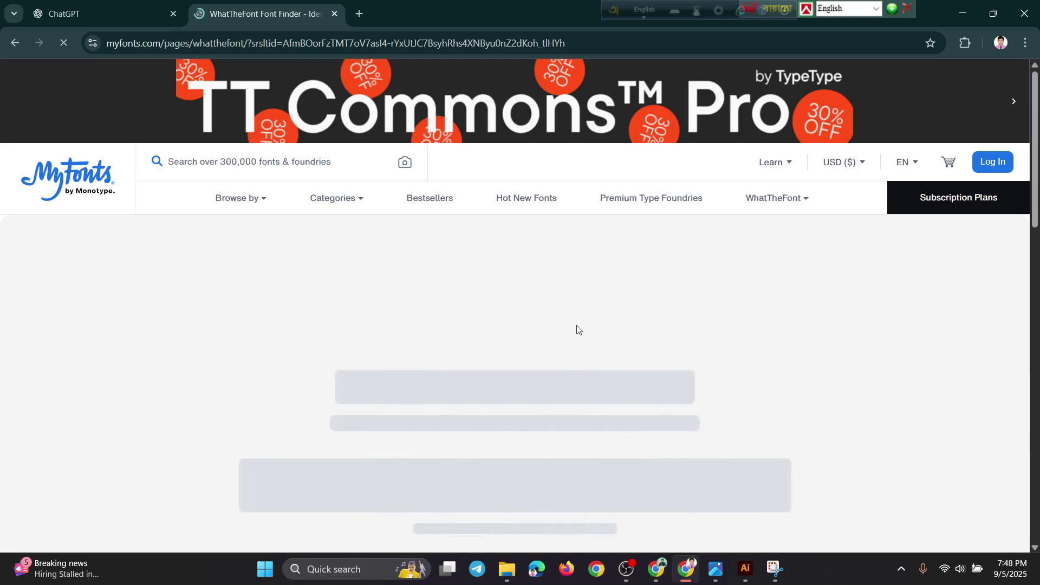
scroll(551, 359, "down", 1)
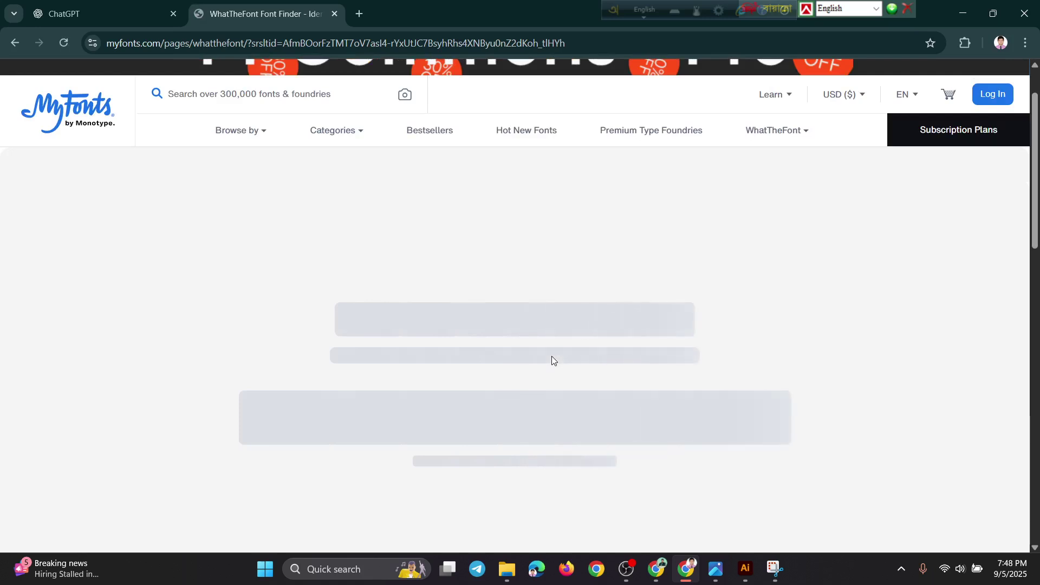
scroll(552, 359, "up", 1)
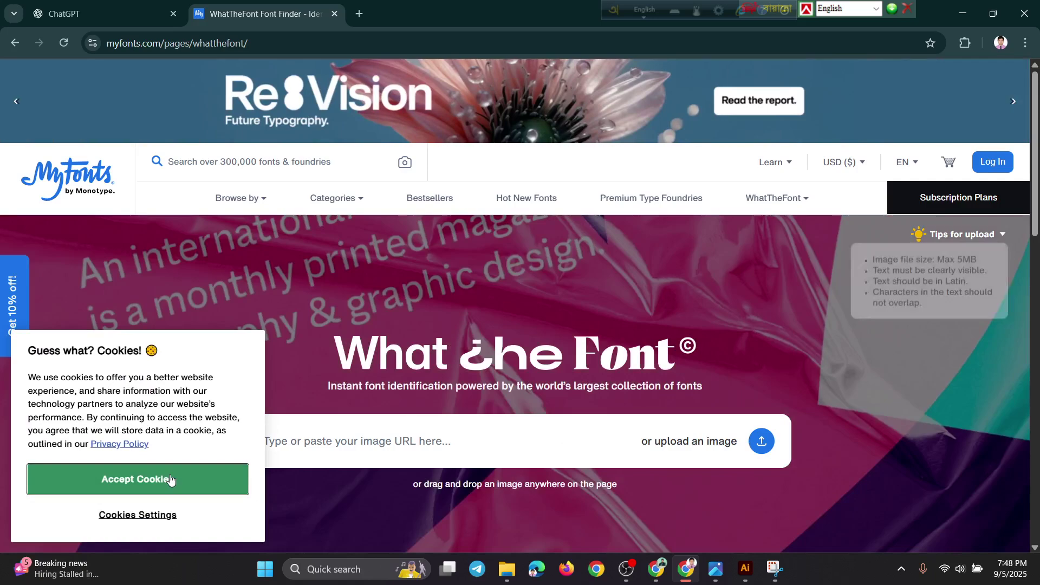
left_click(170, 479)
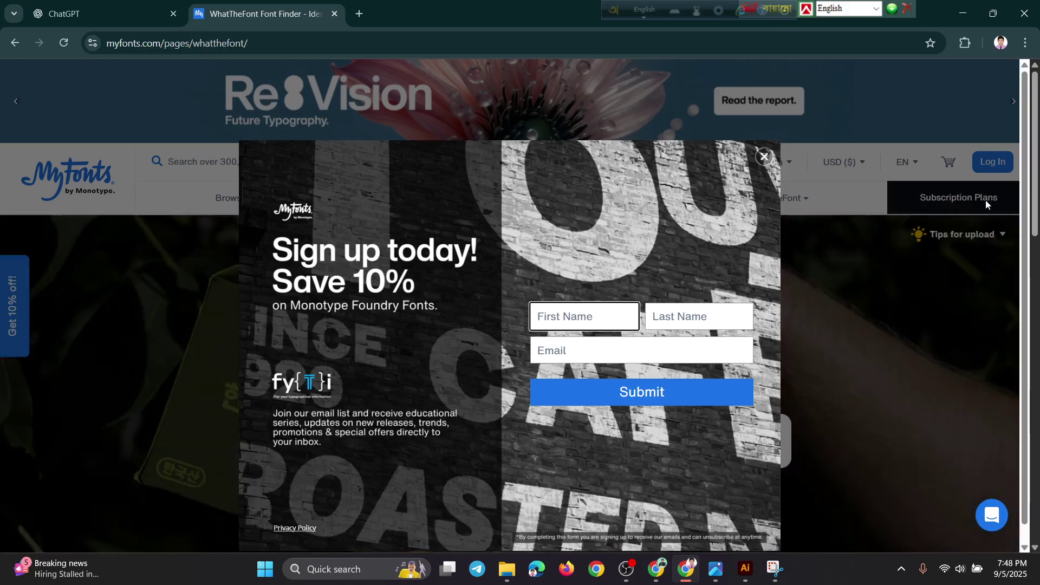
left_click(952, 291)
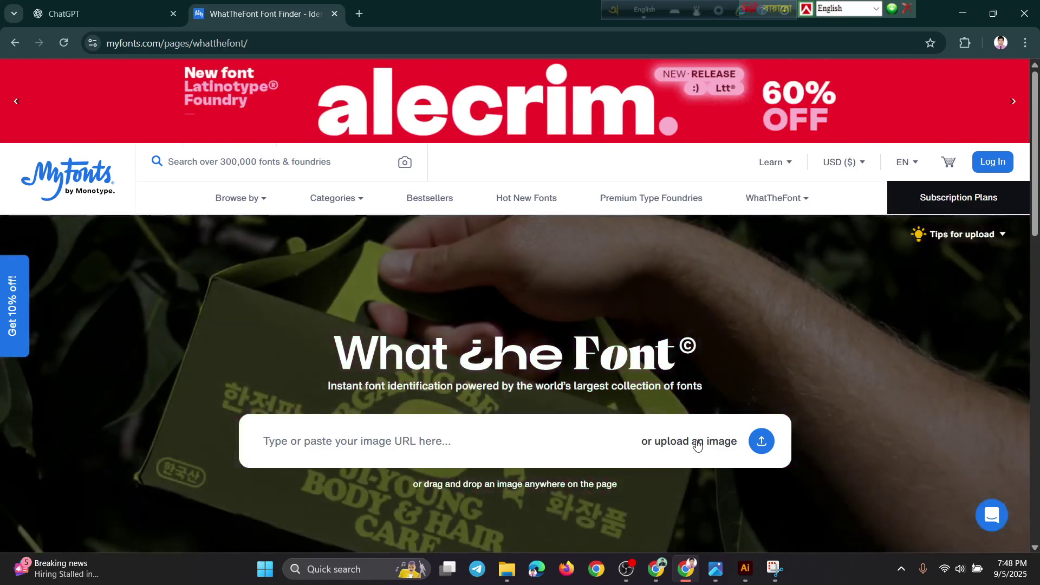
left_click(697, 442)
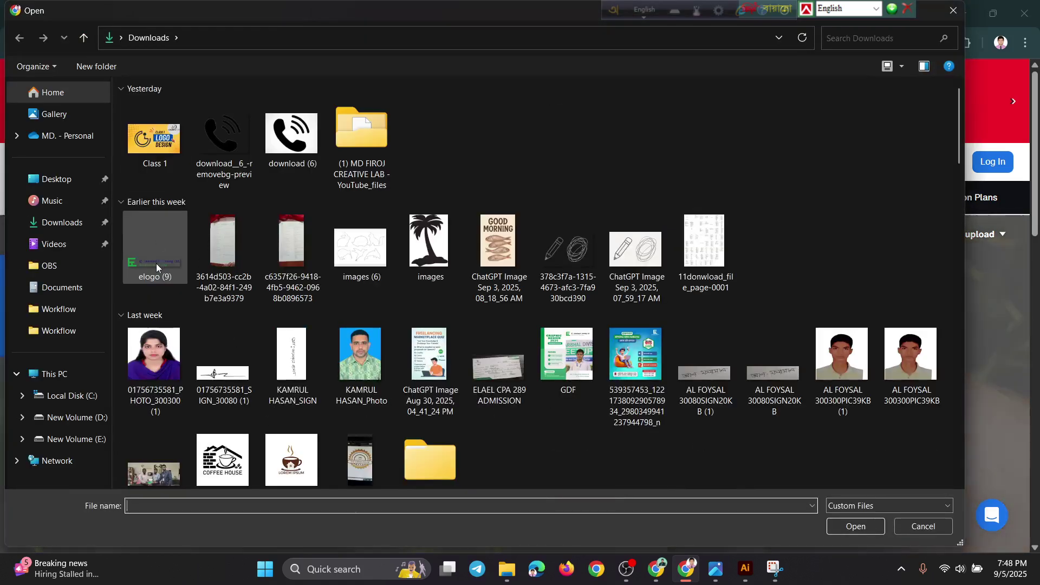
double_click(155, 117)
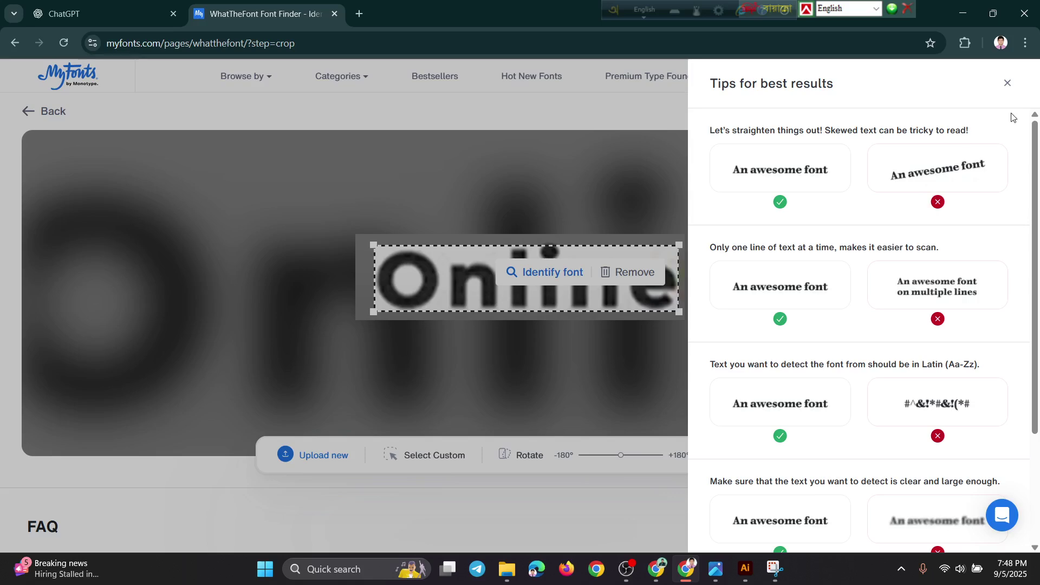
left_click(1007, 83)
scroll(582, 390, "down", 2)
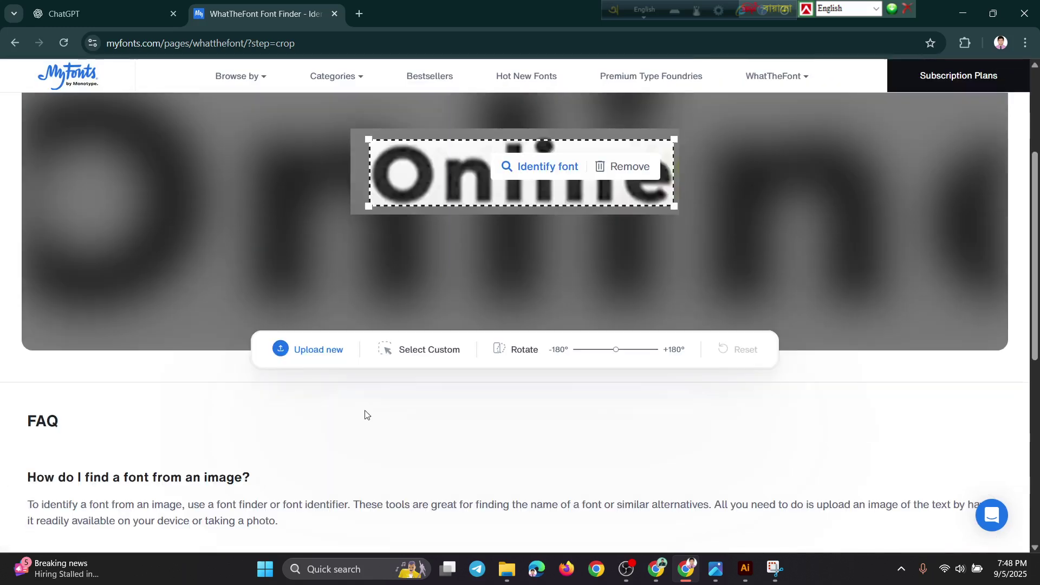
scroll(305, 351, "down", 3)
scroll(306, 351, "up", 5)
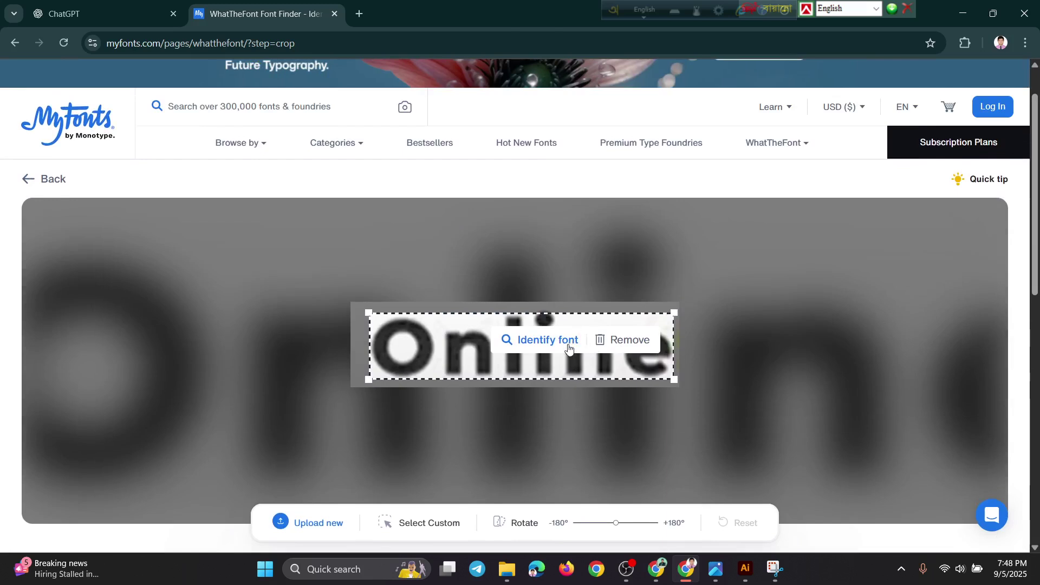
left_click(562, 344)
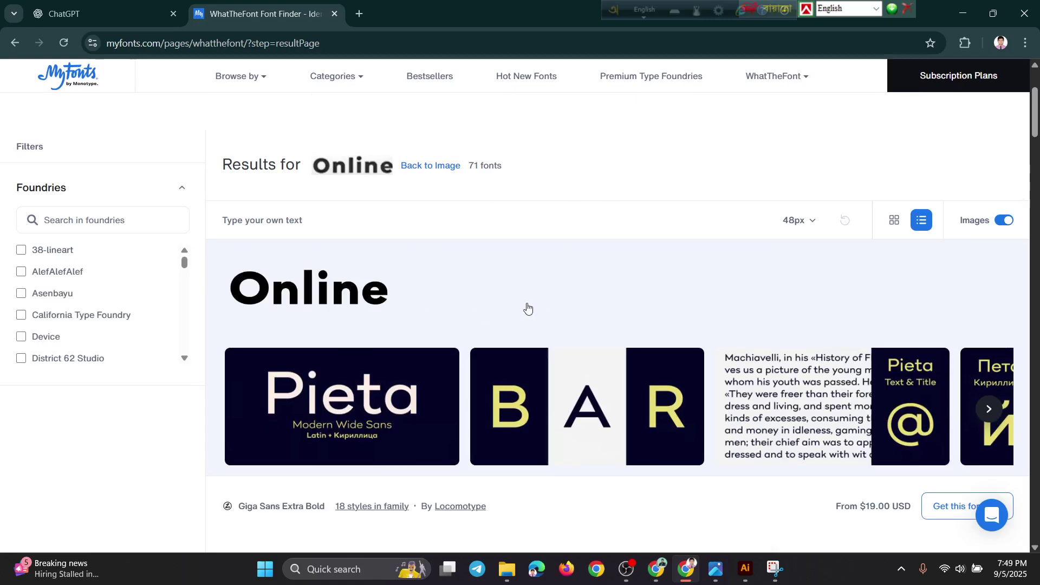
Compare the suggested fonts, including Pieta Black, Giga Sans Extra Bold and Kinetika Black, with the "Online" lettering.
scroll(351, 307, "down", 3)
scroll(351, 306, "down", 1)
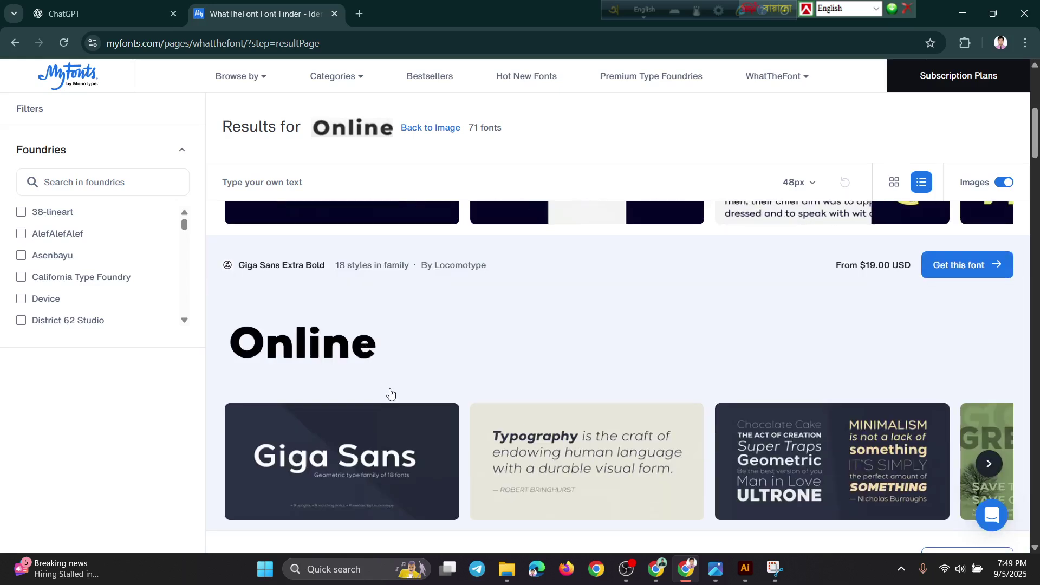
scroll(390, 394, "up", 1)
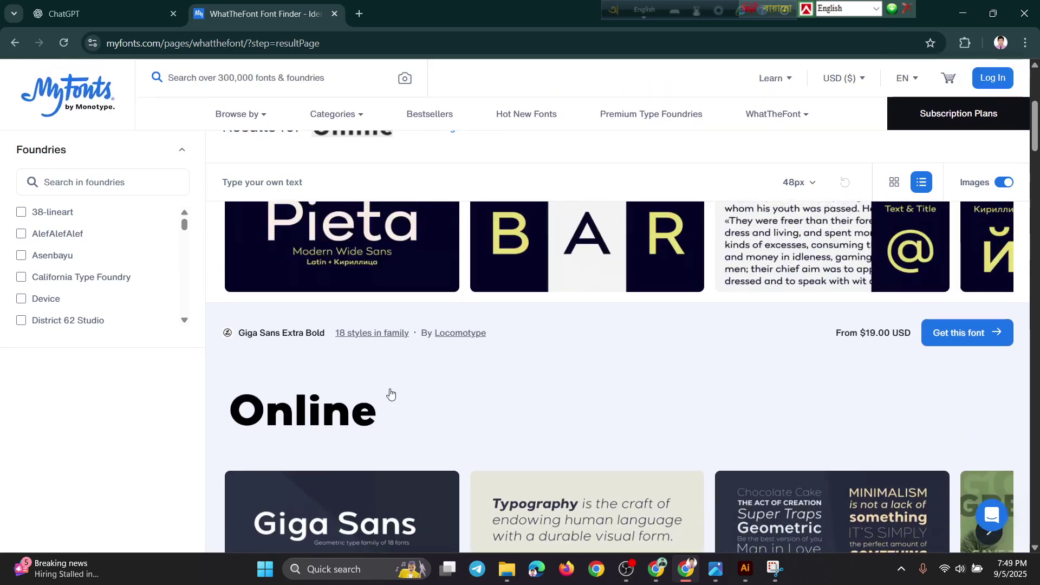
scroll(390, 394, "up", 4)
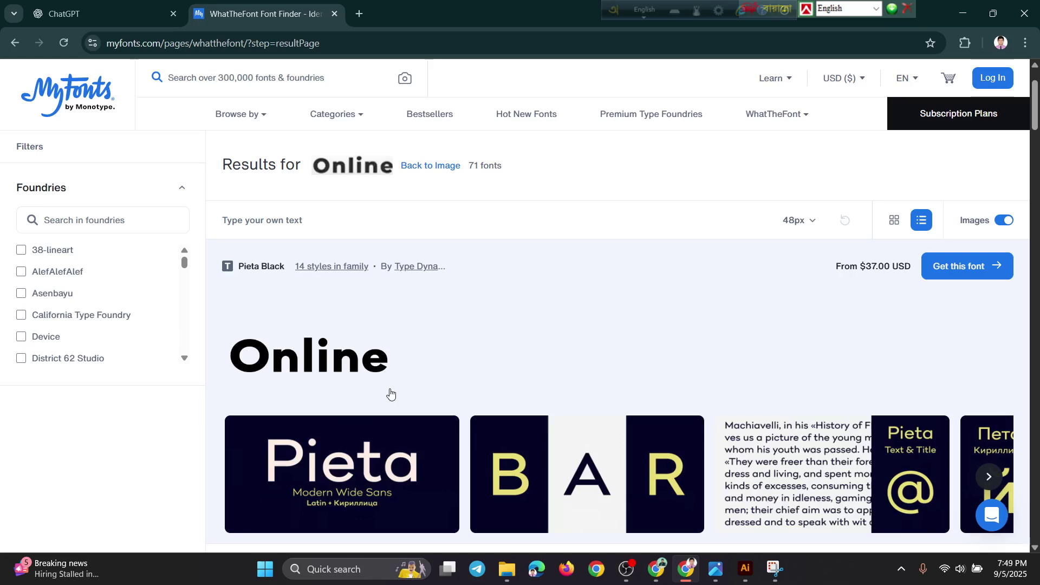
scroll(390, 394, "up", 1)
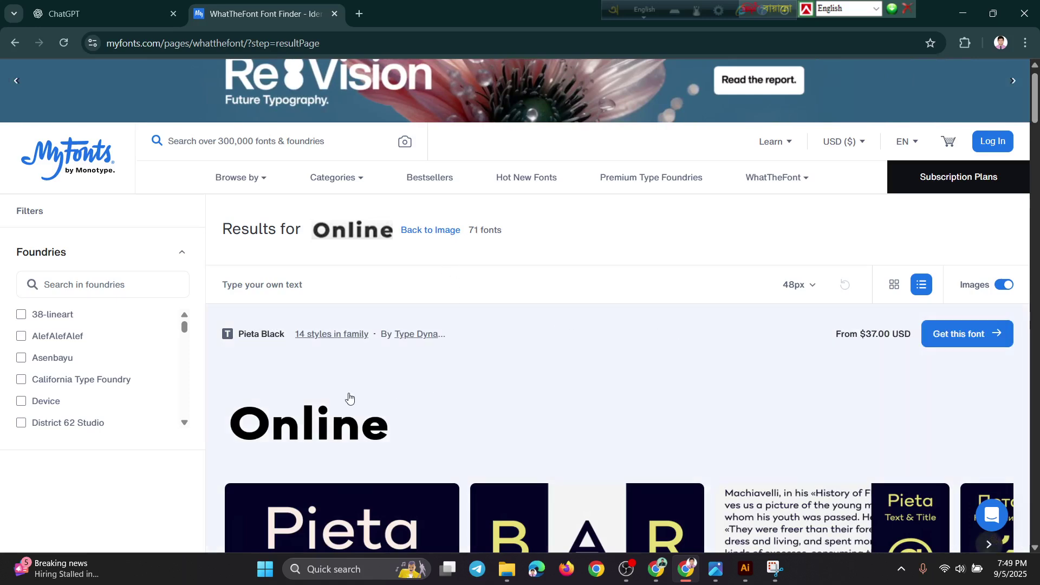
scroll(371, 394, "down", 5)
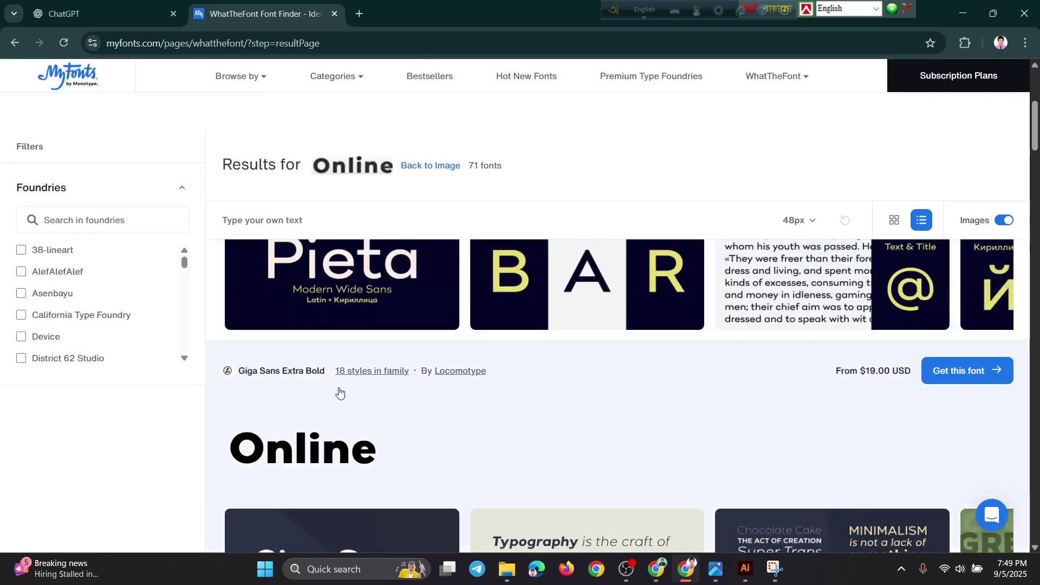
scroll(351, 395, "down", 2)
scroll(351, 412, "down", 1)
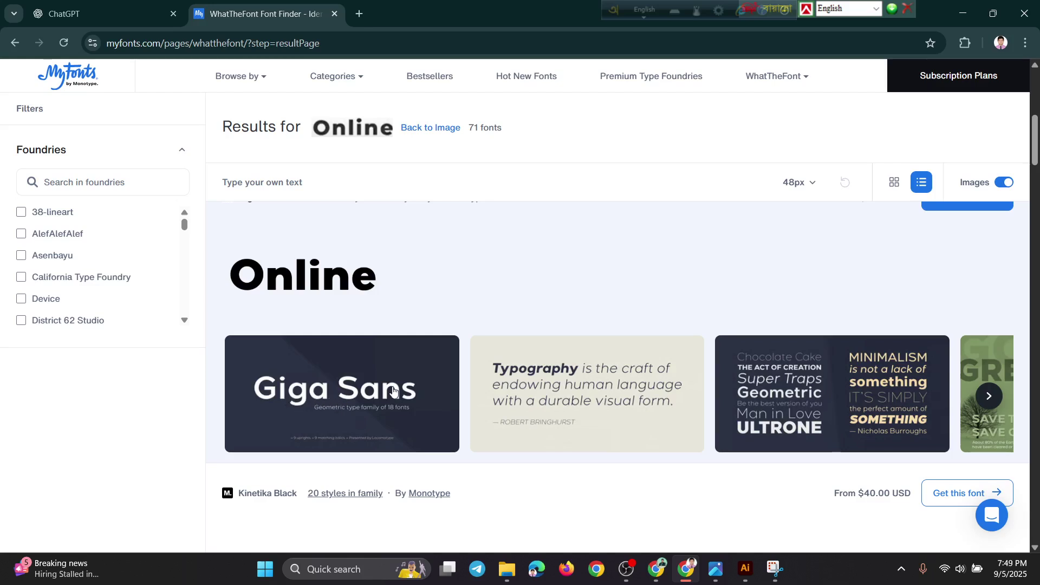
scroll(405, 418, "down", 3)
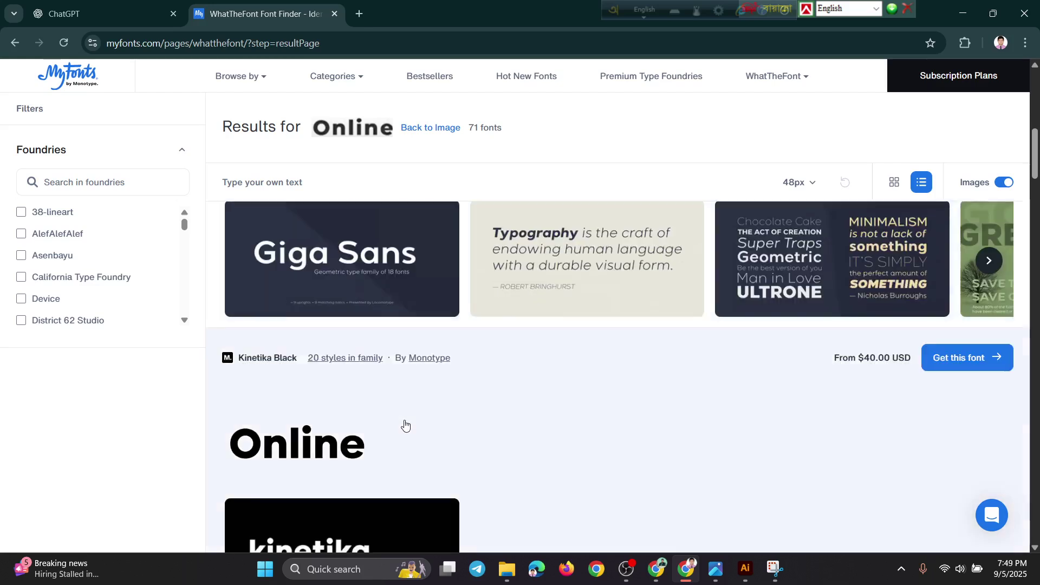
scroll(405, 396, "down", 1)
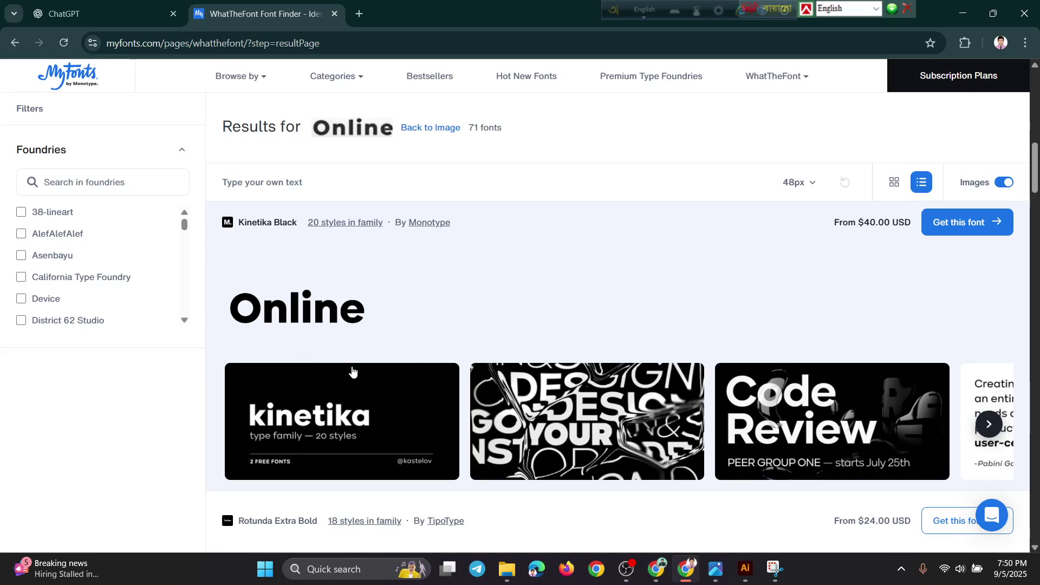
scroll(353, 371, "up", 5)
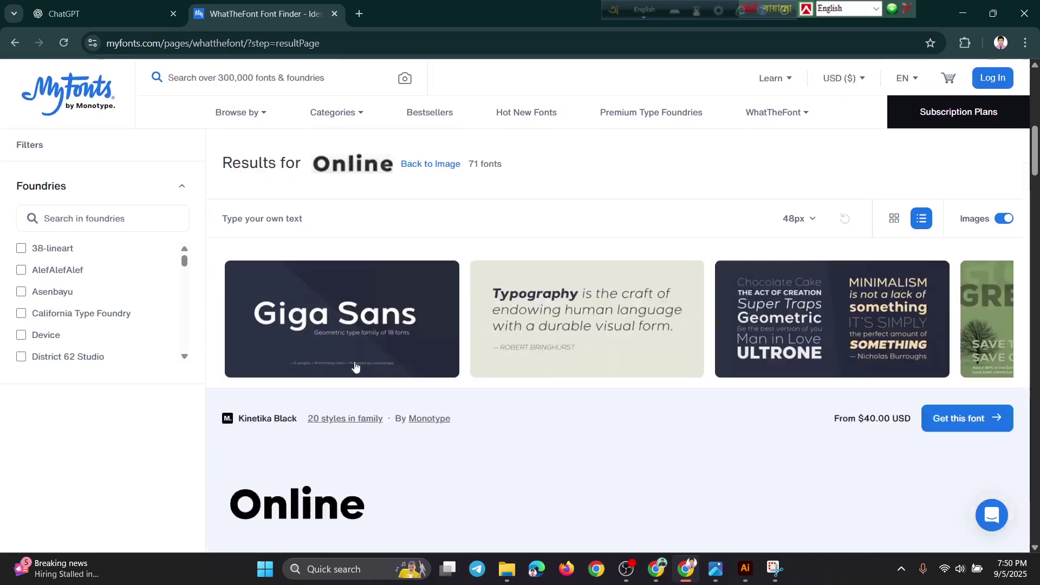
scroll(372, 350, "down", 1)
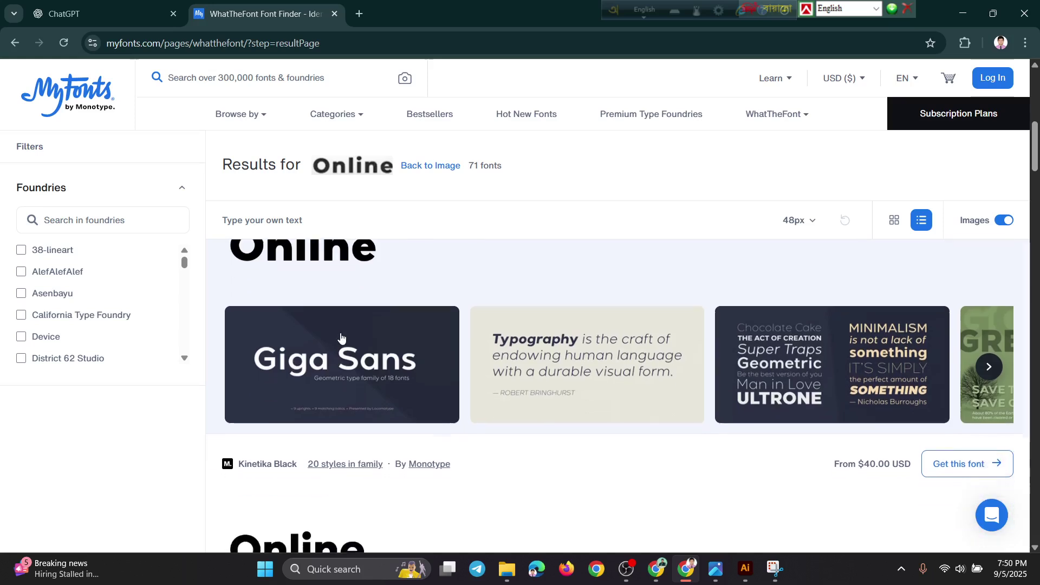
Search the web in a new tab for "giga sans font family free download".
left_click(358, 15)
type("giga")
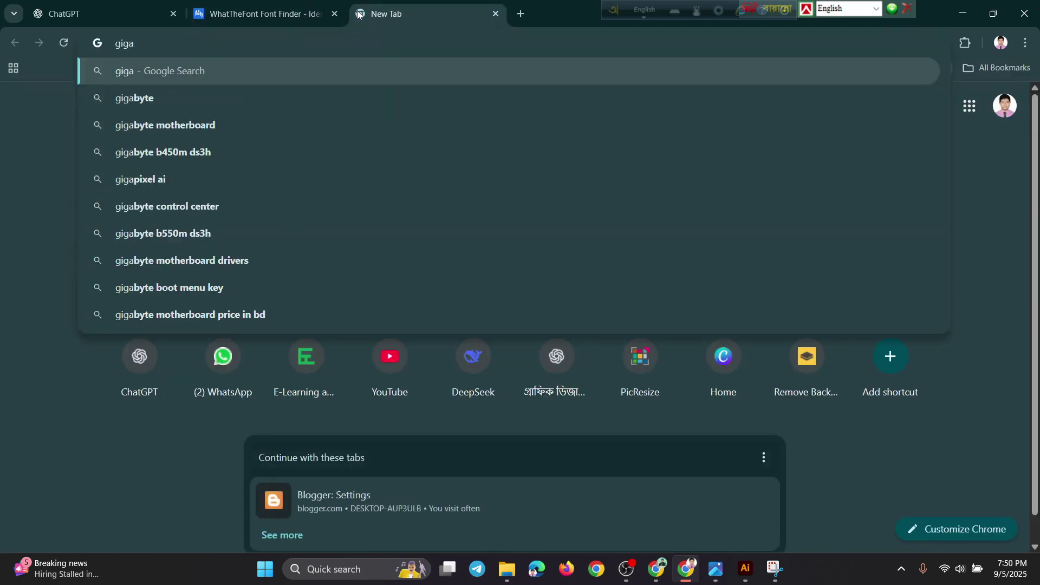
type("nt")
key("BackSpace")
key("BackSpace")
type("s")
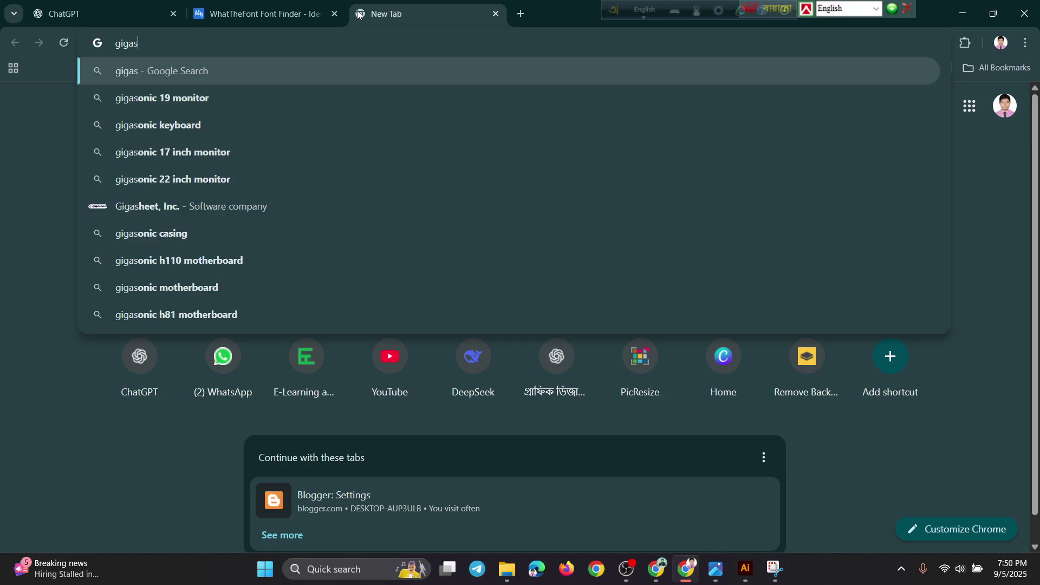
type("ans")
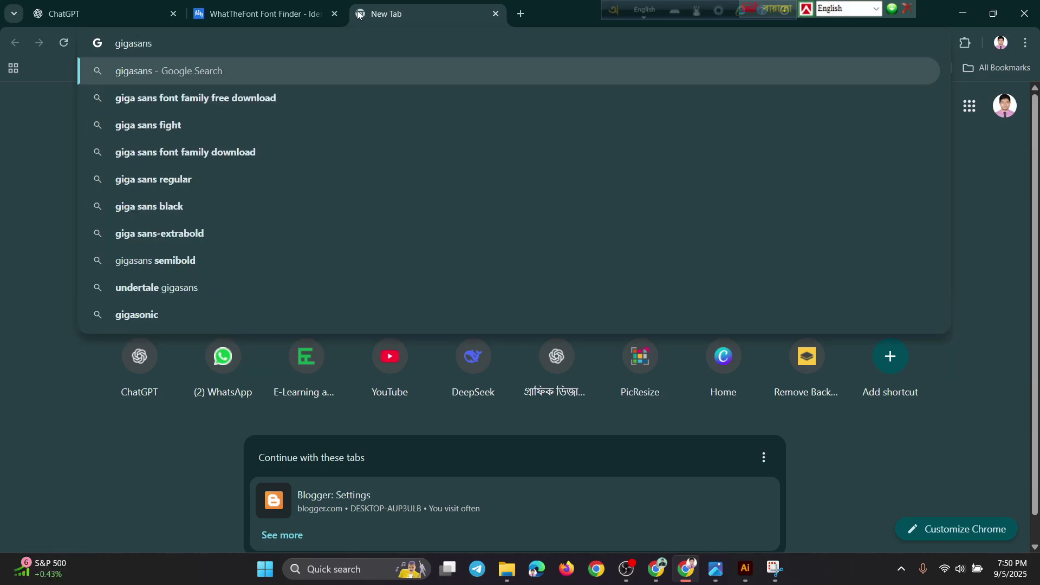
left_click(165, 102)
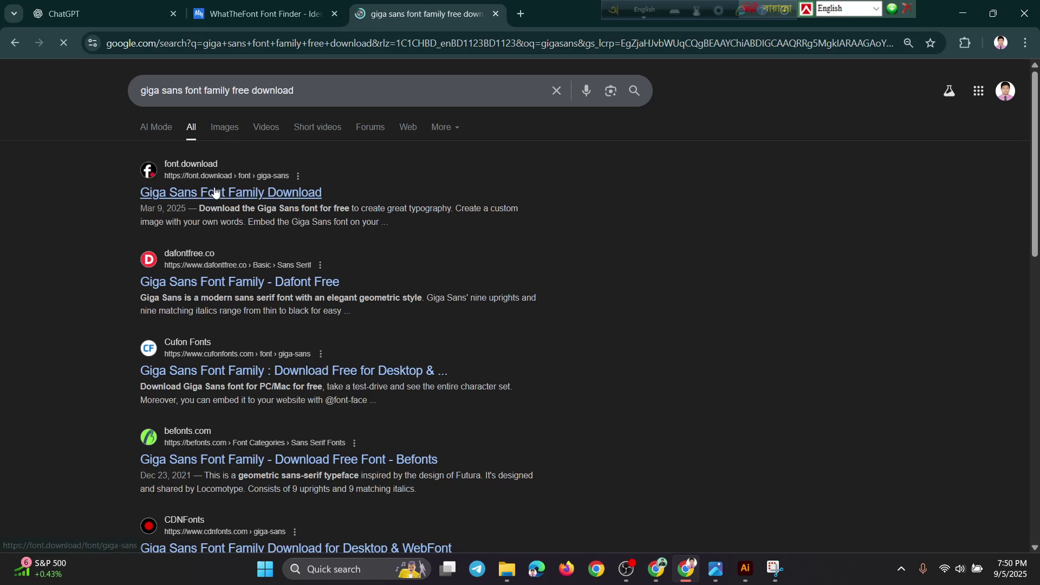
Open the Giga Sans Font Family page on font.download and download the free font.
left_click(215, 190)
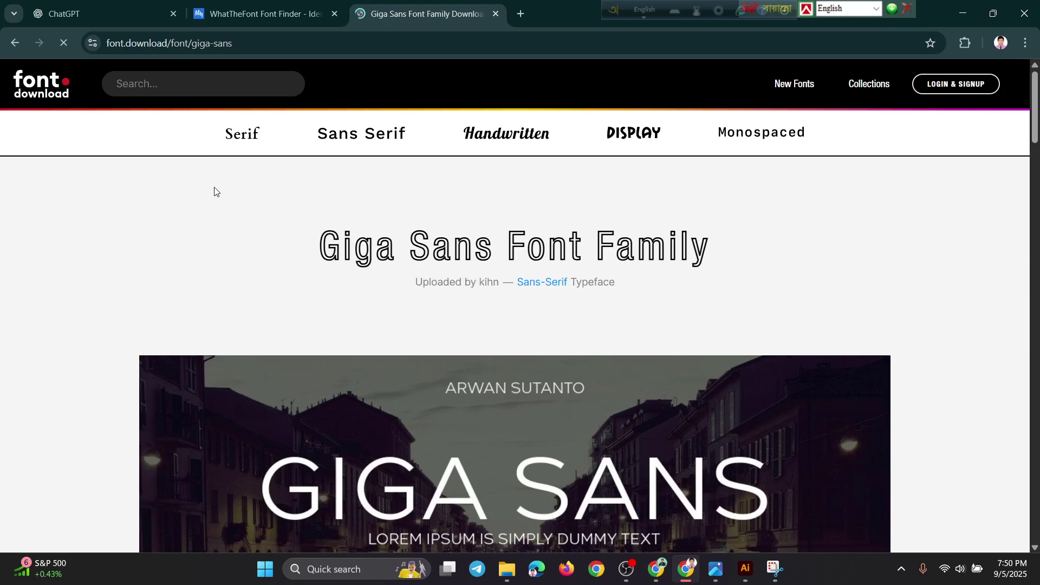
scroll(441, 267, "down", 3)
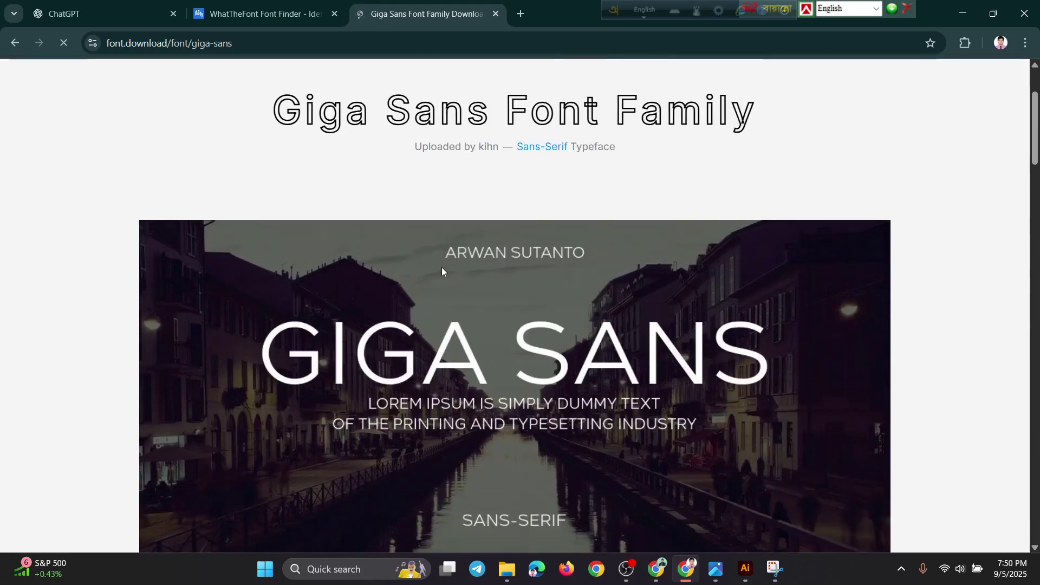
scroll(441, 271, "down", 5)
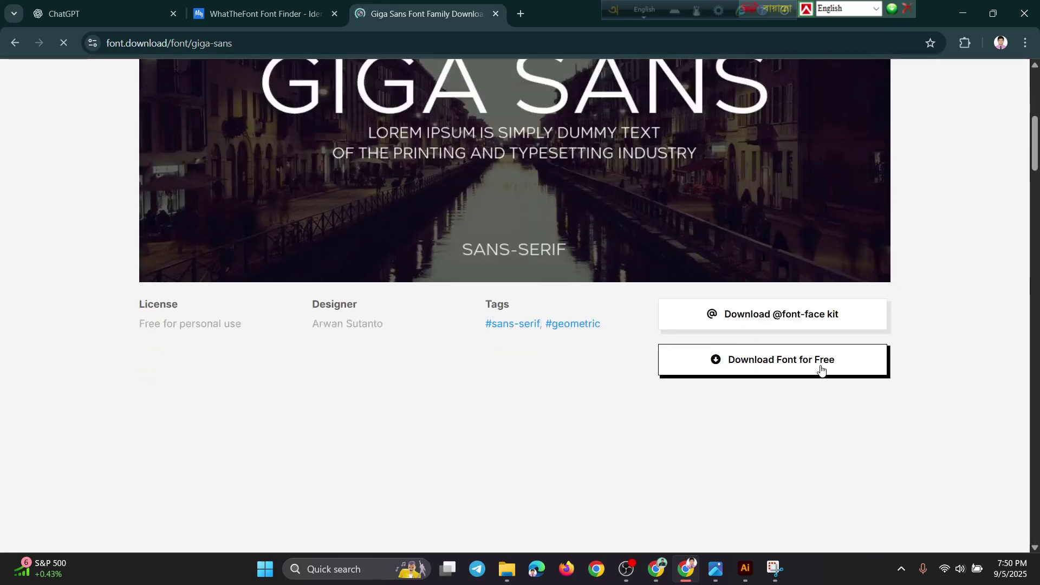
left_click(799, 369)
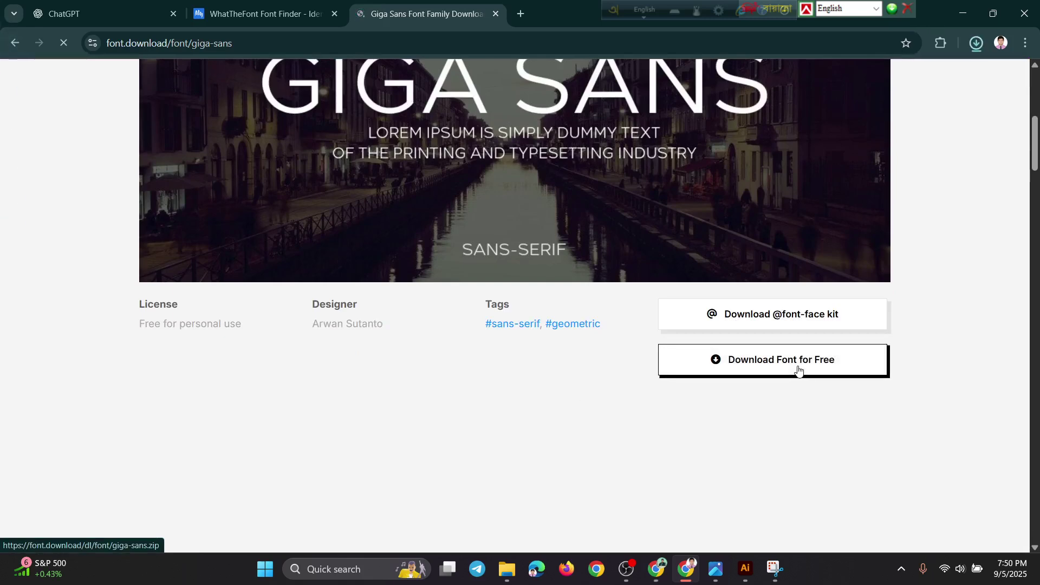
Open the downloaded giga-sans.zip, look over its font files, and close the archive window.
left_click(978, 41)
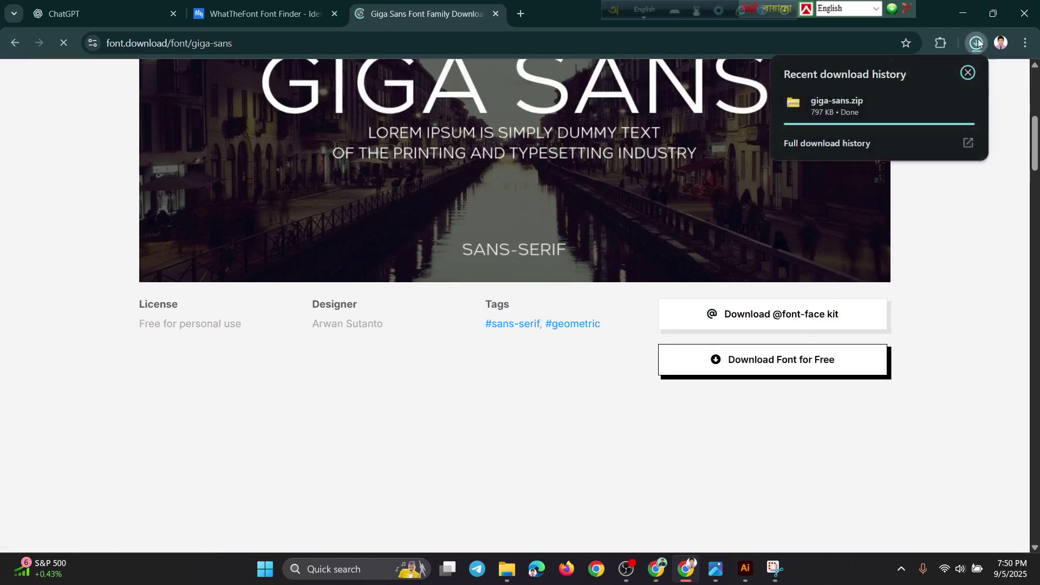
left_click(849, 109)
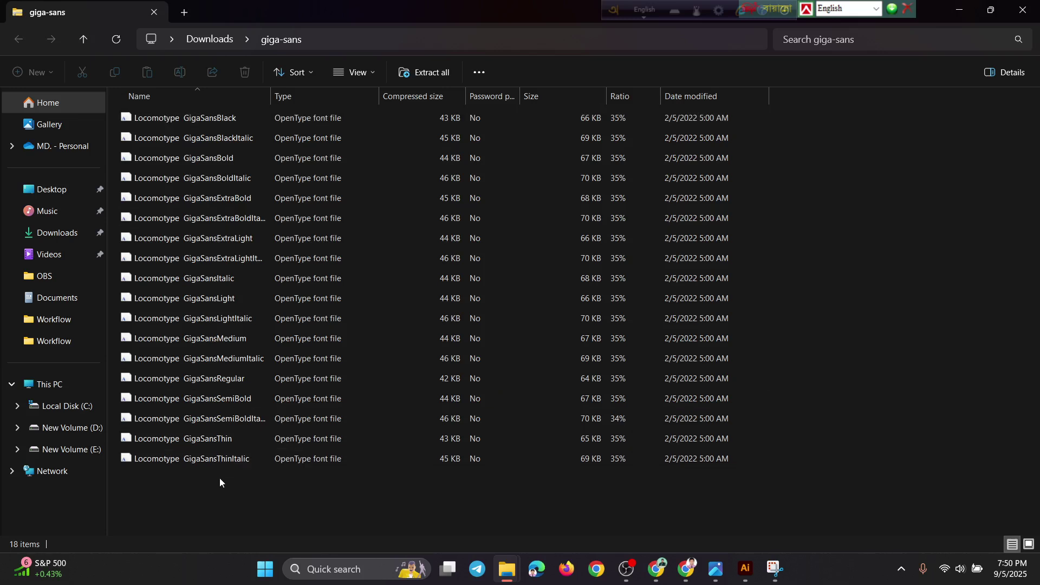
left_click_drag(206, 488, 207, 118)
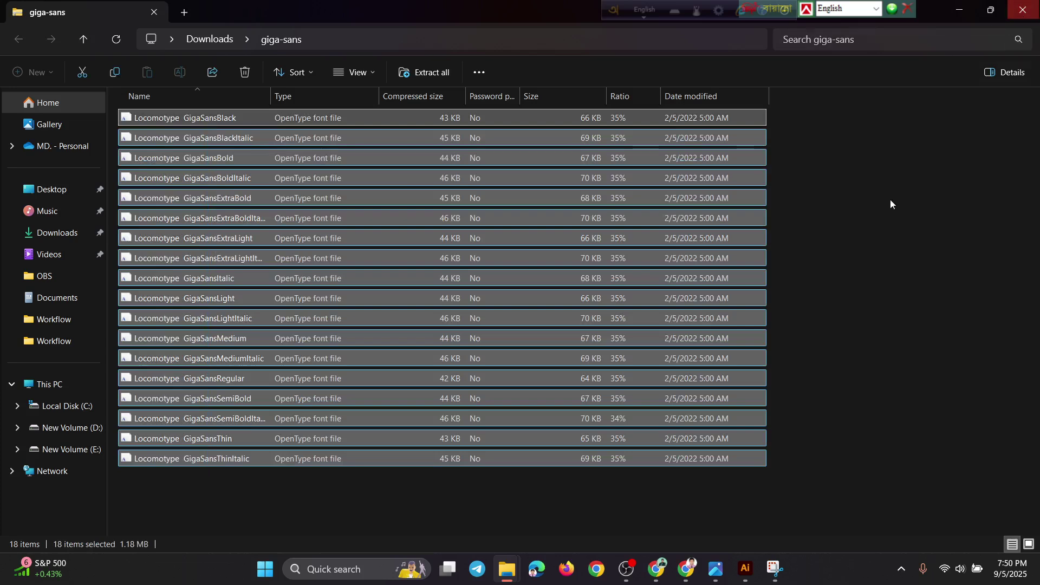
left_click(853, 277)
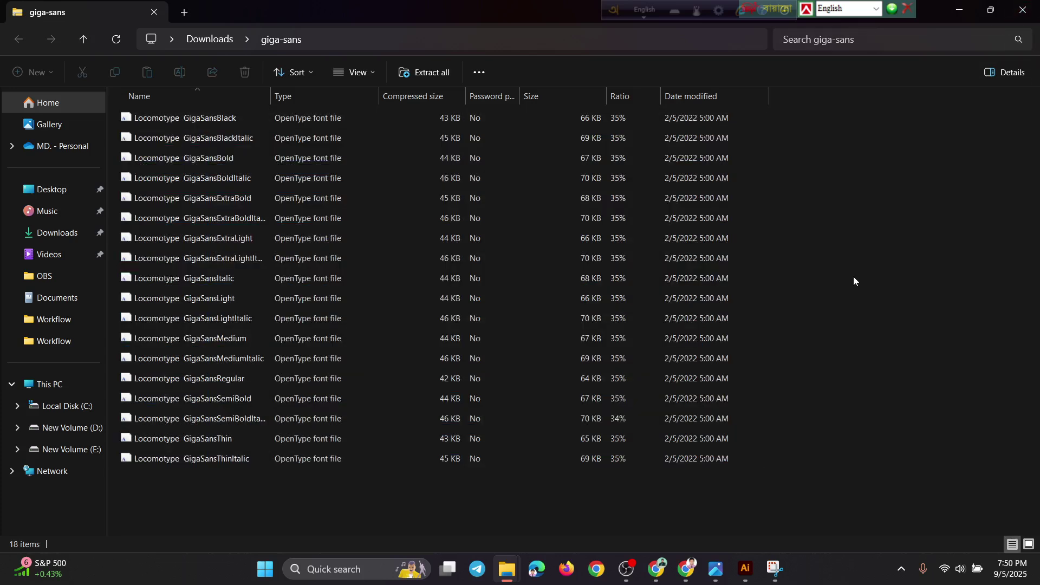
left_click(1035, 4)
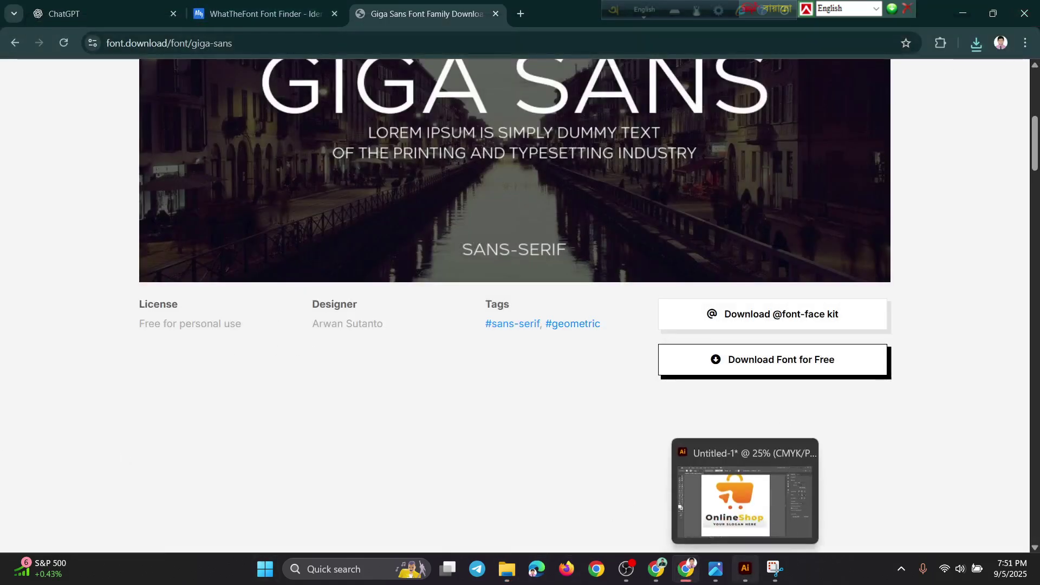
Switch to Illustrator and draw a horizontal line about 463 px long across the bag handle.
left_click(745, 569)
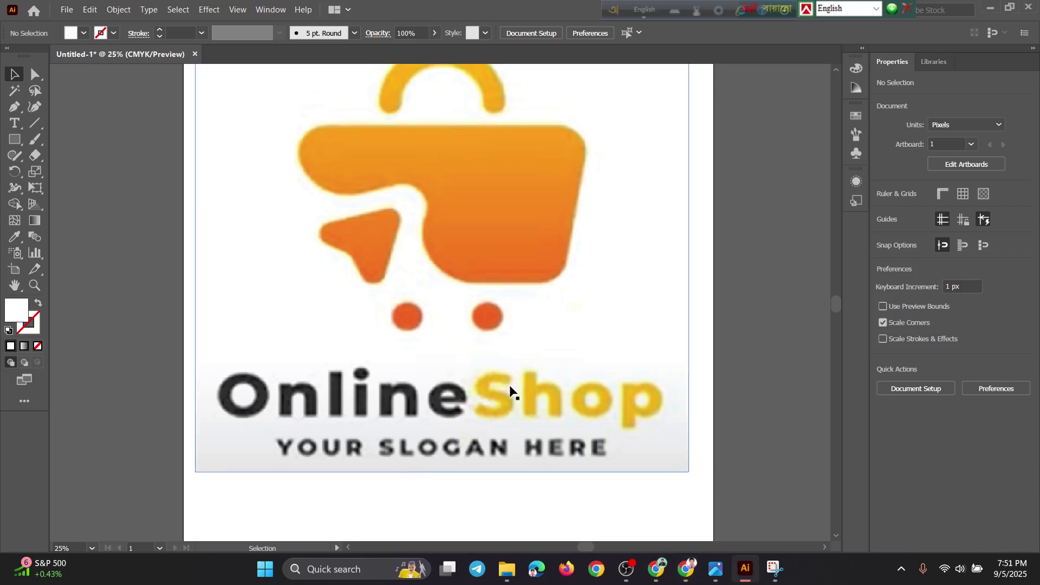
scroll(506, 325, "up", 1)
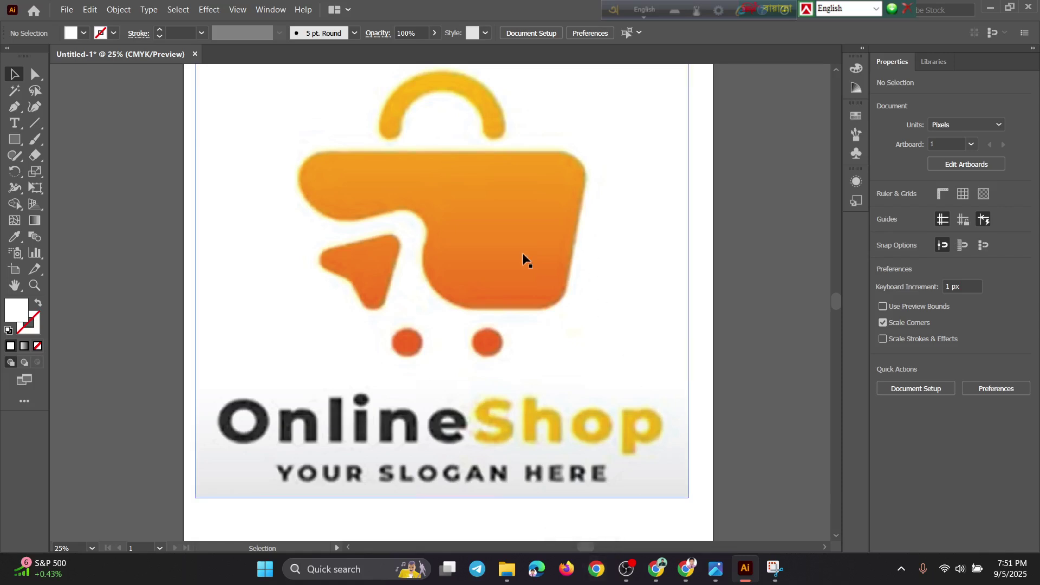
scroll(311, 239, "up", 2)
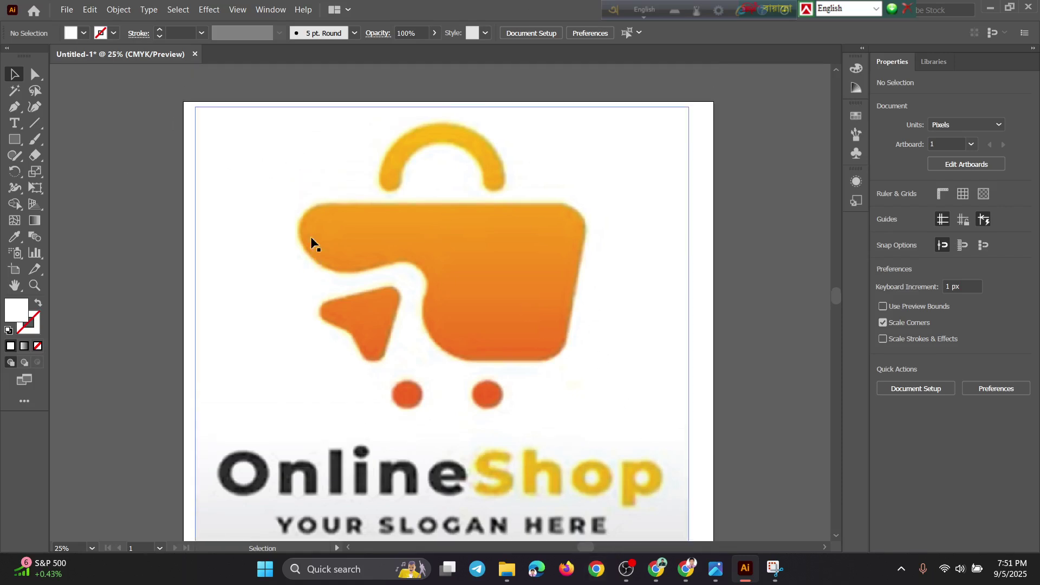
scroll(347, 323, "up", 1)
left_click_drag(388, 295, 465, 279)
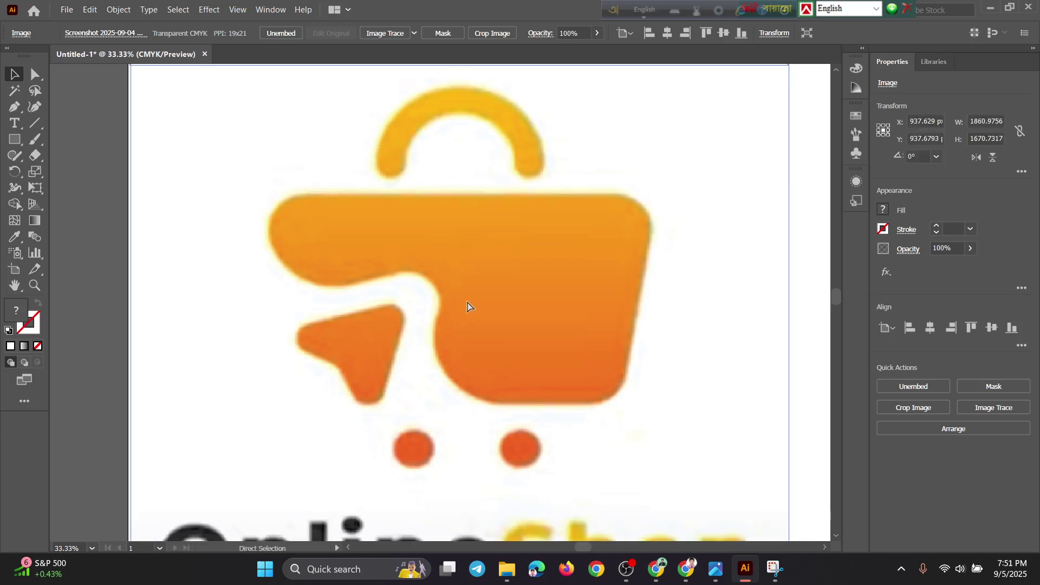
key("ctrl+shift+a")
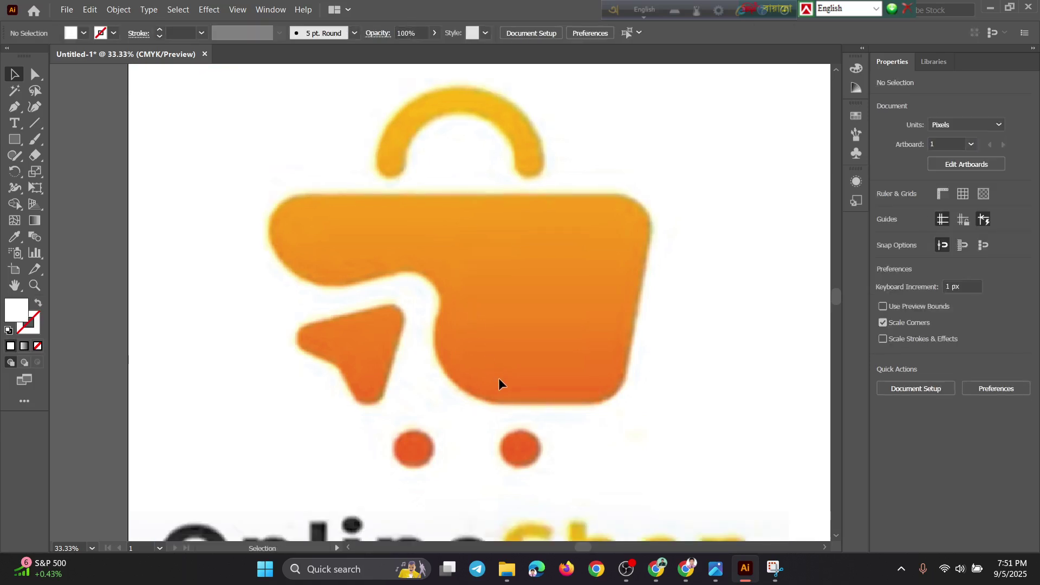
scroll(531, 359, "up", 2)
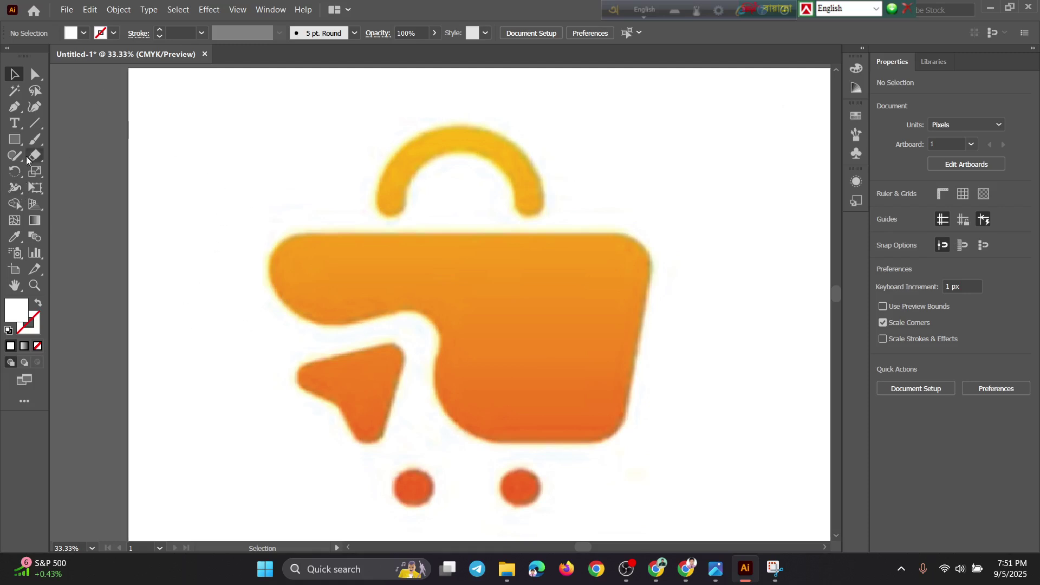
left_click(34, 123)
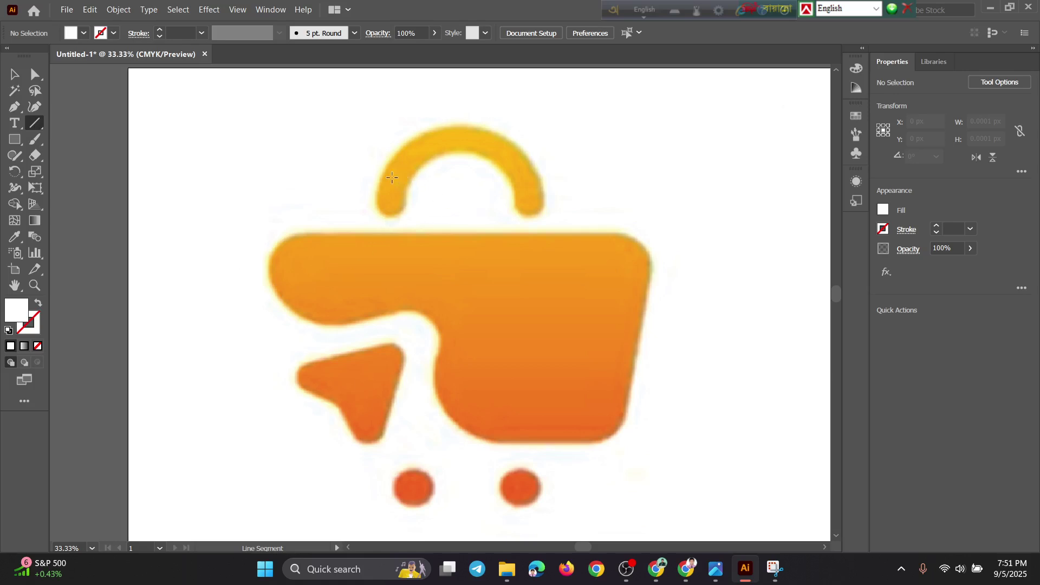
left_click_drag(386, 187, 550, 188)
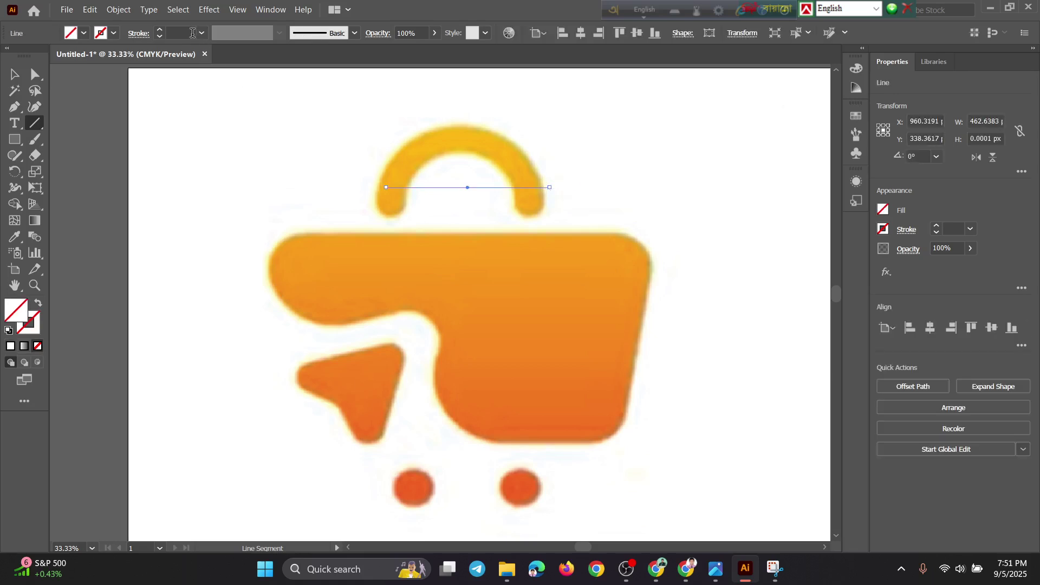
Give the line across the bag handle a black stroke.
left_click(80, 35)
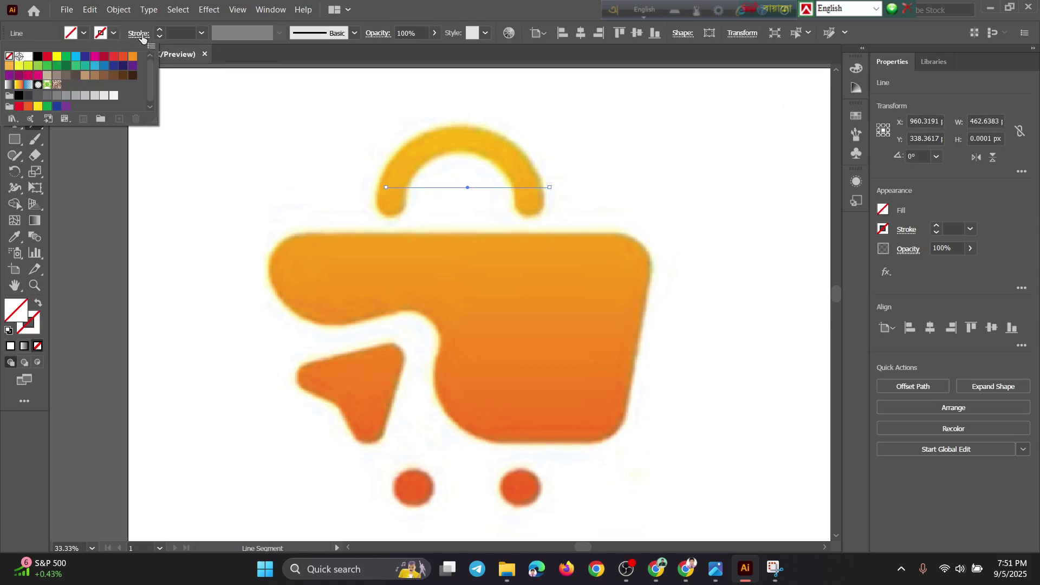
left_click(115, 35)
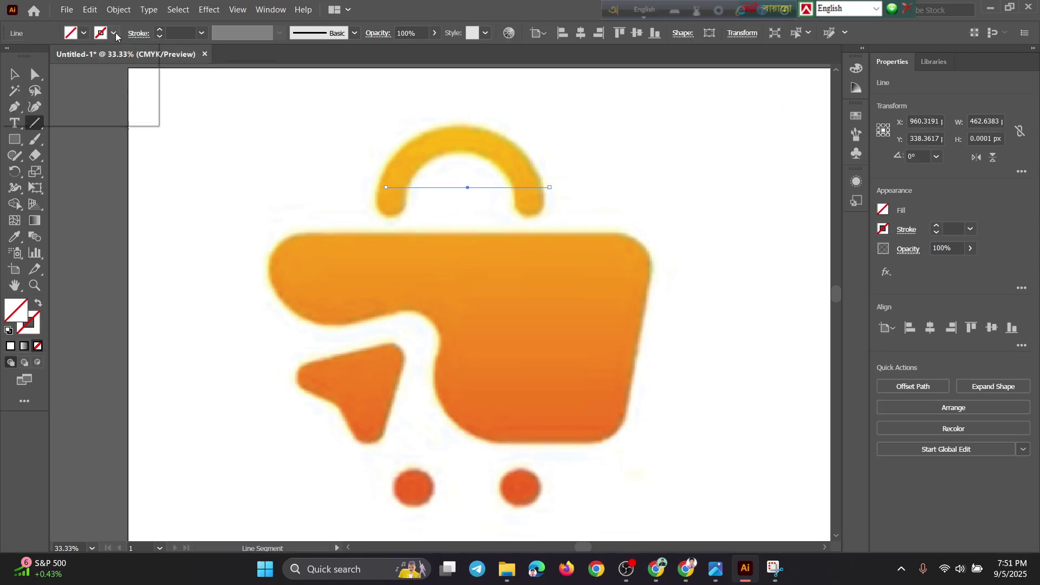
left_click(114, 33)
left_click(38, 56)
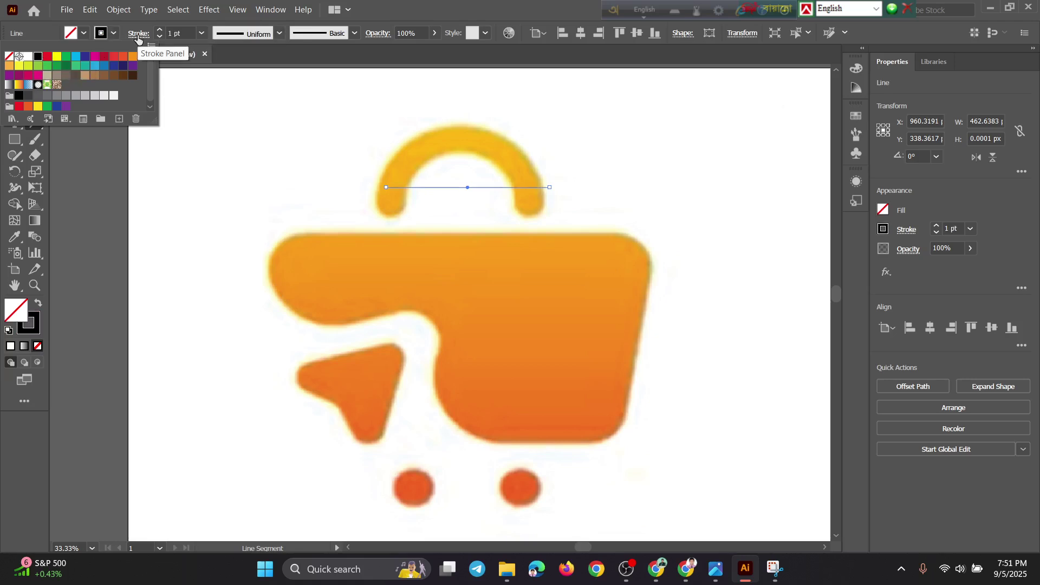
Try the 15 pt. Round brush on the line across the handle, and undo it.
left_click(280, 34)
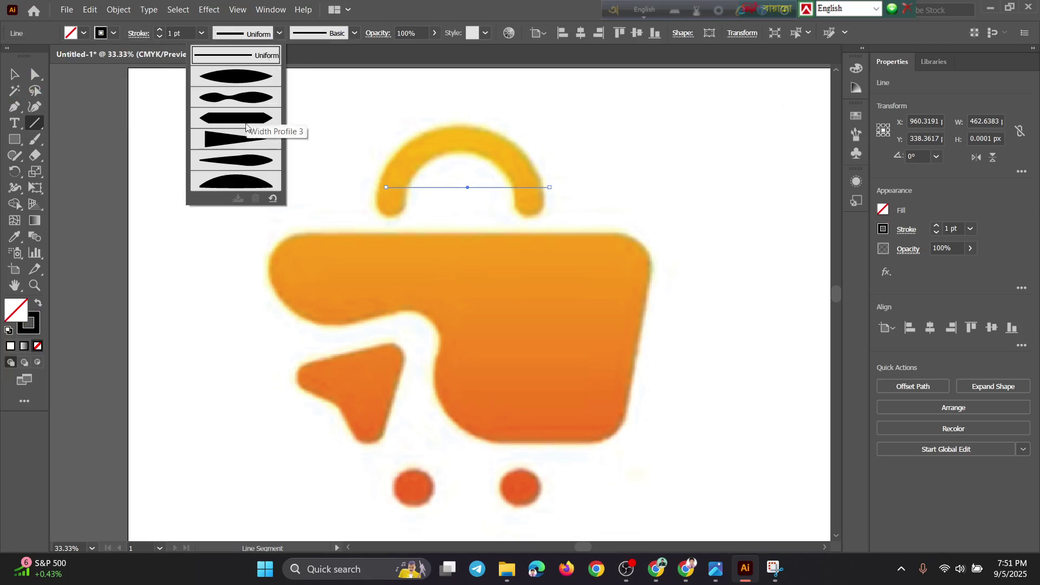
left_click(284, 34)
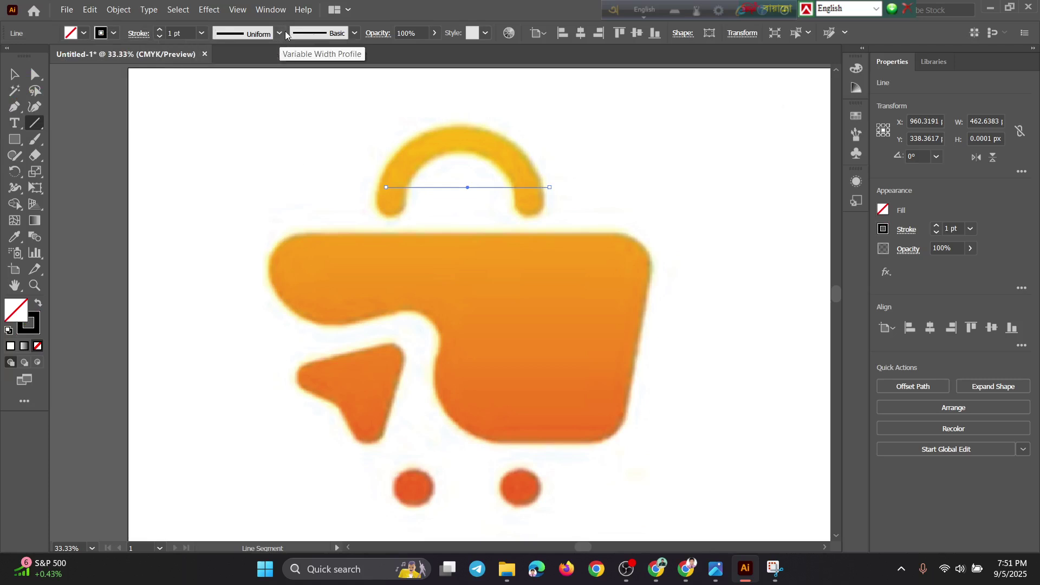
left_click(355, 33)
left_click(256, 64)
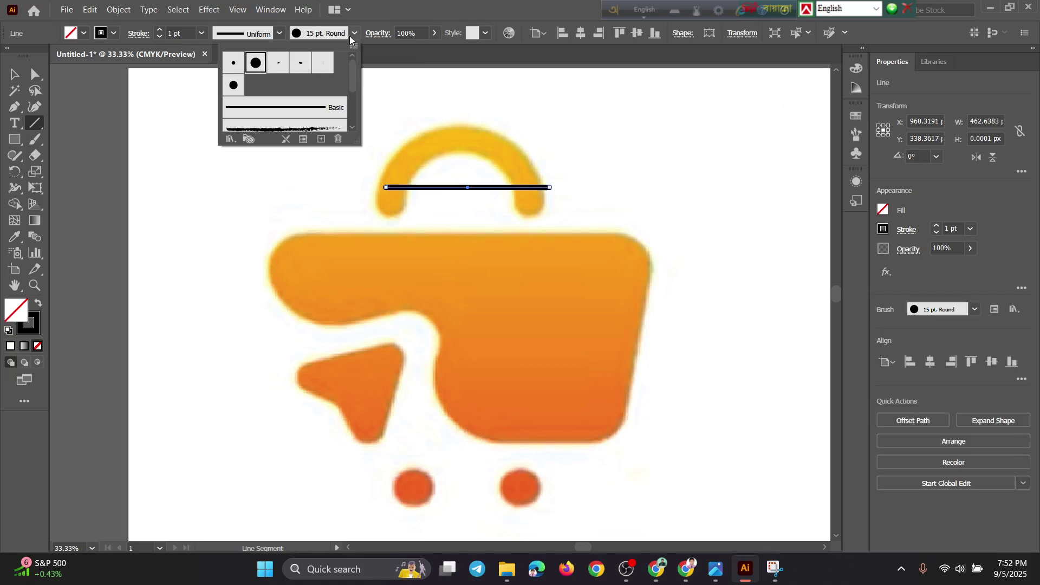
left_click(391, 113)
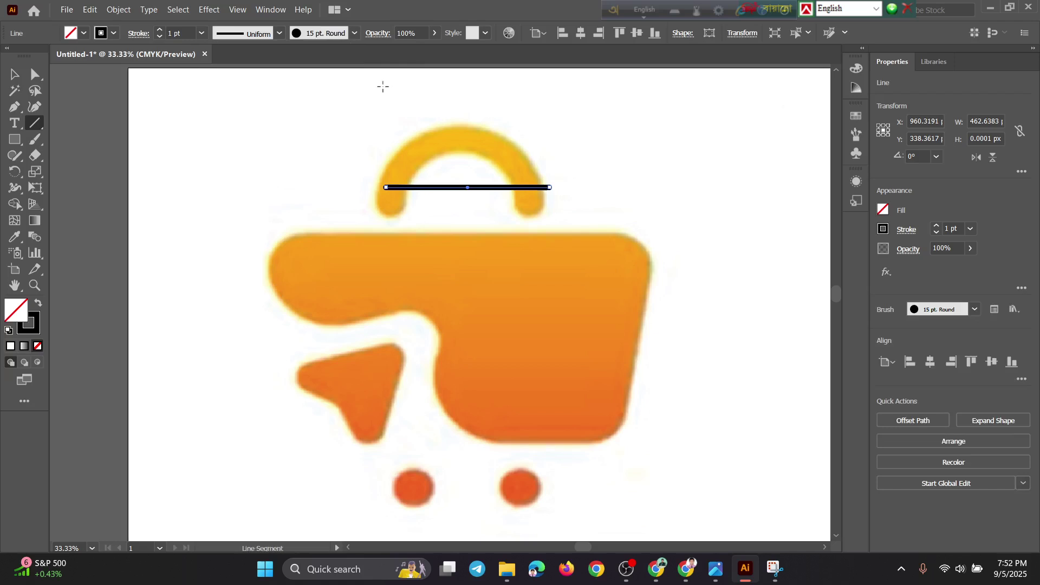
key("ctrl+z")
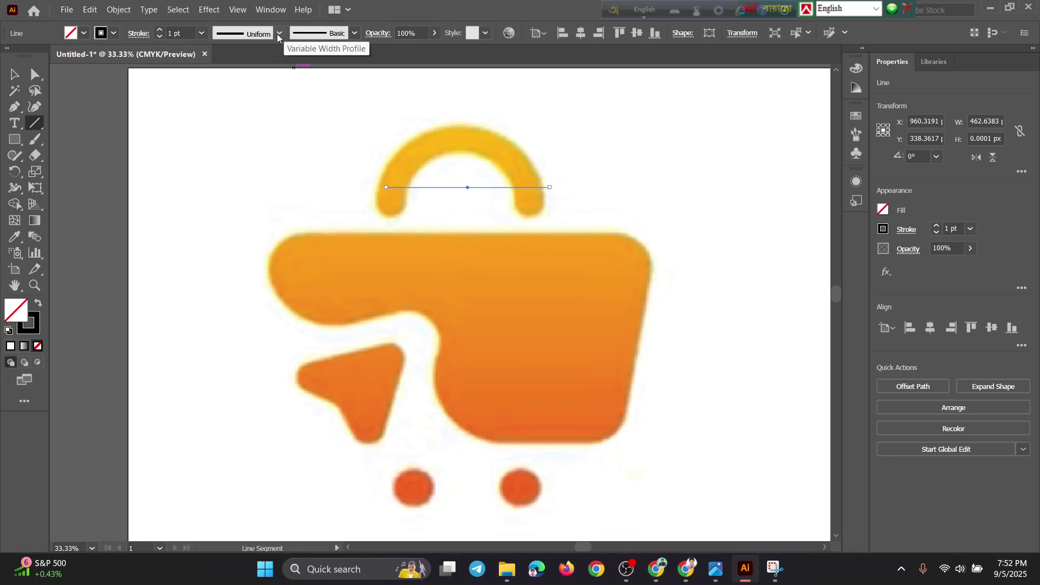
Apply the 15 pt. Round brush to the handle line and set its stroke weight to 2 pt.
left_click(355, 33)
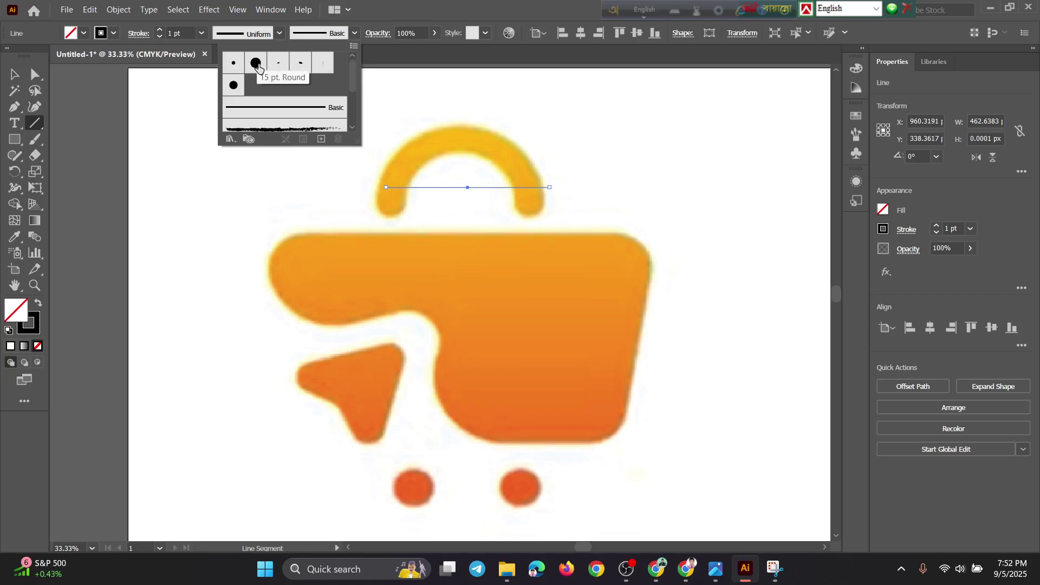
left_click(258, 66)
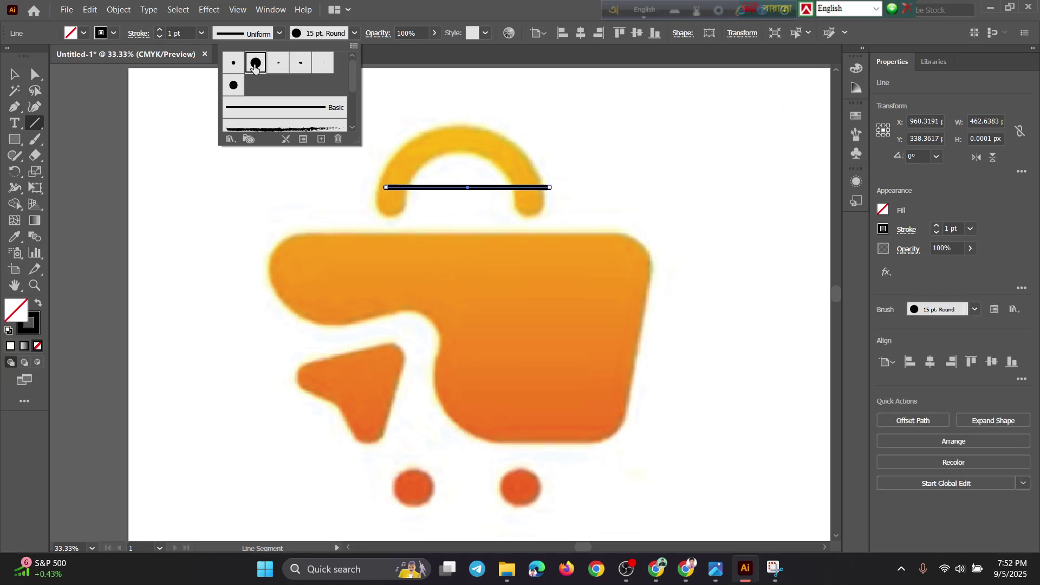
left_click(351, 36)
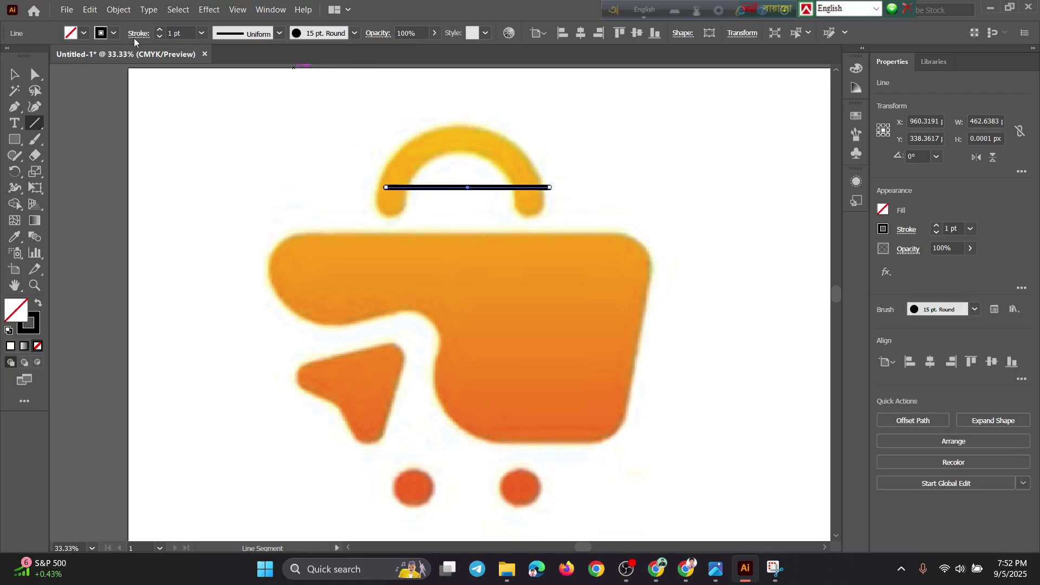
left_click(159, 30)
left_click(159, 30)
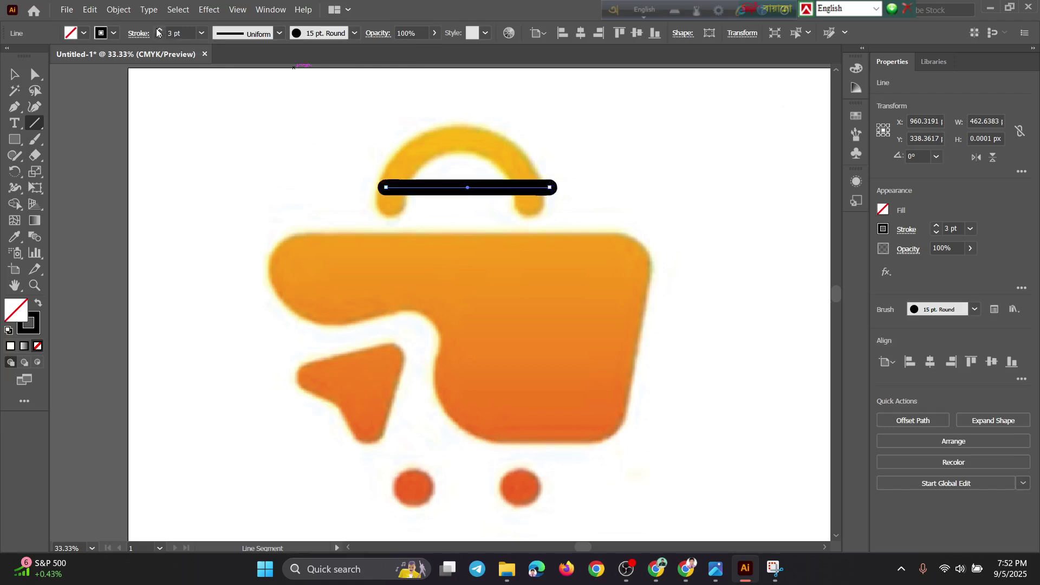
left_click(159, 37)
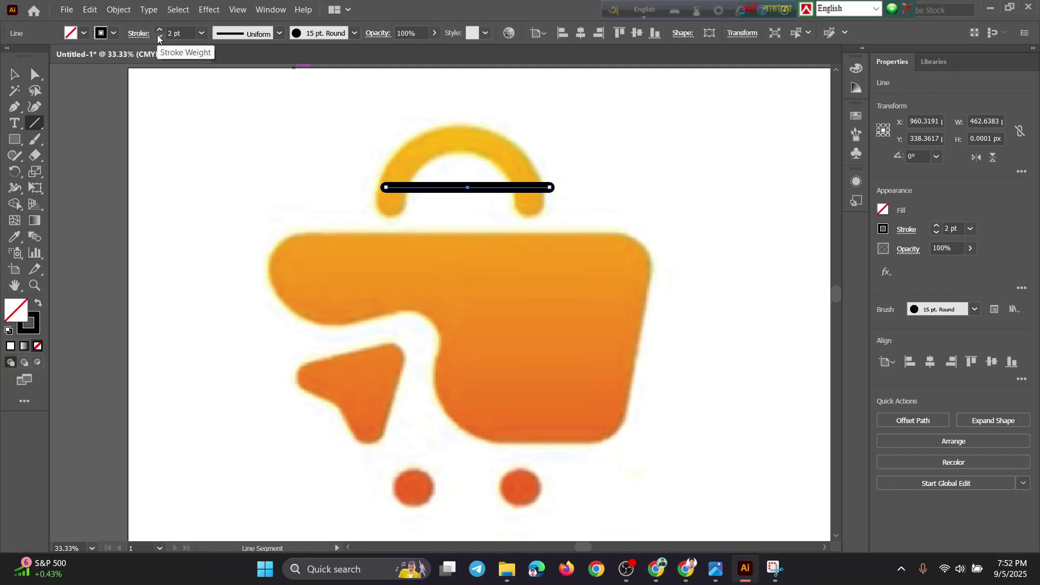
Apply an Arc warp with a 100% horizontal bend to the handle line and set its stroke weight to 4 pt.
left_click(218, 9)
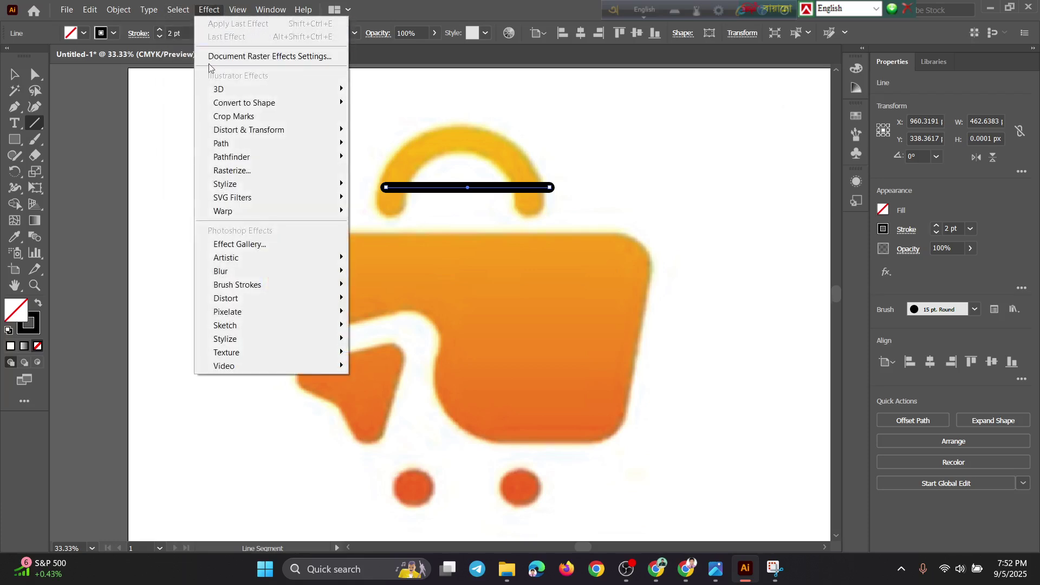
mouse_move(223, 211)
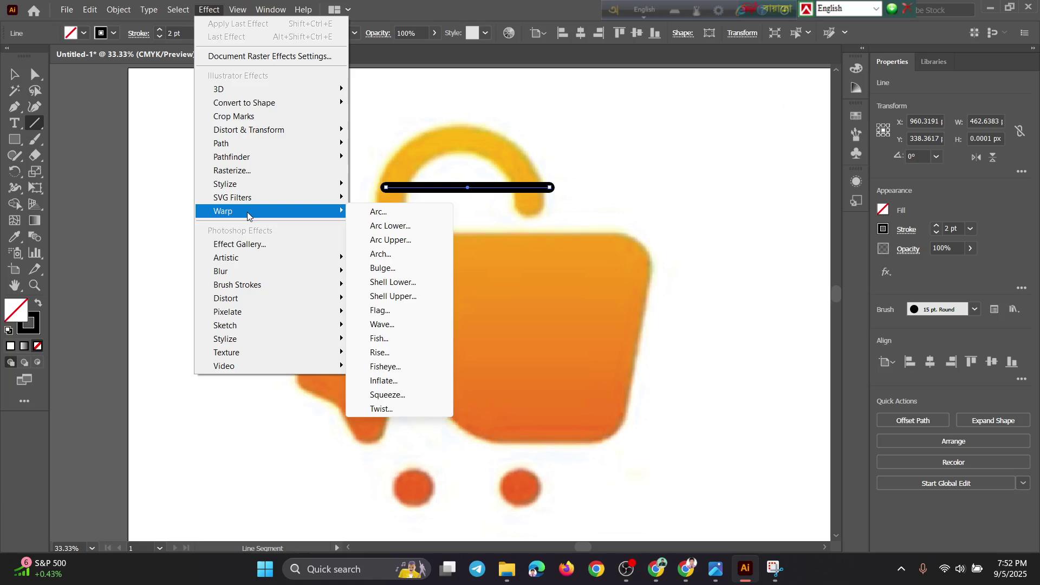
left_click(379, 212)
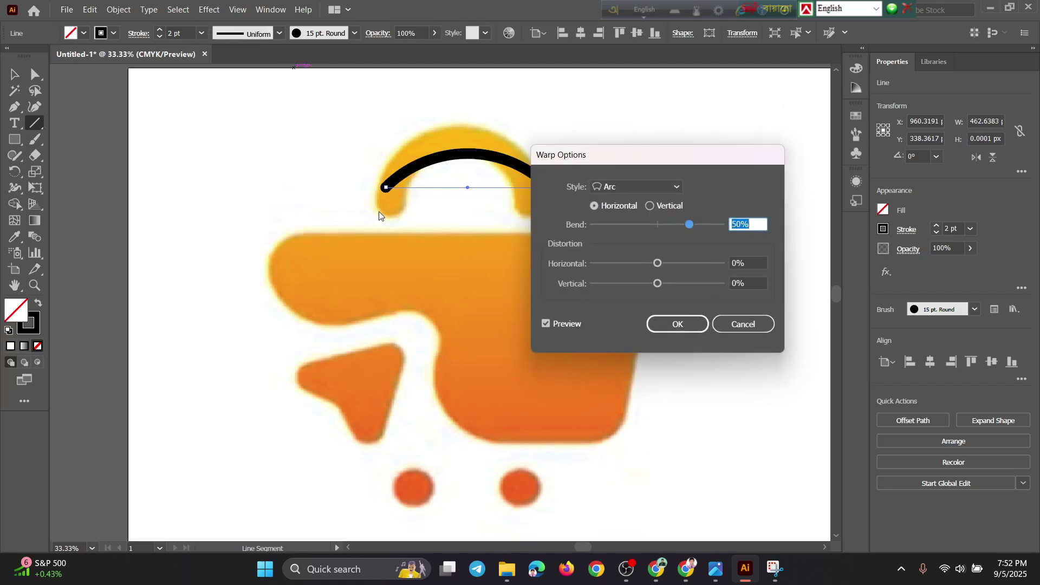
left_click_drag(710, 163, 288, 206)
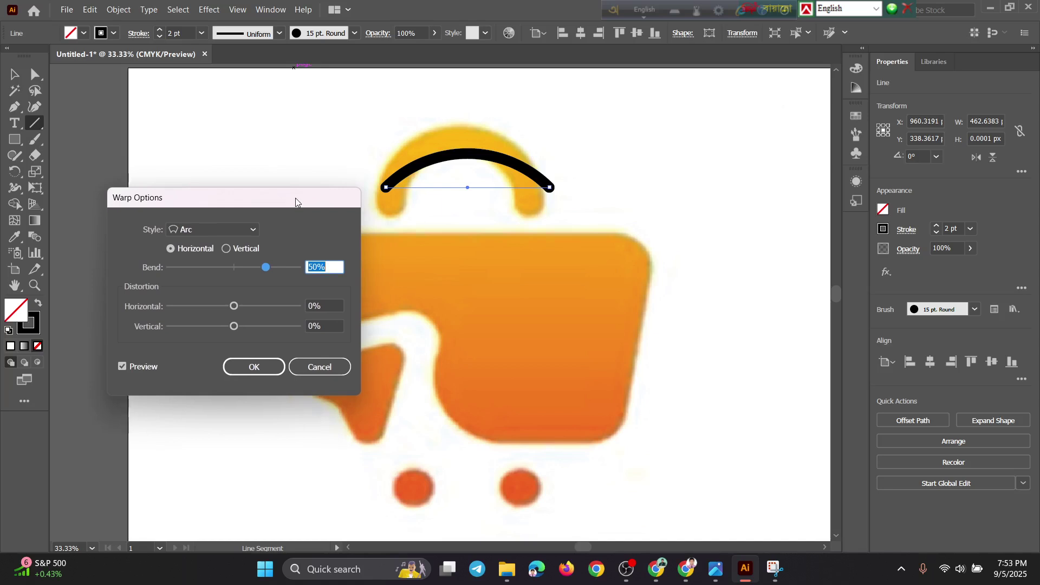
left_click(250, 231)
left_click(250, 231)
left_click(250, 231)
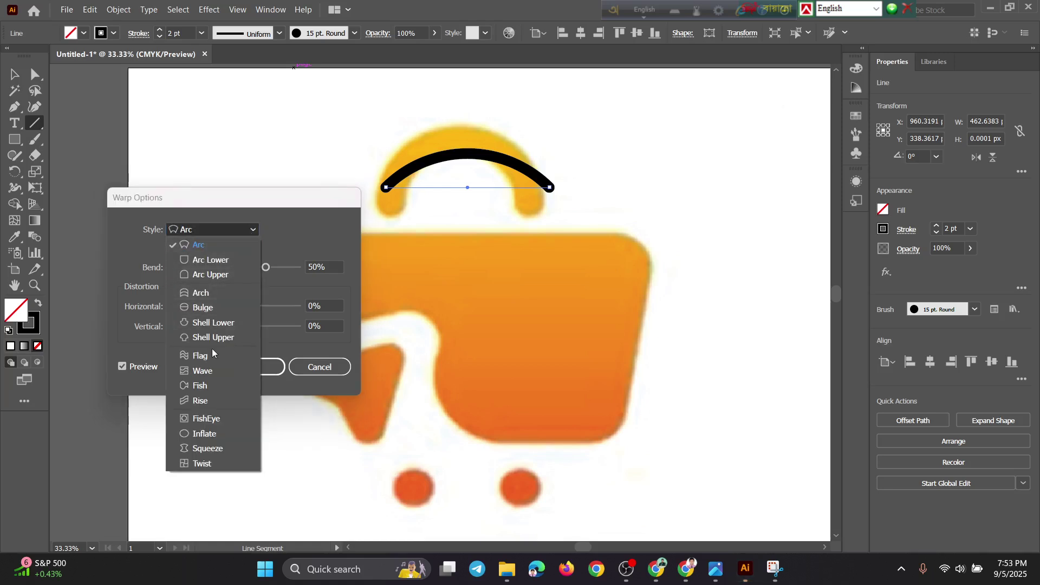
left_click(208, 401)
left_click(248, 231)
left_click(240, 243)
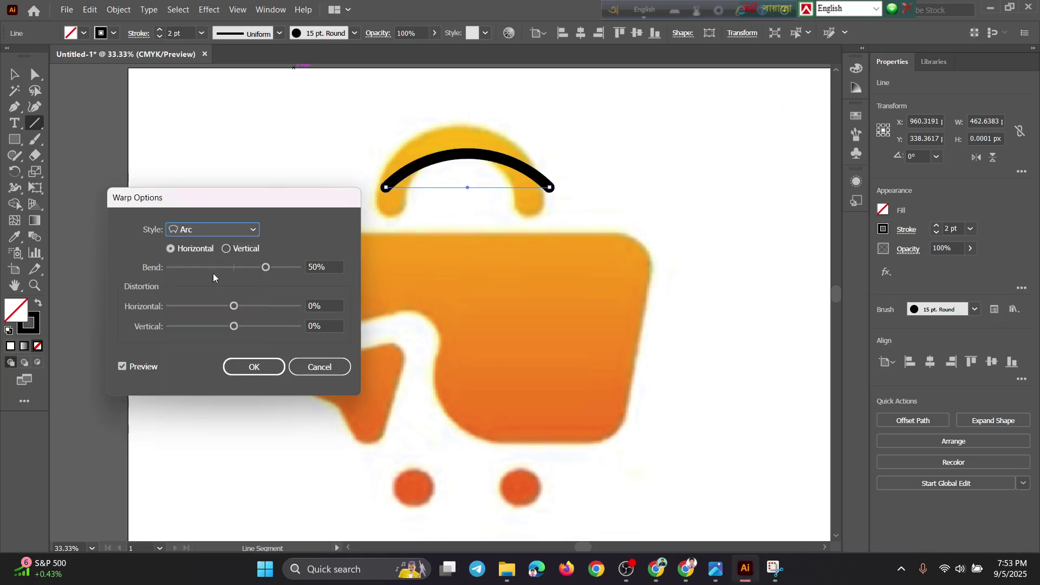
left_click_drag(262, 268, 348, 268)
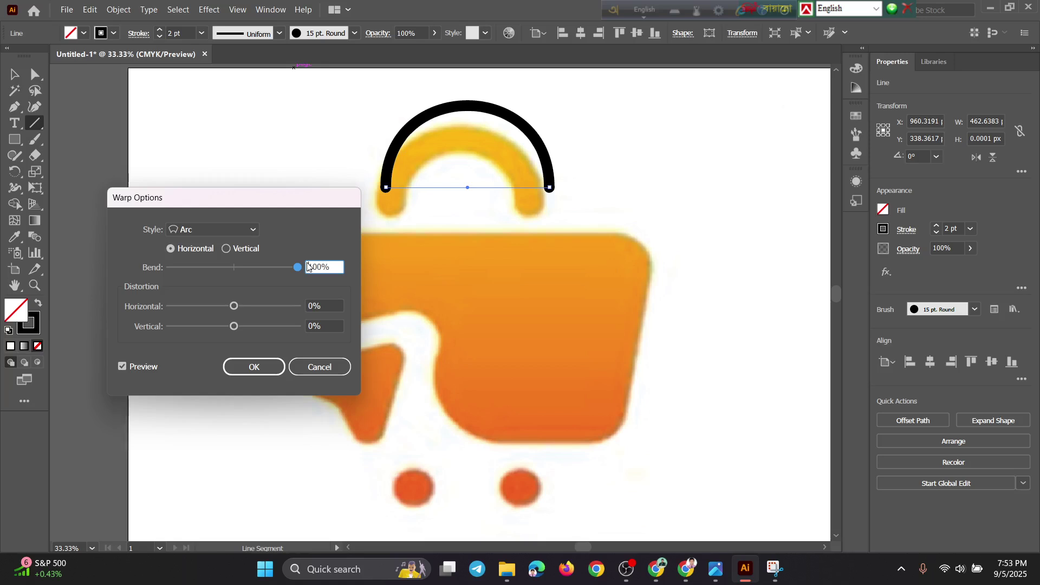
mouse_move(298, 273)
left_mouse_down()
mouse_move(286, 276)
mouse_move(300, 272)
left_mouse_up()
left_click(250, 368)
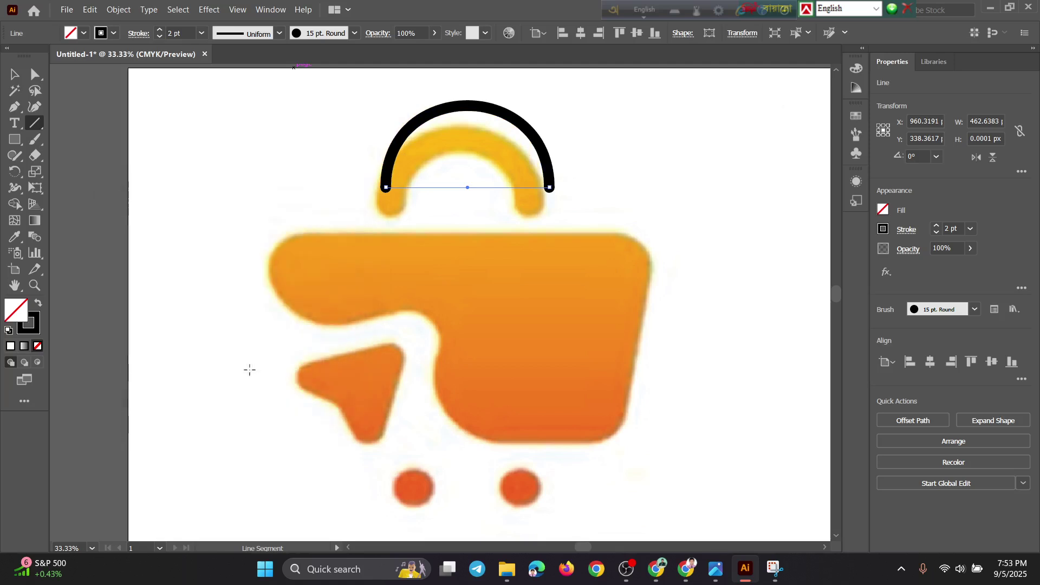
left_click(159, 30)
left_click(159, 30)
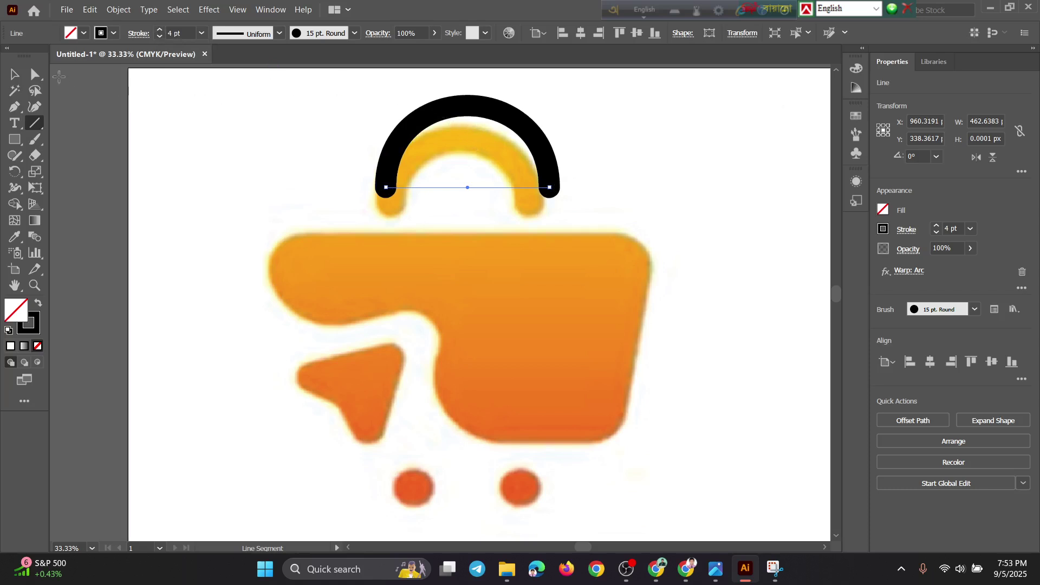
Move the black arc to the empty area left of the reference handle and color it with orange sampled from that handle.
left_click(14, 74)
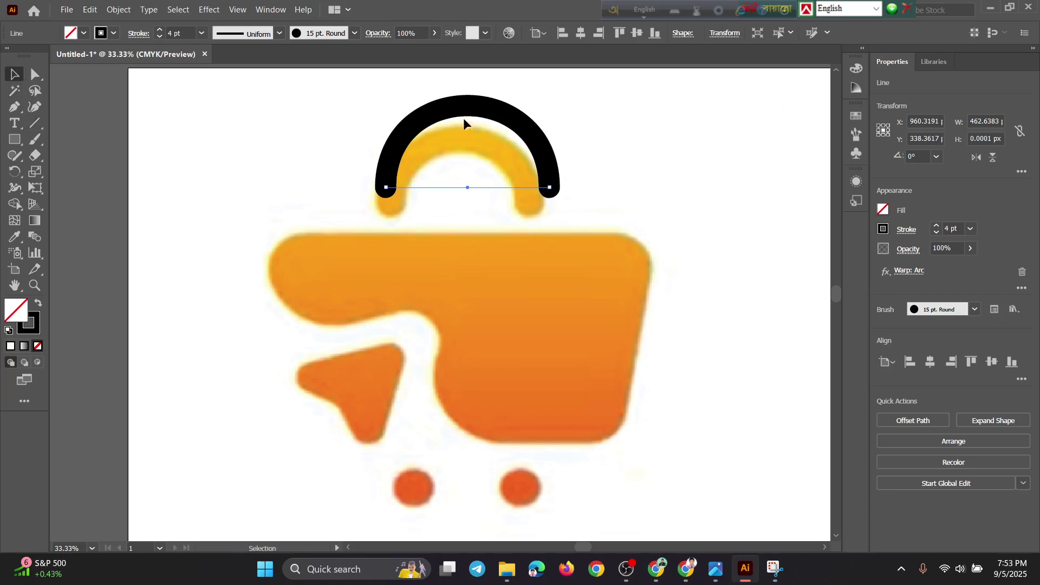
left_click_drag(470, 109, 284, 116)
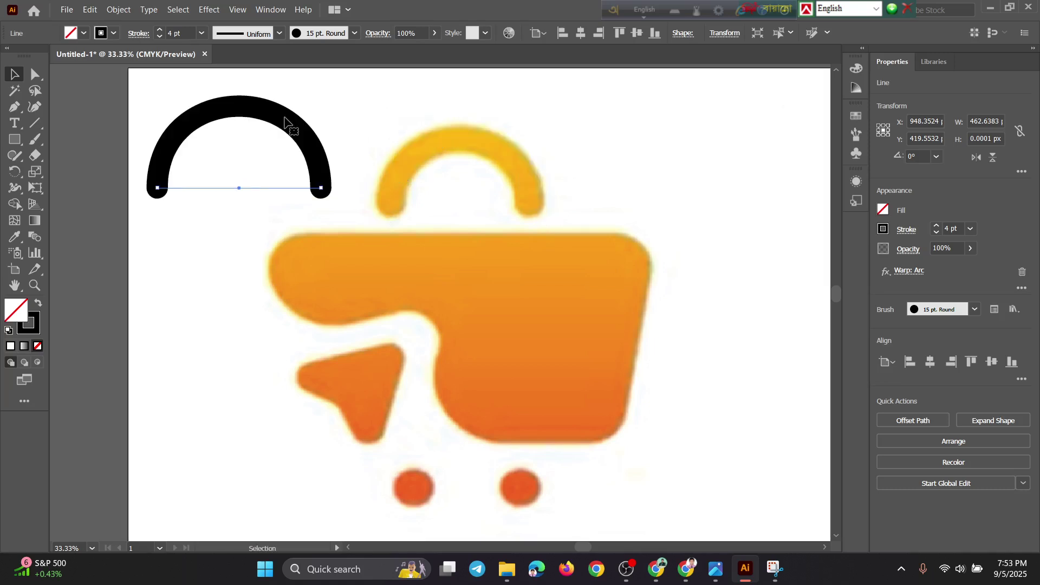
key("i")
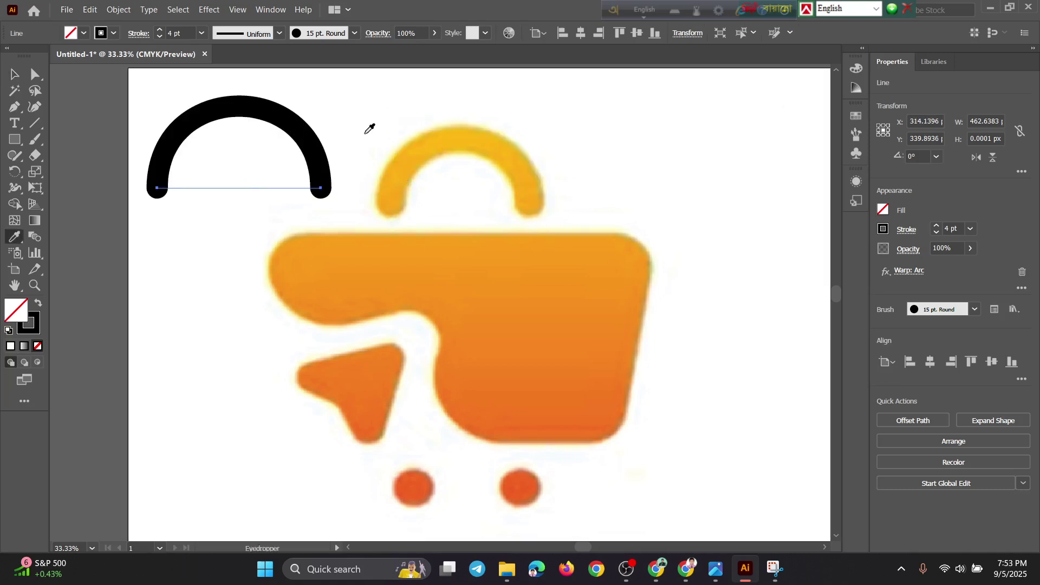
left_click(413, 161)
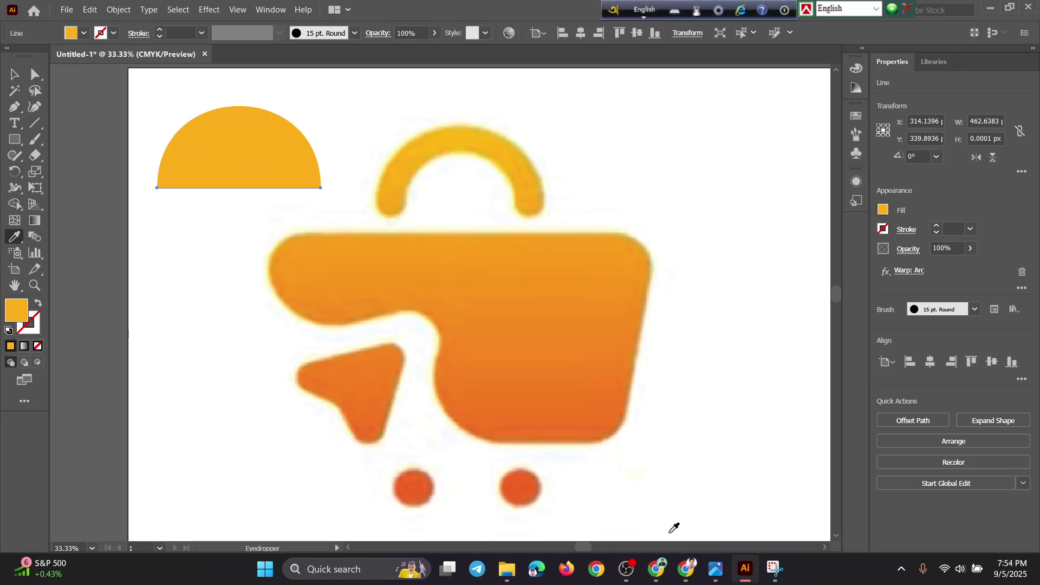
Mark the fill and stroke swatches and the swap control with red arrows in the screenshot tool, and discard the capture.
left_click(902, 567)
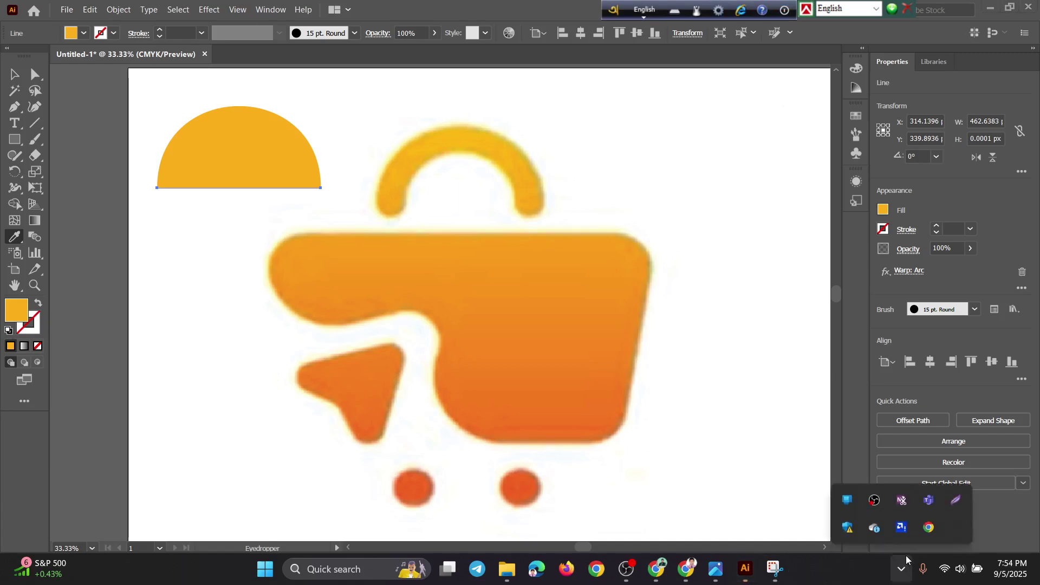
left_click(954, 503)
mouse_move(0, 4)
left_mouse_down()
mouse_move(804, 584)
mouse_move(1039, 584)
left_mouse_up()
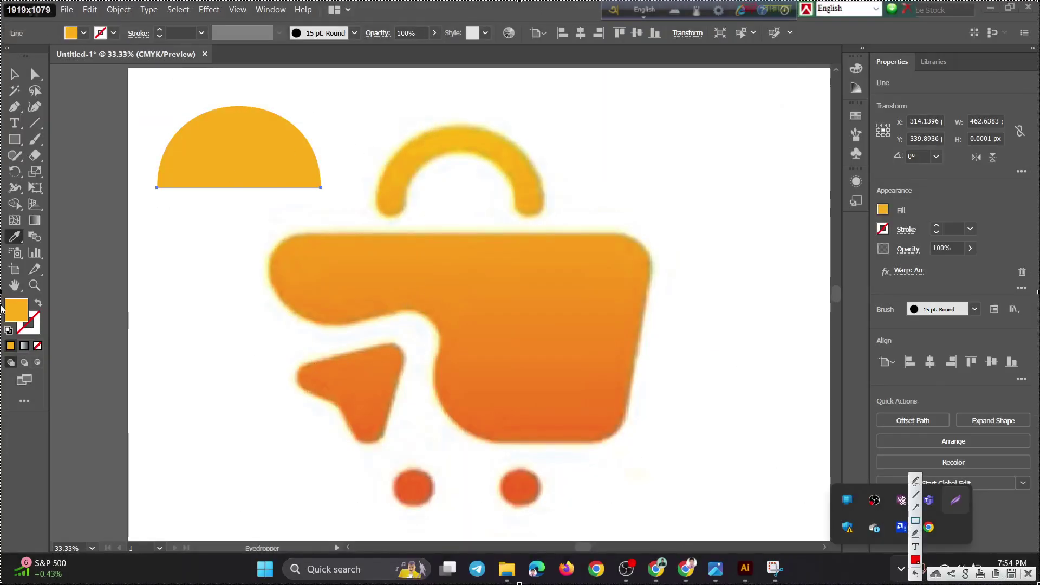
left_click(917, 509)
mouse_move(823, 535)
left_mouse_down()
mouse_move(275, 358)
mouse_move(41, 319)
mouse_move(60, 324)
left_mouse_up()
key("ctrl+z")
mouse_move(290, 484)
left_mouse_down()
mouse_move(165, 380)
mouse_move(47, 325)
left_mouse_up()
key("ctrl+z")
left_click_drag(304, 467, 48, 326)
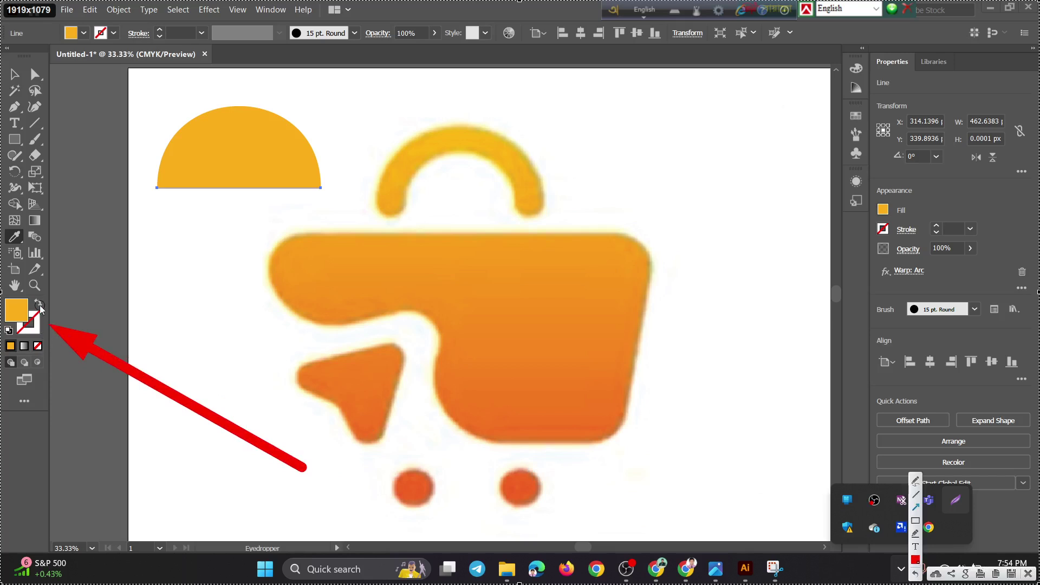
mouse_move(97, 288)
left_mouse_down()
mouse_move(34, 301)
mouse_move(46, 302)
left_mouse_up()
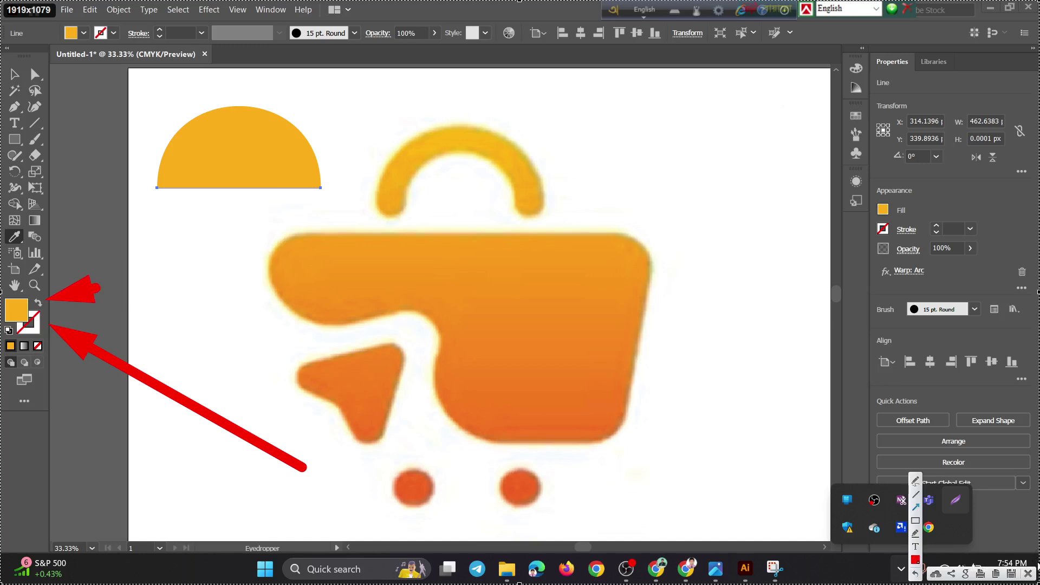
left_click(1028, 573)
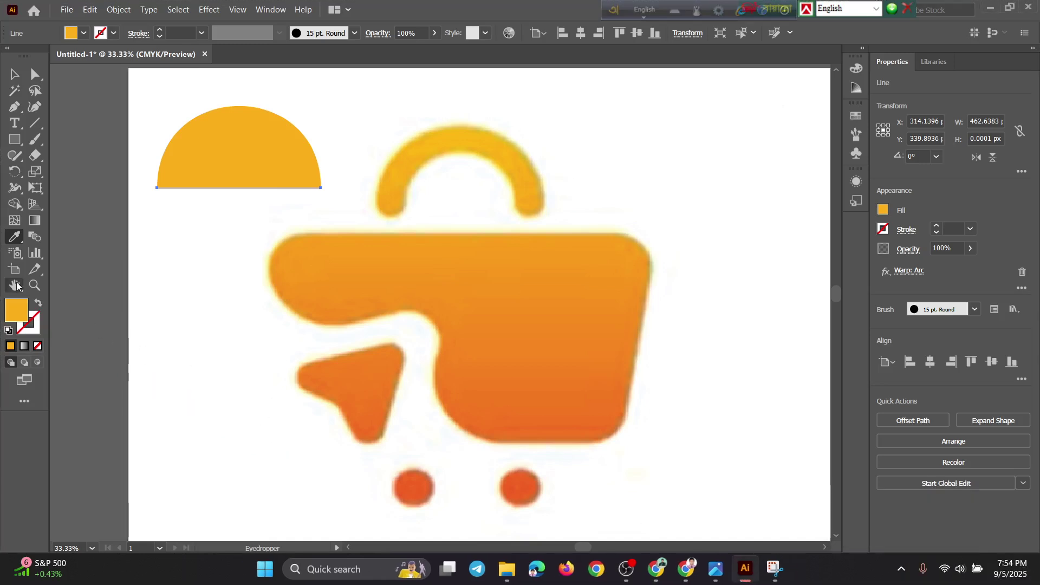
Swap the arc's fill and stroke so the outline is orange, and set its stroke weight to 5 pt.
left_click(35, 304)
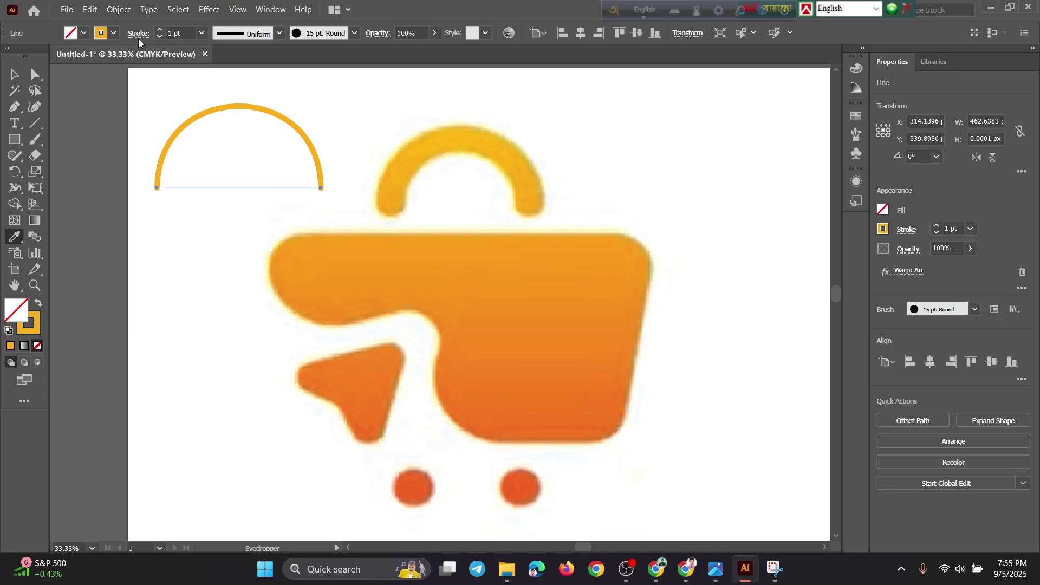
left_click(202, 34)
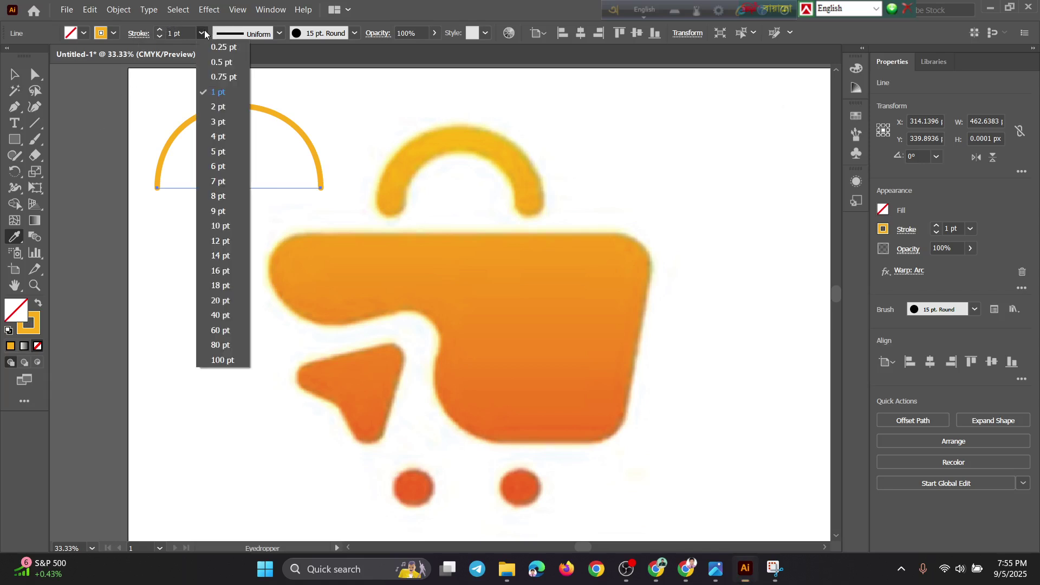
left_click(223, 151)
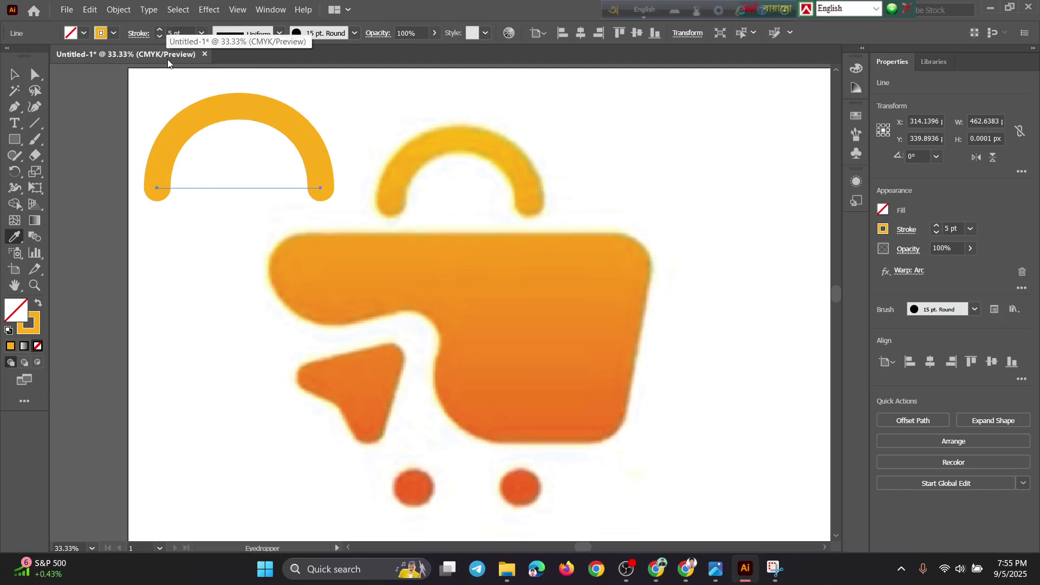
Move the orange arc over the reference bag handle, center it there, and deselect it.
left_click(20, 76)
left_click_drag(217, 122, 444, 145)
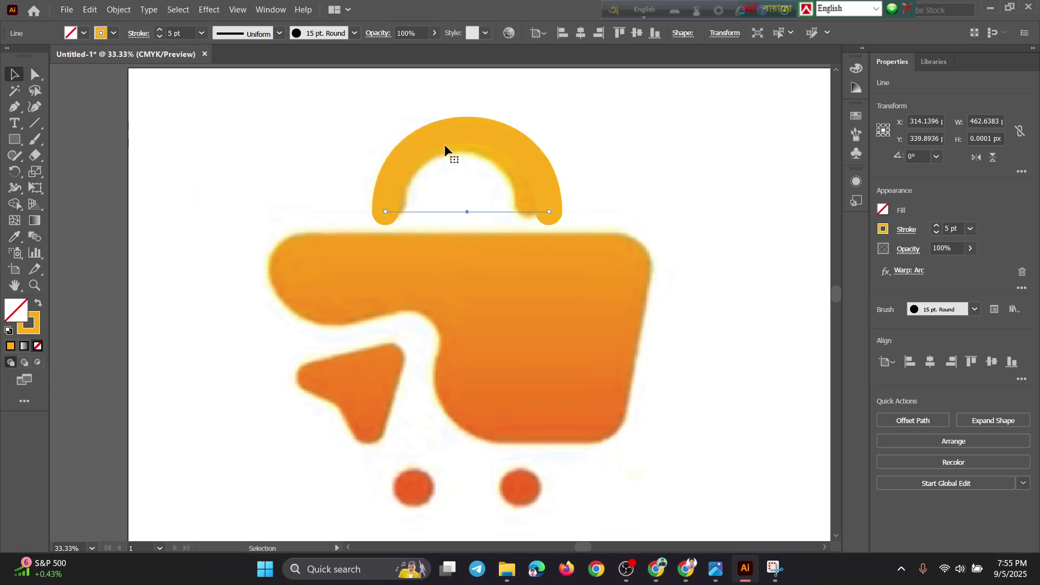
left_click(624, 192)
left_click_drag(555, 197, 548, 190)
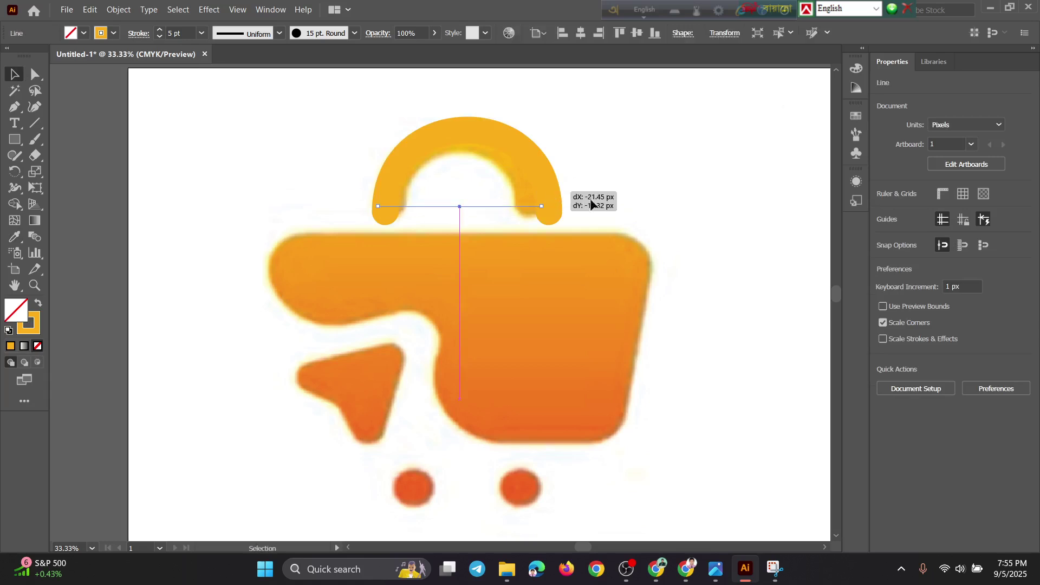
left_click(692, 211)
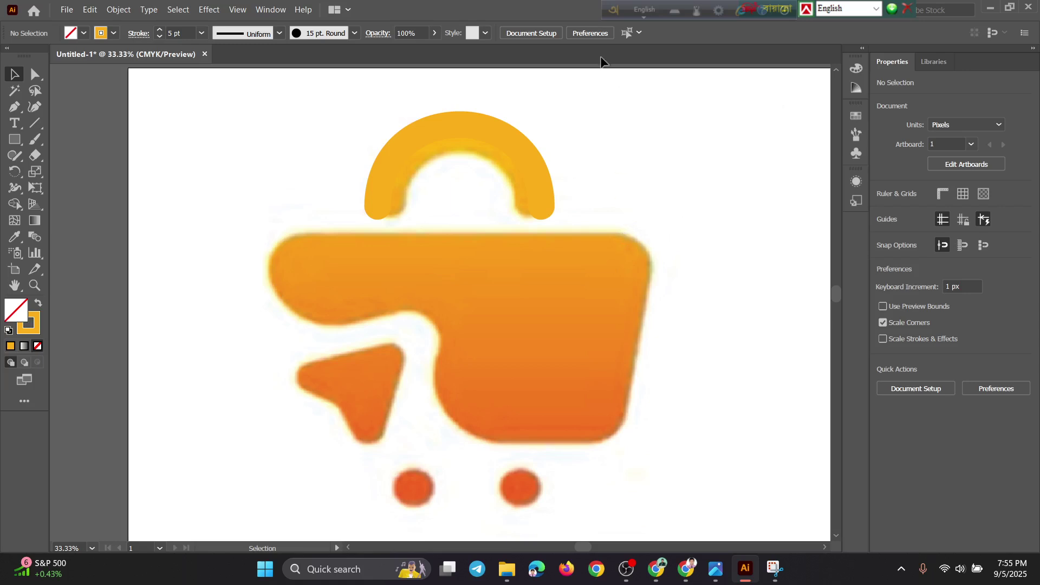
Start a Pen tool outline at the middle of the bag body's top edge and run a straight segment to that edge's left end.
scroll(311, 277, "up", 1)
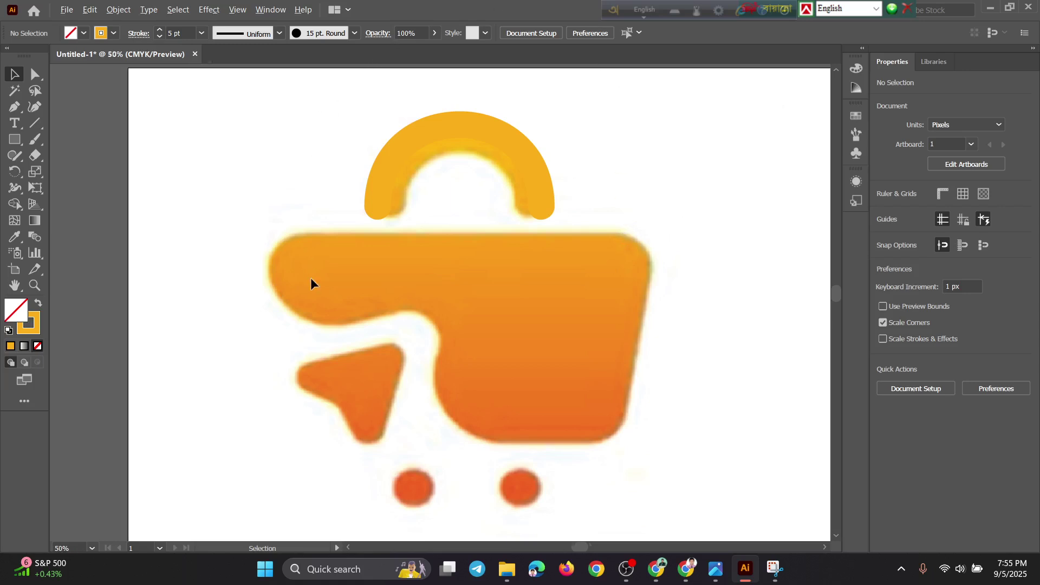
left_click_drag(410, 356, 311, 290)
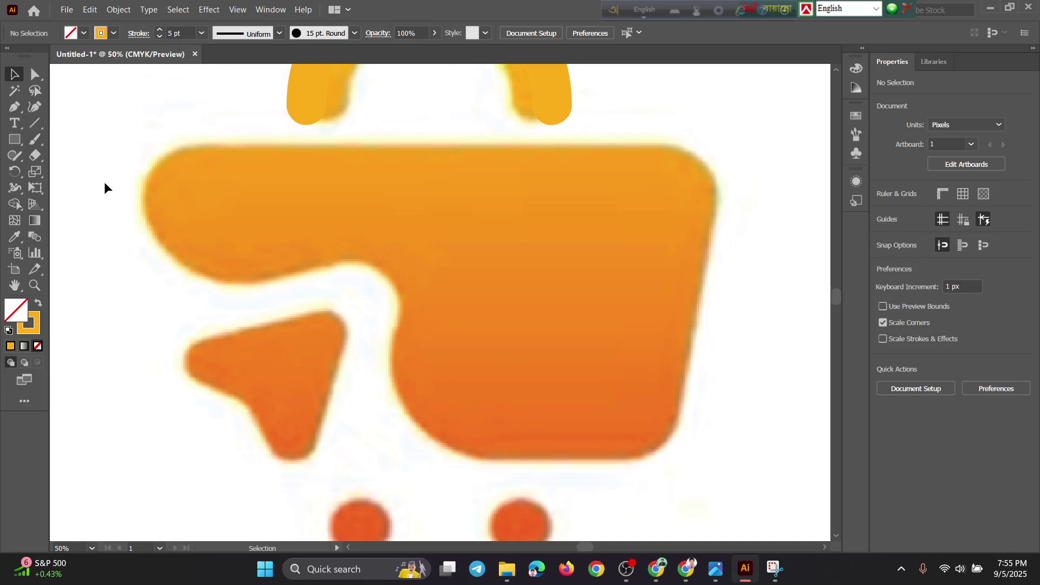
key("p")
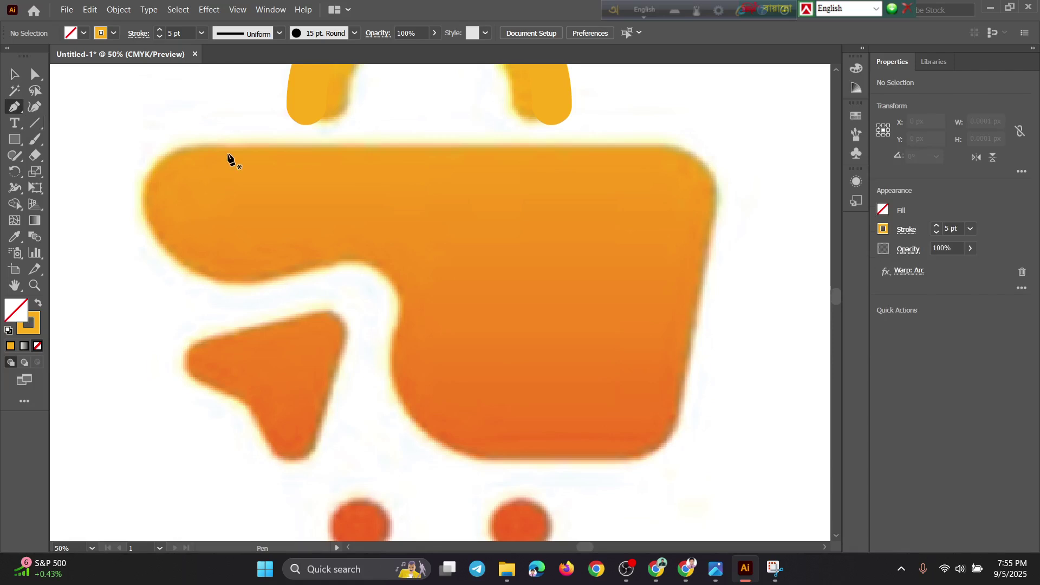
scroll(222, 168, "up", 1)
left_click_drag(236, 192, 281, 235)
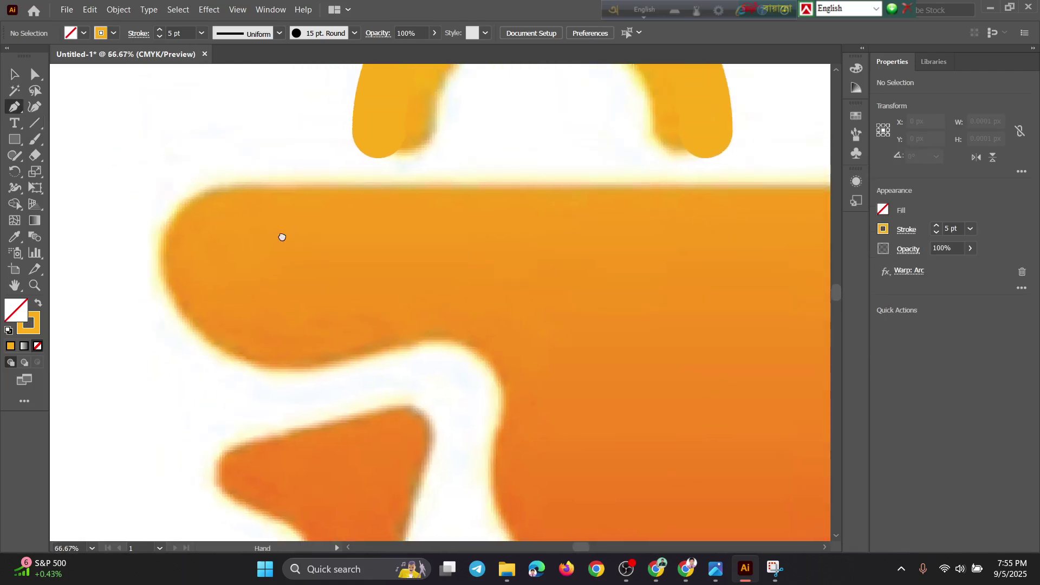
scroll(281, 223, "down", 1)
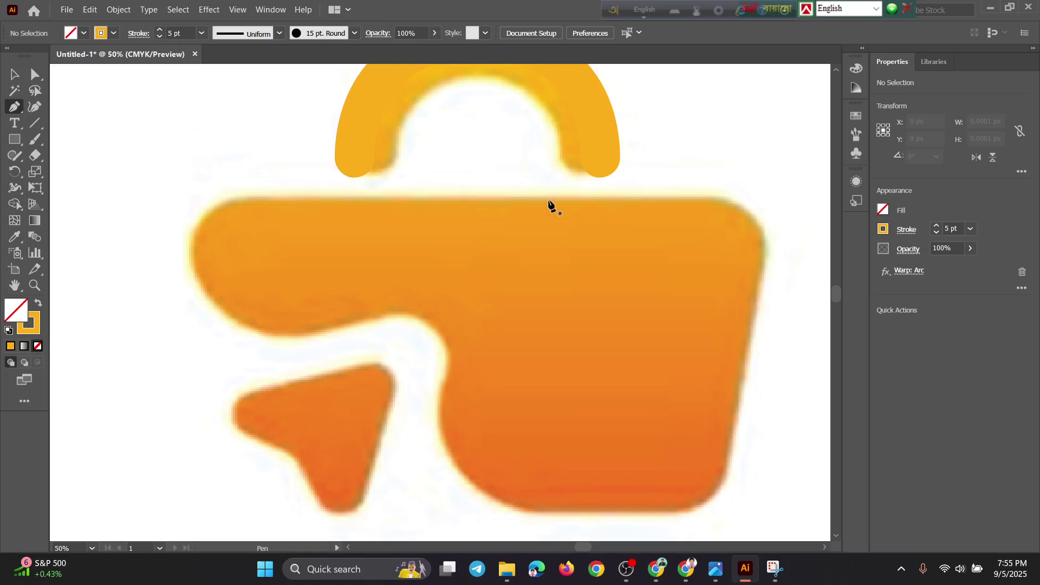
scroll(550, 202, "up", 1)
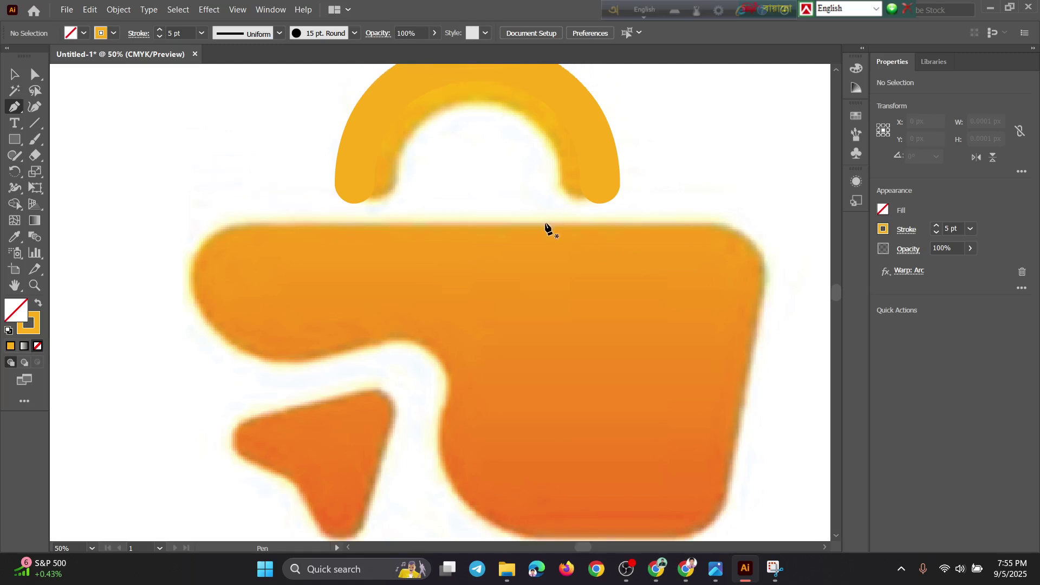
left_click(545, 223)
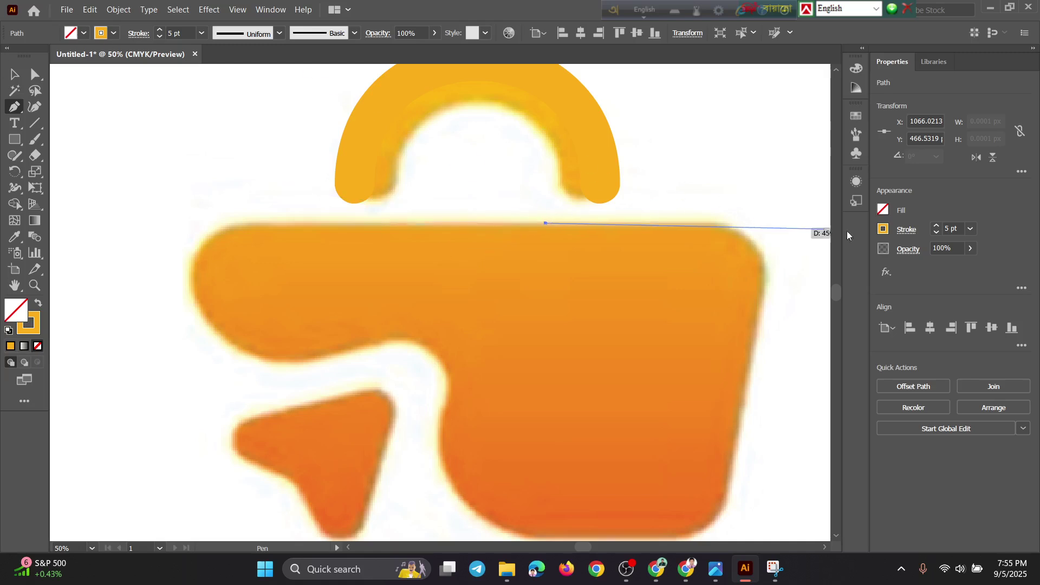
left_click(885, 215)
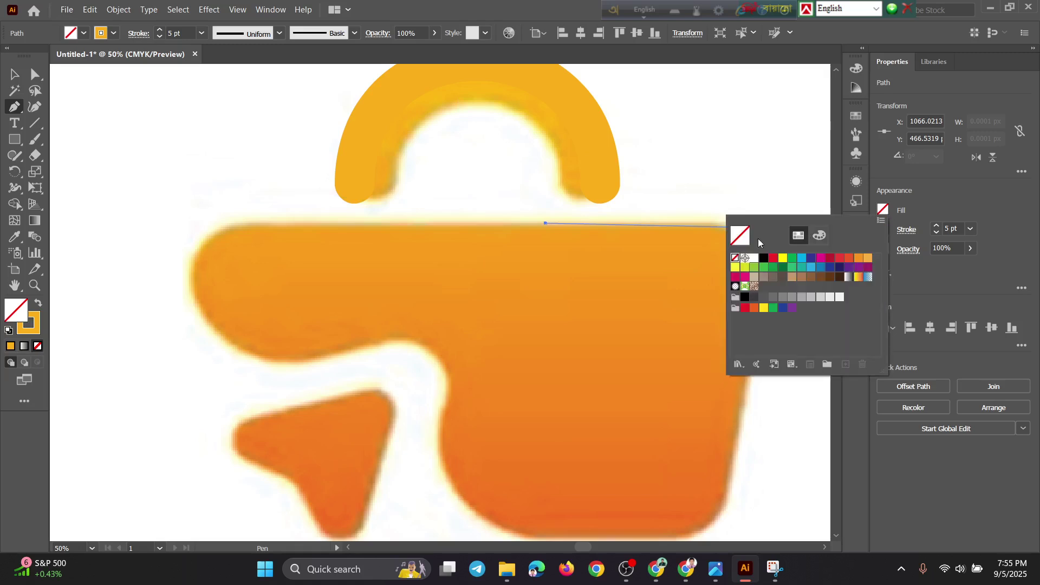
left_click(885, 215)
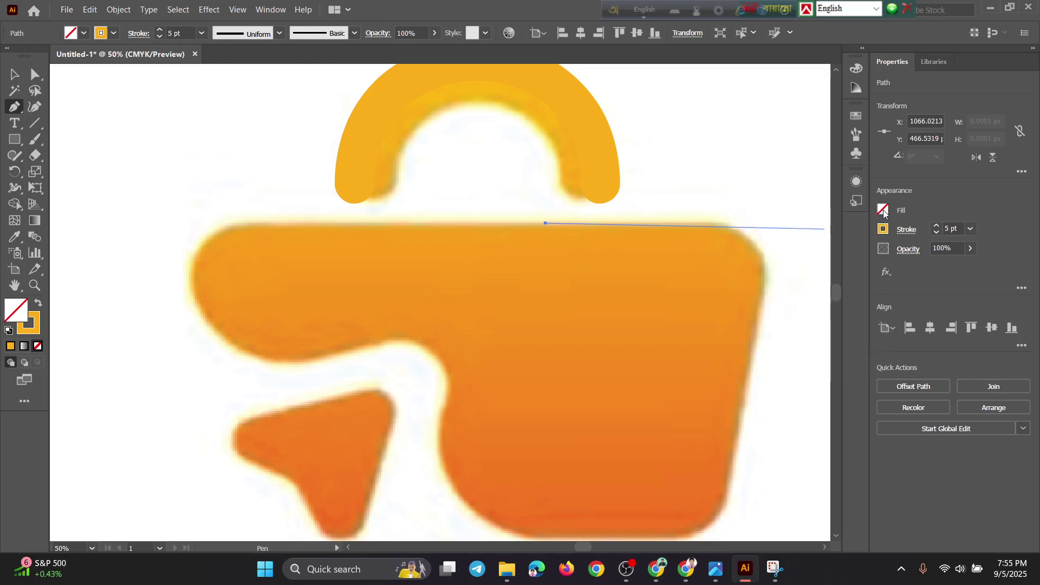
left_click(238, 223)
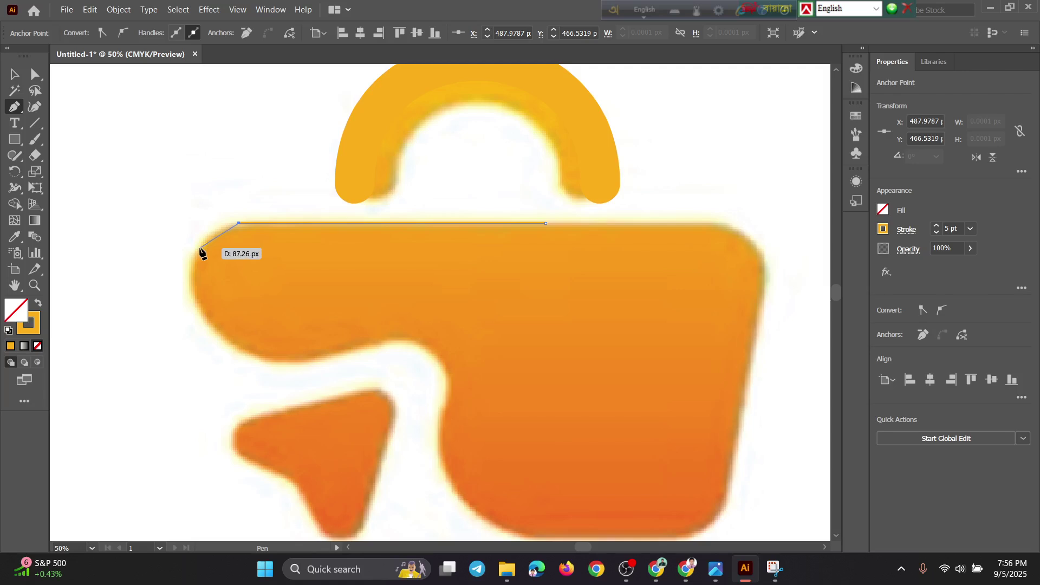
Continue the Pen outline around the rounded left end of the bag body with short straight segments.
left_click(200, 246)
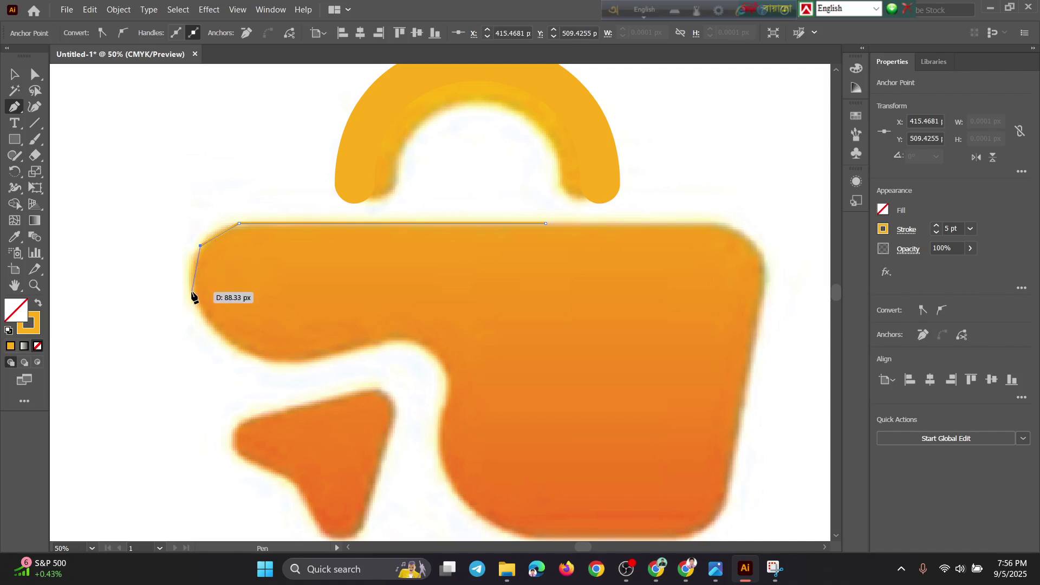
left_click(193, 291)
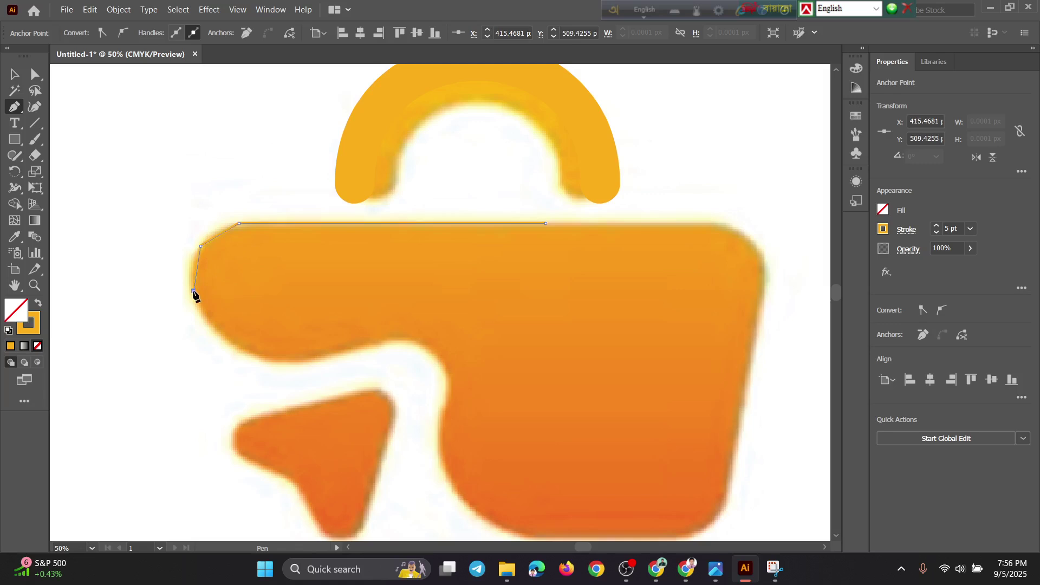
left_click(223, 337)
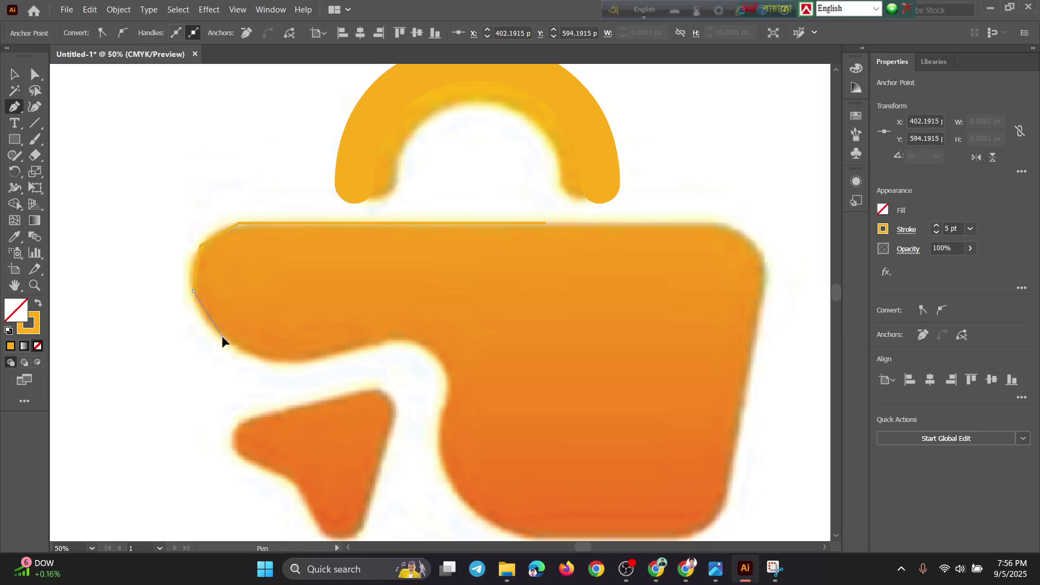
left_click(279, 363)
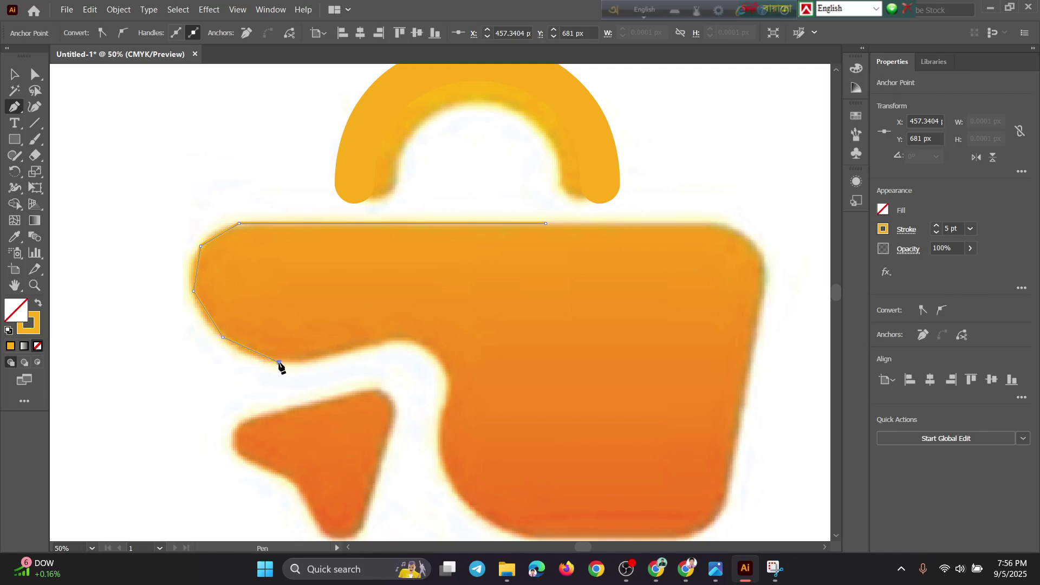
Trace the underside of the bag's left arm and the inner corner above the arrow shape with straight segments.
left_click(352, 348)
left_click(408, 338)
left_click(447, 367)
left_click(443, 407)
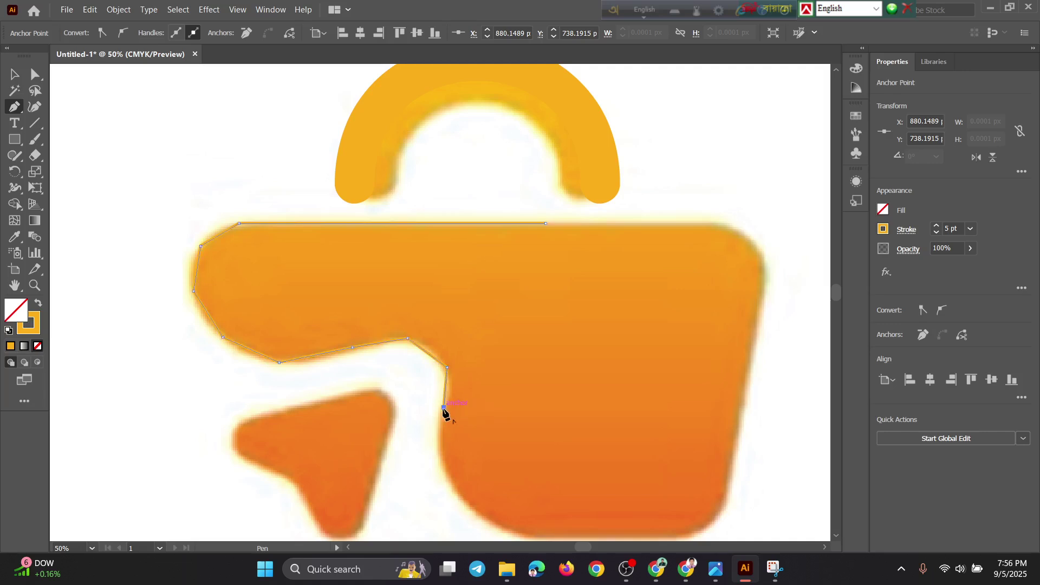
Trace the bag body's lower-left curve and its bottom edge up to the lower-right corner.
scroll(441, 408, "down", 2)
left_click(446, 418)
scroll(446, 422, "down", 2)
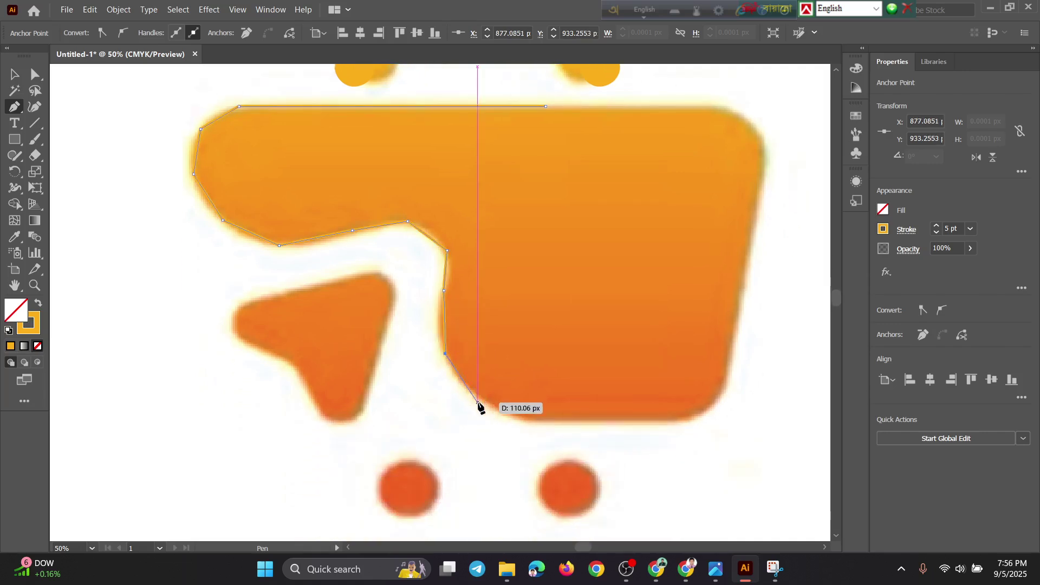
left_click(492, 407)
scroll(490, 411, "down", 2)
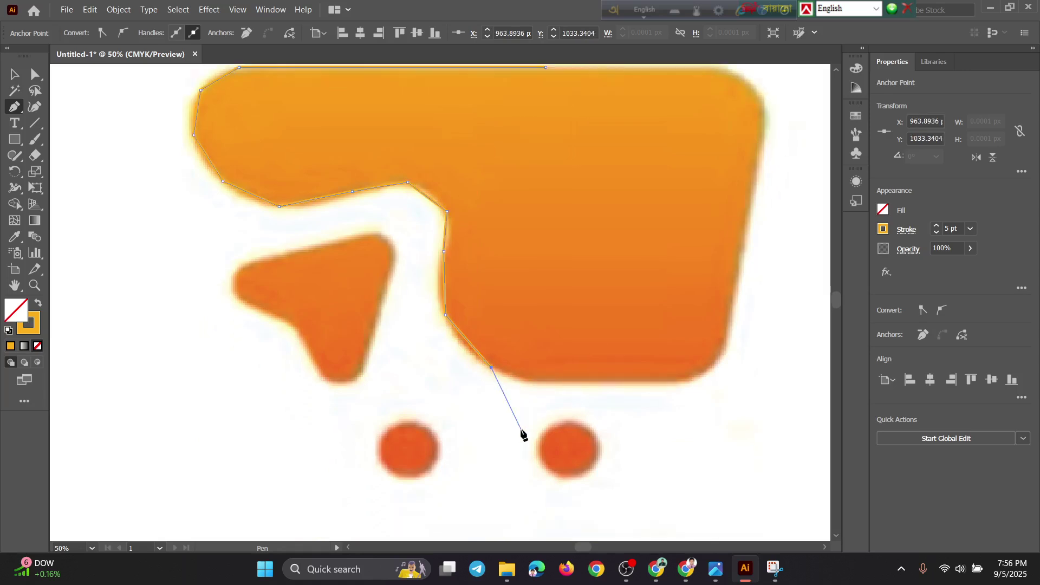
left_click(523, 381)
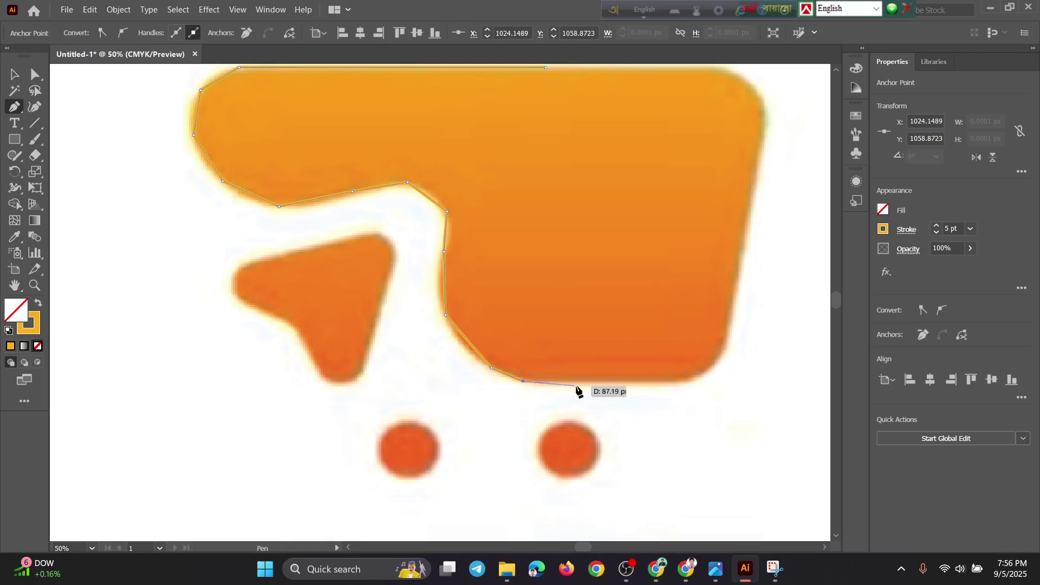
left_click(675, 381)
Trace the bag body's right side and both right corners, and close the outline at its starting point.
scroll(676, 387, "up", 3)
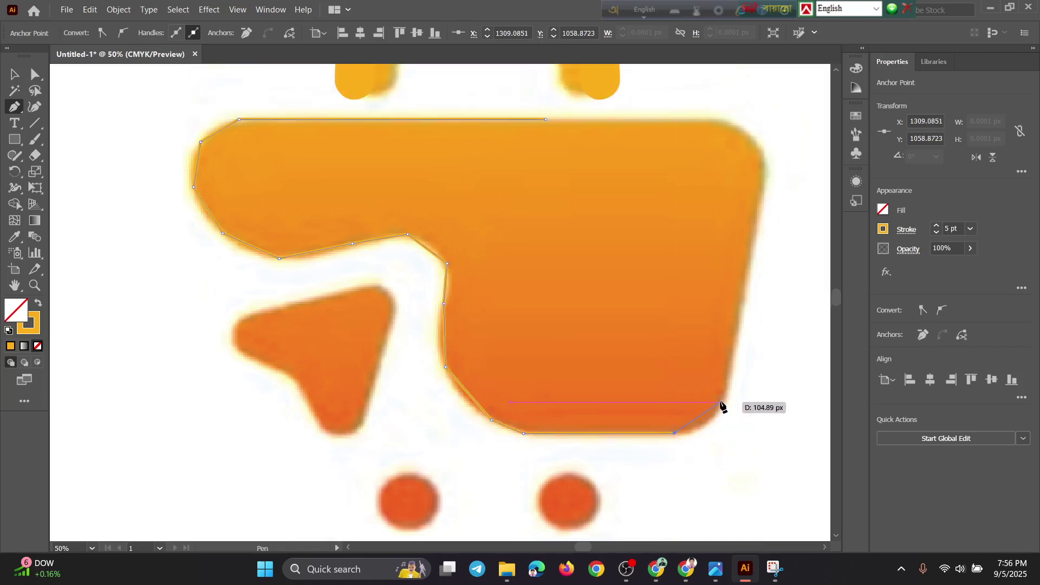
left_click(720, 403)
scroll(725, 395, "up", 3)
key("ctrl+z")
left_click(726, 436)
scroll(729, 434, "up", 3)
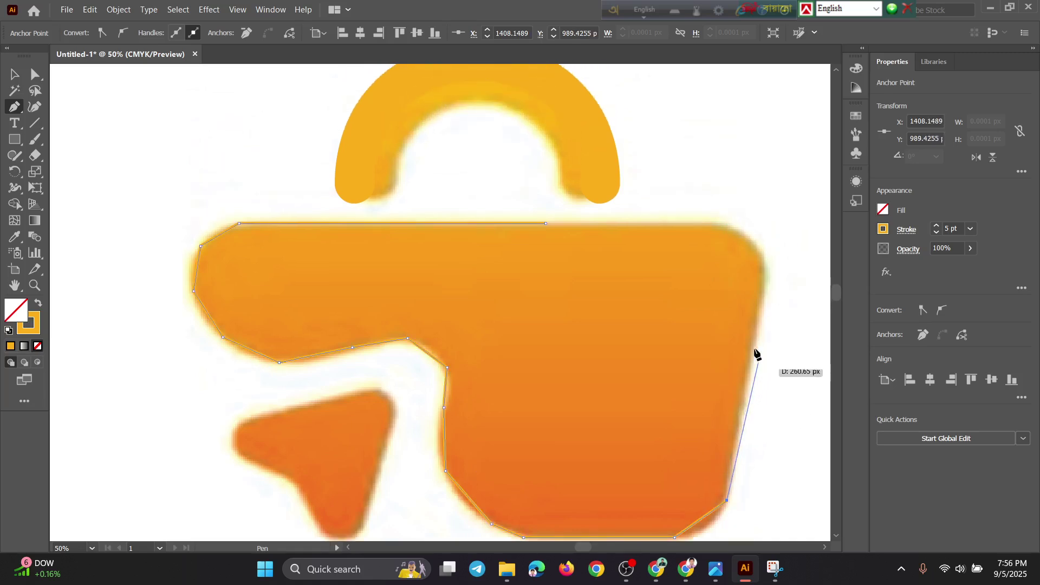
left_click(766, 269)
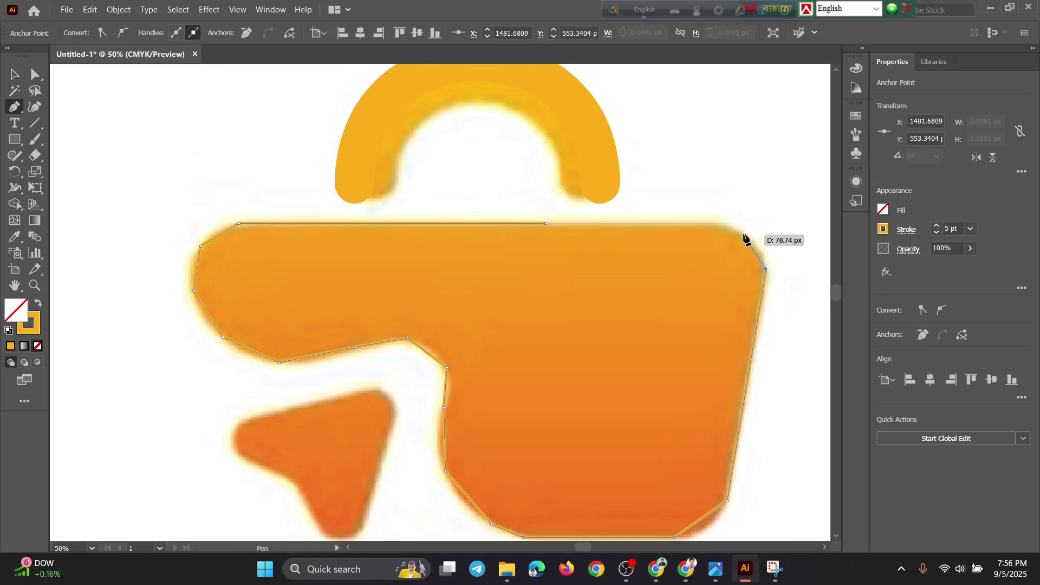
left_click(726, 223)
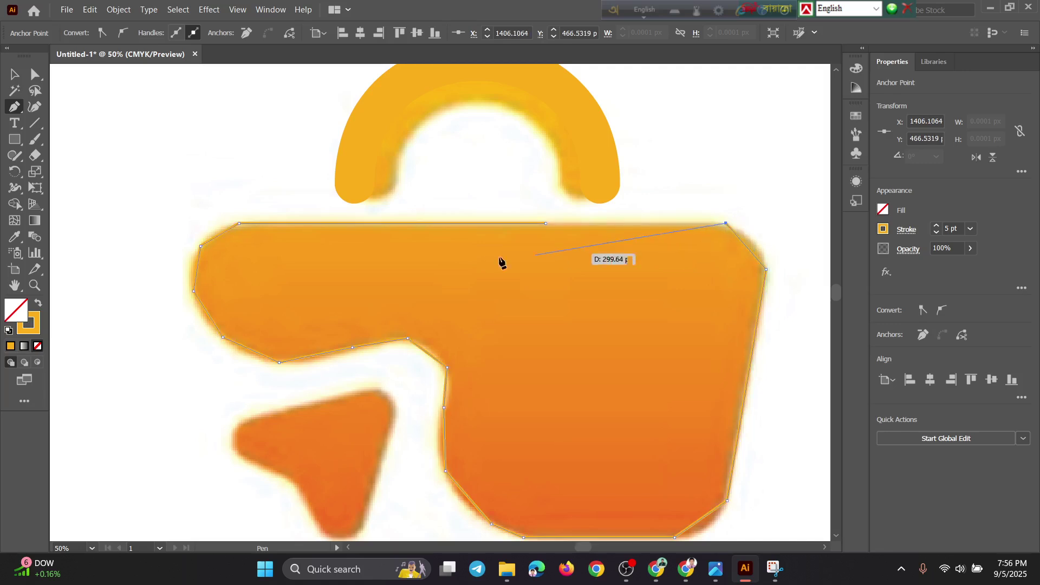
left_click(546, 224)
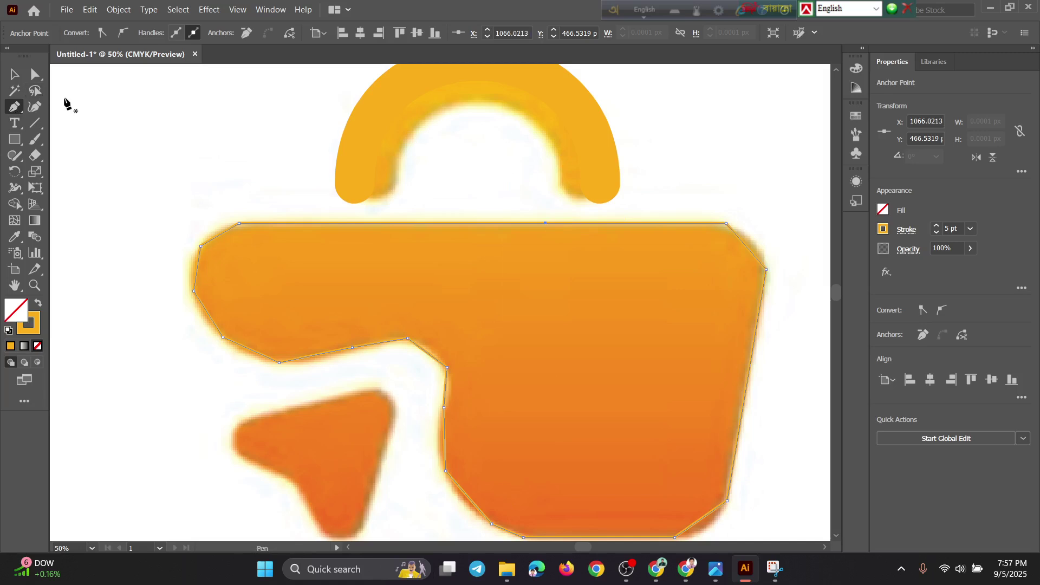
left_click(13, 76)
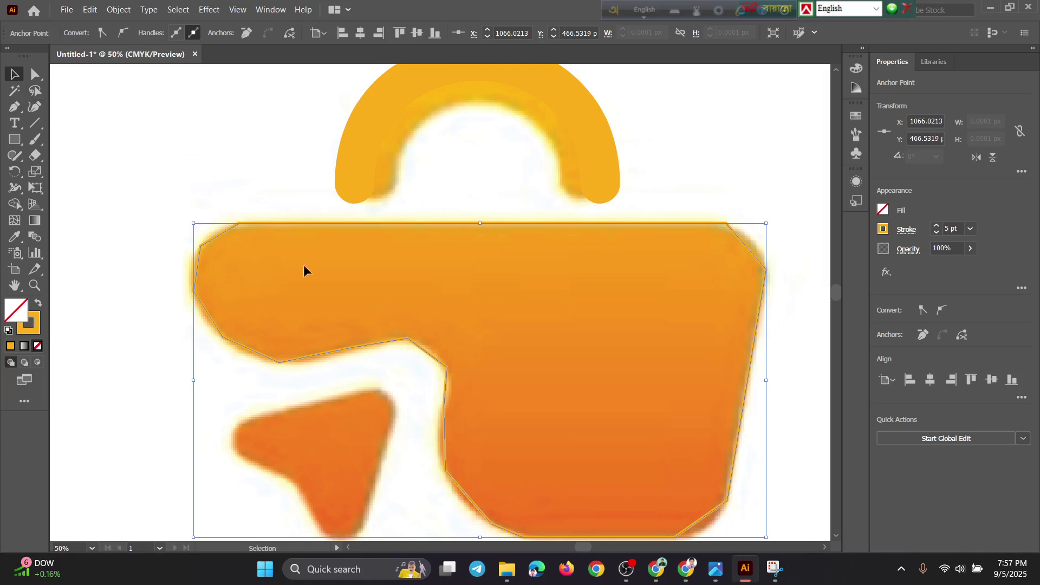
Bend the segments at the upper part of the bag's left end outward with the Curvature tool to match the reference curve.
scroll(467, 267, "up", 2)
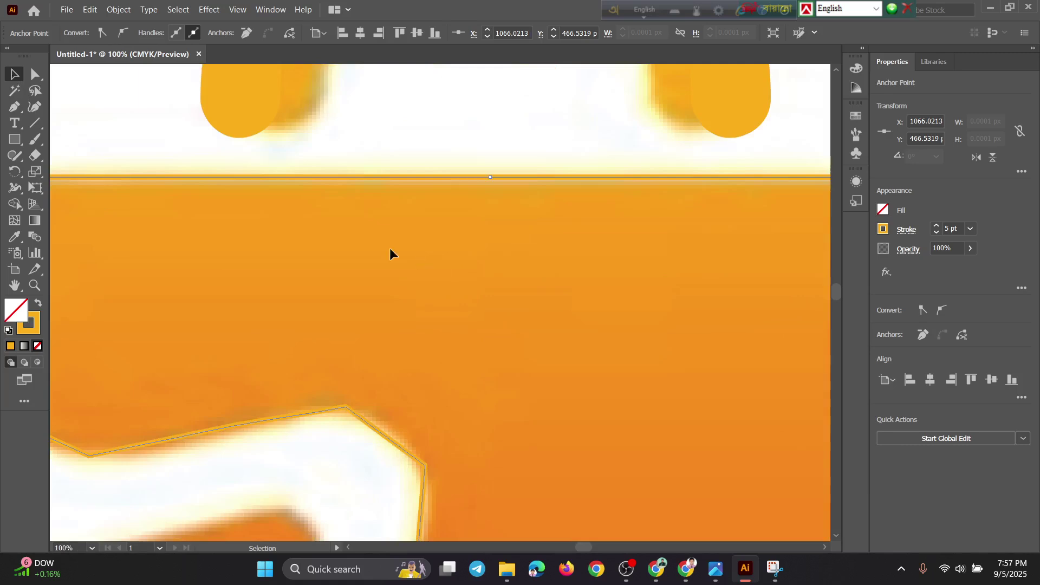
scroll(305, 245, "down", 1)
left_click_drag(269, 244, 460, 320)
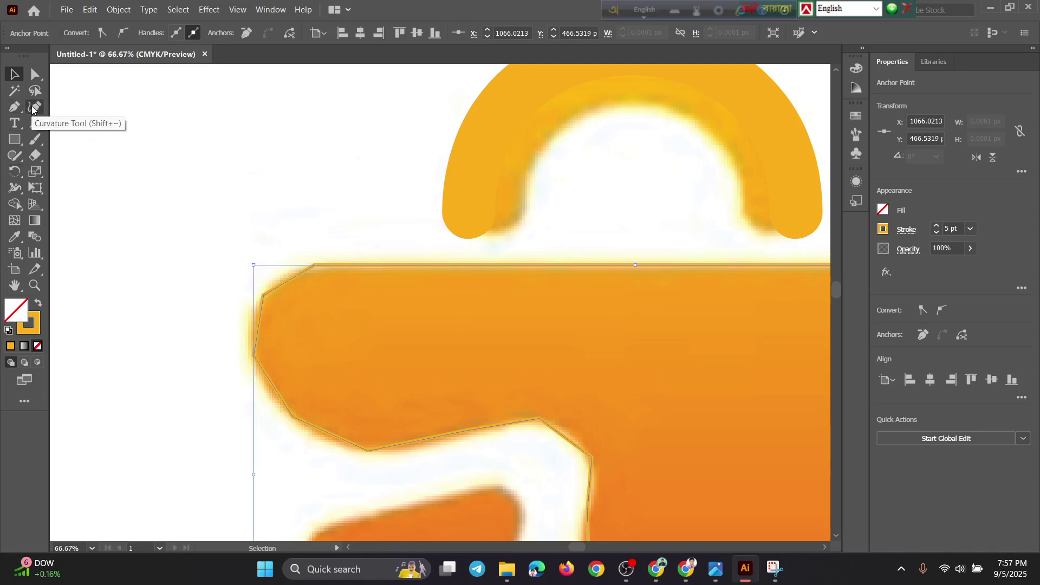
left_click(33, 107)
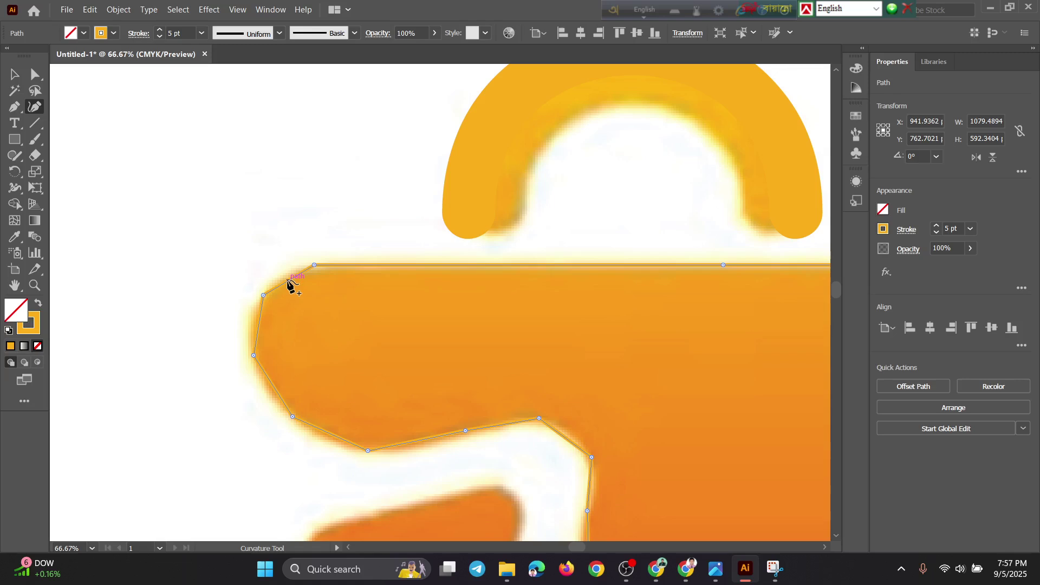
left_click_drag(288, 280, 281, 273)
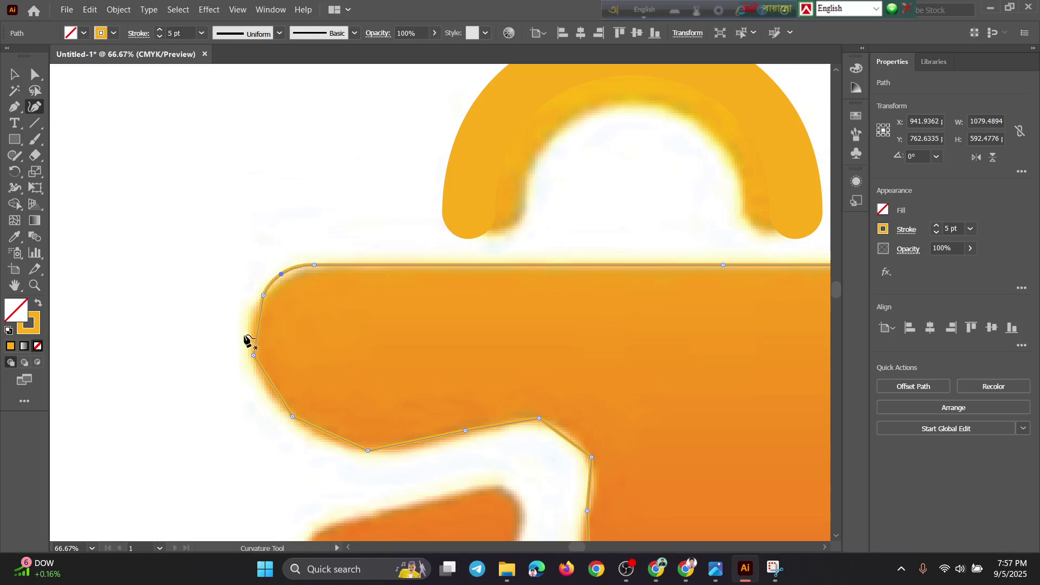
left_click(255, 324)
left_click_drag(255, 325, 252, 326)
scroll(260, 347, "down", 4)
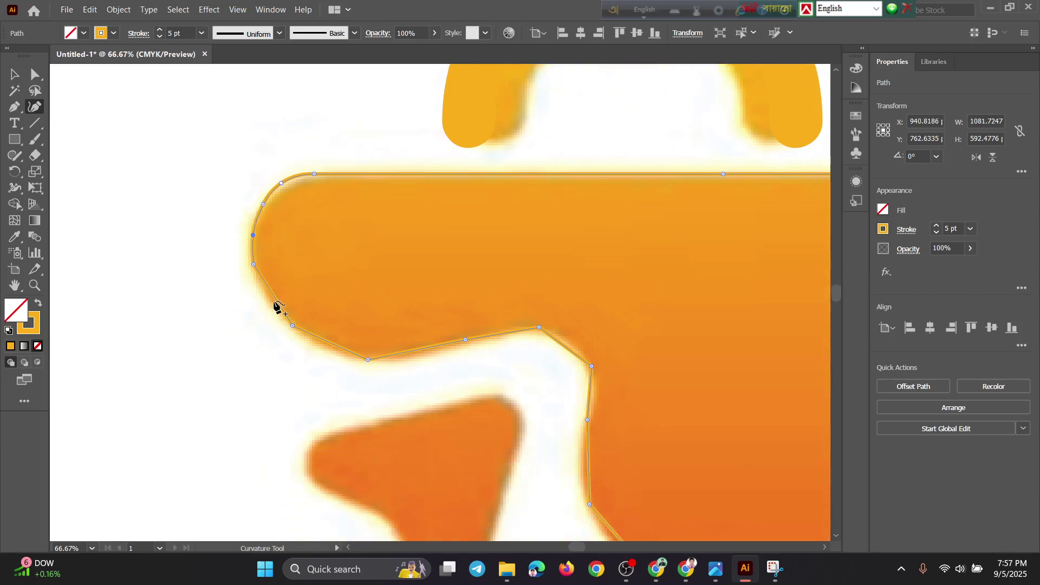
Curve the two outline segments at the lower part of the bag's rounded left end to follow the reference edge.
scroll(278, 306, "up", 1)
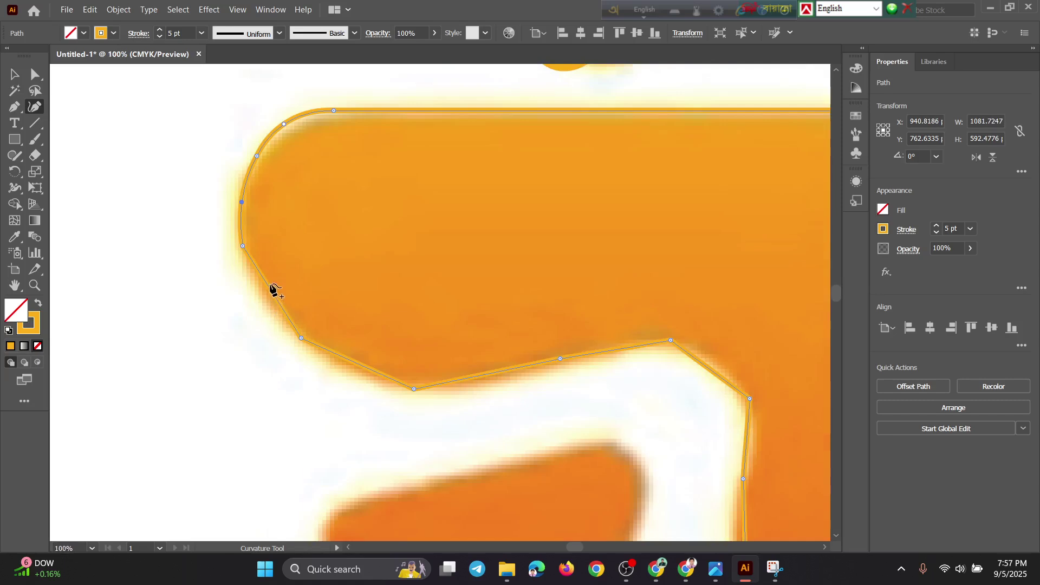
left_click_drag(271, 286, 256, 290)
scroll(262, 294, "down", 3)
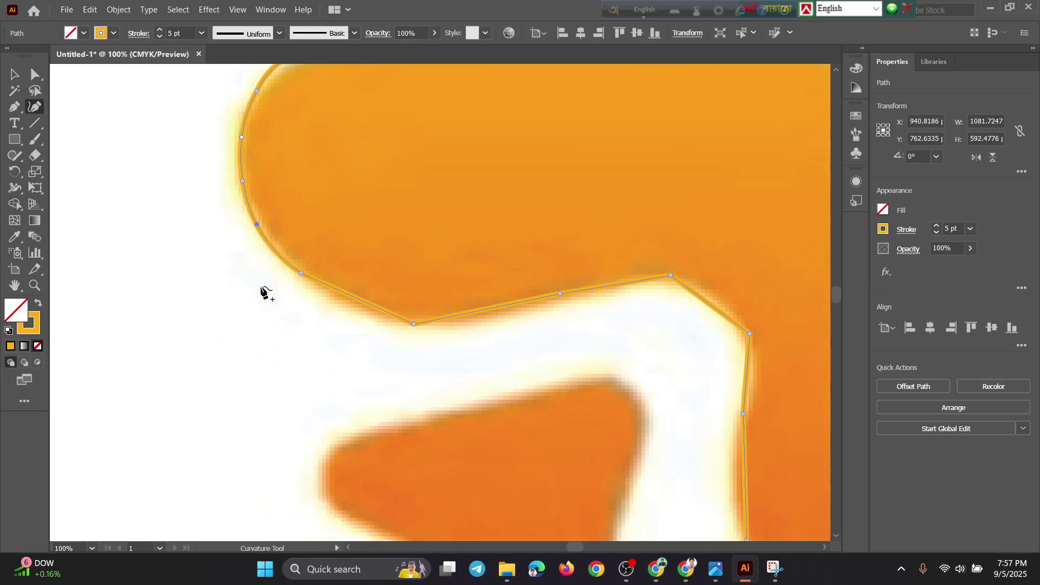
left_click_drag(355, 285, 347, 292)
Bend the outline under the bag's left arm down onto the reference edge and shift its middle anchor slightly lower.
left_click_drag(464, 334, 264, 339)
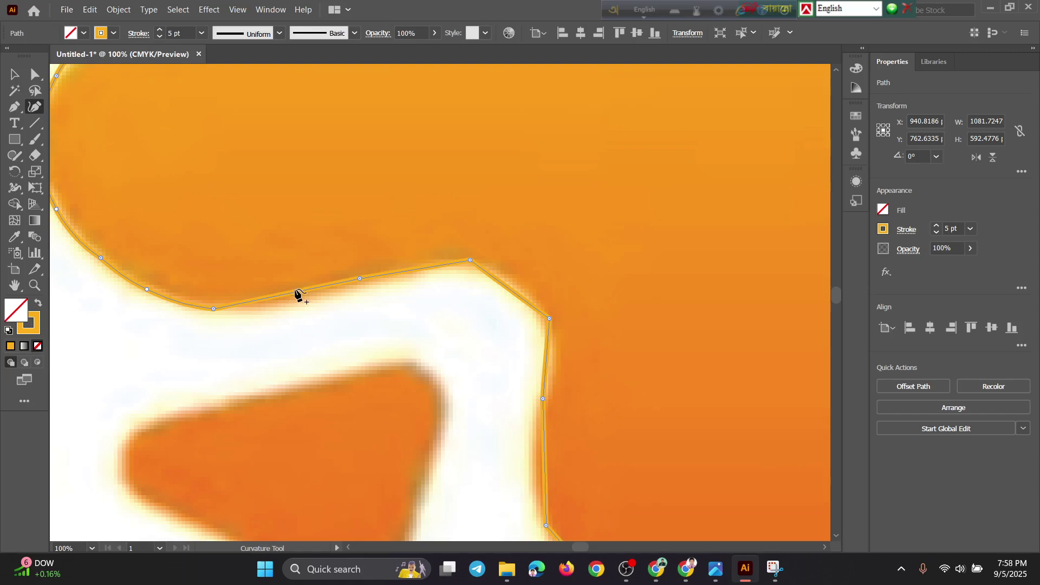
left_click_drag(297, 292, 297, 302)
left_click_drag(359, 278, 361, 284)
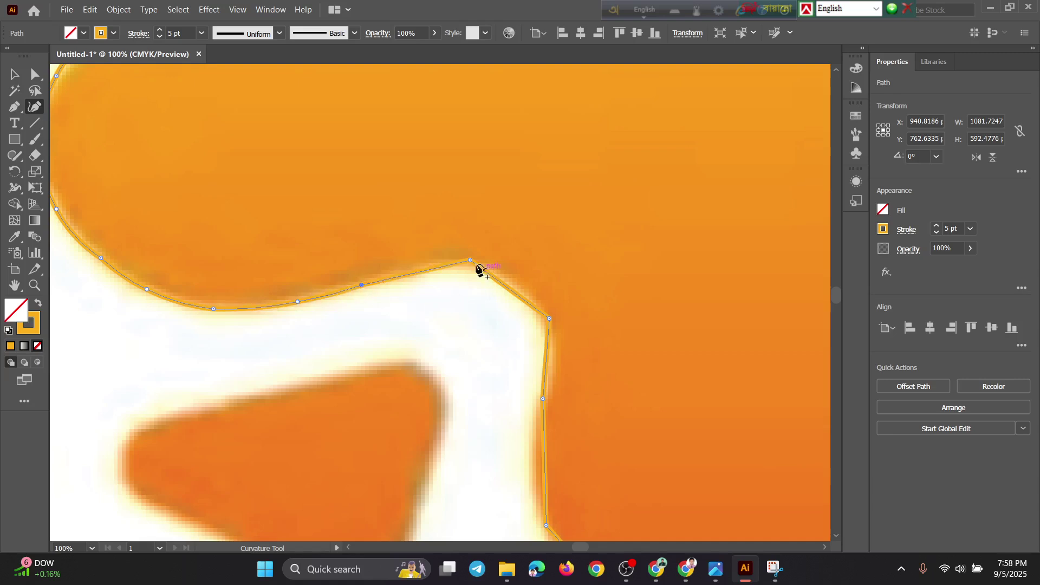
Round the outline at the inner corner beside the arrow shape and curve the near-vertical segment below it toward the arrow.
scroll(442, 313, "down", 1)
left_click_drag(442, 313, 246, 379)
left_click_drag(308, 337, 353, 347)
scroll(320, 352, "down", 5)
scroll(341, 450, "down", 2)
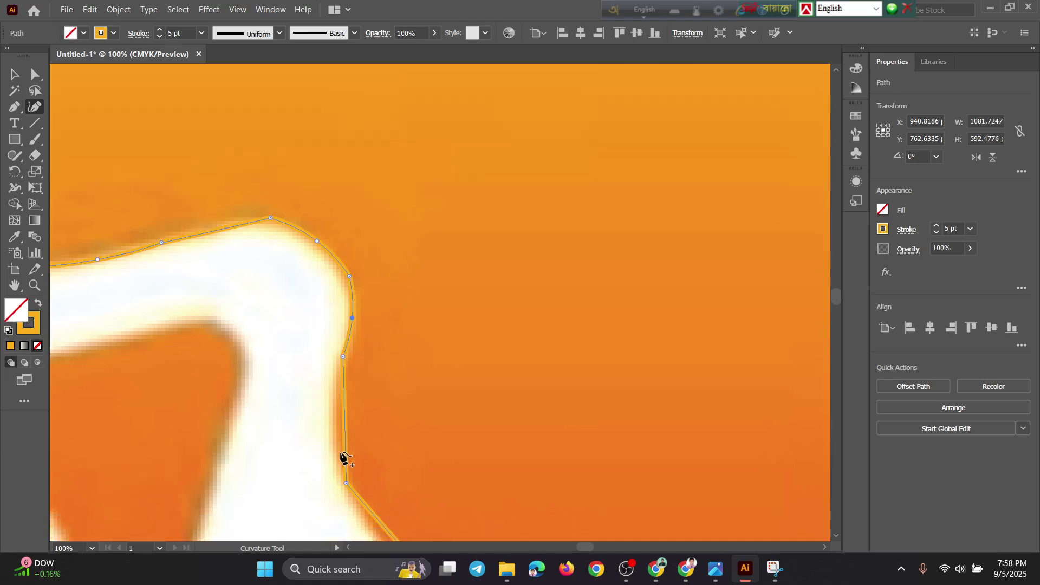
left_click_drag(345, 414, 336, 416)
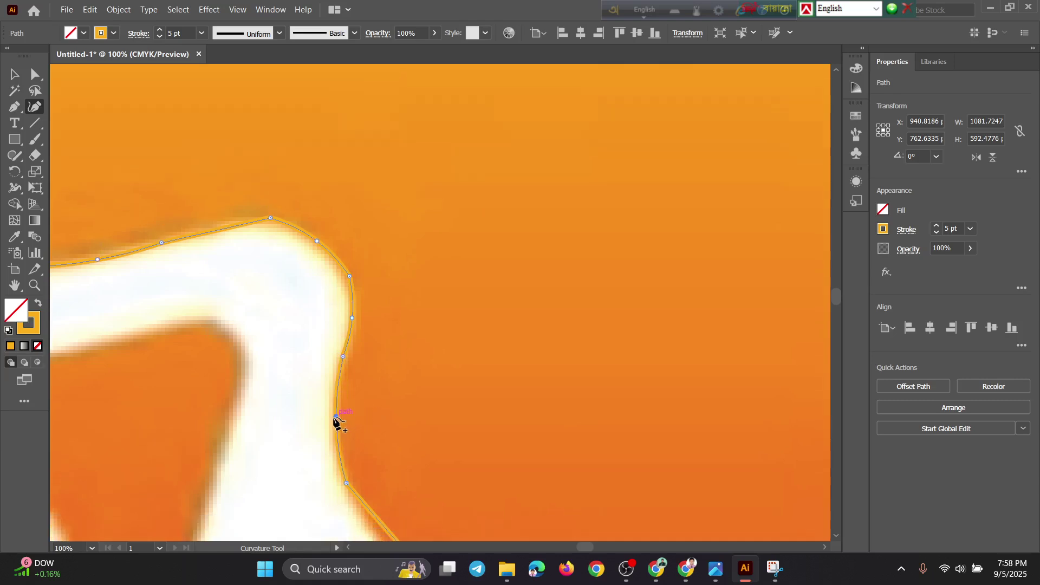
Curve the diagonal outline segment at the lower-left corner of the bag's main body outward onto the reference edge.
scroll(336, 420, "down", 6)
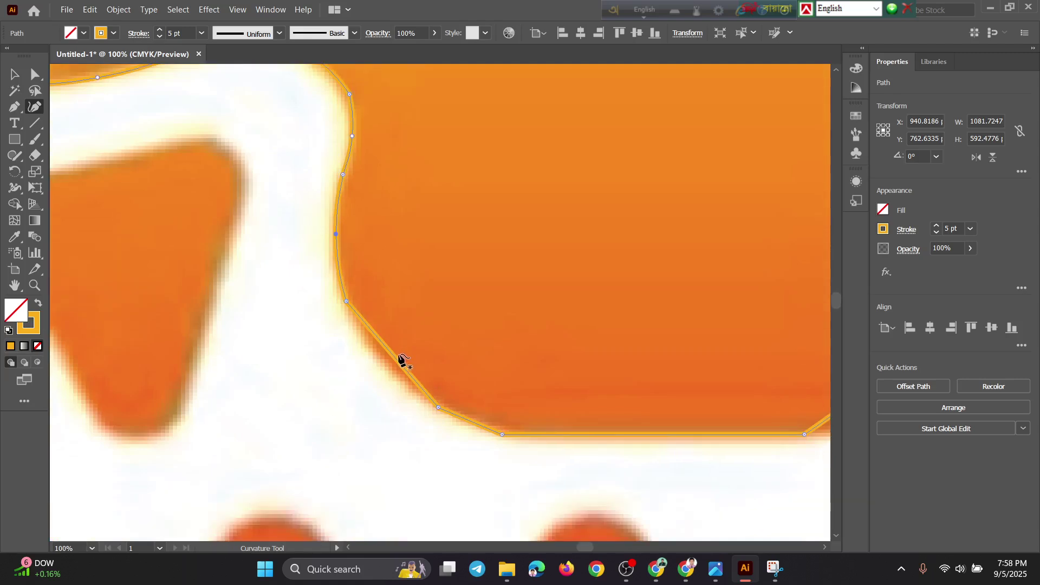
left_click_drag(397, 359, 383, 367)
scroll(383, 366, "down", 2)
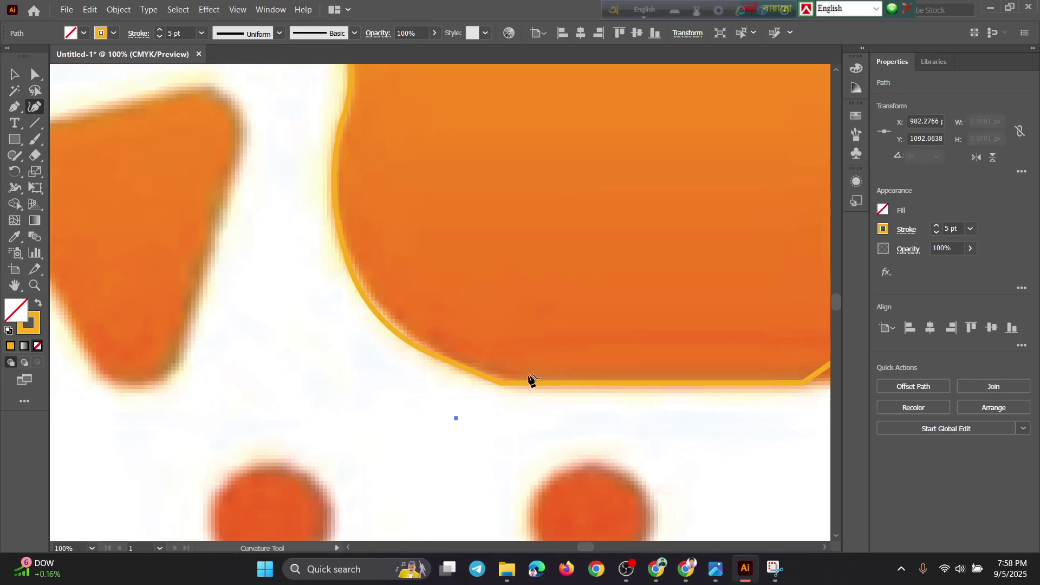
Round the bag outline's lower-right corner by bending its diagonal segment outward to the reference edge.
left_click_drag(513, 406, 335, 421)
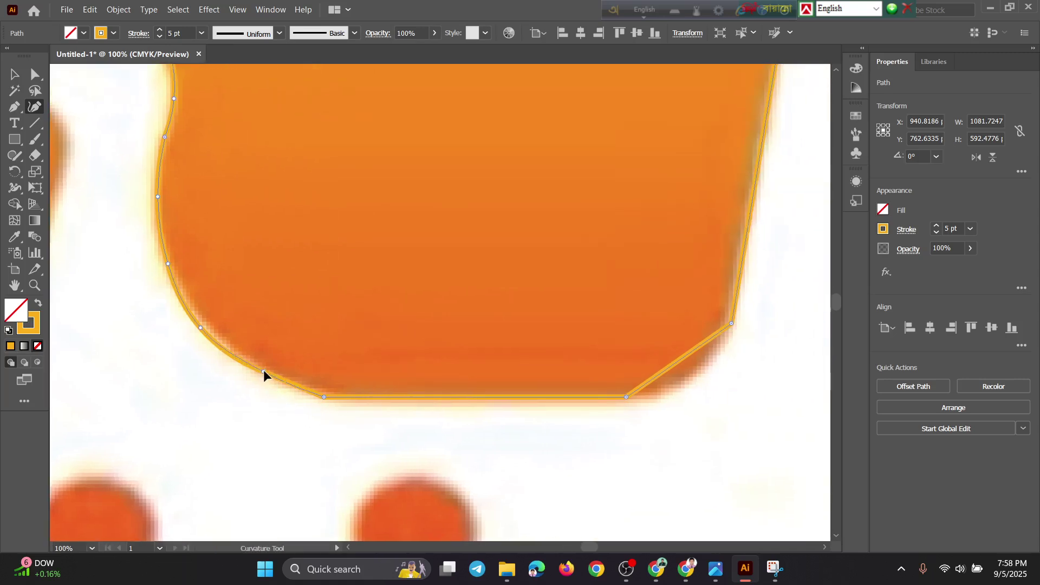
key("space")
left_click_drag(483, 445, 201, 491)
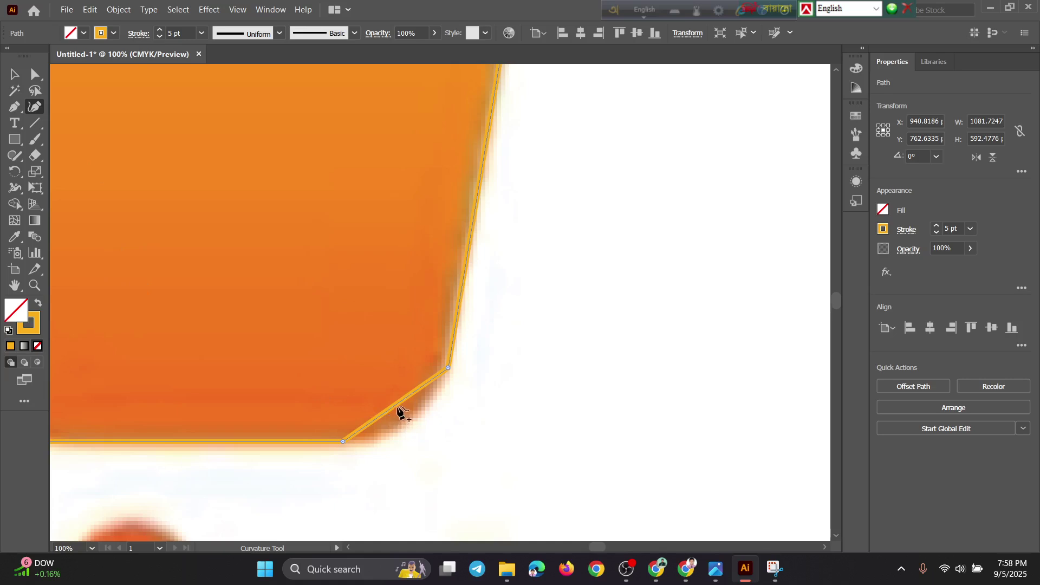
left_click_drag(392, 407, 394, 435)
Bend the diagonal segment at the bag outline's upper-right corner outward into a rounded corner.
scroll(431, 438, "up", 5)
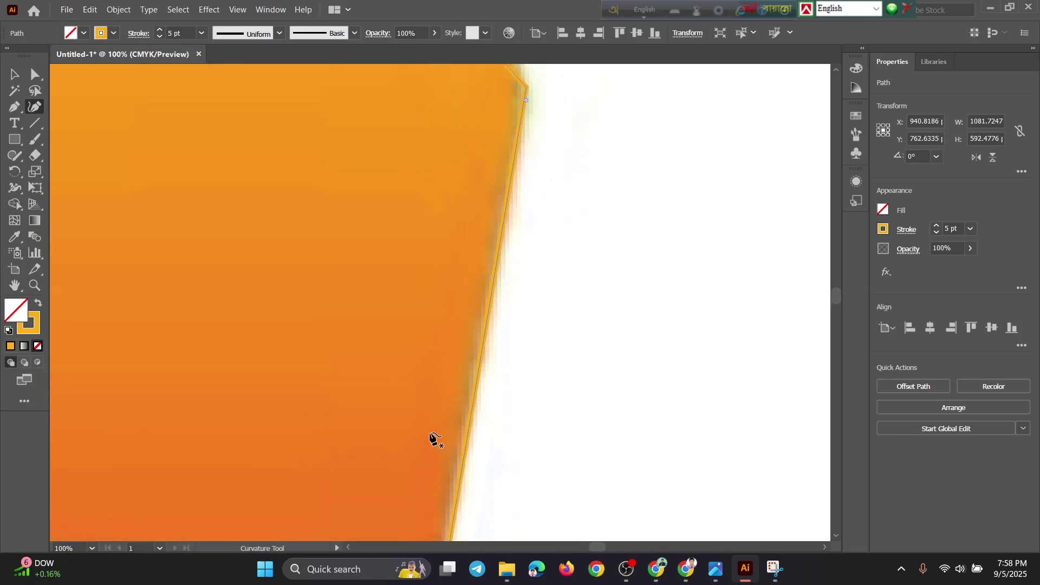
scroll(433, 439, "up", 3)
scroll(388, 300, "up", 4)
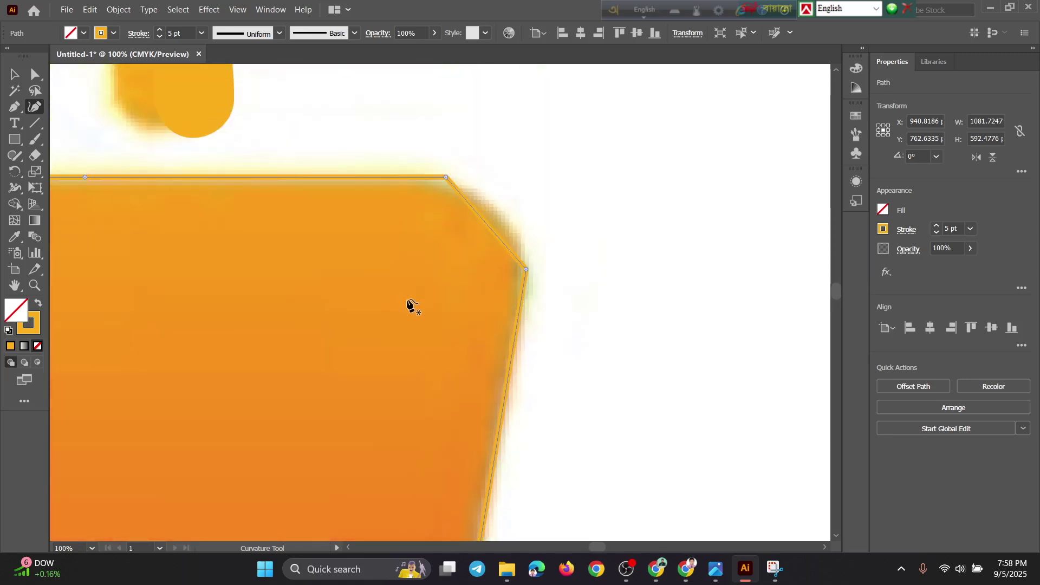
scroll(408, 303, "up", 4)
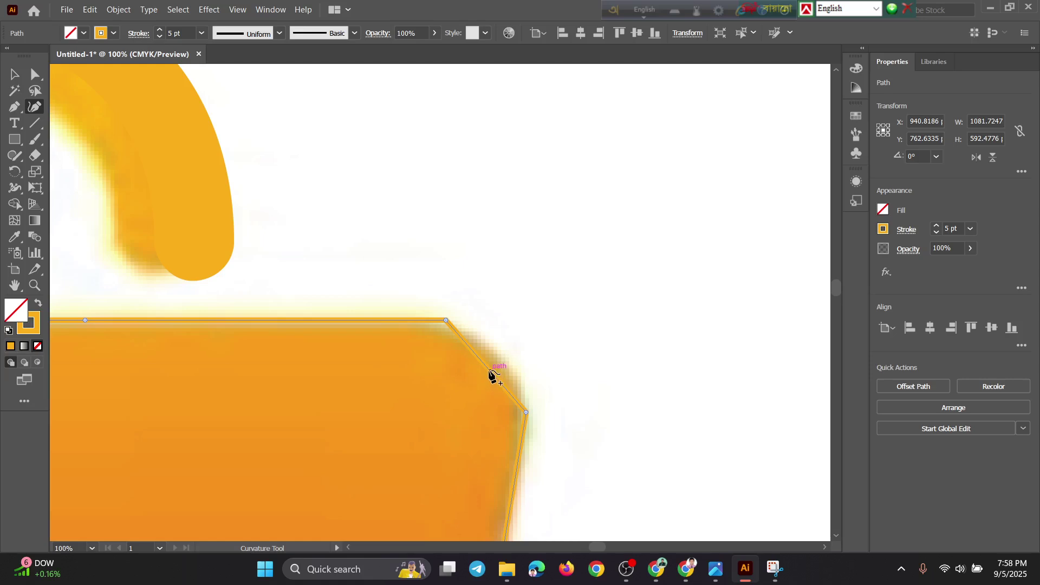
left_click_drag(488, 367, 507, 356)
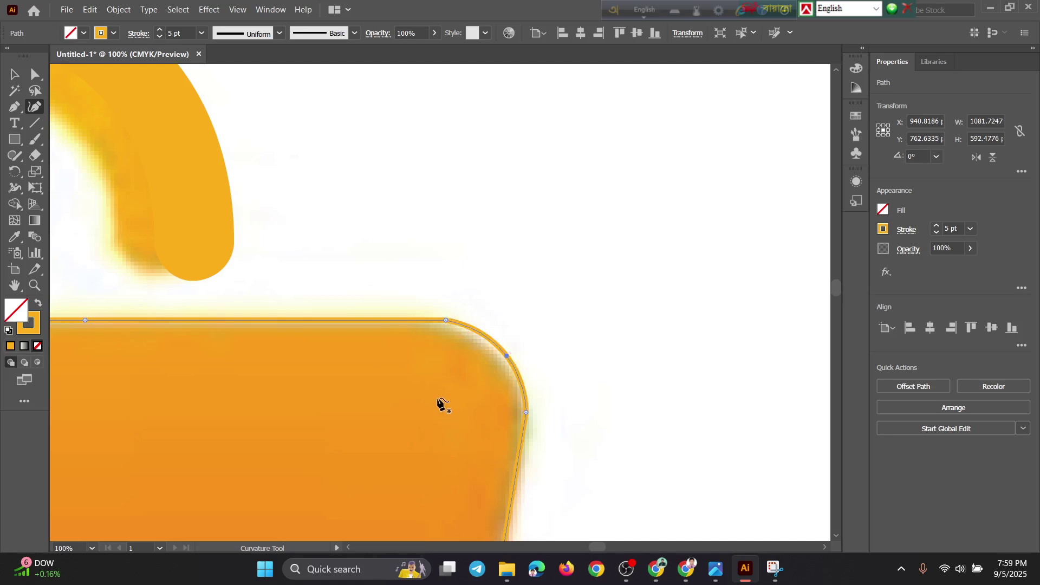
Convert the corner anchor at the top of the arrow-side notch and the next one under the bag's arm to smooth points with the Curvature tool.
scroll(503, 353, "left", 5)
scroll(595, 341, "down", 2)
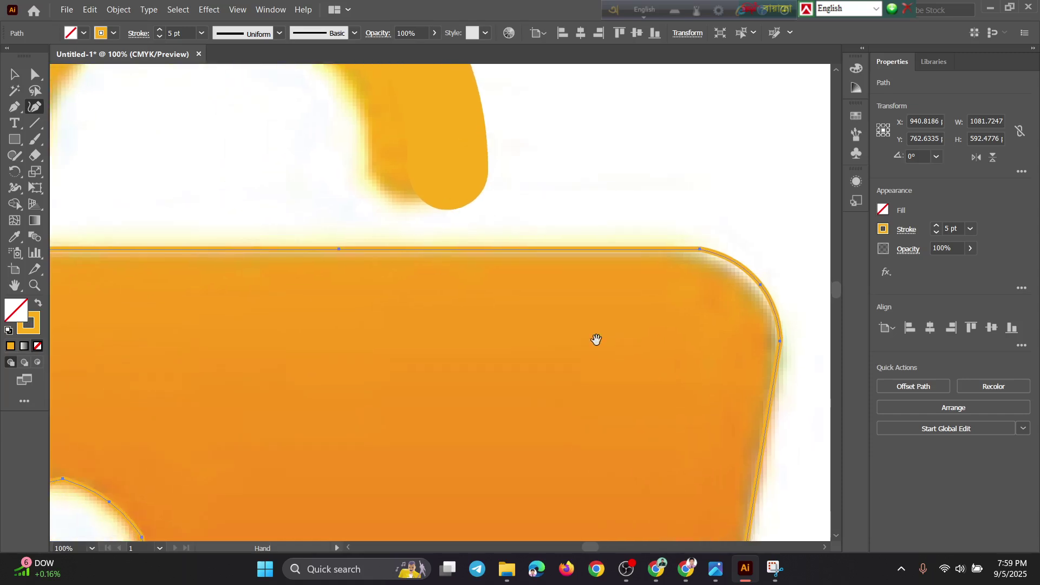
scroll(457, 347, "down", 4)
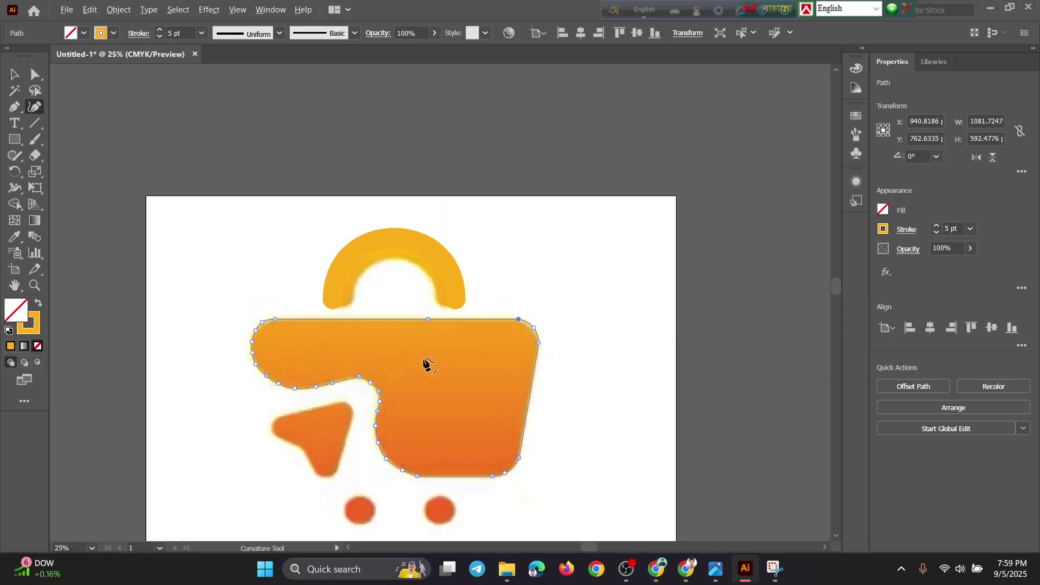
scroll(332, 453, "up", 1)
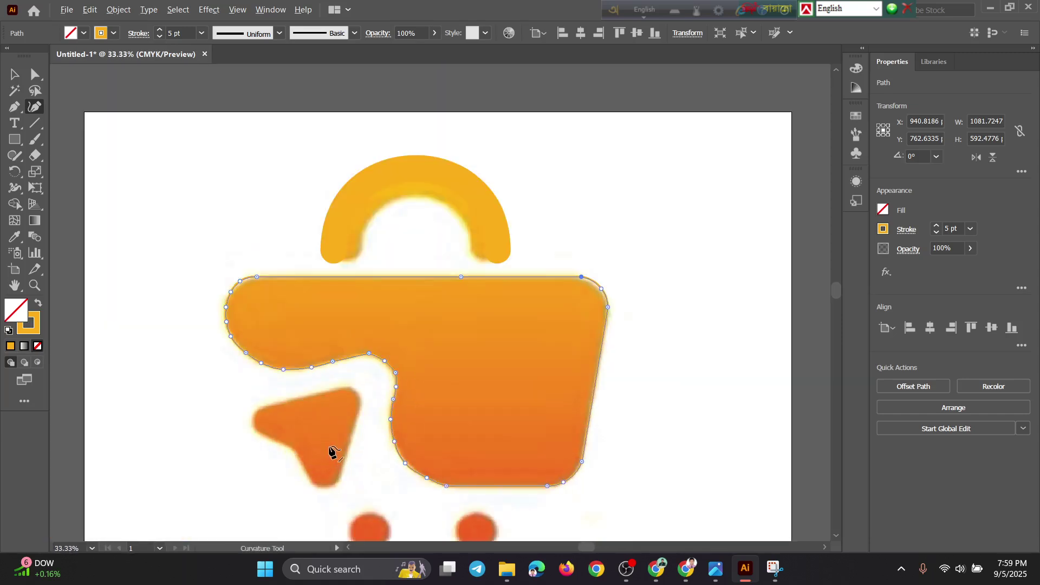
scroll(332, 453, "up", 1)
left_click(13, 75)
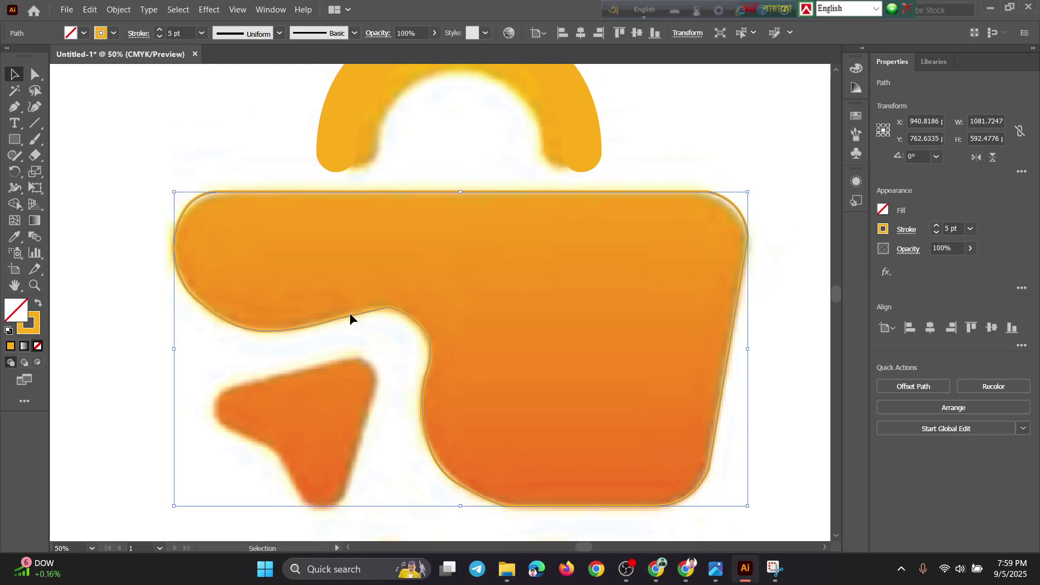
scroll(405, 348, "up", 3)
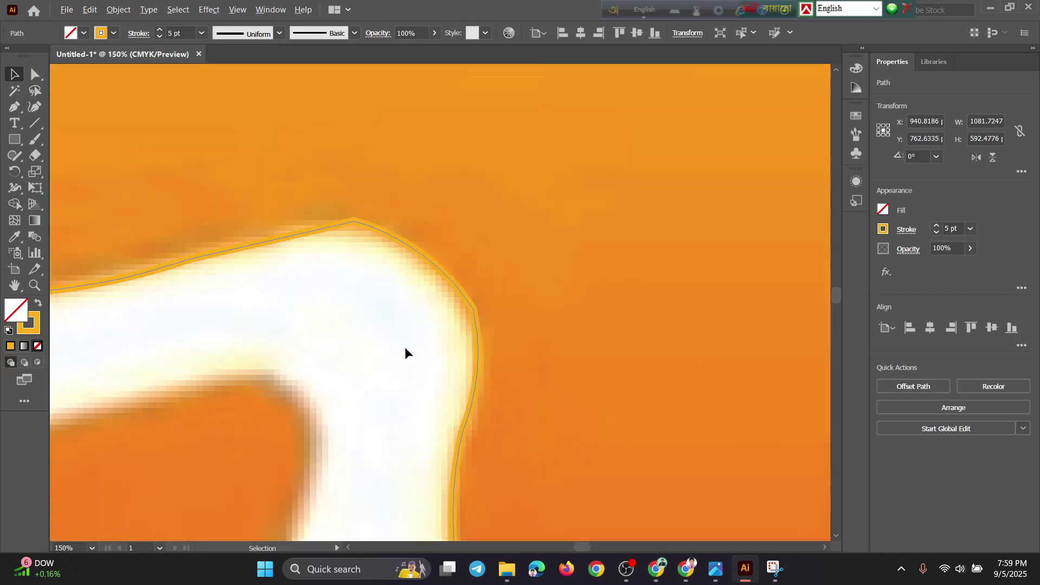
scroll(405, 353, "up", 1)
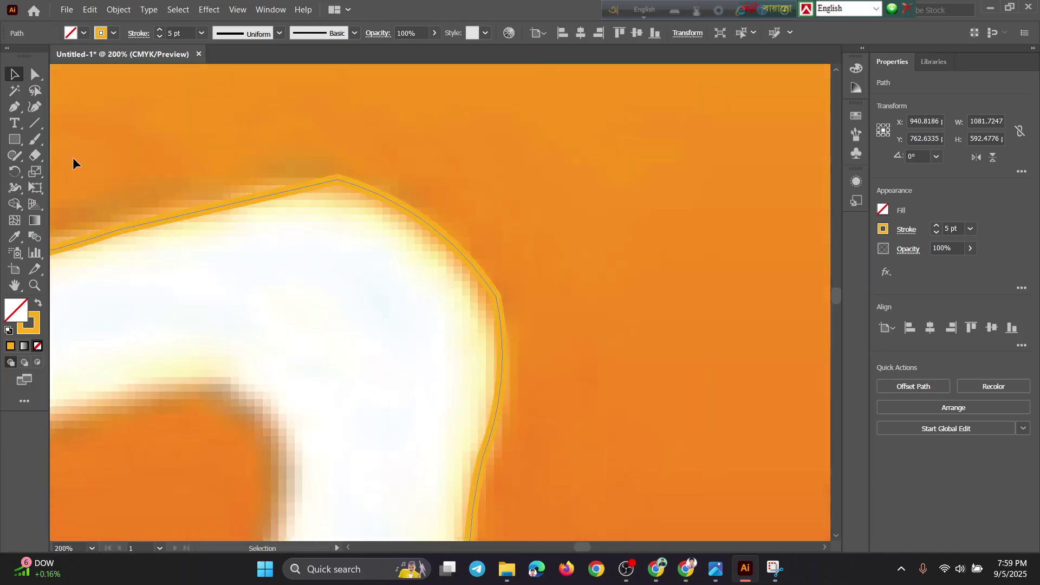
left_click(34, 109)
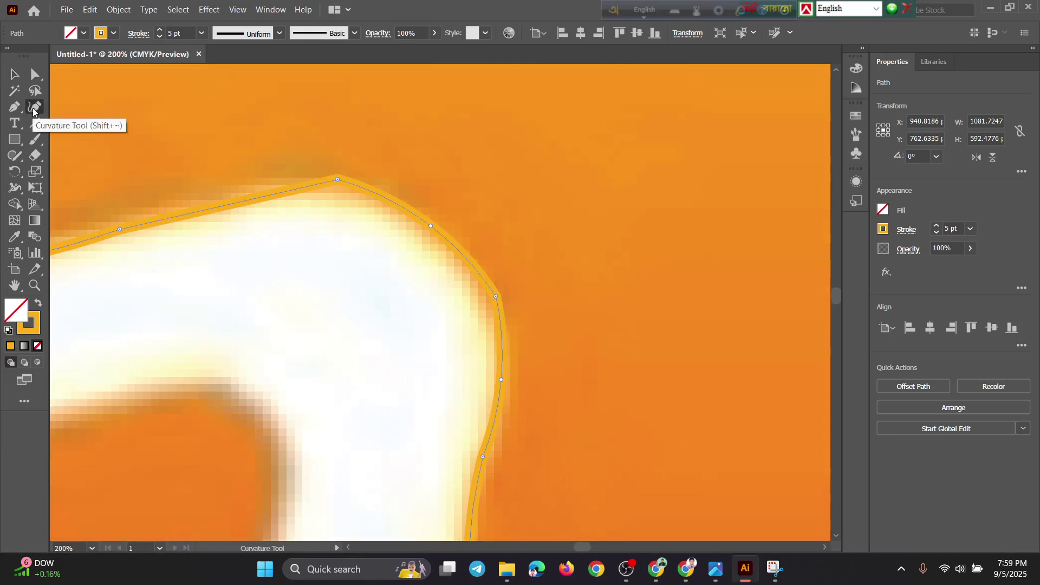
double_click(337, 179)
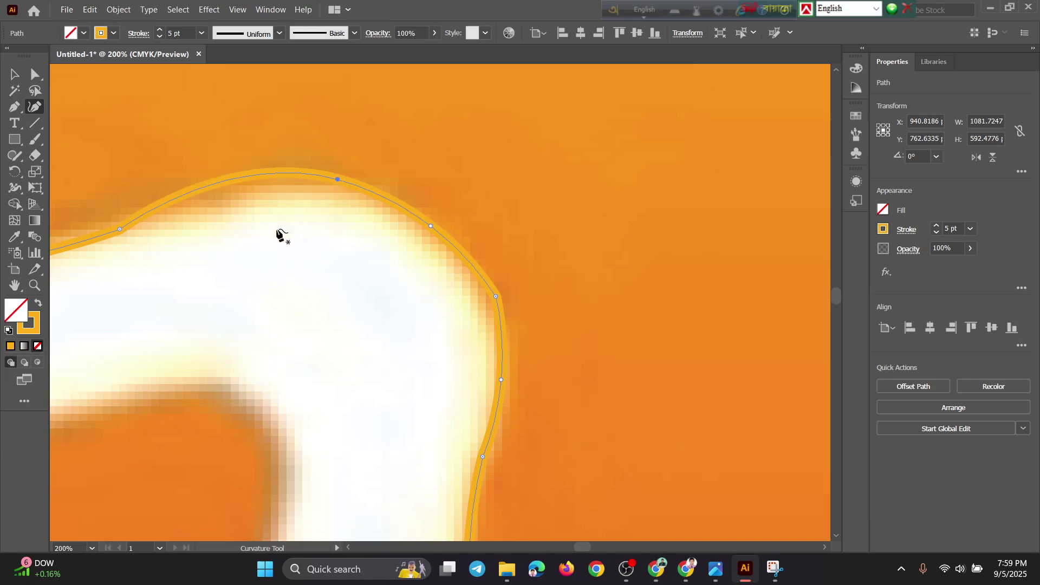
left_click_drag(244, 268, 552, 298)
double_click(460, 251)
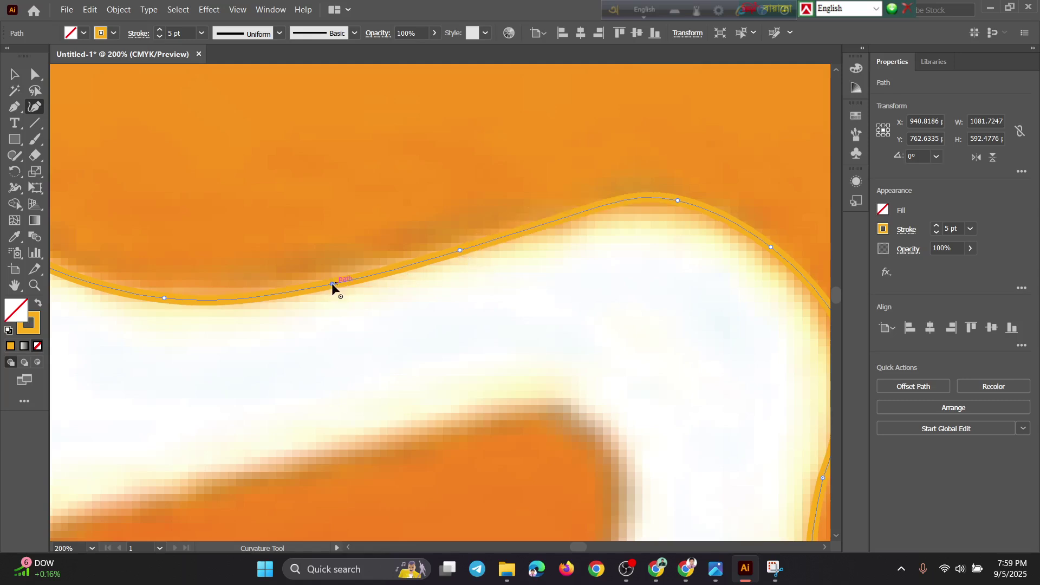
Smooth the anchors along the underside of the bag's rounded left end so the curve flows without kinks.
left_click_drag(286, 350, 533, 414)
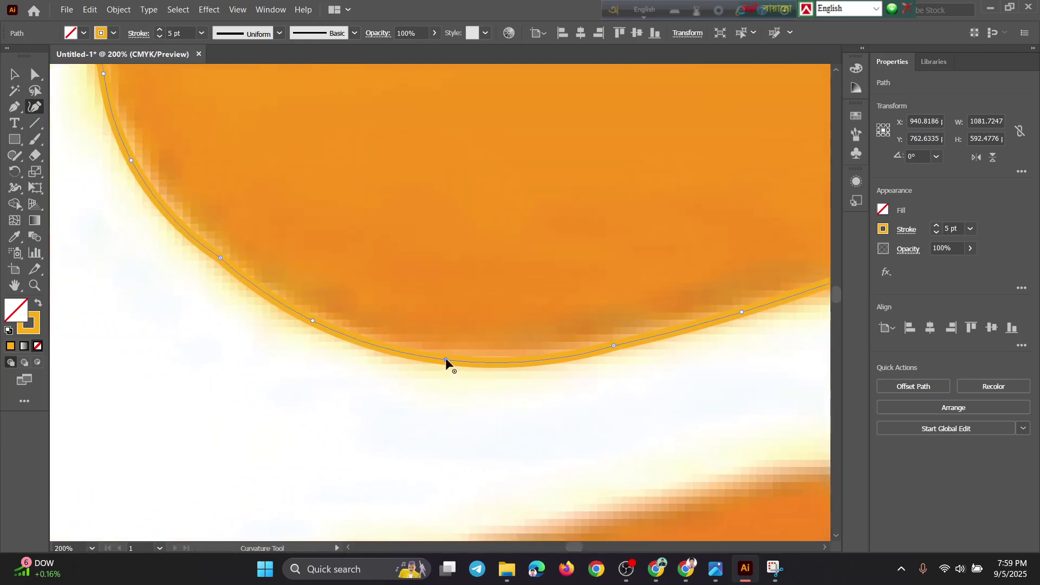
double_click(446, 360)
double_click(445, 359)
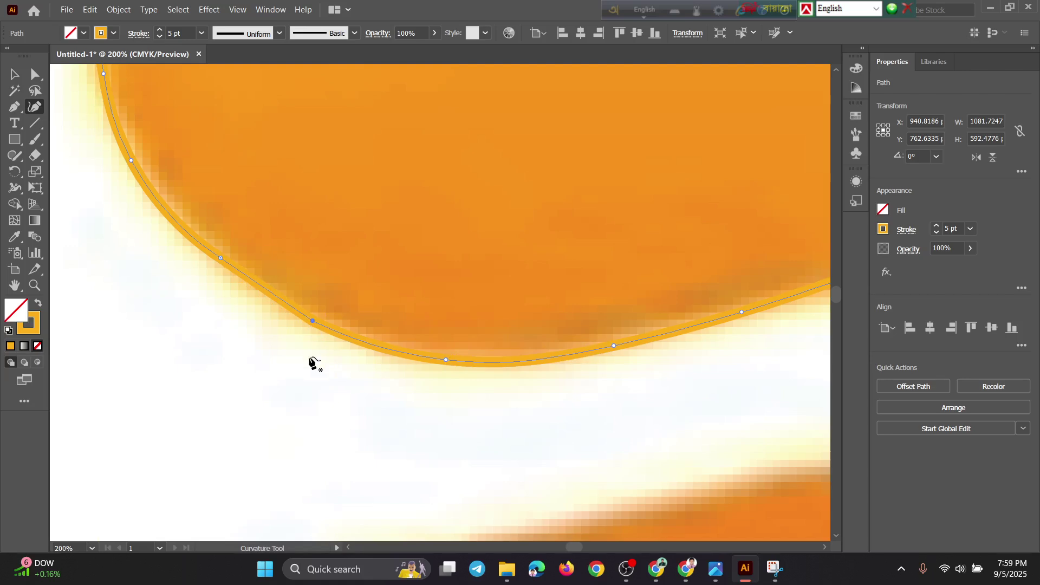
scroll(282, 330, "up", 4)
scroll(281, 330, "left", 5)
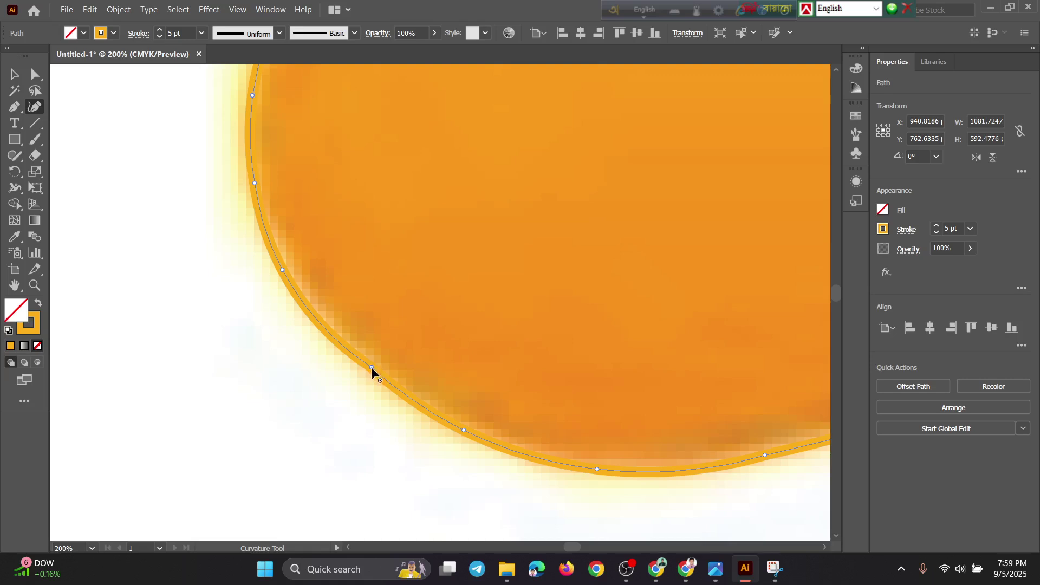
Examine the traced outline around the bag's rounded left end and along its top edge for remaining kinks.
left_click_drag(336, 393, 365, 480)
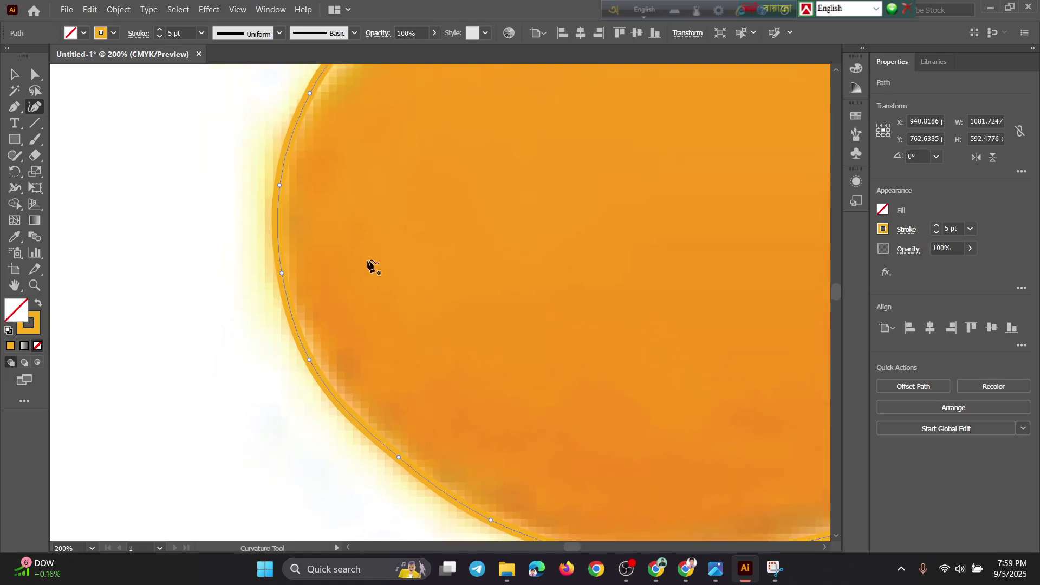
scroll(377, 263, "up", 6)
left_click_drag(474, 353, 248, 400)
left_click_drag(377, 368, 121, 370)
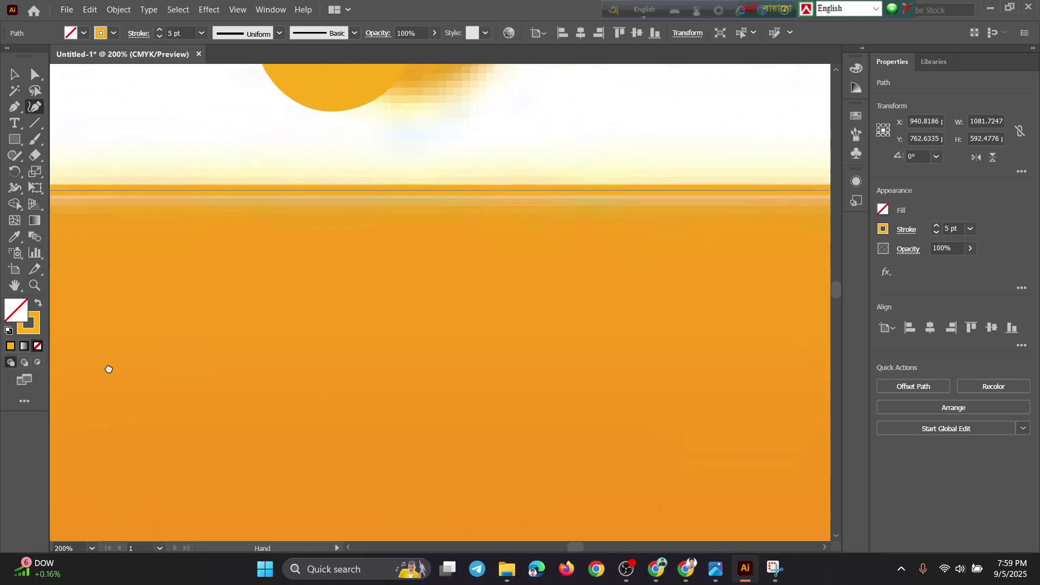
left_click_drag(388, 399, 184, 318)
left_click_drag(421, 309, 330, 331)
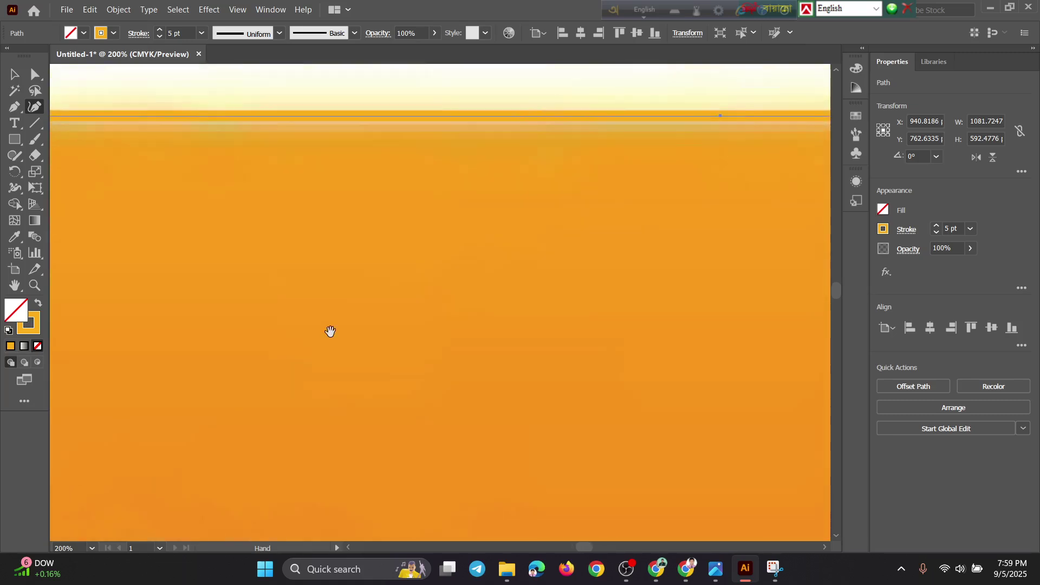
scroll(329, 338, "down", 2)
scroll(417, 362, "down", 1)
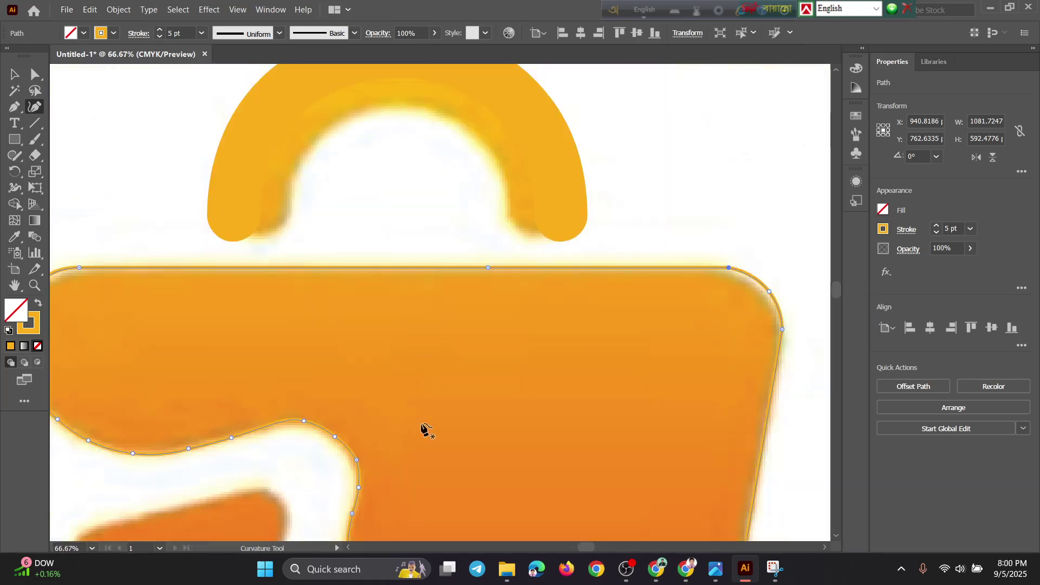
Smooth the anchor at the left end of the bag's bottom edge and flatten that edge with an added anchor beside it.
scroll(428, 409, "down", 4)
scroll(471, 450, "up", 1)
left_click_drag(474, 455, 423, 250)
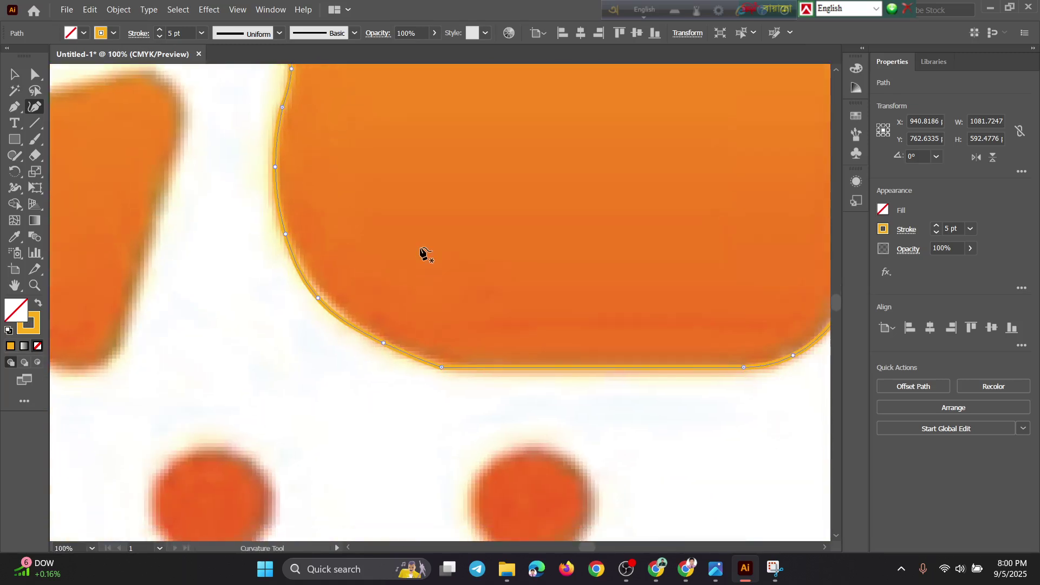
left_click(441, 367)
left_click_drag(578, 421, 401, 424)
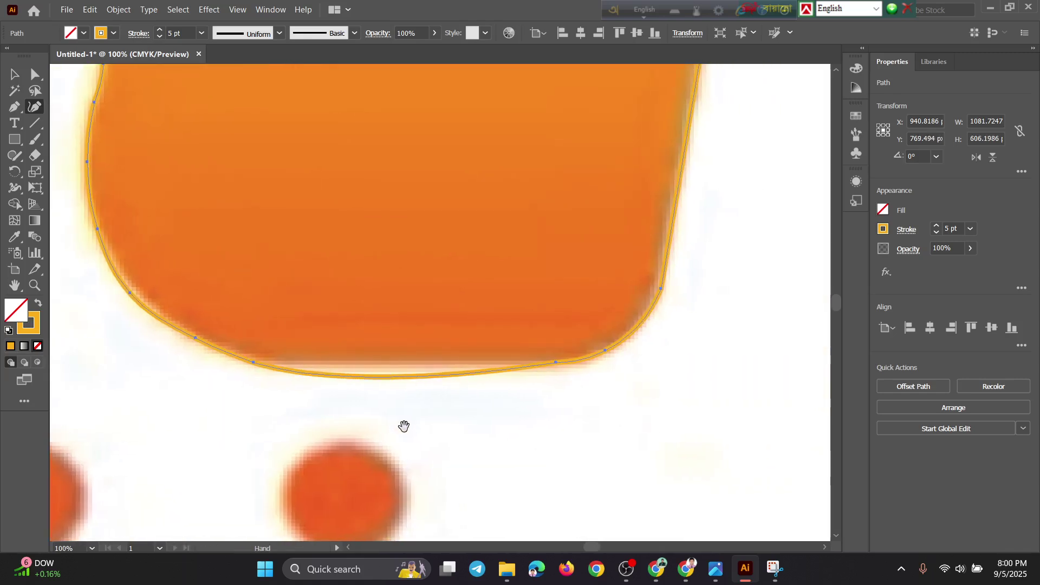
left_click(399, 376)
left_click_drag(399, 376, 267, 366)
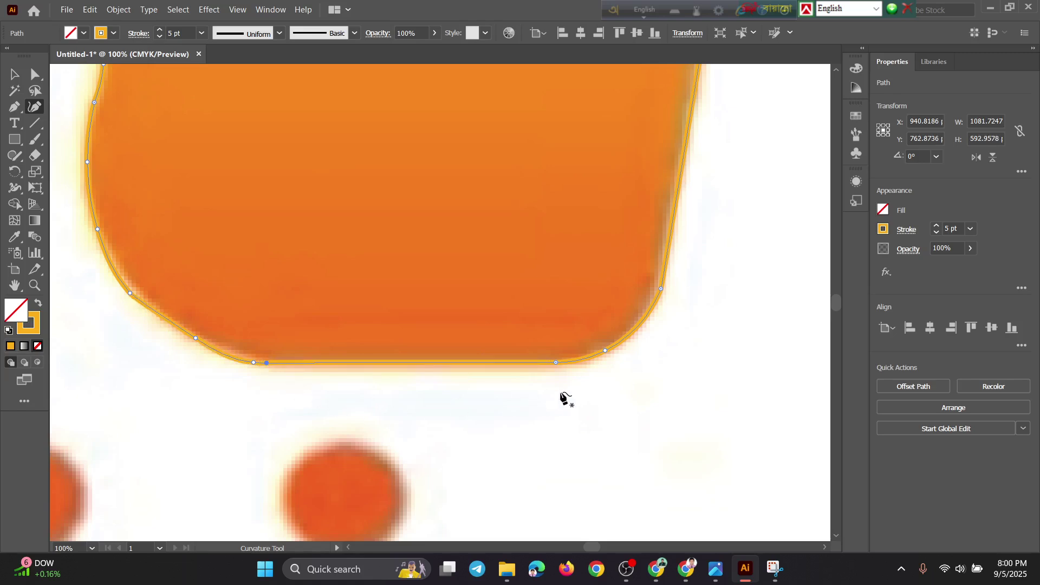
Try to convert the anchor where the top edge meets the bag's upper-right corner to a smooth point.
scroll(578, 390, "up", 2)
scroll(577, 390, "up", 10)
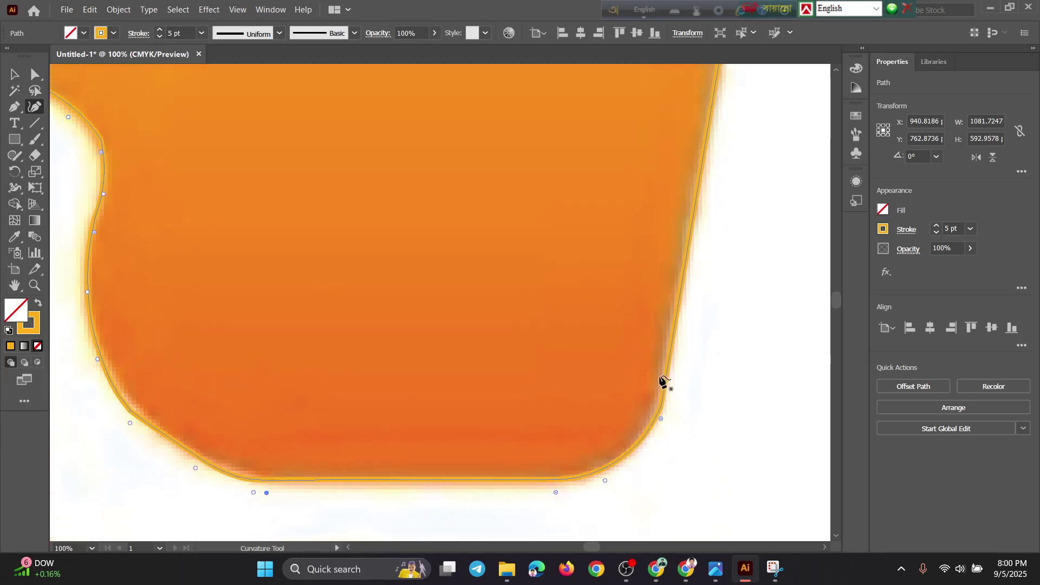
scroll(692, 346, "up", 5)
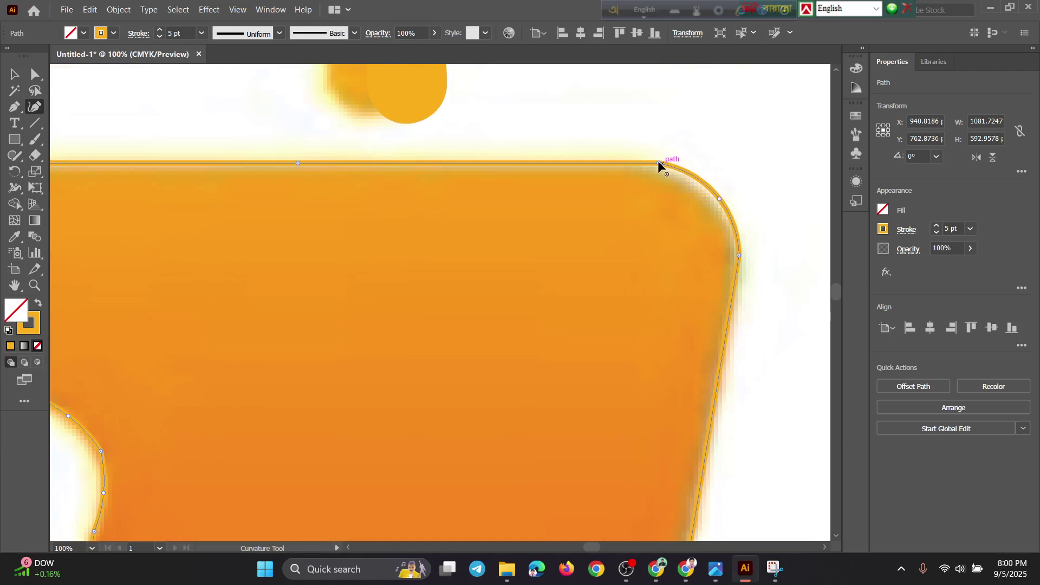
double_click(658, 161)
key("ctrl+z")
Fill the traced bag body with the orange sampled from the middle of the reference bag using the Eyedropper.
scroll(528, 338, "down", 2, "alt")
scroll(526, 339, "down", 1, "alt")
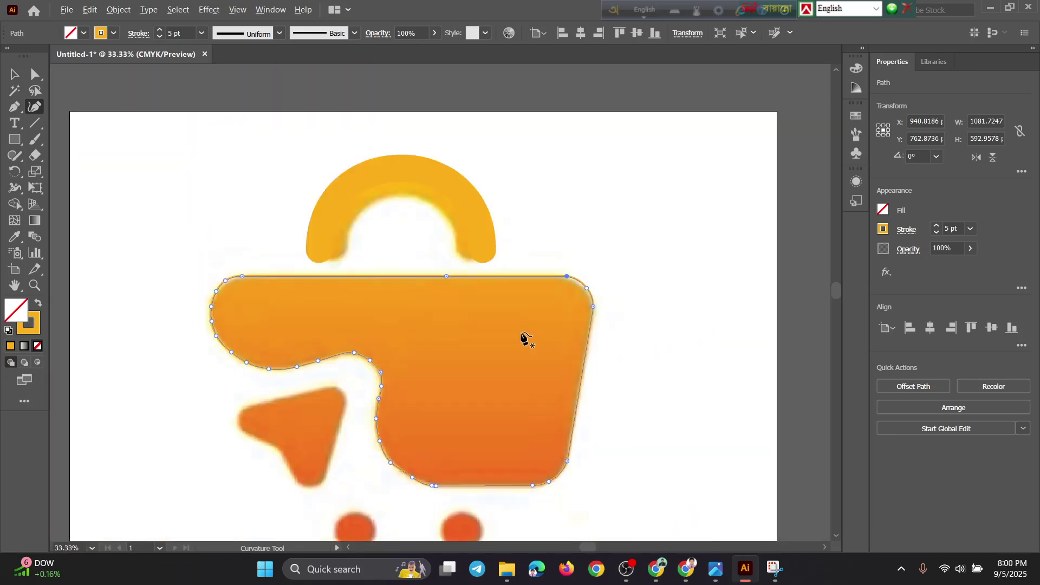
left_click(10, 78)
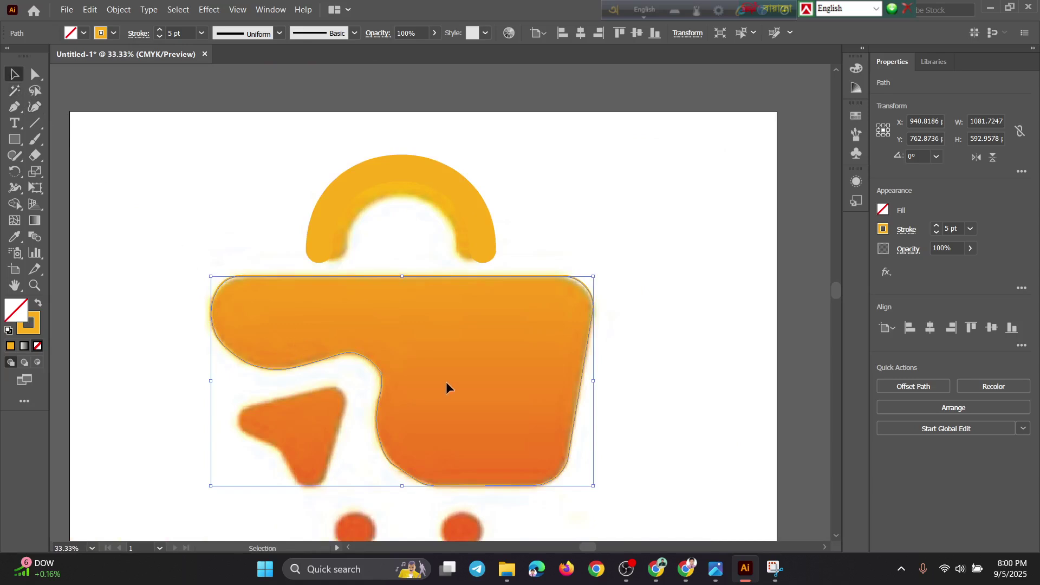
key("i")
left_click(459, 374)
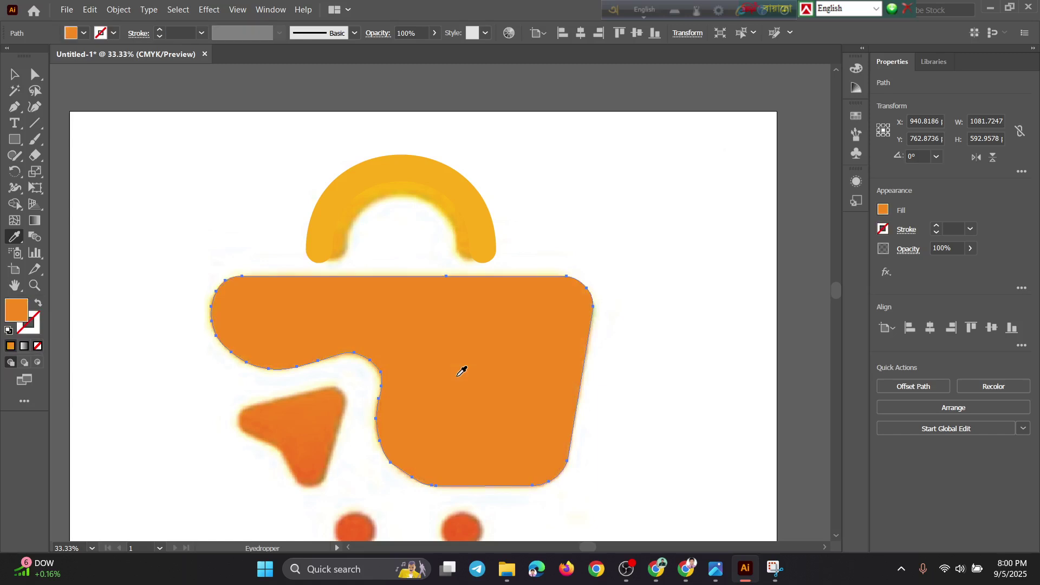
left_click(15, 75)
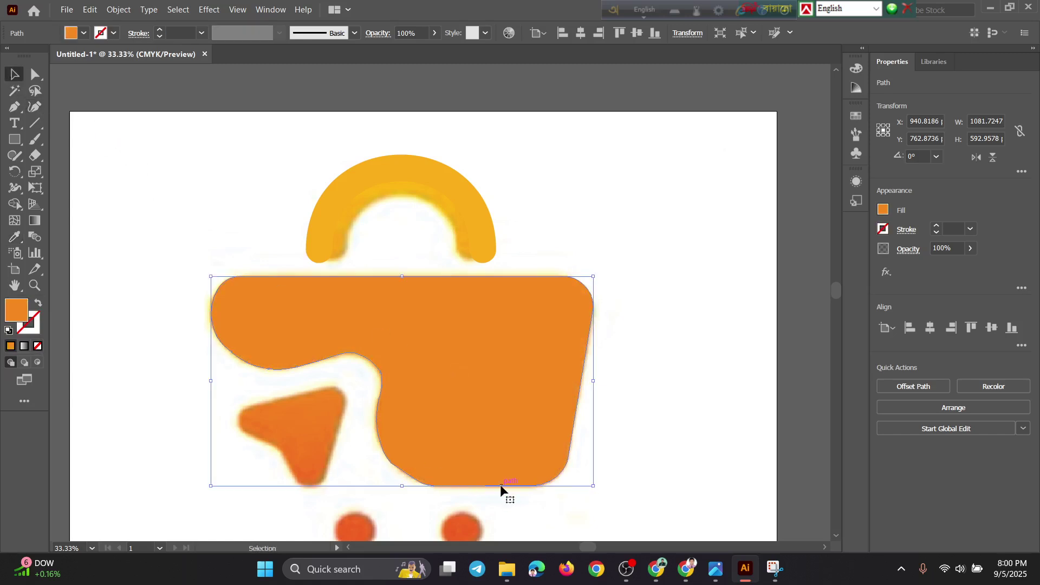
scroll(436, 468, "up", 1)
scroll(437, 470, "up", 1)
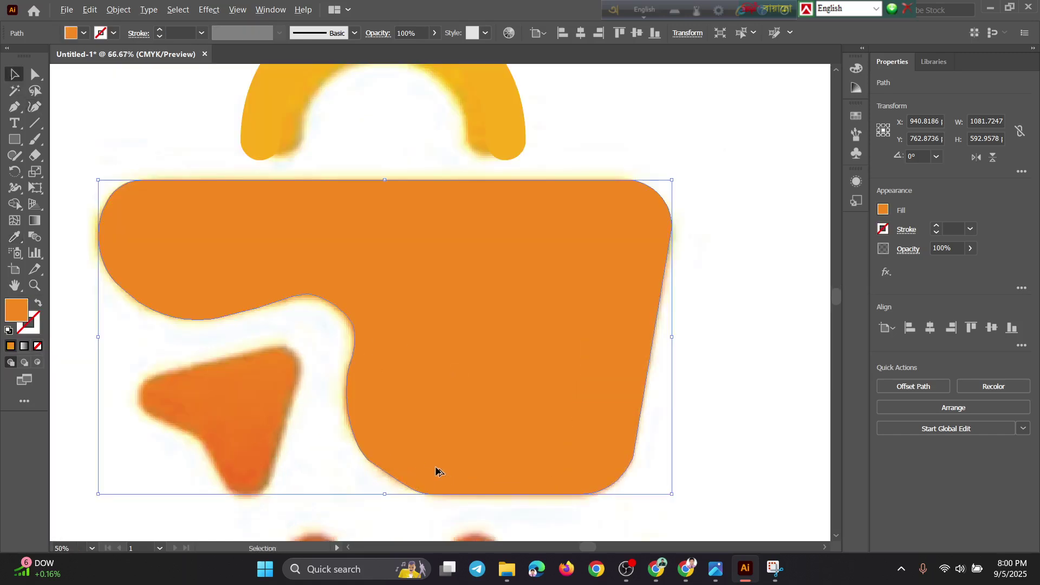
scroll(437, 471, "down", 1)
key("space")
left_click_drag(383, 491, 585, 317)
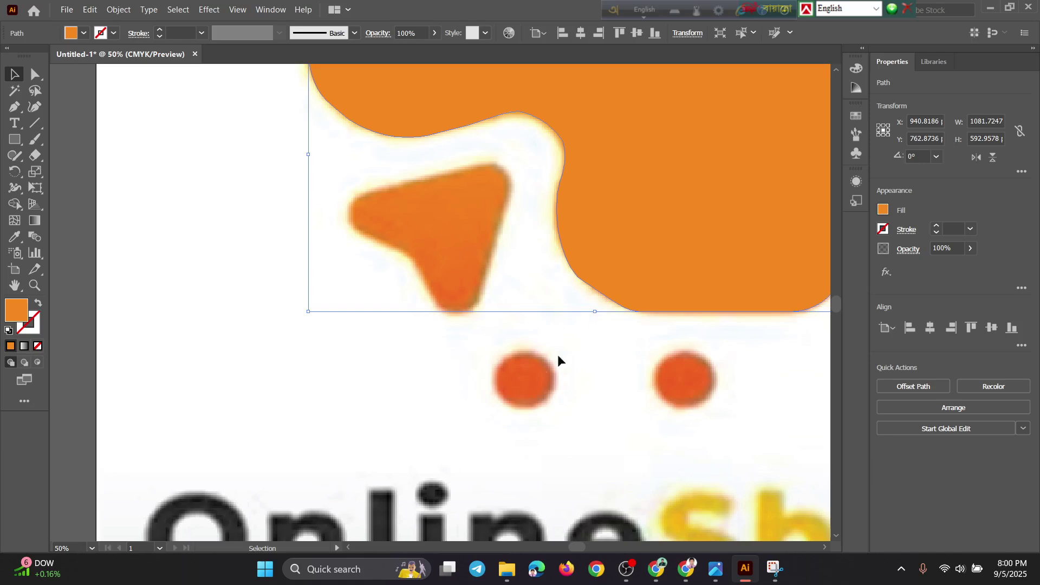
left_click(409, 361)
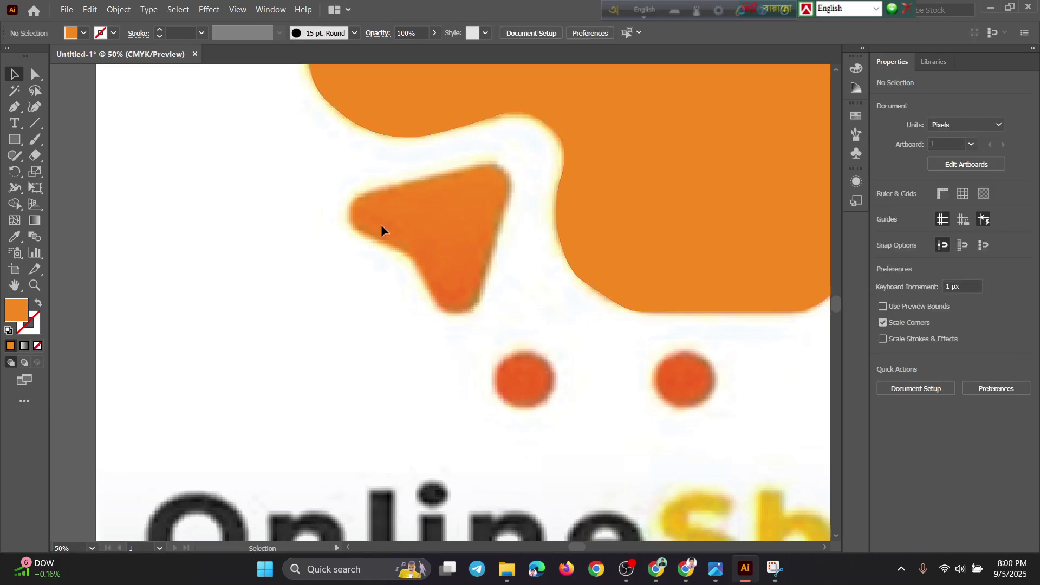
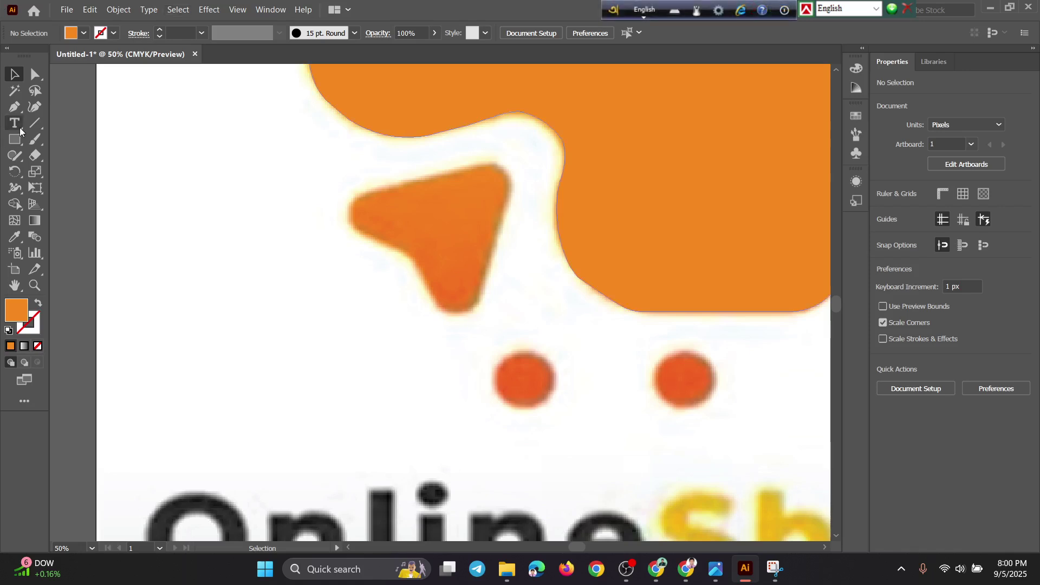
left_click(14, 111)
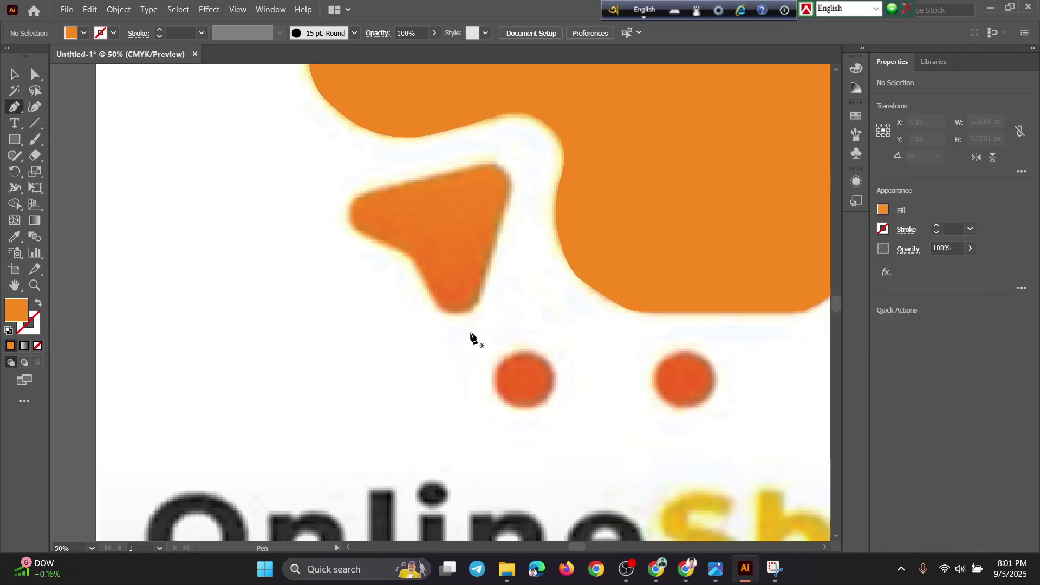
key("alt")
scroll(466, 291, "up", 1)
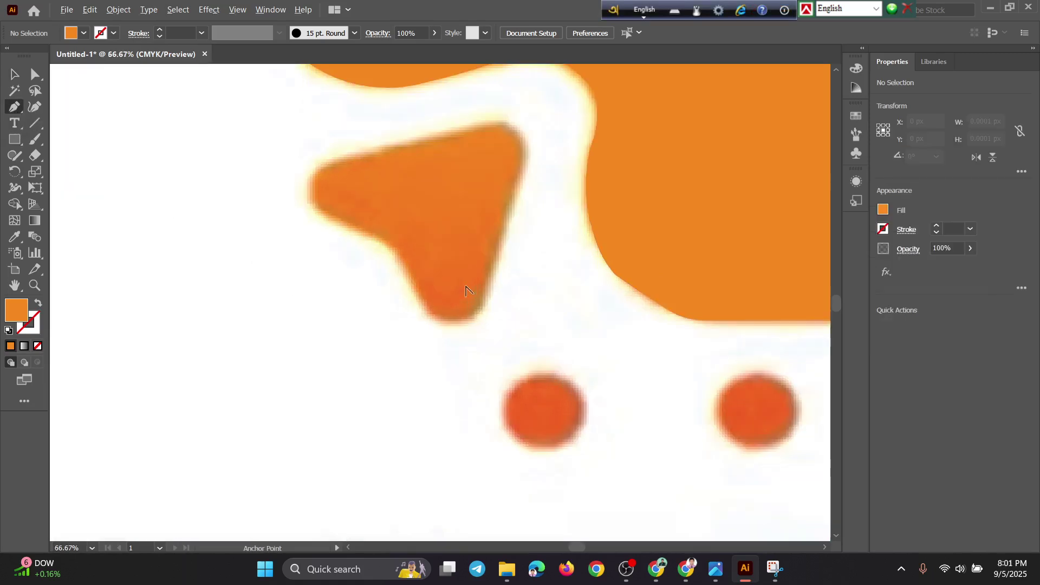
scroll(466, 291, "down", 1)
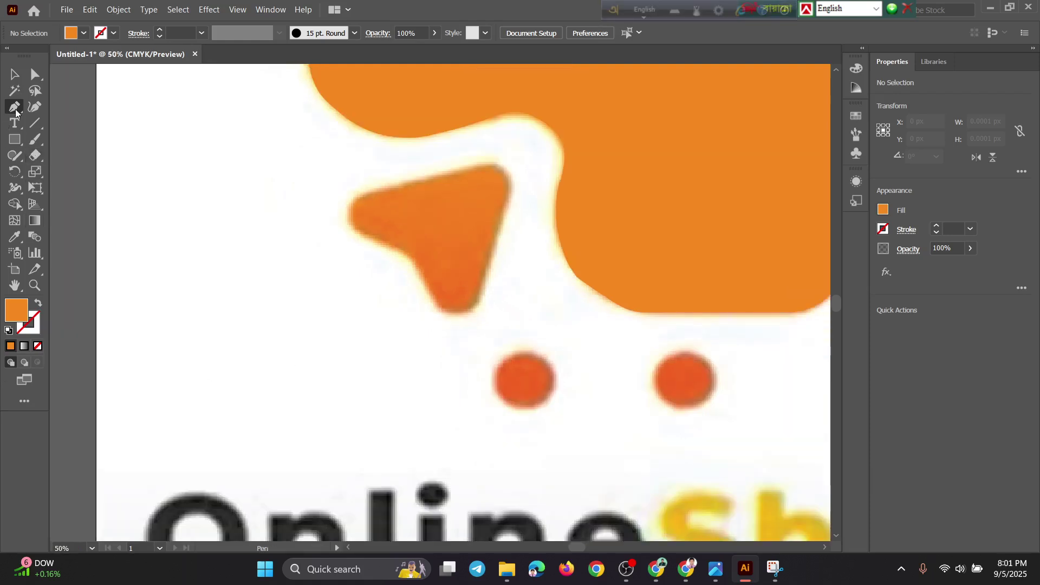
left_click(14, 74)
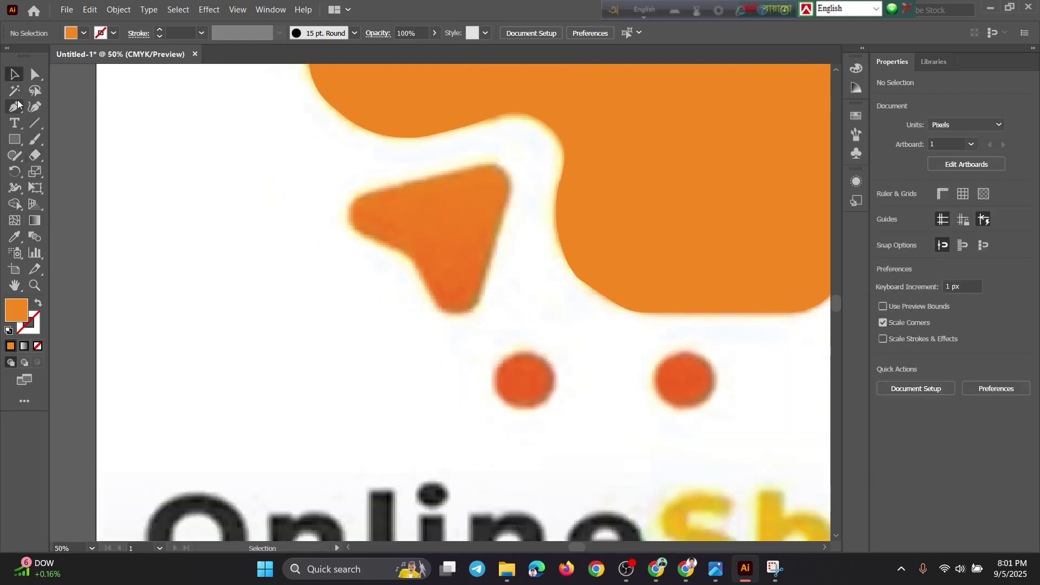
Draw an orange three-sided polygon about 351 by 306 px beside the reference arrow, with one side roughly horizontal and a corner pointing down.
right_click(15, 147)
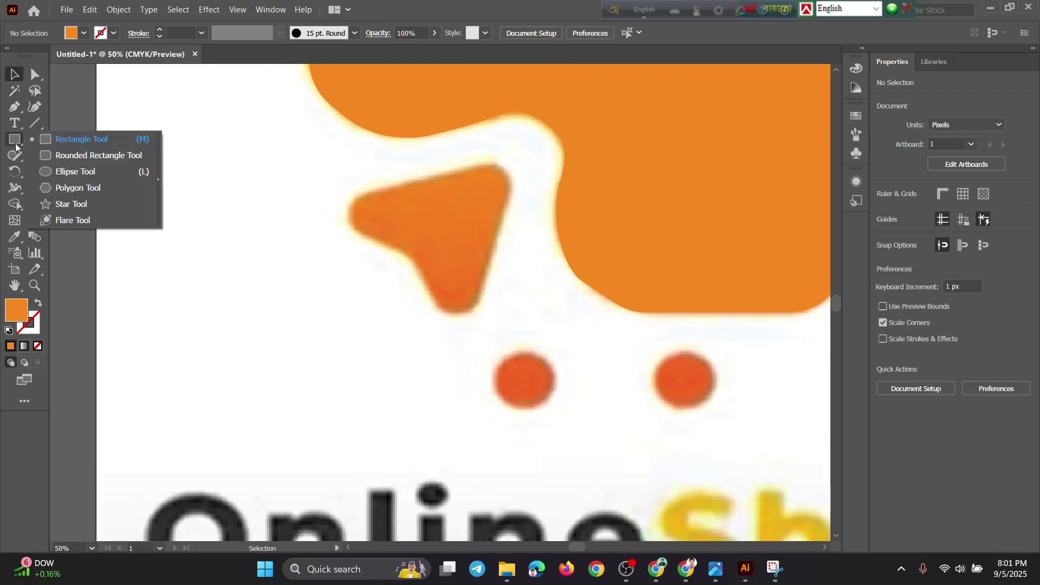
left_click(93, 189)
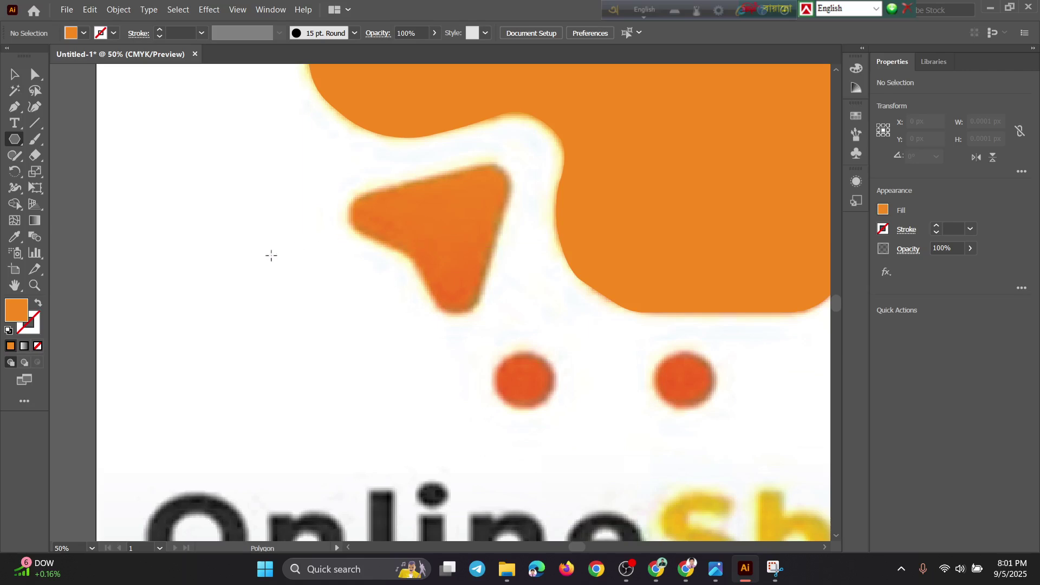
left_click_drag(272, 255, 319, 305)
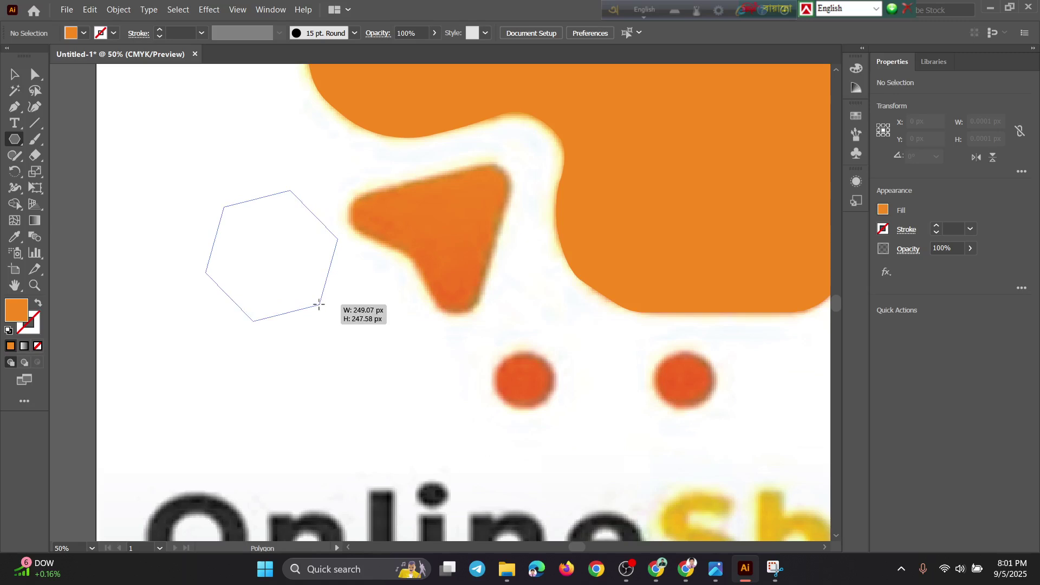
left_click_drag(319, 304, 299, 352)
key("Down")
key("Down")
key("Down")
key("Up")
key("Up")
key("Up")
key("Up")
key("Up")
key("Down")
key("Down")
key("Down")
key("Down")
key("Down")
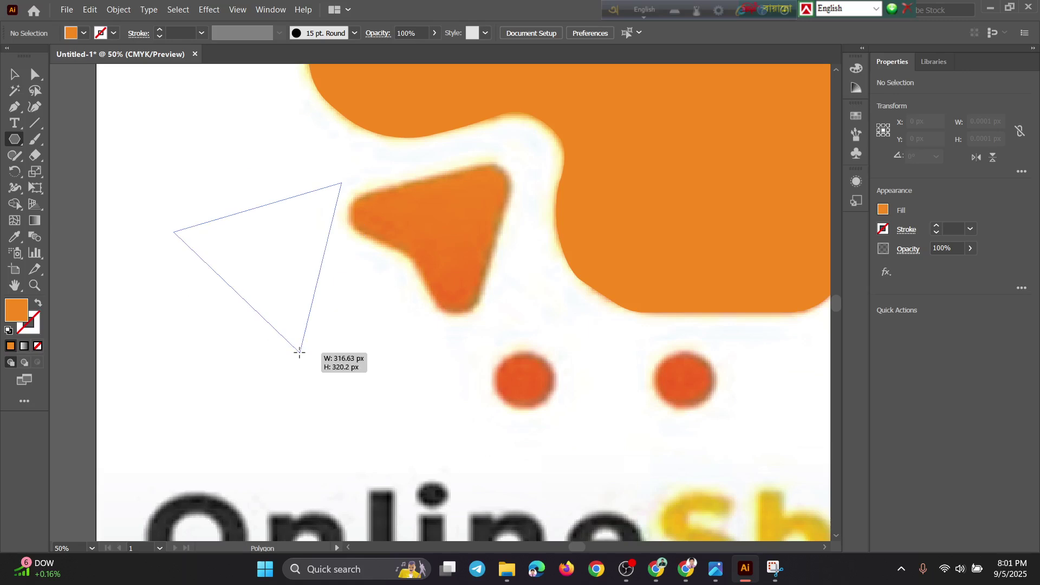
left_click_drag(300, 352, 364, 201)
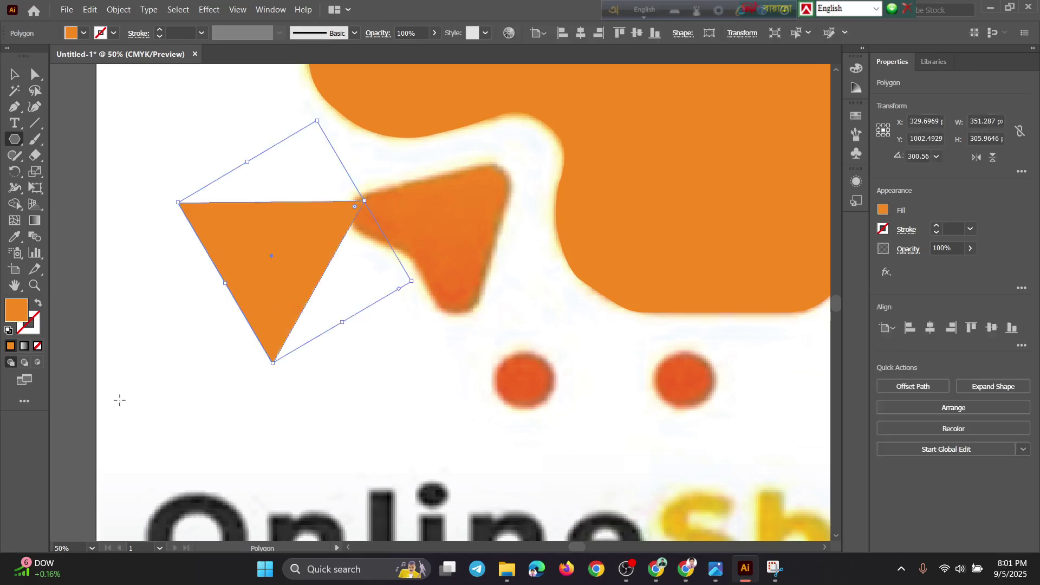
Fit the triangle over the reference arrow, rotating it to about 317° and scaling it to about 296 by 301 px.
key("v")
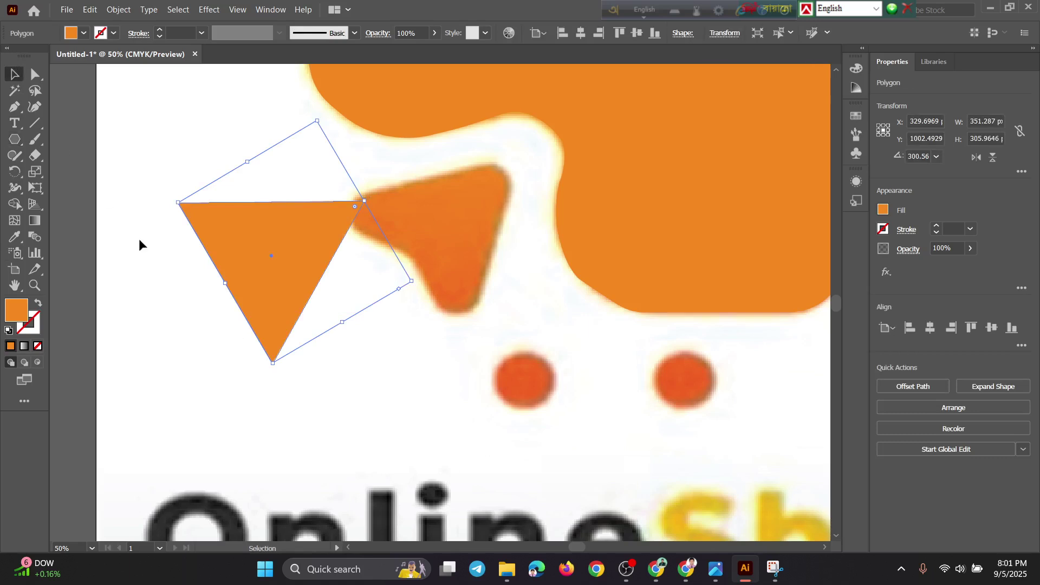
left_click_drag(234, 273, 407, 257)
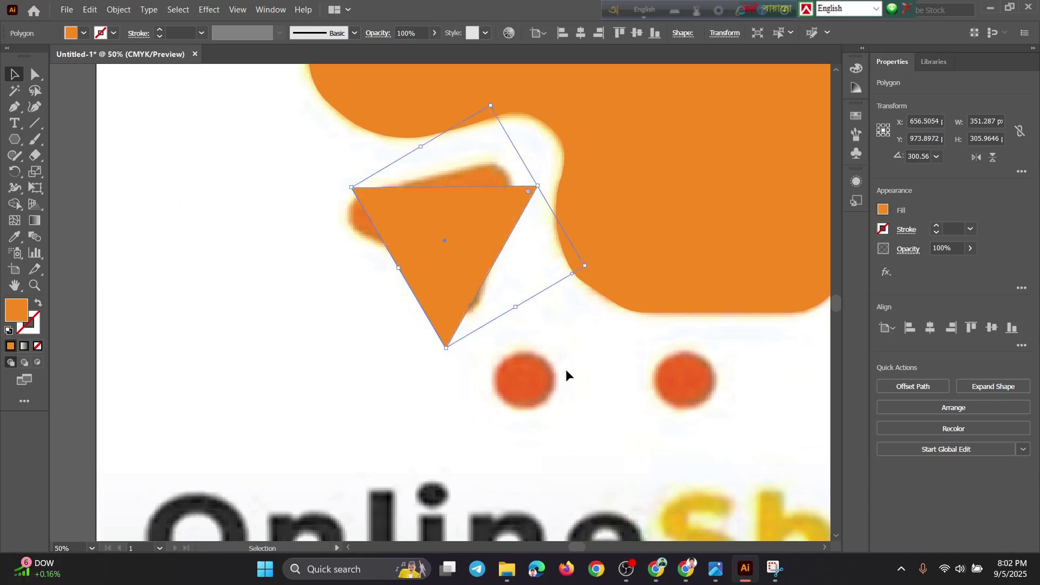
left_click_drag(590, 263, 562, 218)
left_click_drag(444, 264, 450, 249)
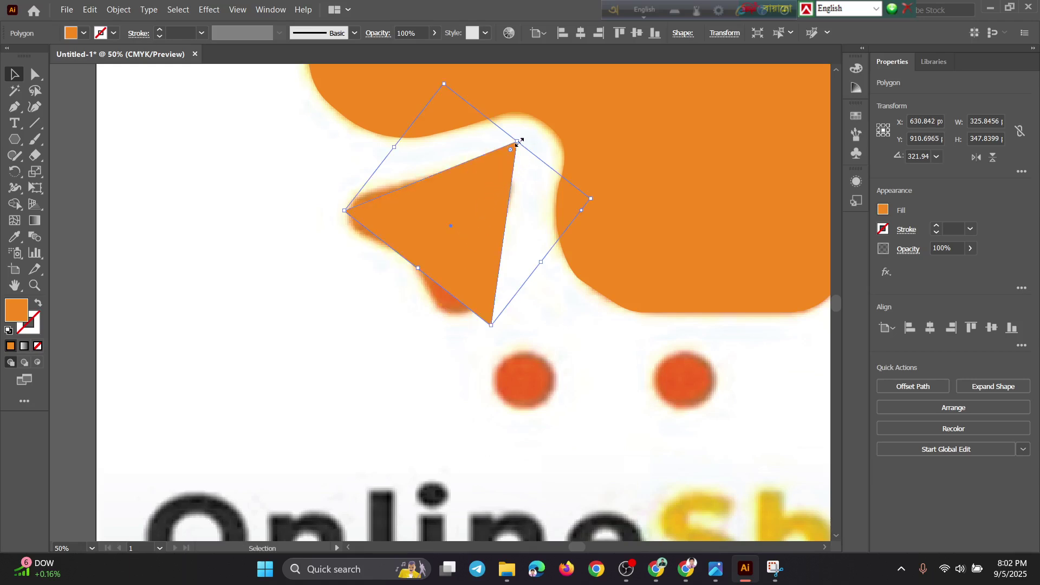
left_click_drag(522, 135, 526, 145)
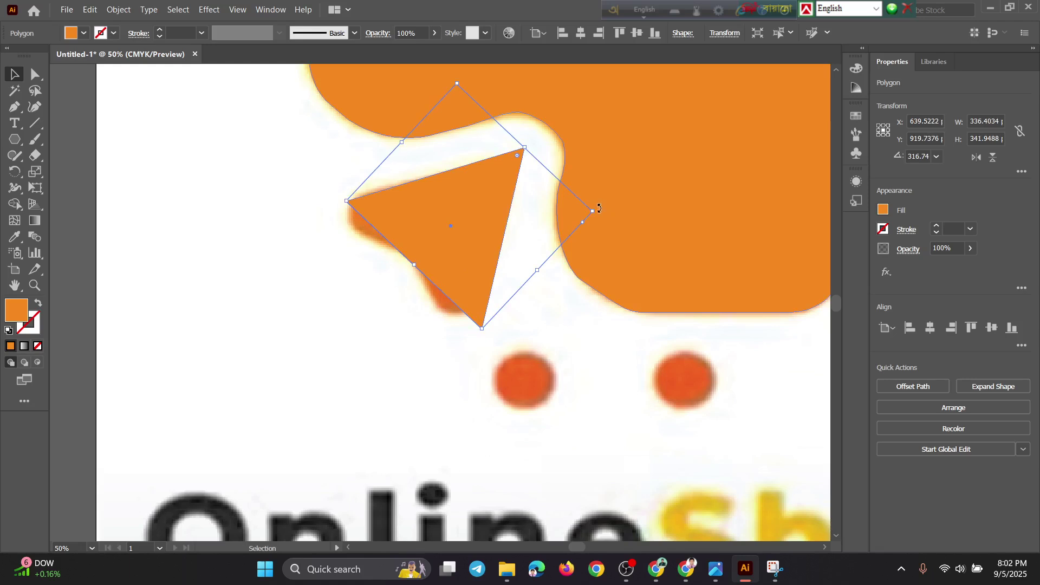
left_click_drag(596, 211, 562, 207)
left_click_drag(465, 239, 474, 247)
left_click(550, 293)
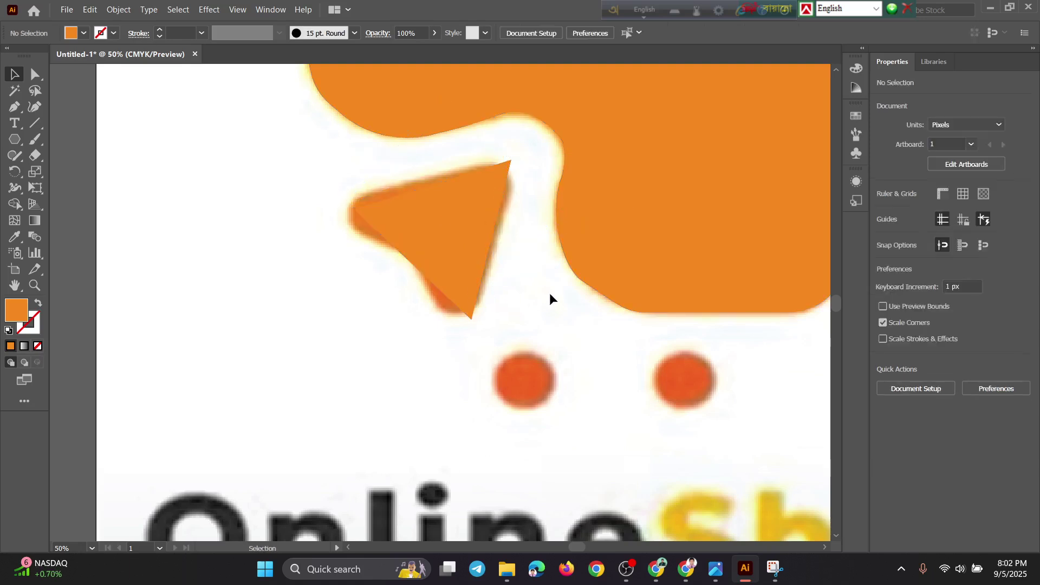
Round all three corners of the triangle to a radius of about 30 px.
left_click(452, 262)
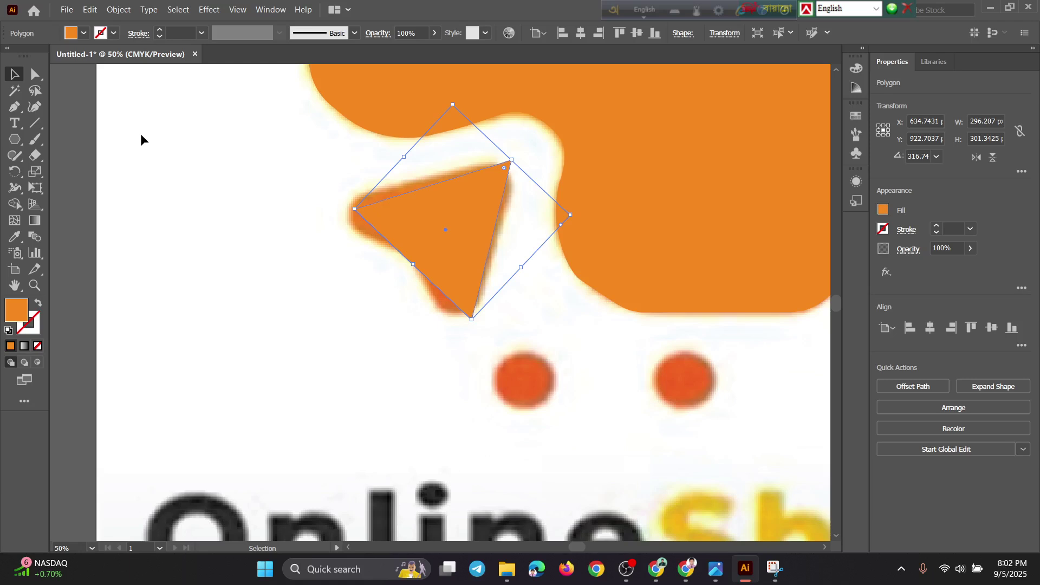
key("e")
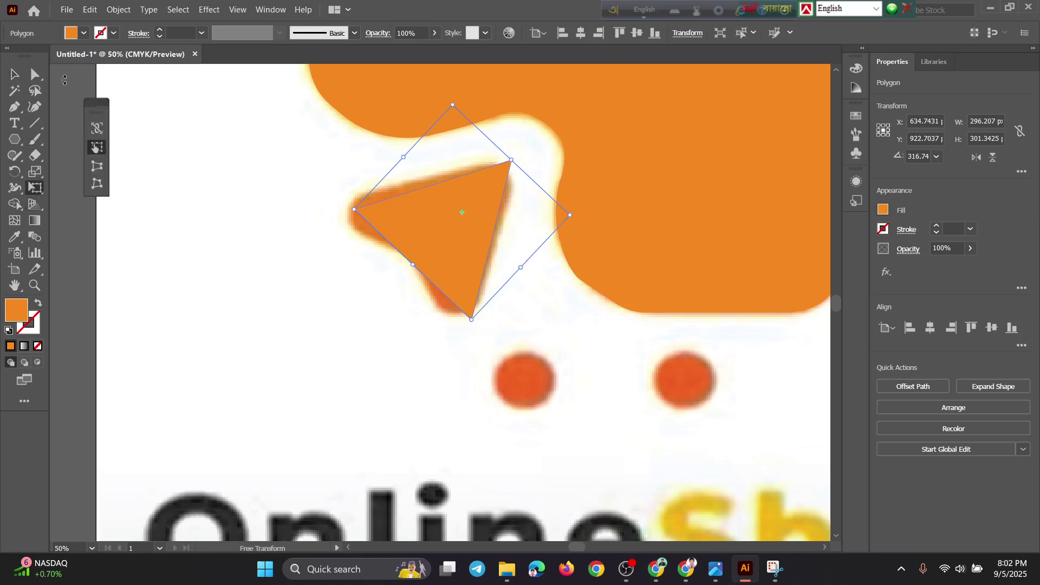
left_click(38, 75)
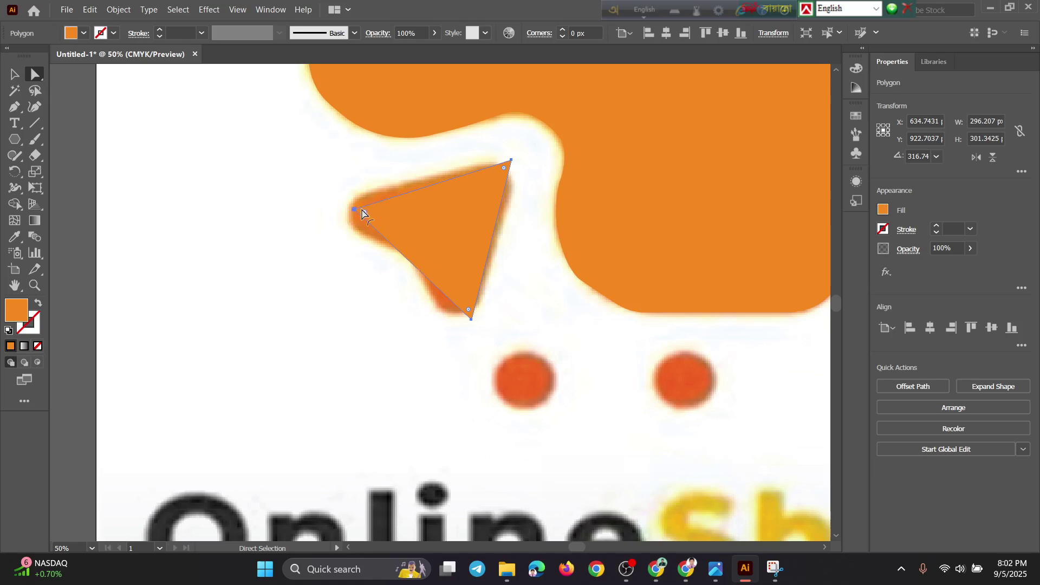
left_click_drag(365, 215, 382, 229)
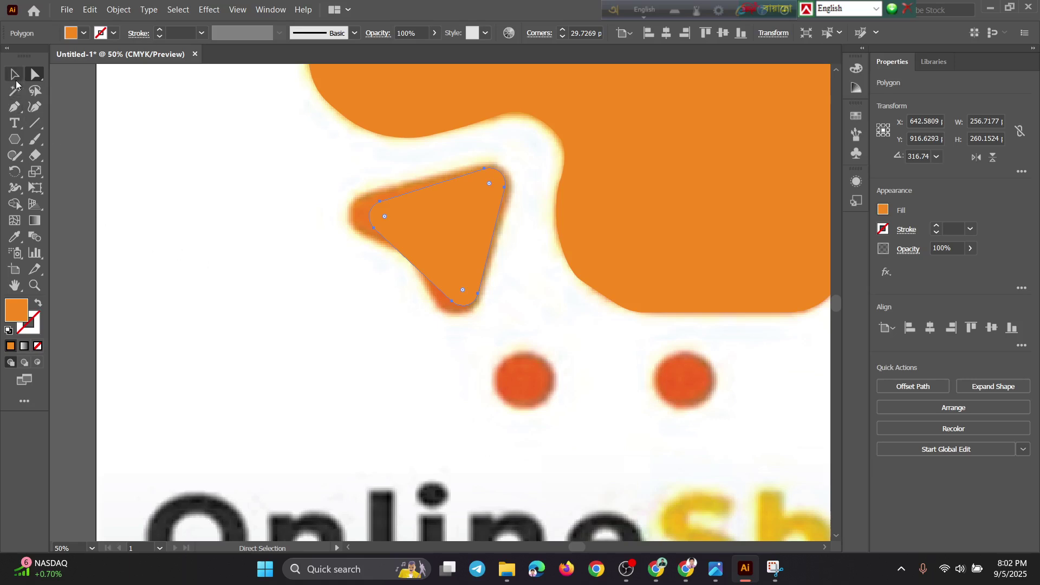
Add an anchor point near the middle of the rounded triangle's lower-left edge, at about X 595 px, Y 968 px.
left_click(20, 113)
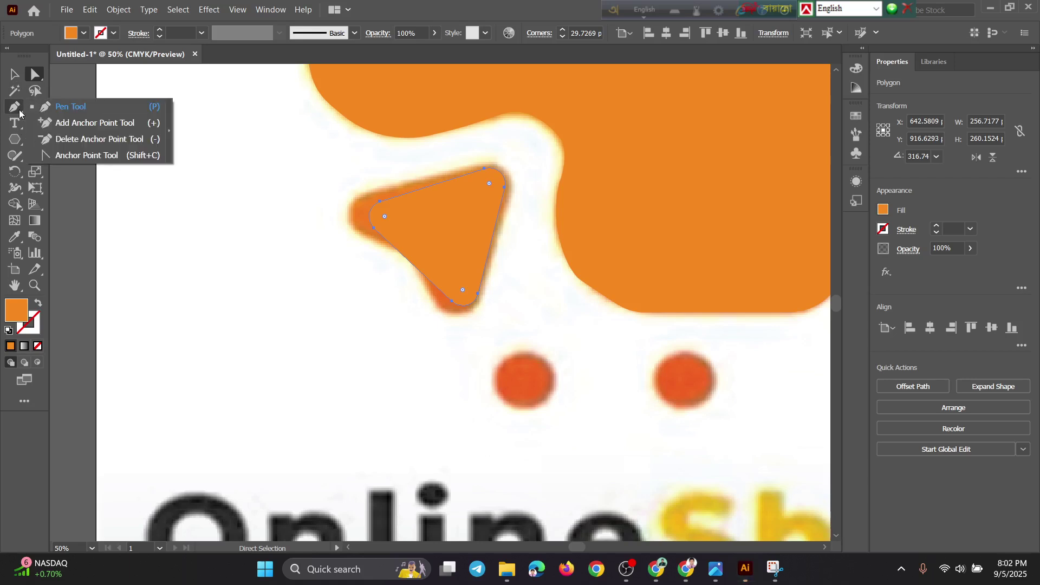
left_click(87, 123)
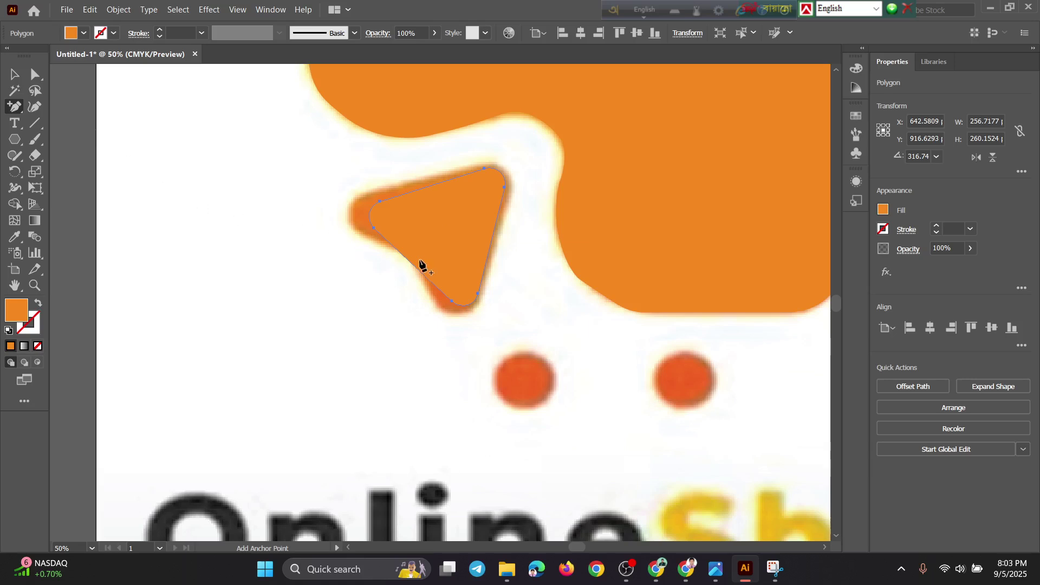
scroll(415, 272, "up", 3)
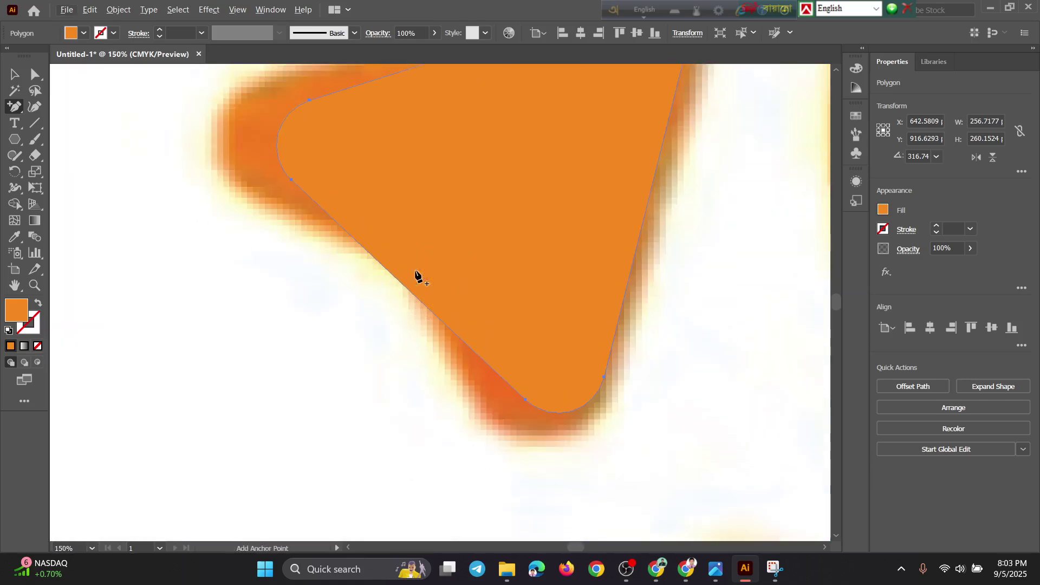
scroll(416, 309, "up", 2)
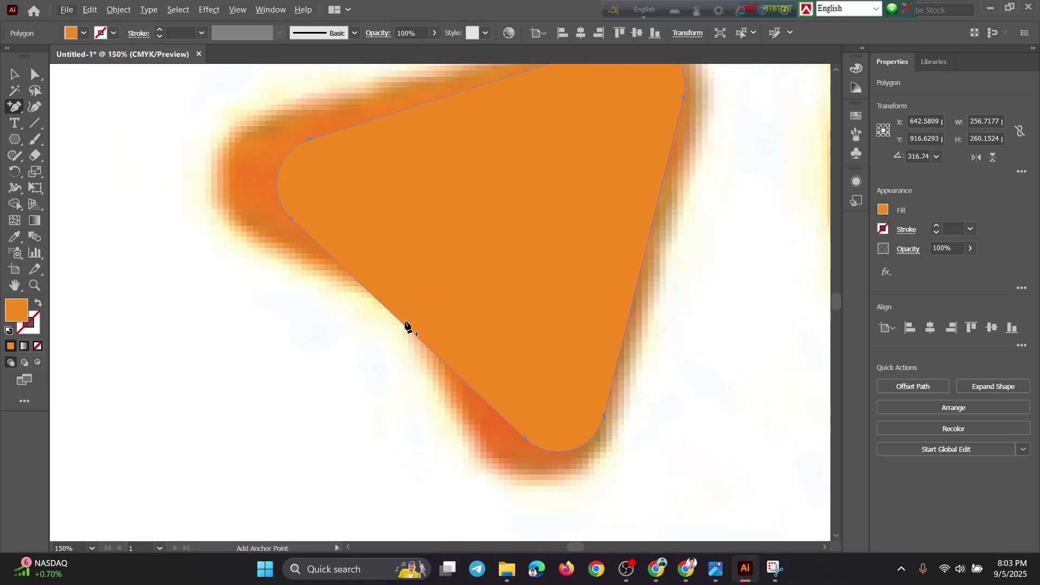
scroll(405, 325, "up", 1)
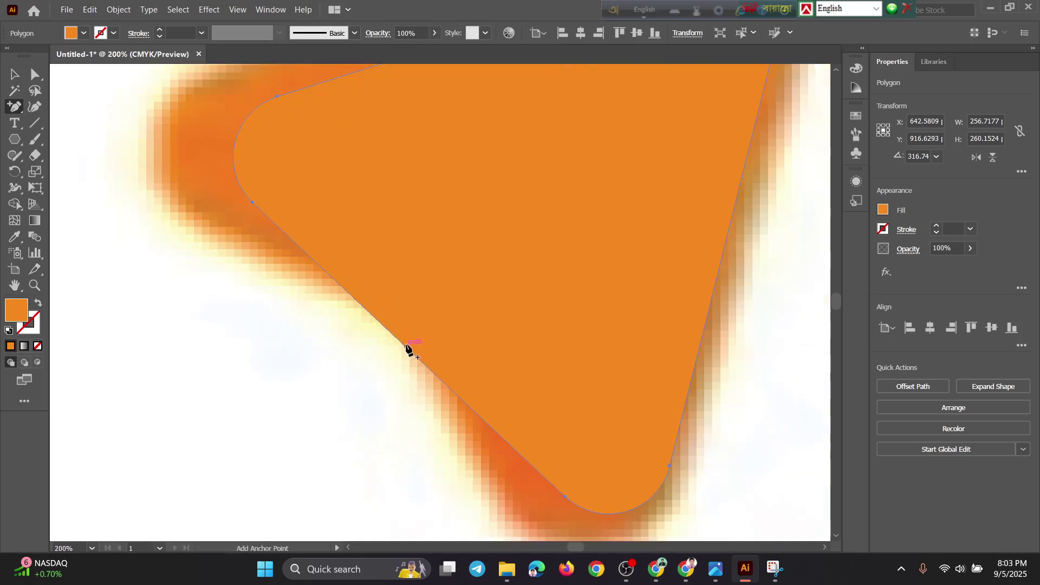
left_click(405, 346)
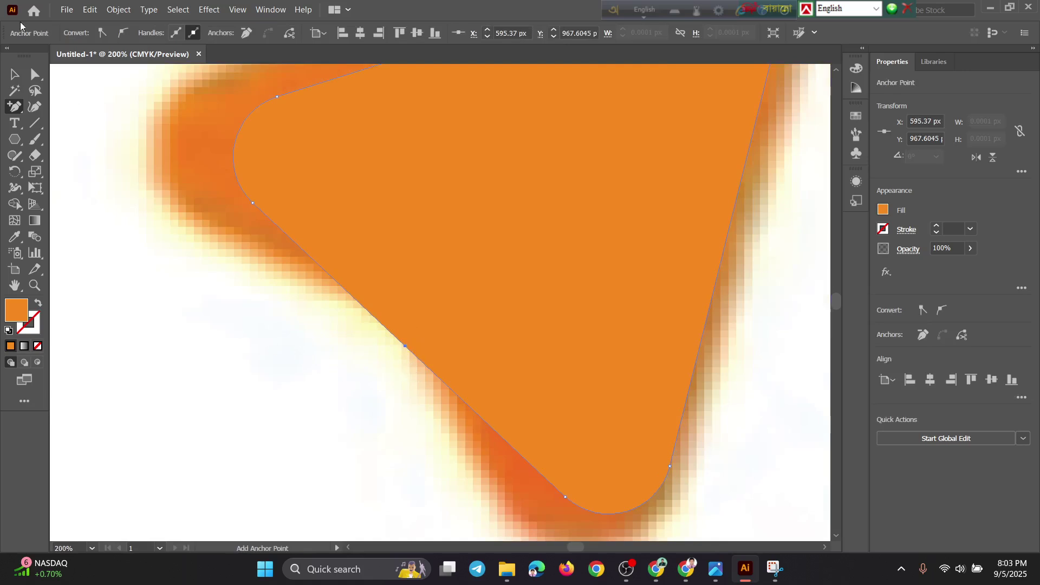
Move the new anchor point inward to about X 612 px, Y 954 px to form the arrow's notch.
left_click(38, 78)
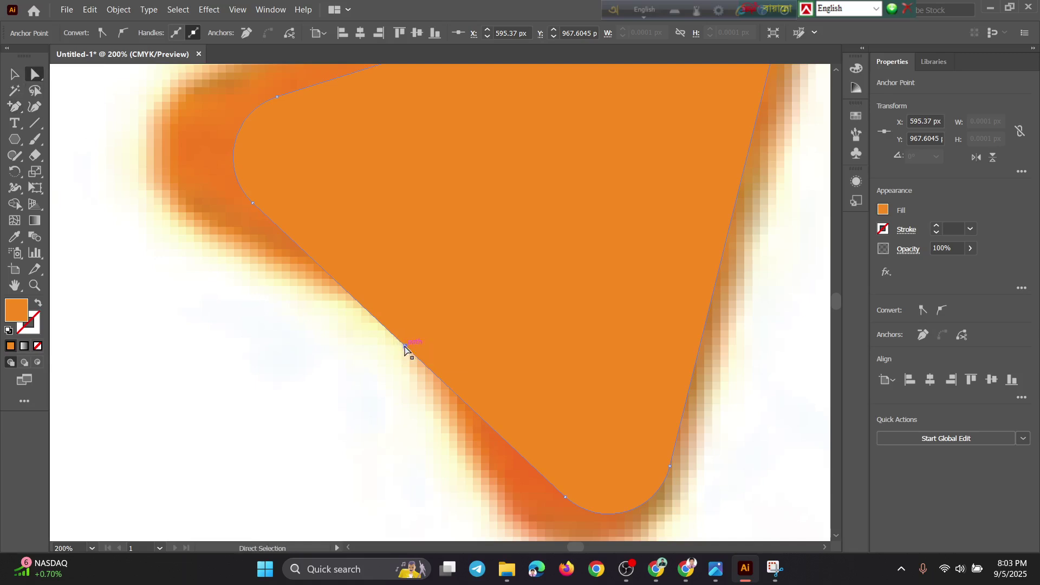
left_click_drag(405, 347, 429, 324)
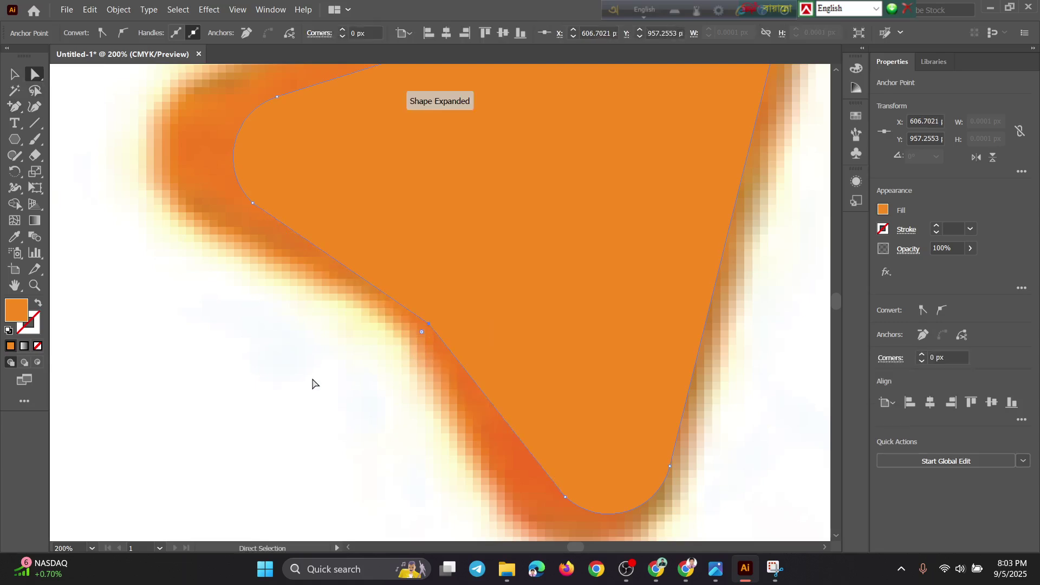
scroll(312, 384, "down", 2)
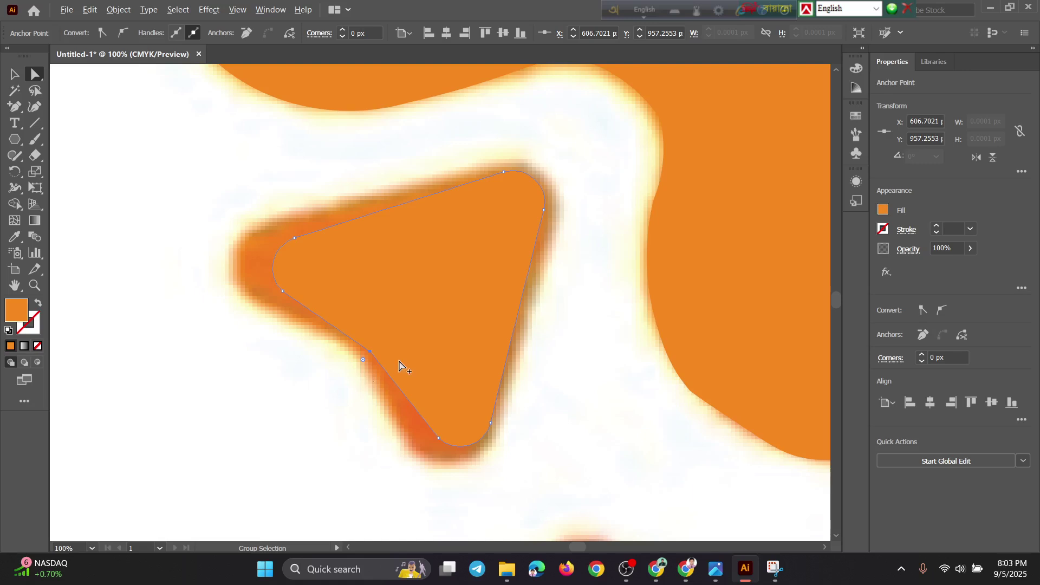
left_click_drag(369, 352, 375, 348)
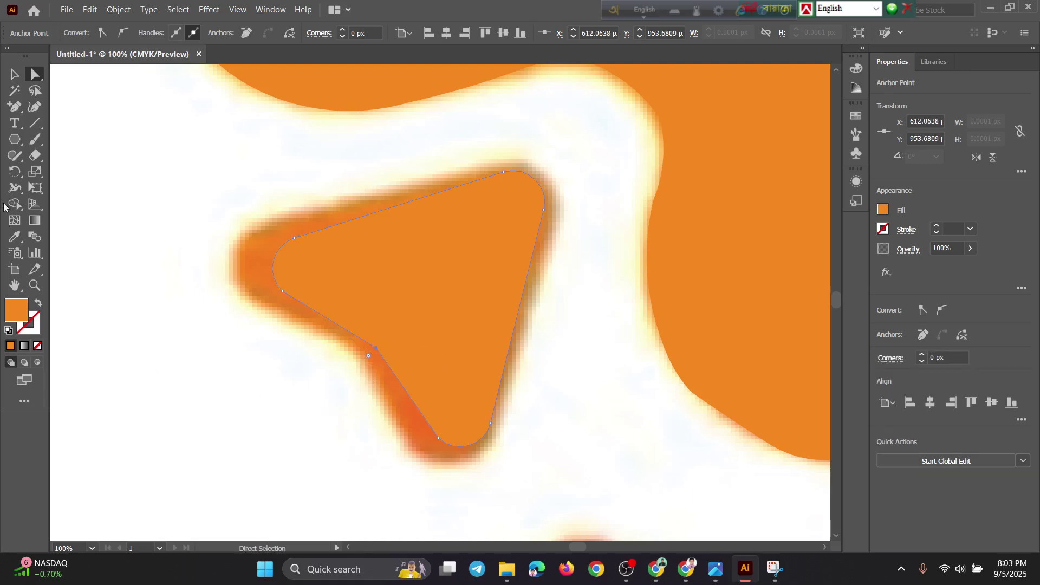
left_click(35, 111)
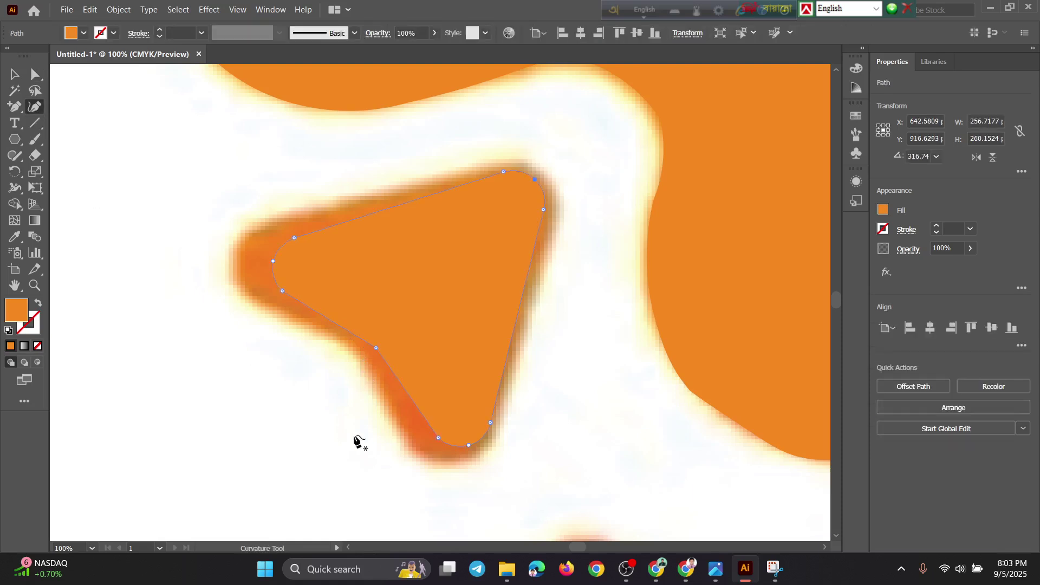
left_click(376, 347)
key("ctrl")
Move the notched triangle slightly down and left over the reference arrow, to about X 635 px, Y 920 px.
left_click(16, 76)
left_click(183, 388)
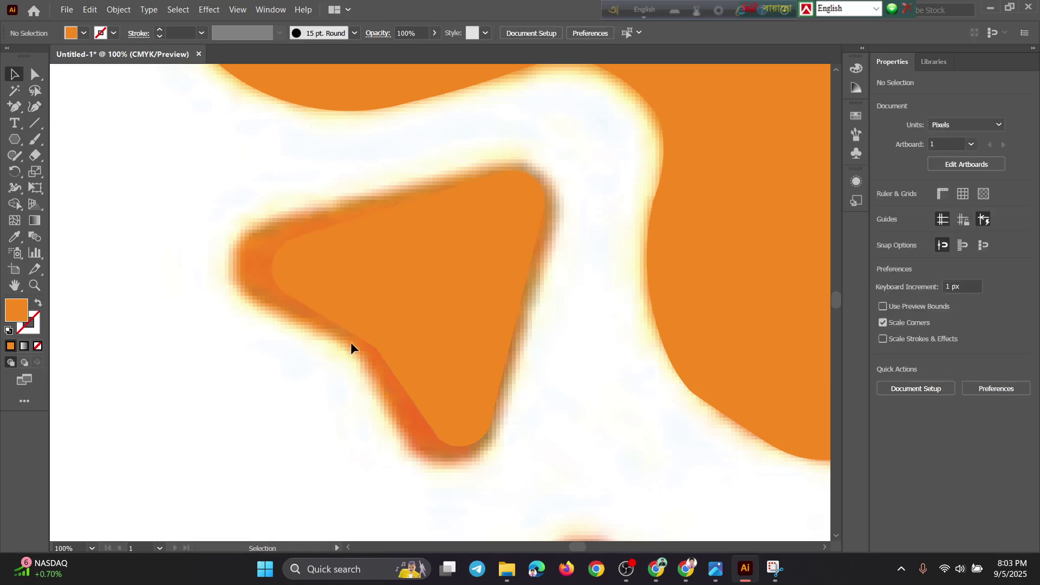
left_click(437, 310)
mouse_move(423, 309)
left_mouse_down()
mouse_move(409, 309)
mouse_move(431, 314)
left_mouse_up()
left_click(585, 409)
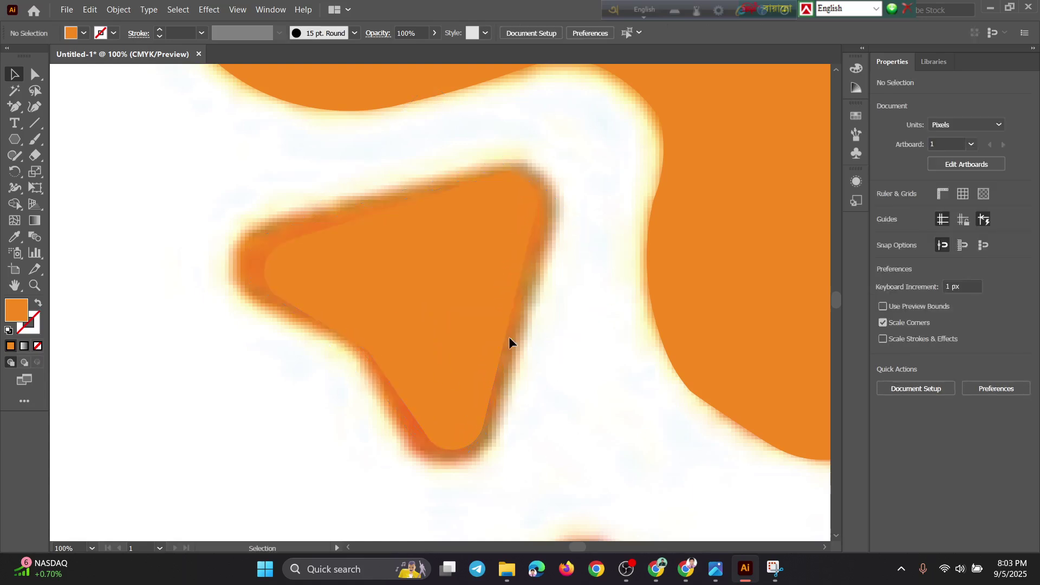
left_click(461, 299)
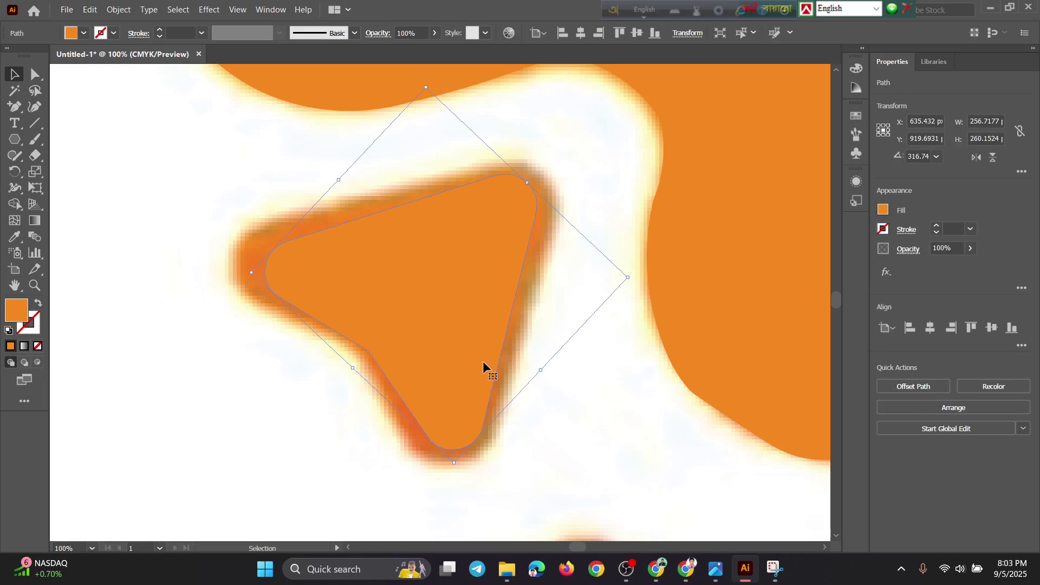
Reposition the yellow arc handle slightly lower over the reference handle, at about X 938 px, Y 409 px.
scroll(508, 394, "down", 2)
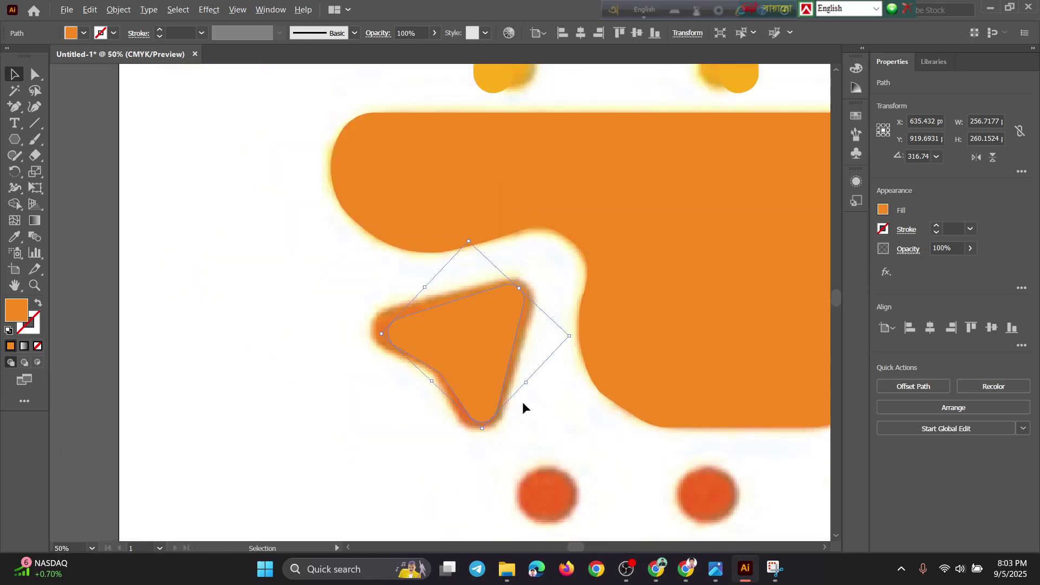
left_click_drag(576, 429, 351, 379)
scroll(364, 379, "down", 1)
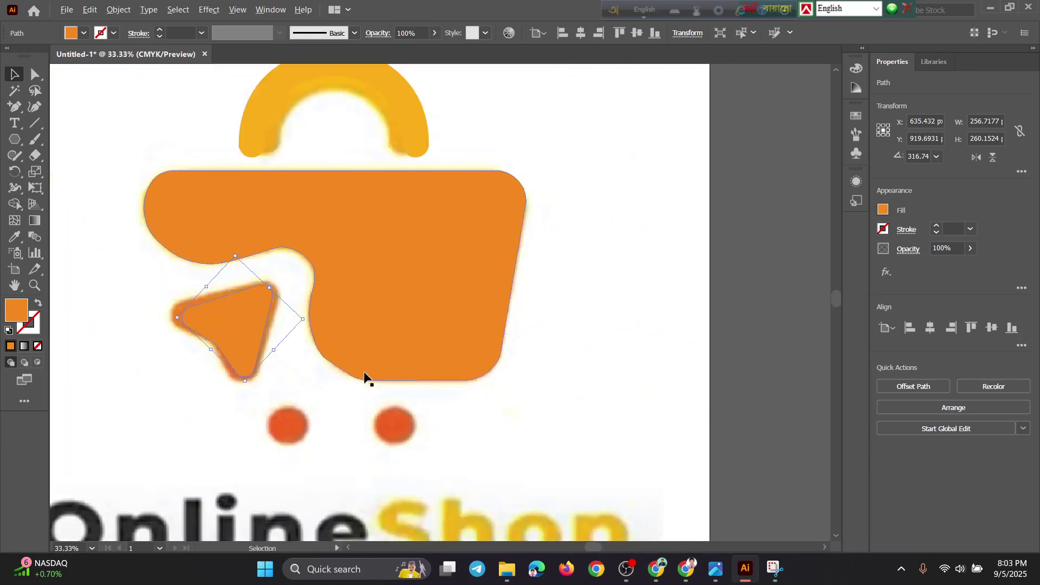
left_click_drag(436, 288, 480, 351)
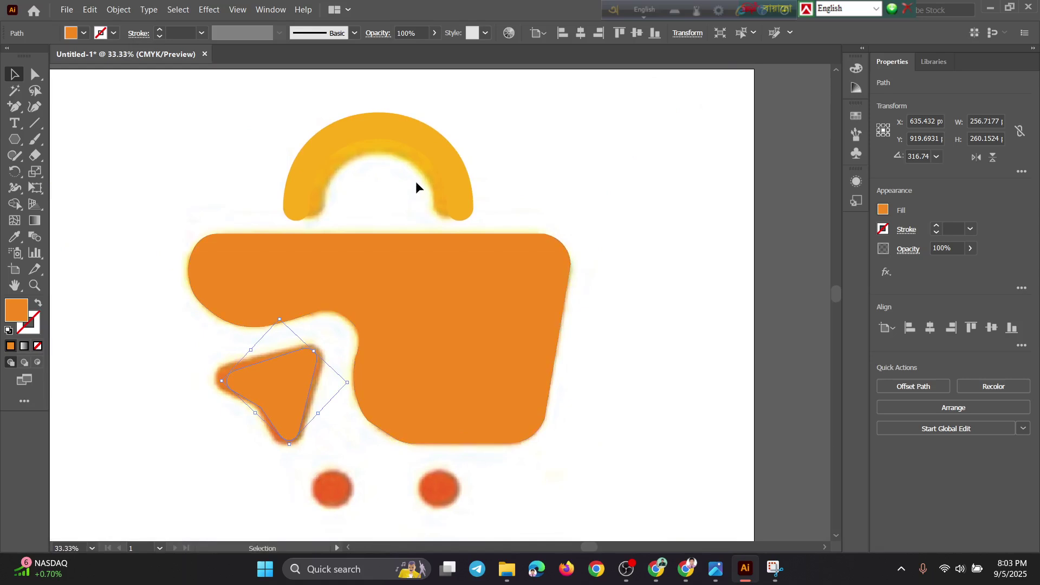
left_click(436, 173)
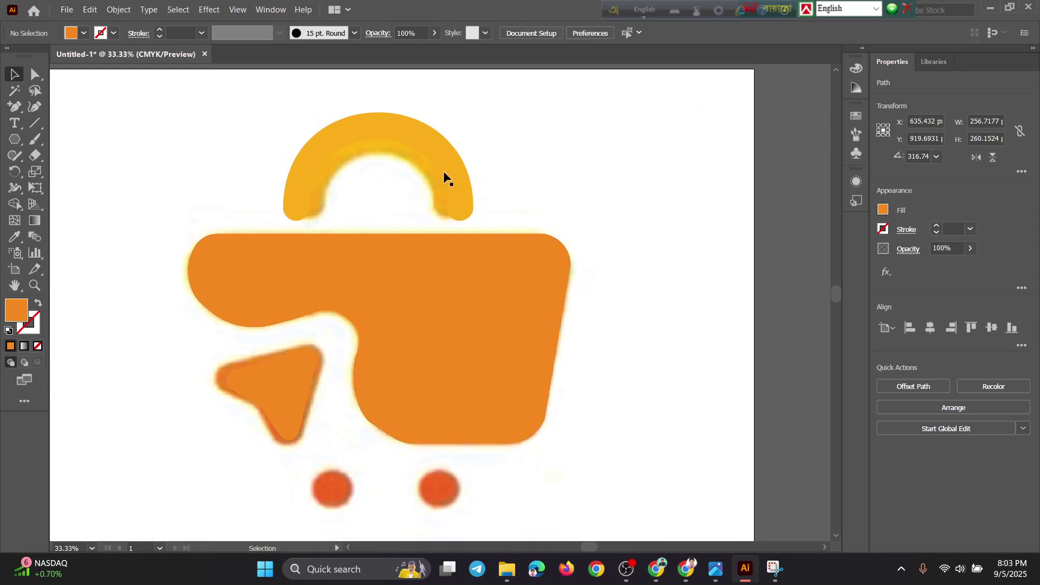
left_click(243, 167)
left_click(300, 208)
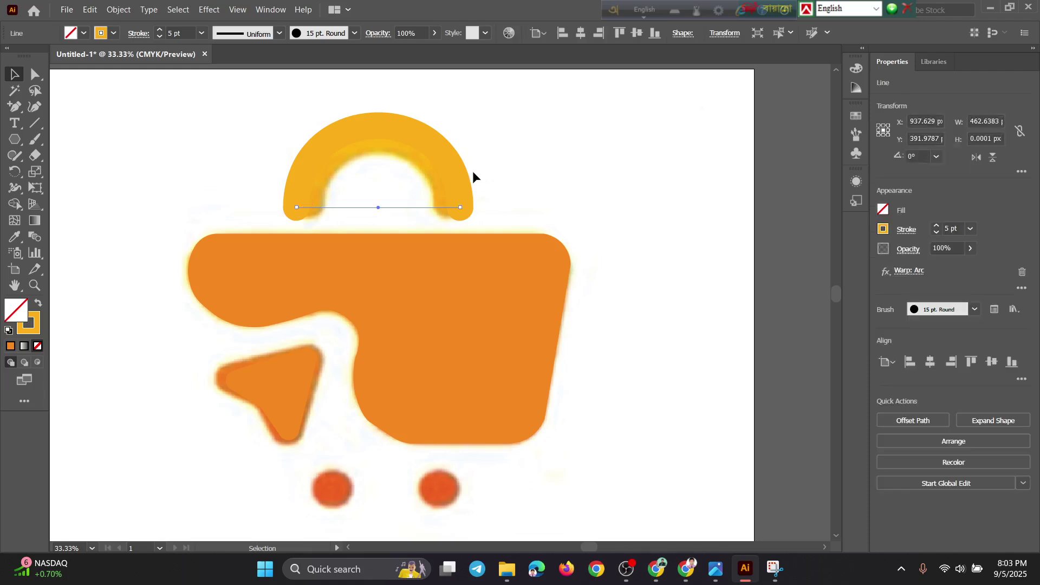
left_click(603, 188)
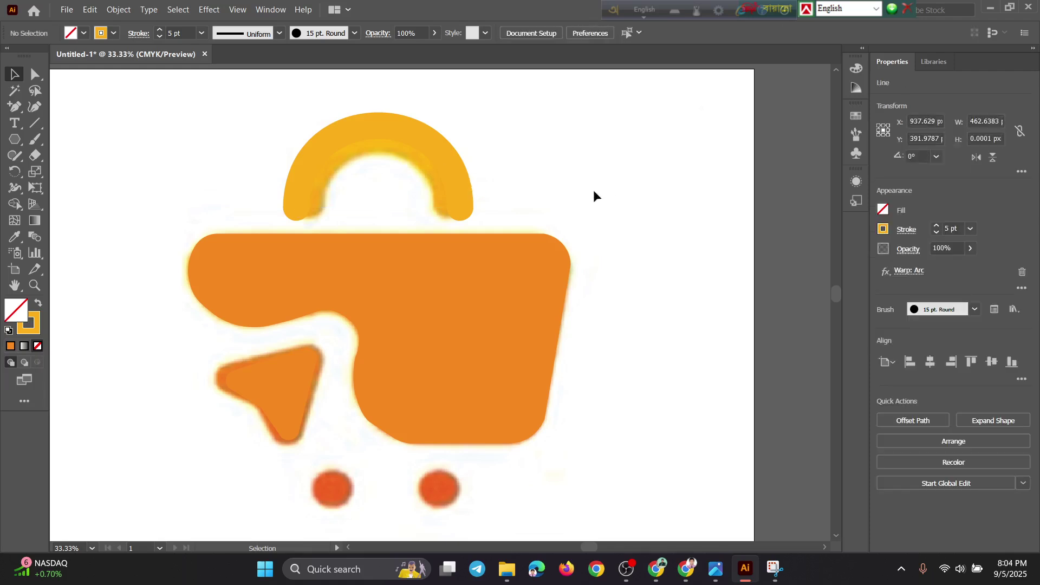
left_click_drag(450, 186, 627, 217)
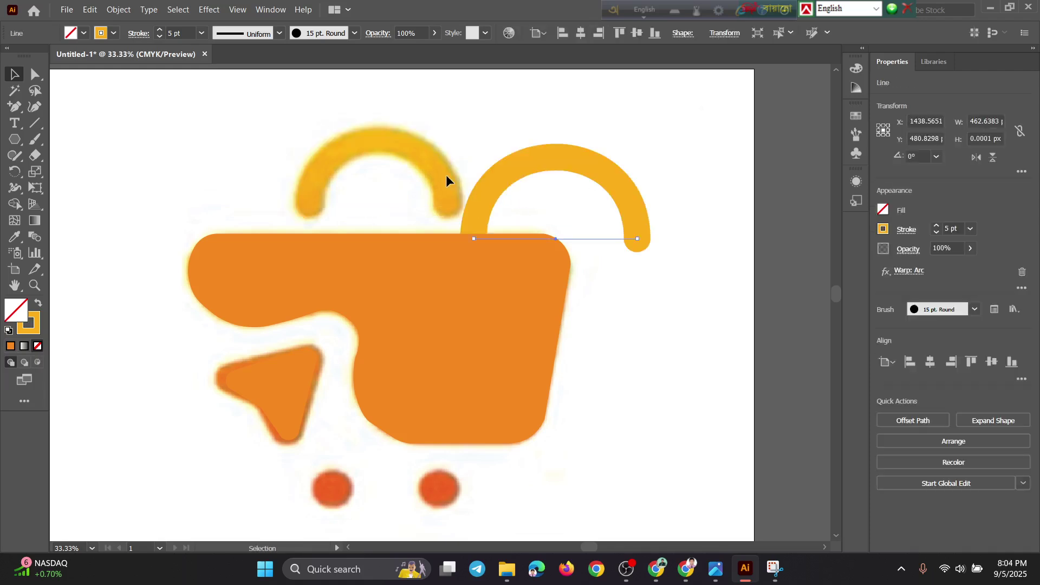
left_click_drag(545, 161, 366, 135)
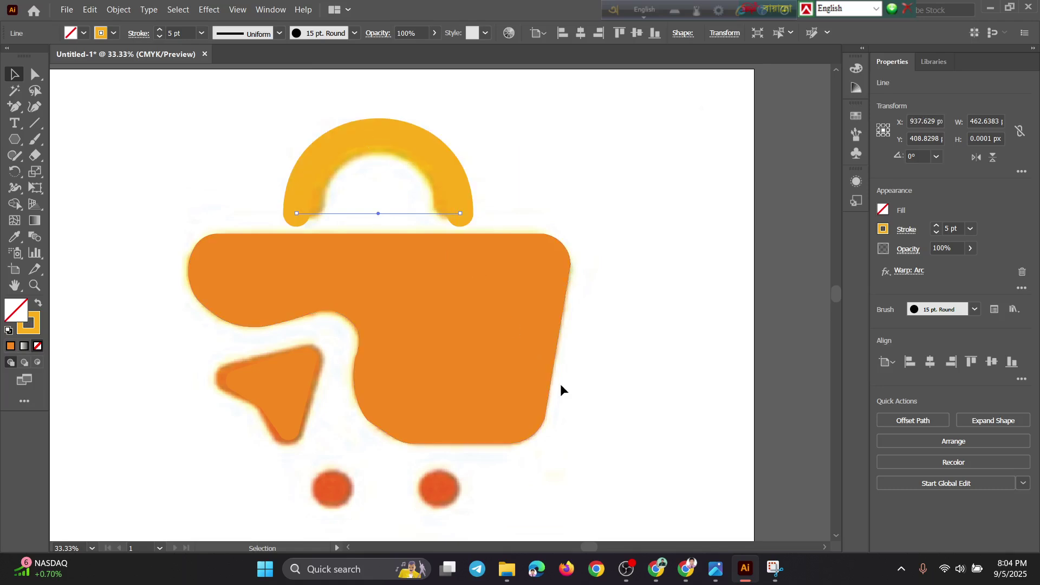
left_click(431, 308)
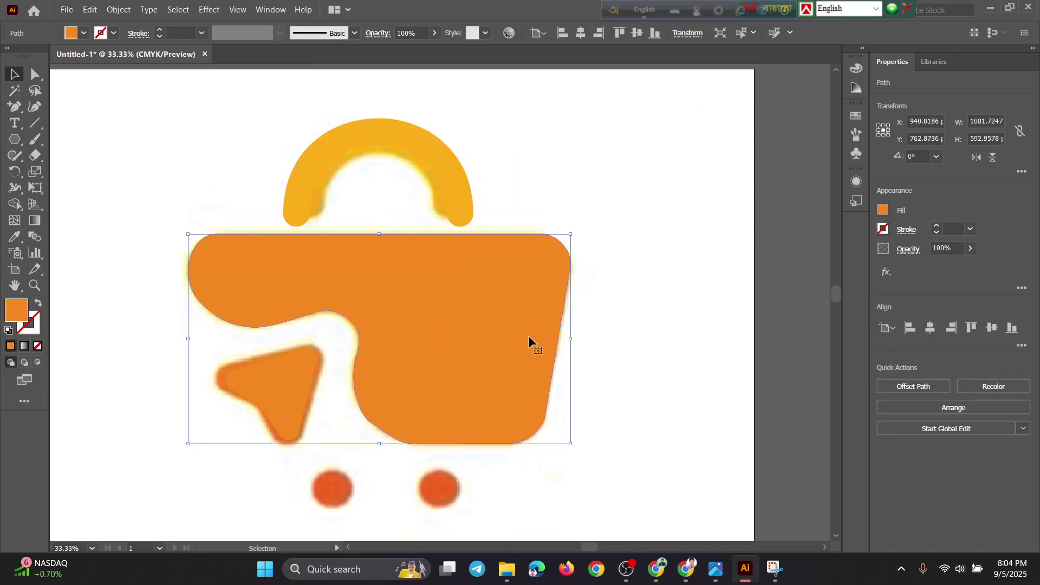
left_click(619, 370)
Draw an orange circle about 89 px across over the left red wheel below the cart body.
scroll(401, 414, "down", 2)
scroll(355, 437, "down", 1)
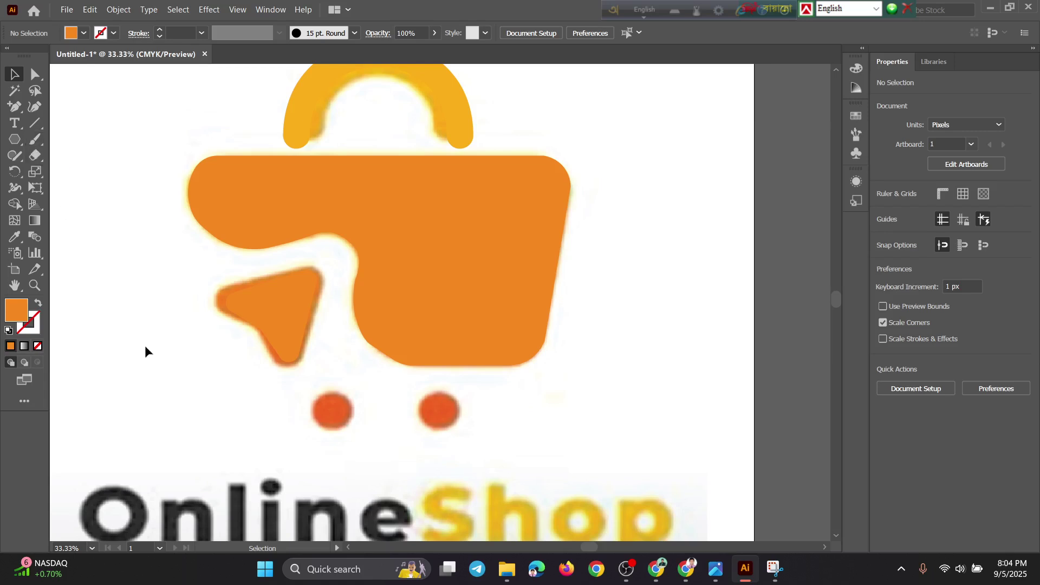
right_click(15, 140)
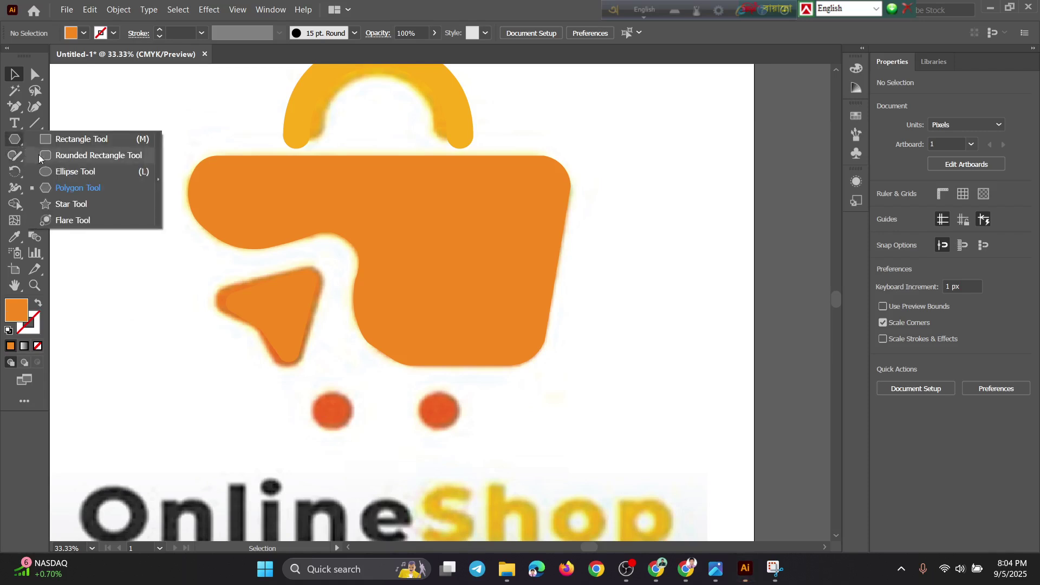
left_click(89, 172)
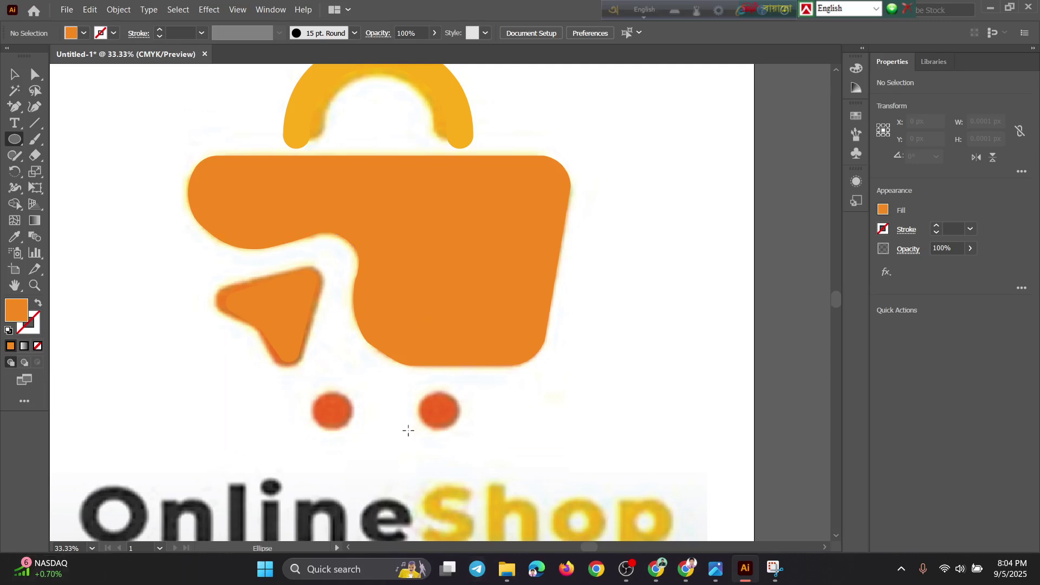
scroll(409, 431, "down", 1)
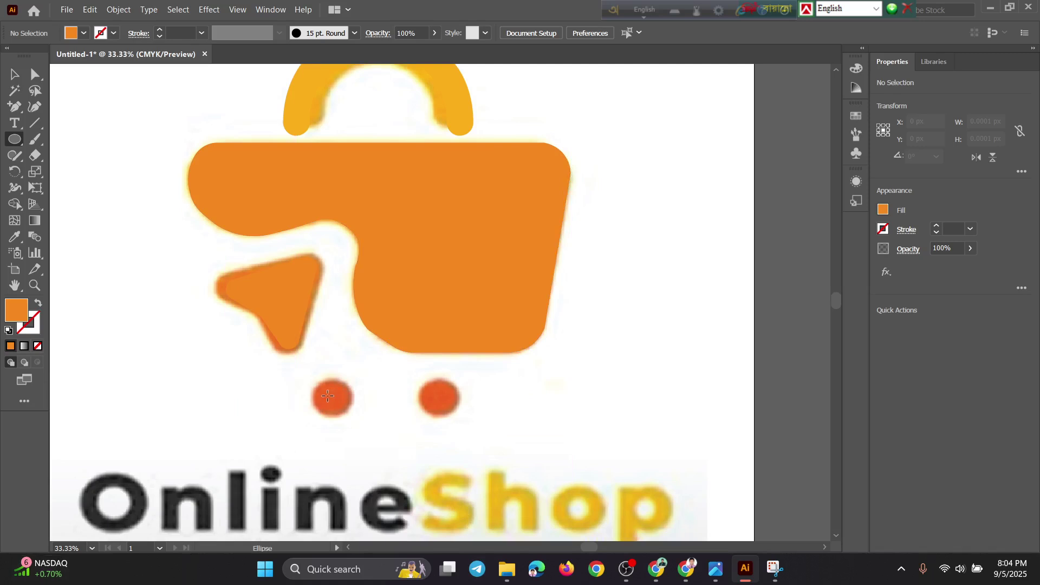
left_click_drag(333, 397, 345, 412)
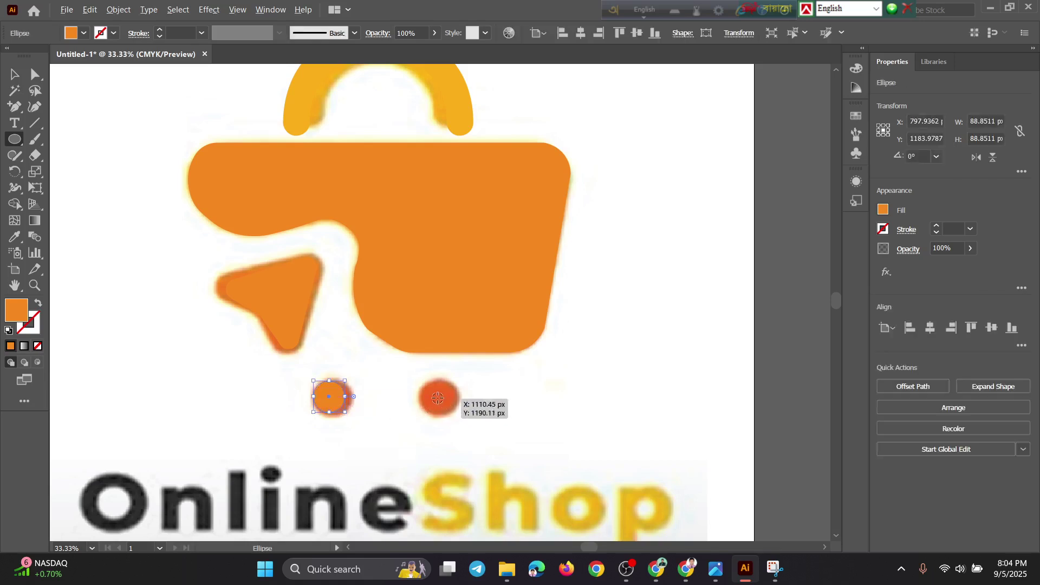
Draw an orange circle about 112 px across over the right red wheel, undoing a first smaller attempt.
left_click_drag(436, 396, 456, 416)
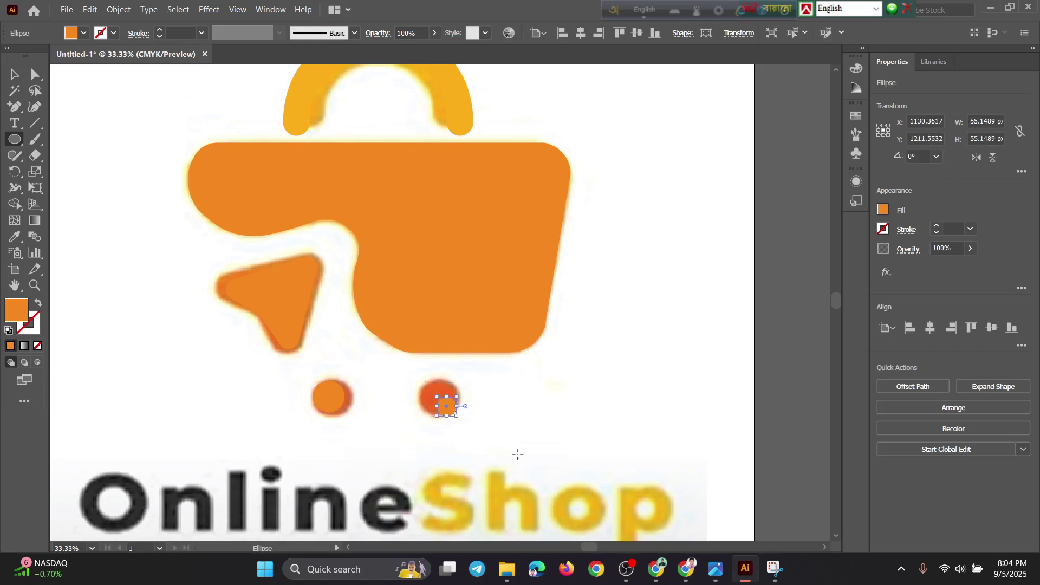
key("ctrl+z")
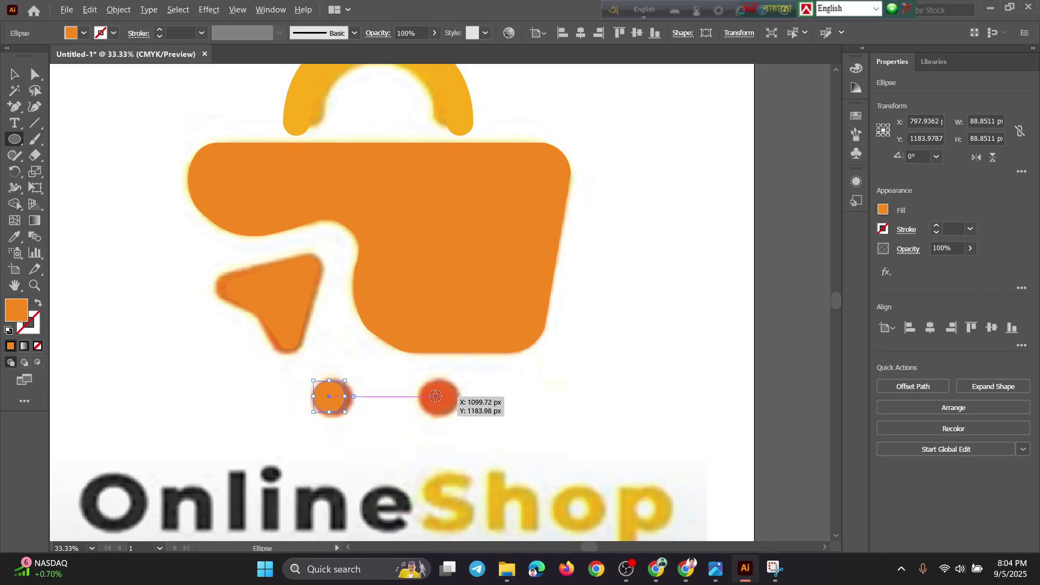
left_click_drag(436, 396, 454, 417)
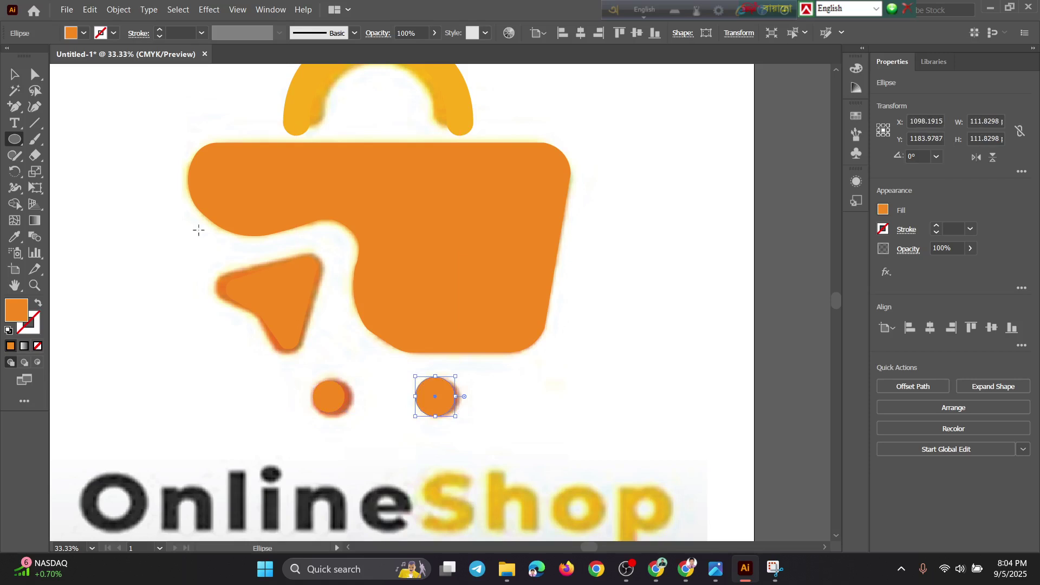
Delete the smaller orange circle over the left wheel.
left_click(15, 76)
left_click(323, 397)
left_click(427, 399)
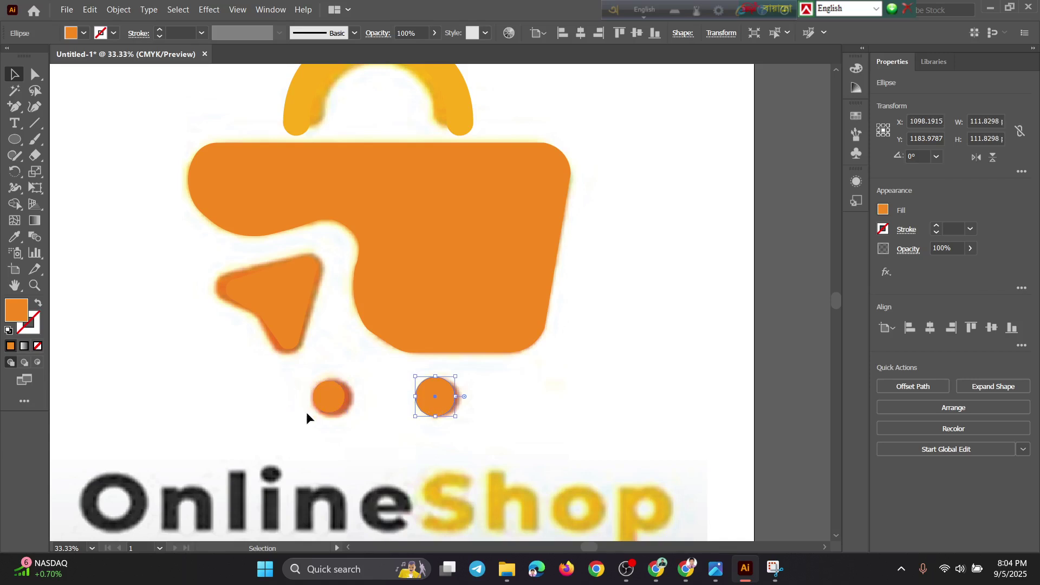
left_click(326, 401)
key("Delete")
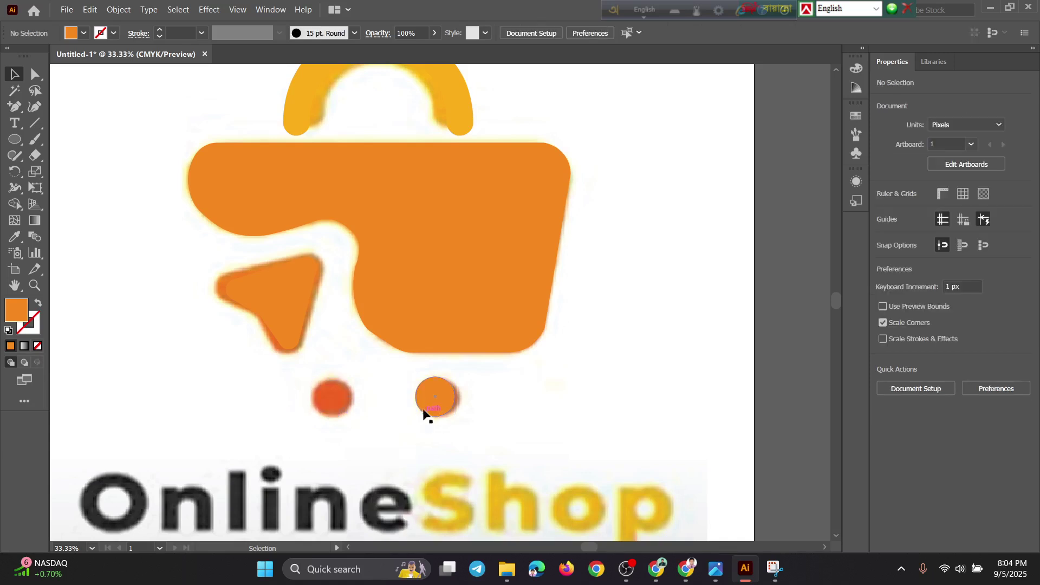
Duplicate the orange circle on the right wheel onto the left red wheel, about 286 px away horizontally.
left_click(429, 412)
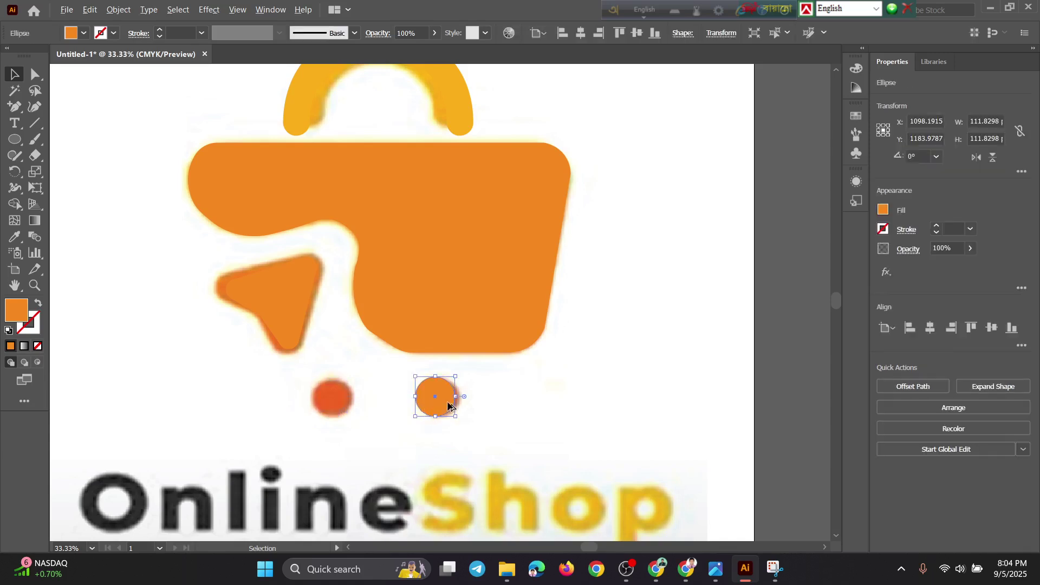
left_click_drag(443, 403, 343, 404)
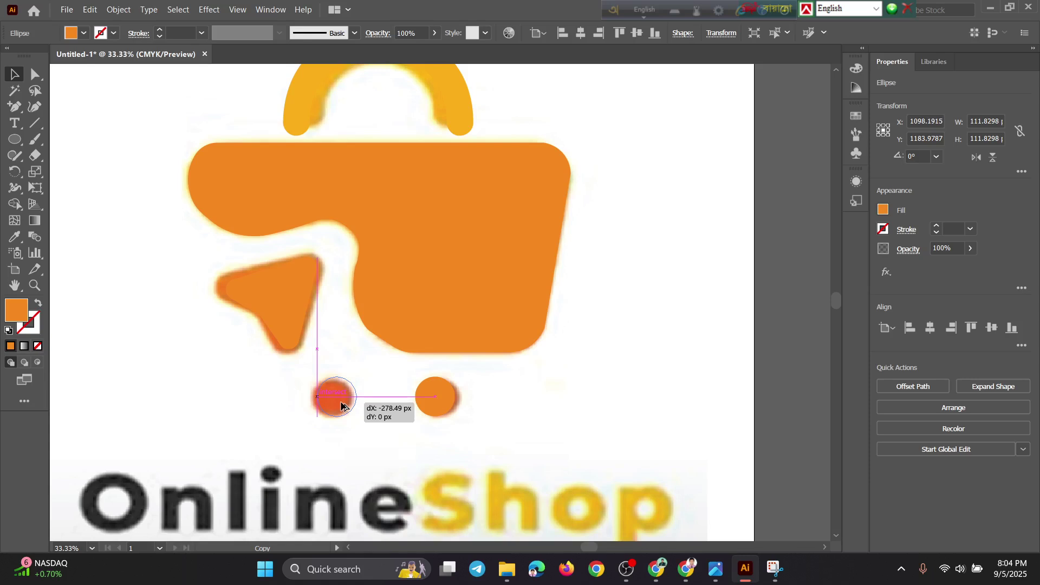
left_click_drag(341, 406, 339, 407)
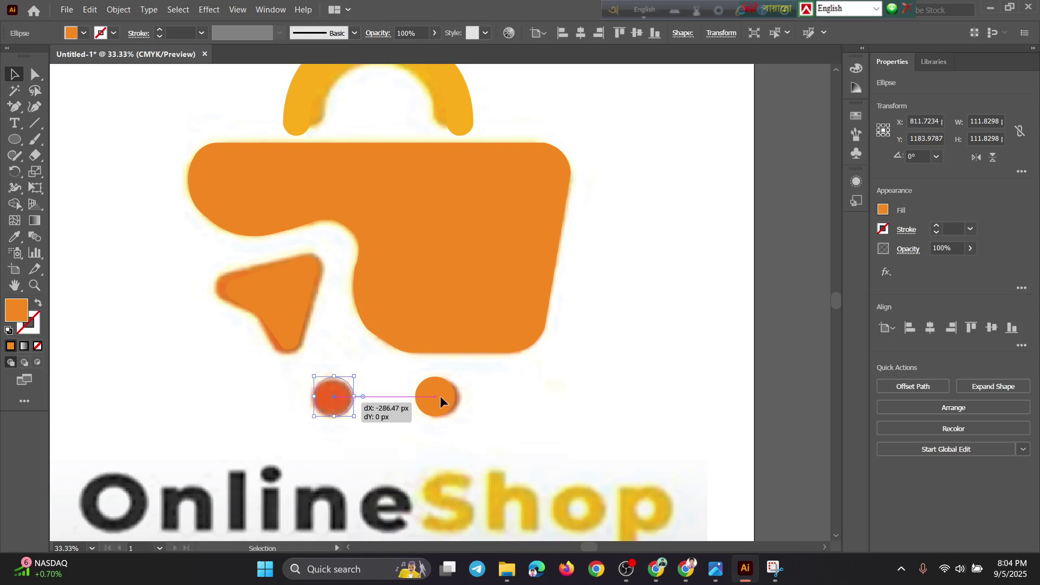
left_click(557, 360)
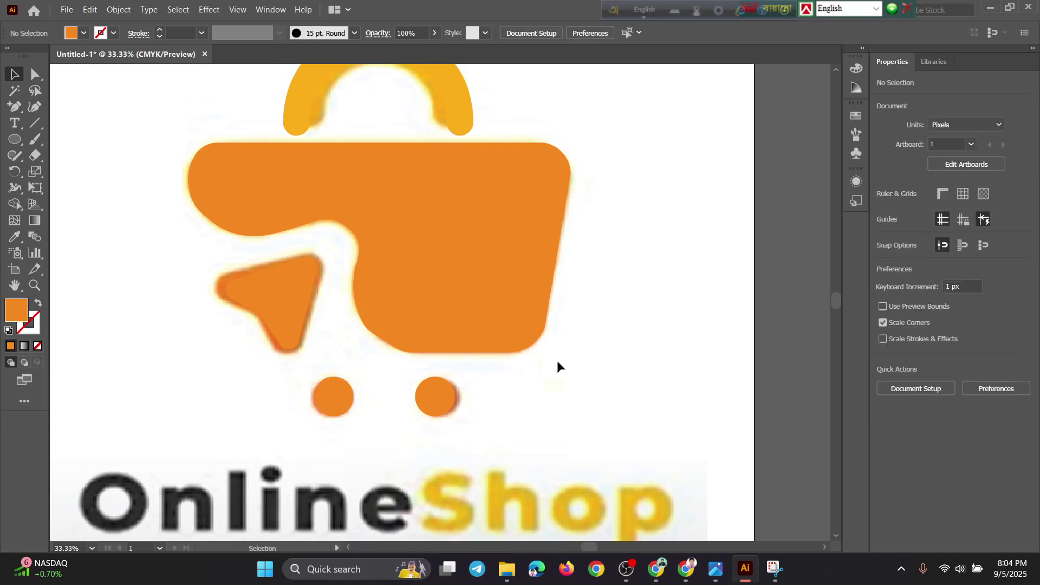
left_click(492, 348)
left_click(447, 410)
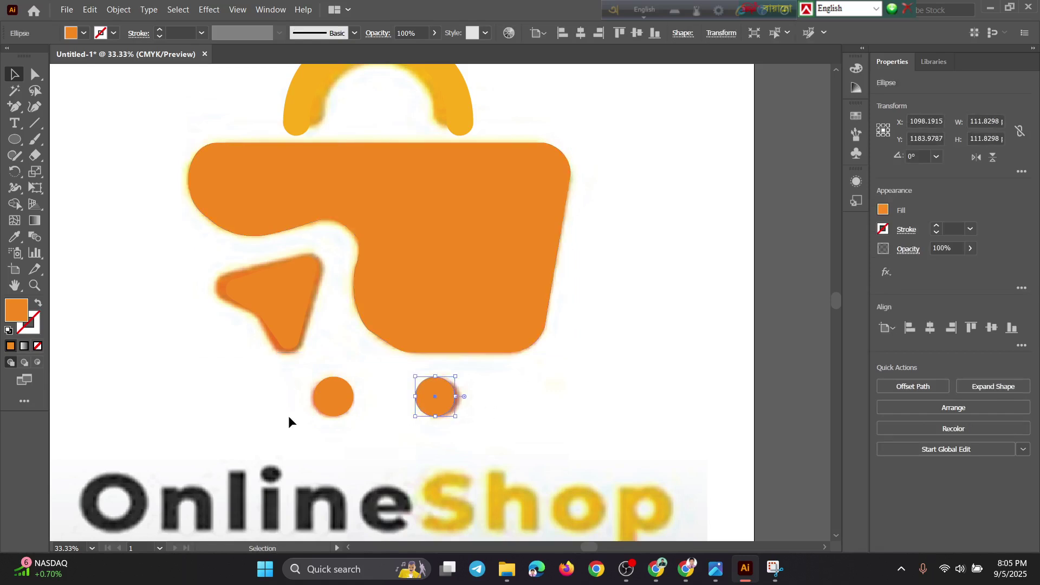
left_click(331, 397)
left_click(568, 405)
left_click(515, 343)
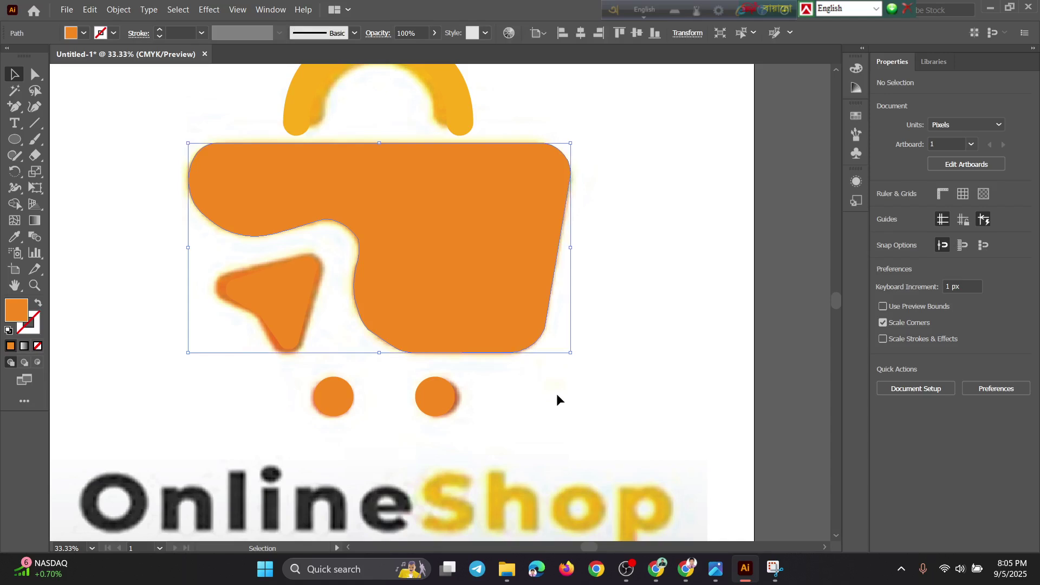
scroll(561, 394, "up", 1)
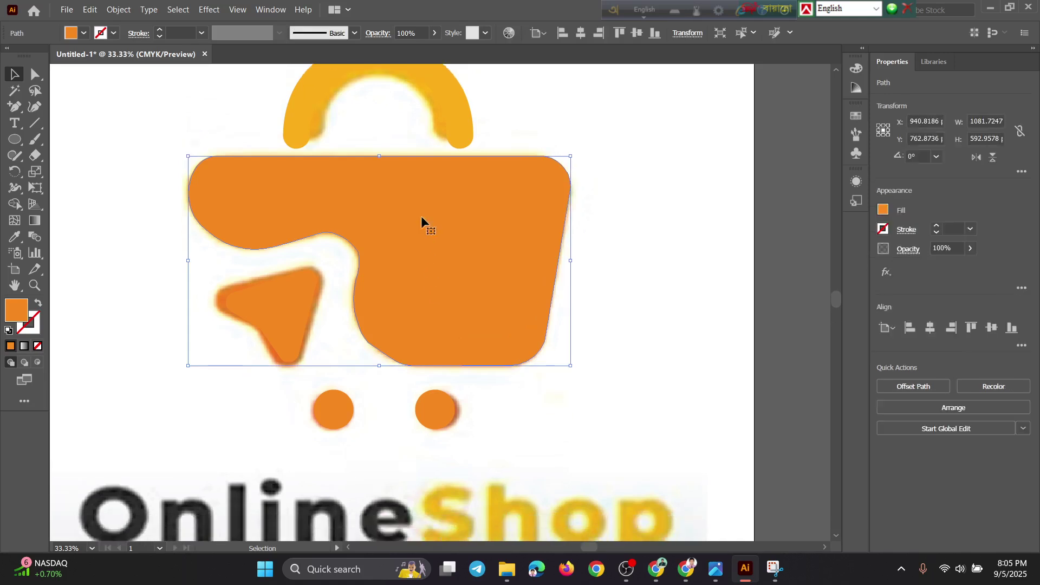
left_click(454, 113)
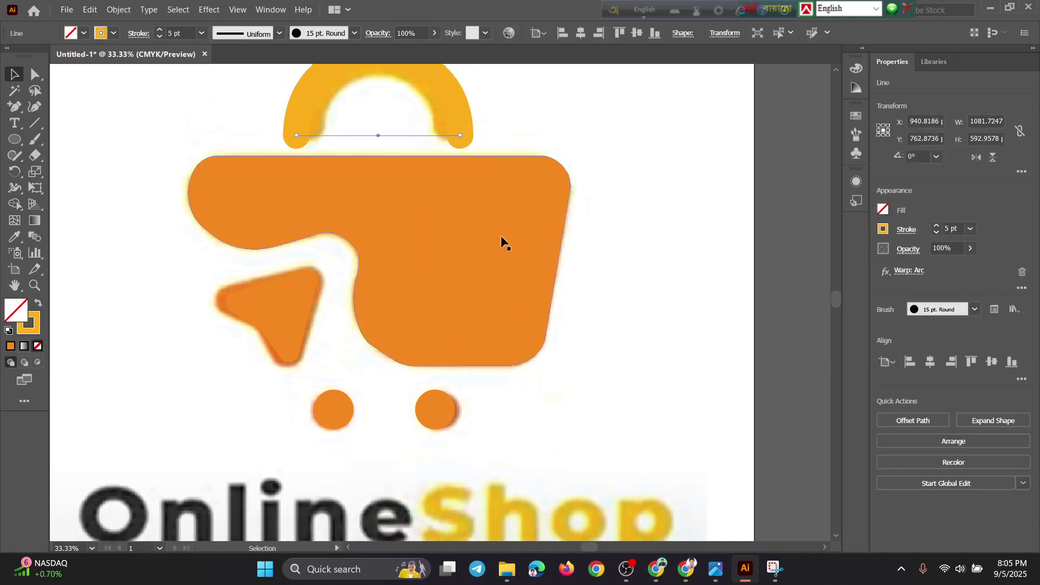
Delete the orange vector cart body covering the reference image.
left_click(469, 288)
left_click_drag(497, 287, 561, 323)
key("Delete")
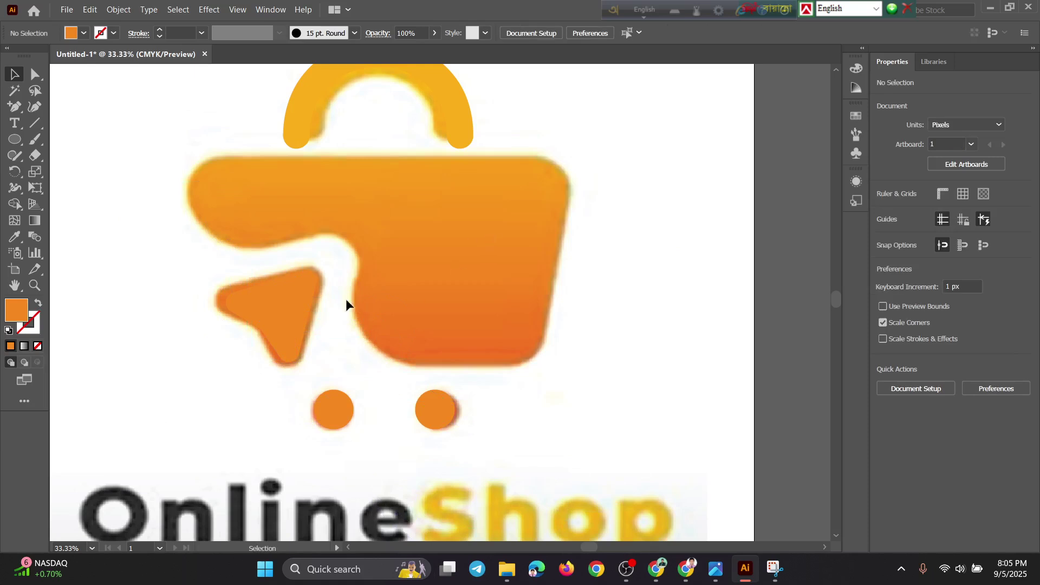
Move the orange arrow piece off its reference to the empty area below left, at about X 340 px, Y 1184 px.
left_click(301, 303)
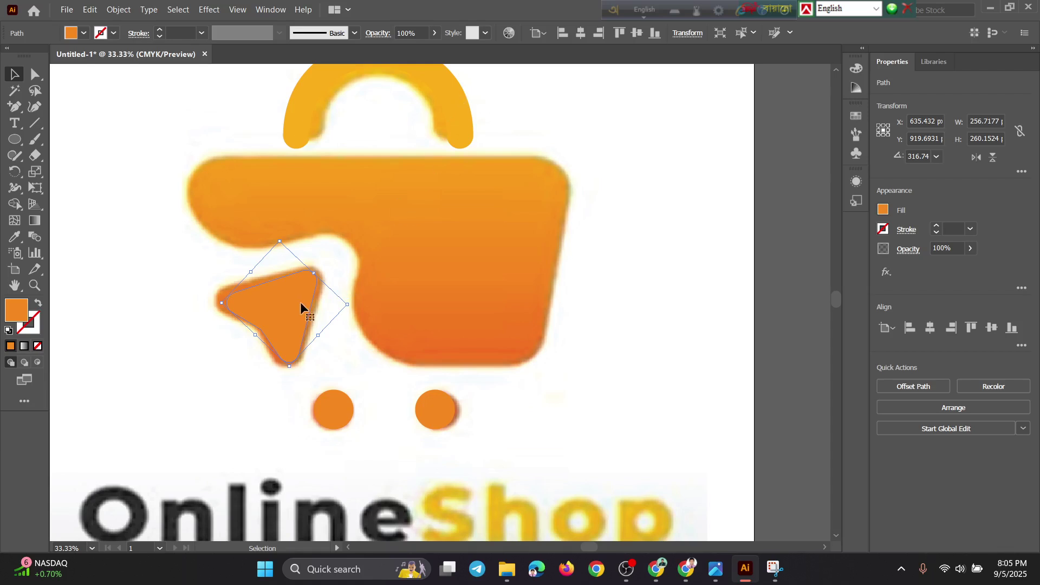
left_click_drag(301, 307, 195, 395)
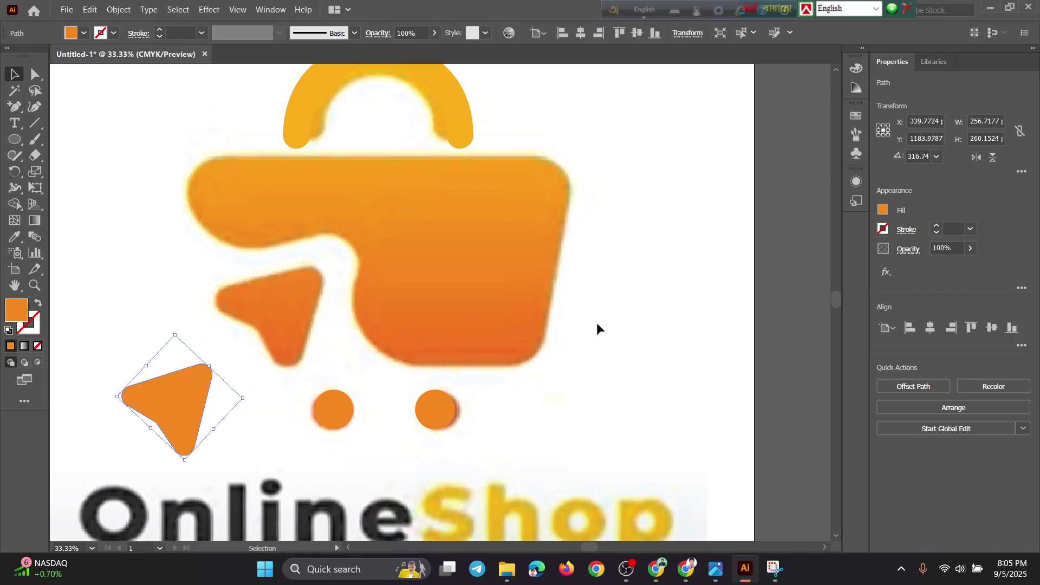
left_click(577, 319)
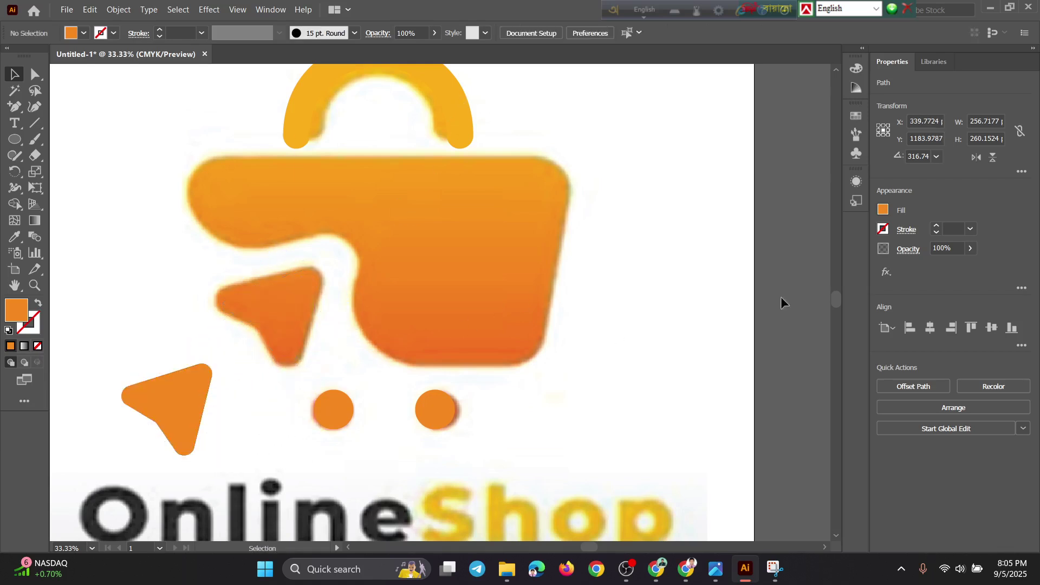
Draw a rectangle over the reference cart body and adjust its upper and lower edges, to about 1170 × 620 px.
left_click(11, 144)
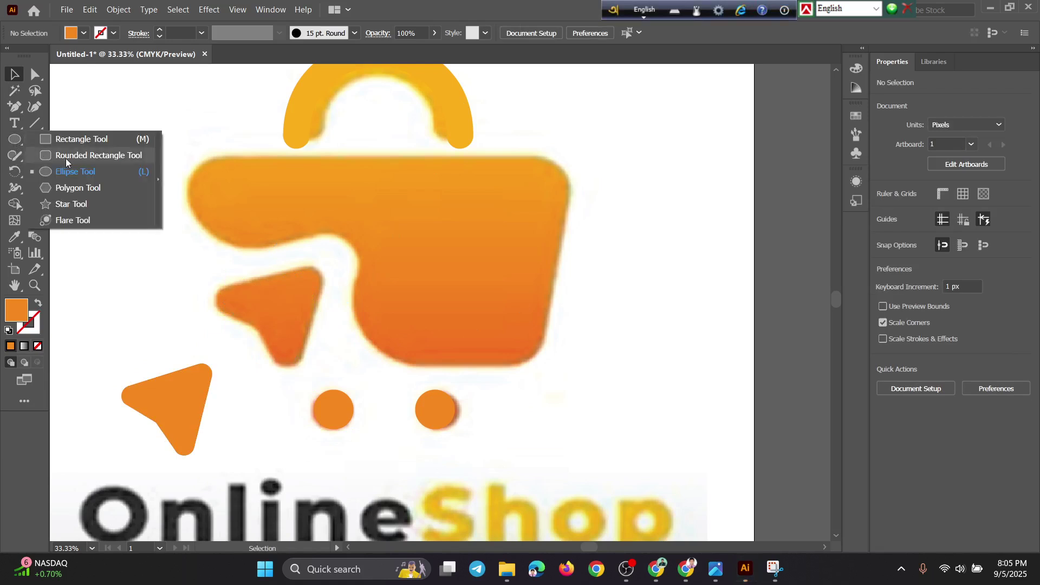
left_click(71, 139)
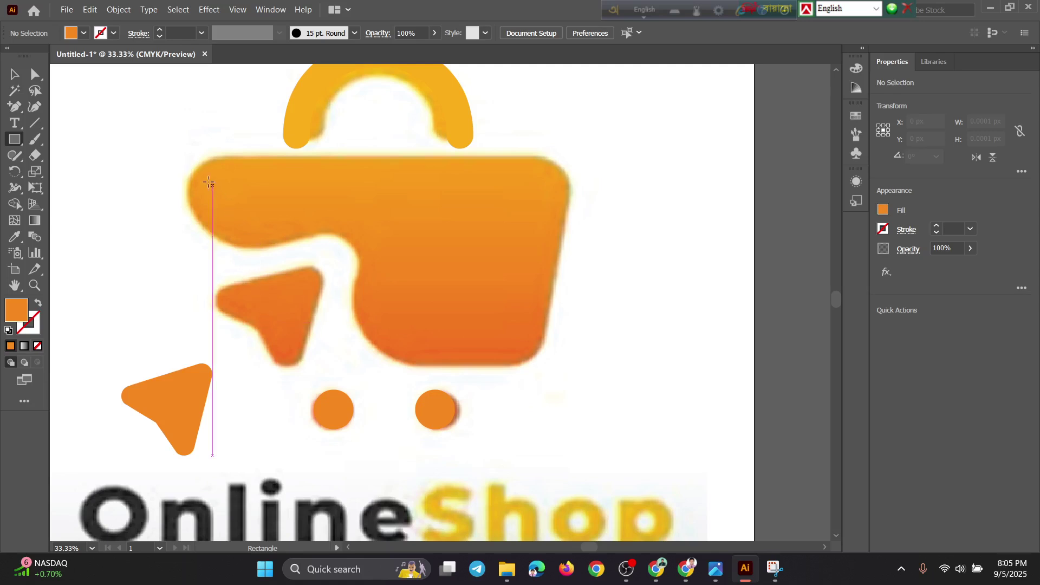
key("v")
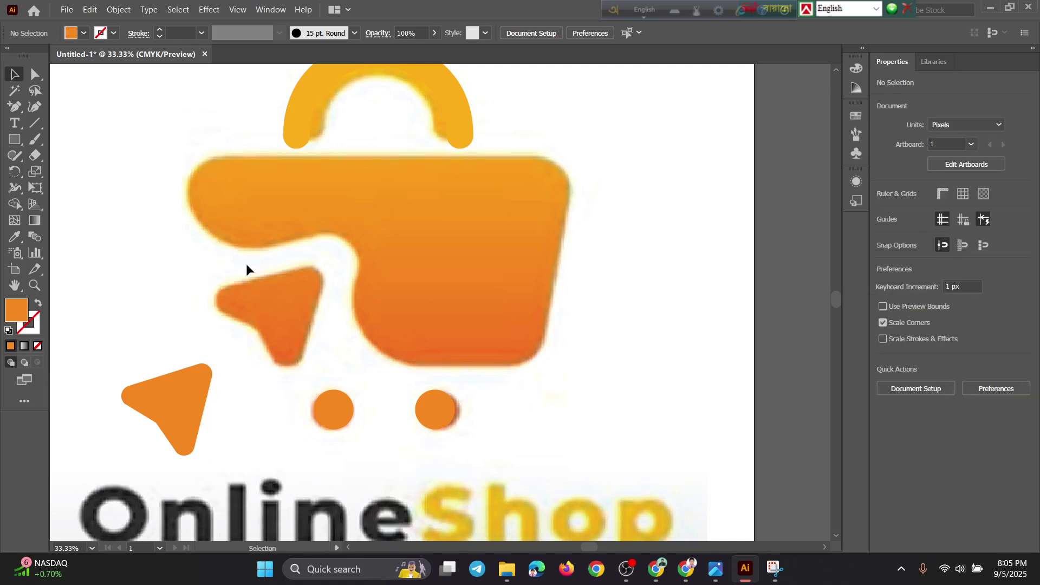
left_click(16, 143)
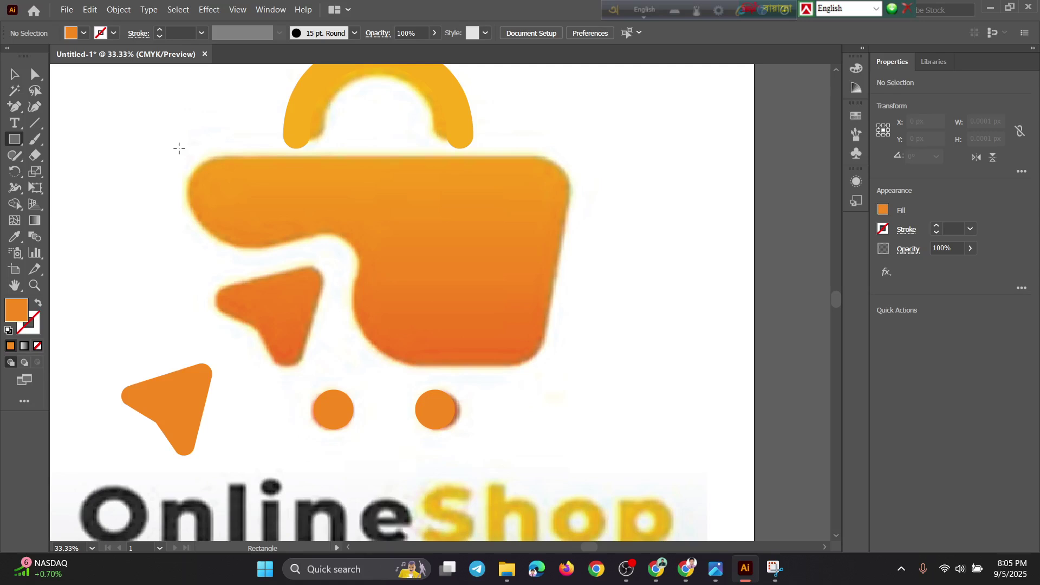
left_click_drag(162, 145, 576, 367)
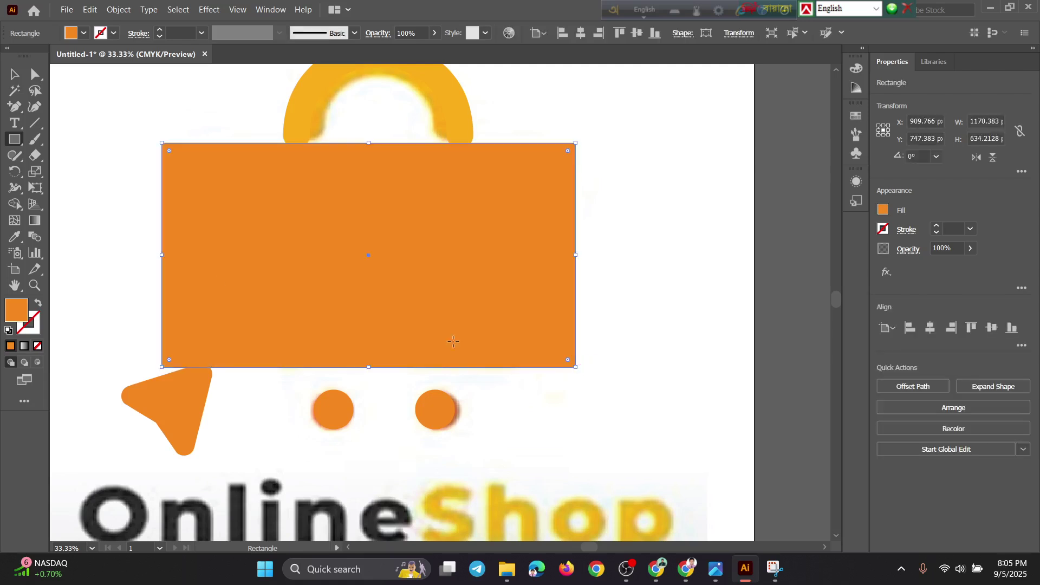
left_click(17, 75)
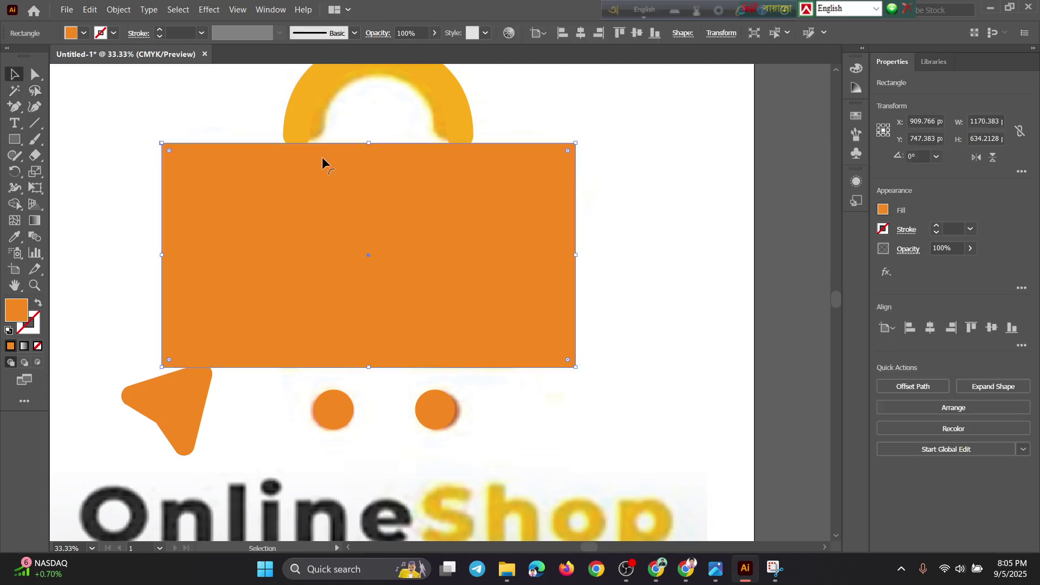
mouse_move(370, 145)
left_mouse_down()
mouse_move(369, 170)
mouse_move(368, 154)
left_mouse_up()
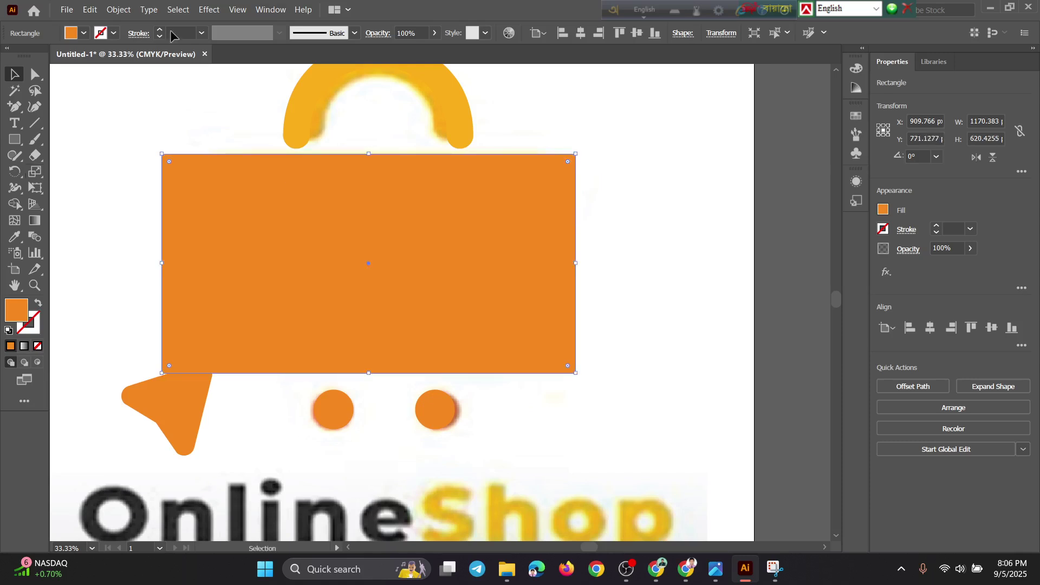
Remove the rectangle's fill and give it a black 3 pt stroke.
left_click(883, 209)
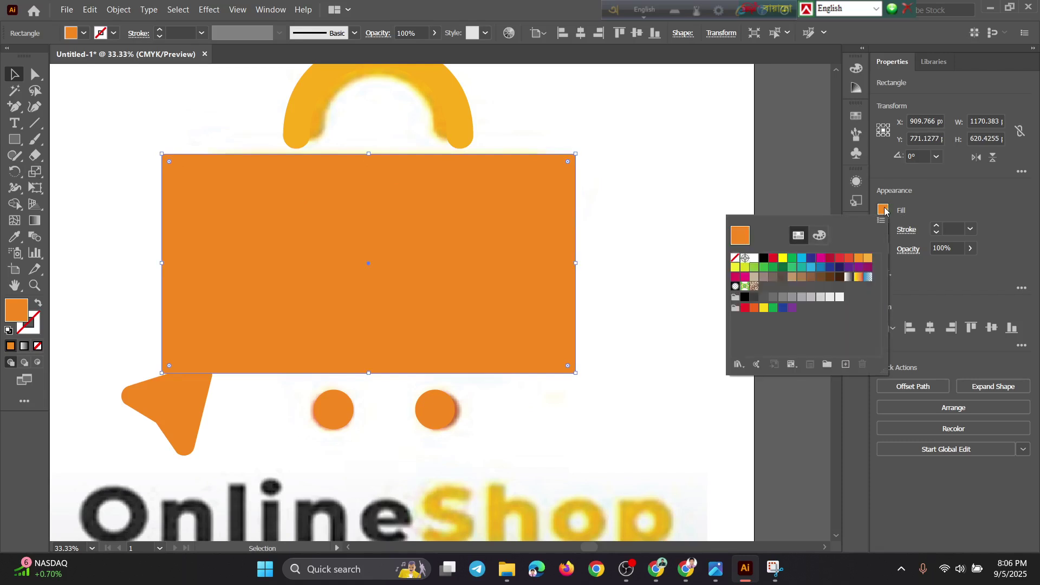
left_click(735, 258)
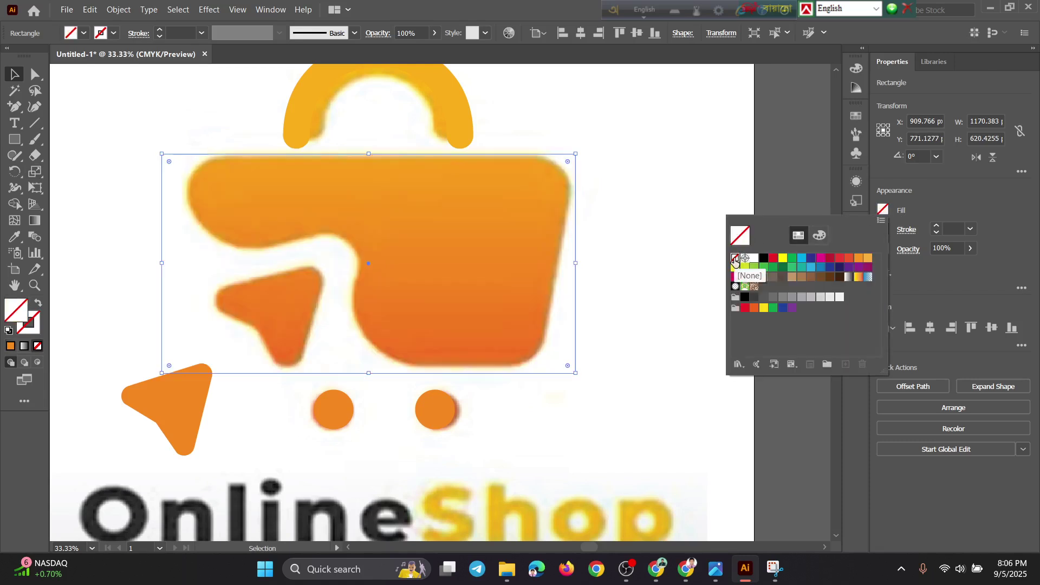
left_click(936, 232)
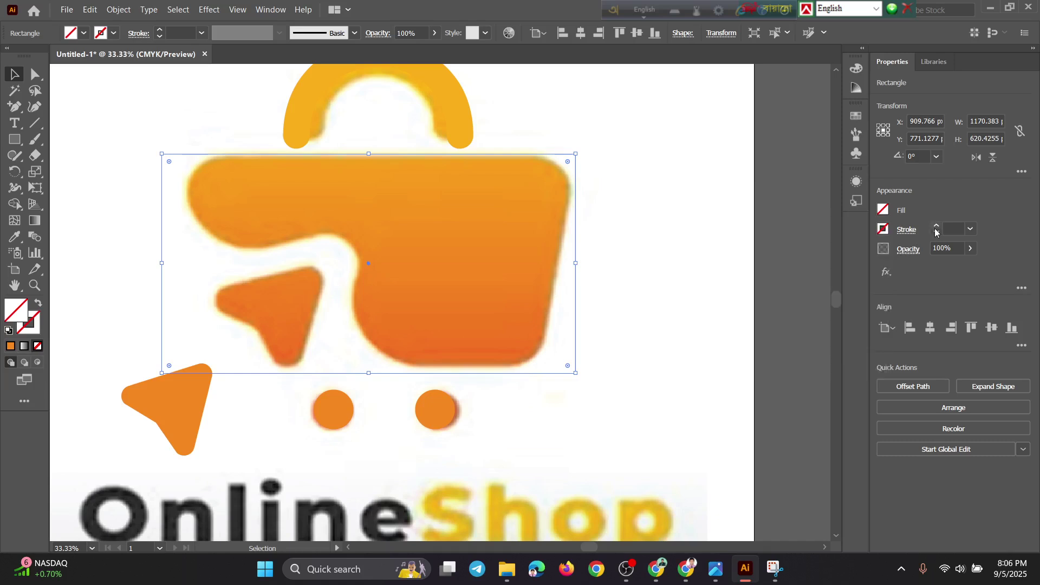
left_click(935, 227)
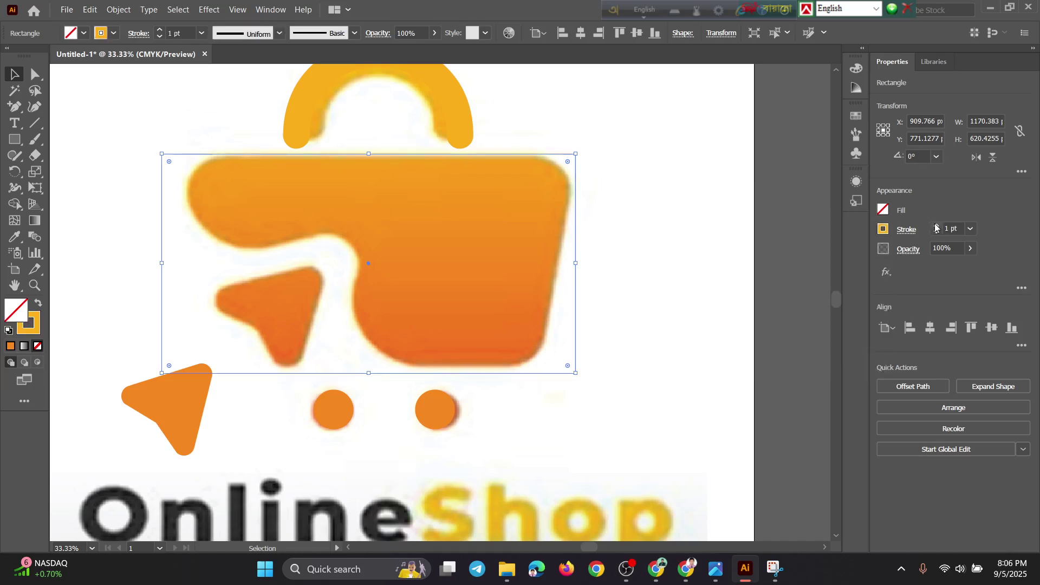
left_click(883, 230)
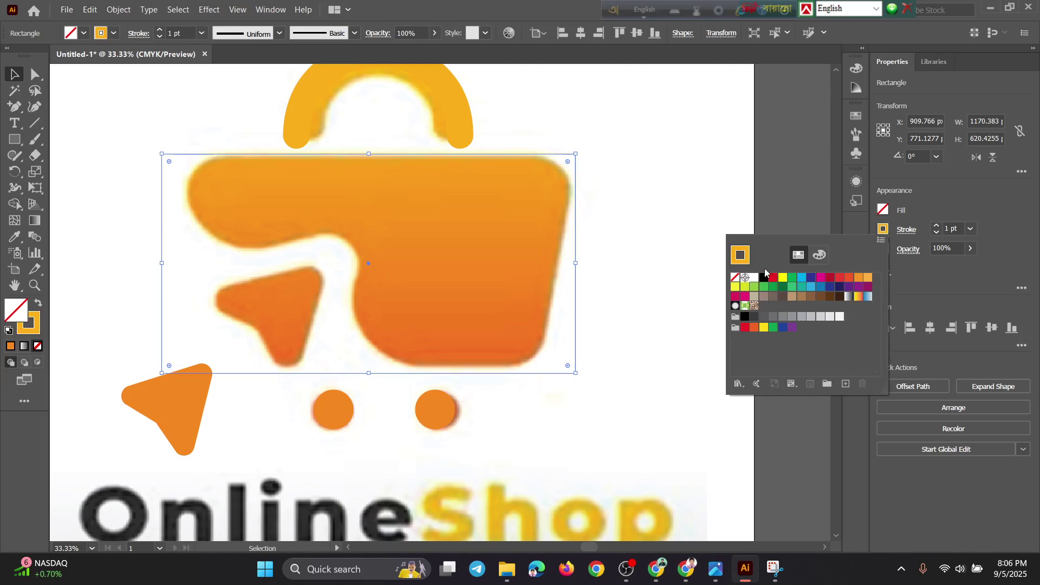
left_click(764, 278)
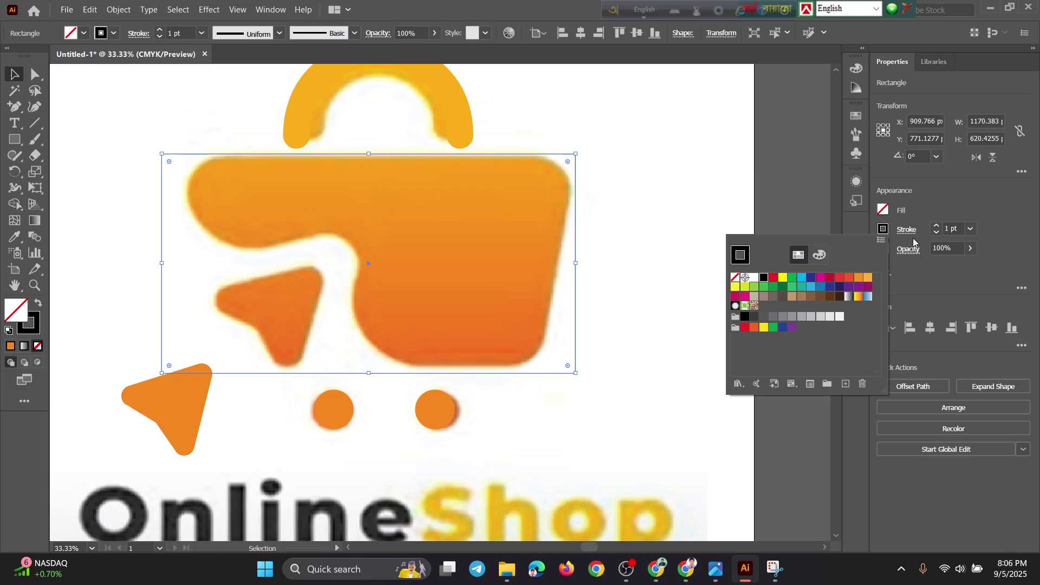
left_click(936, 224)
left_click(937, 224)
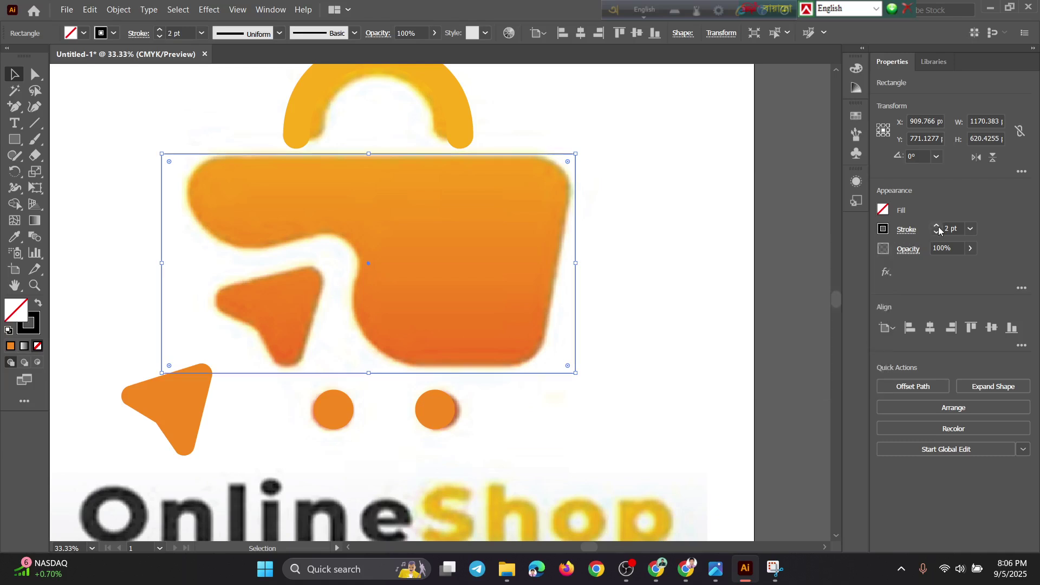
left_click(664, 266)
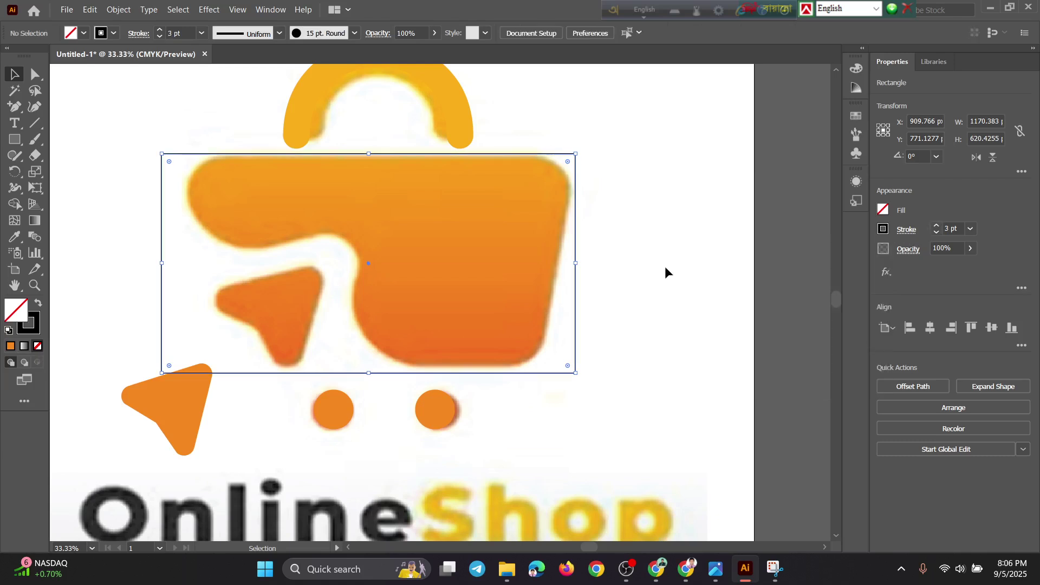
left_click(575, 276)
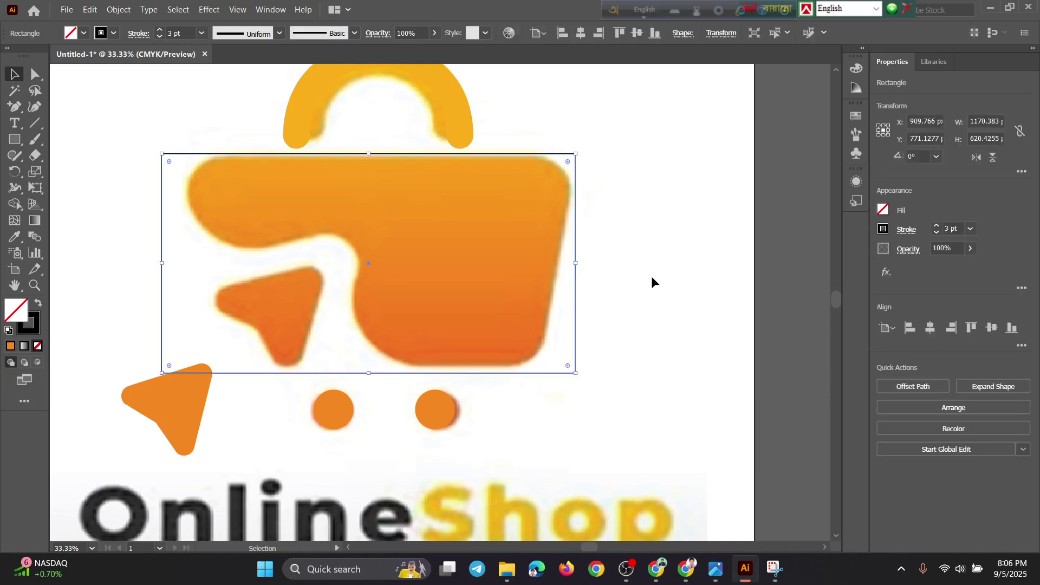
left_click(646, 219)
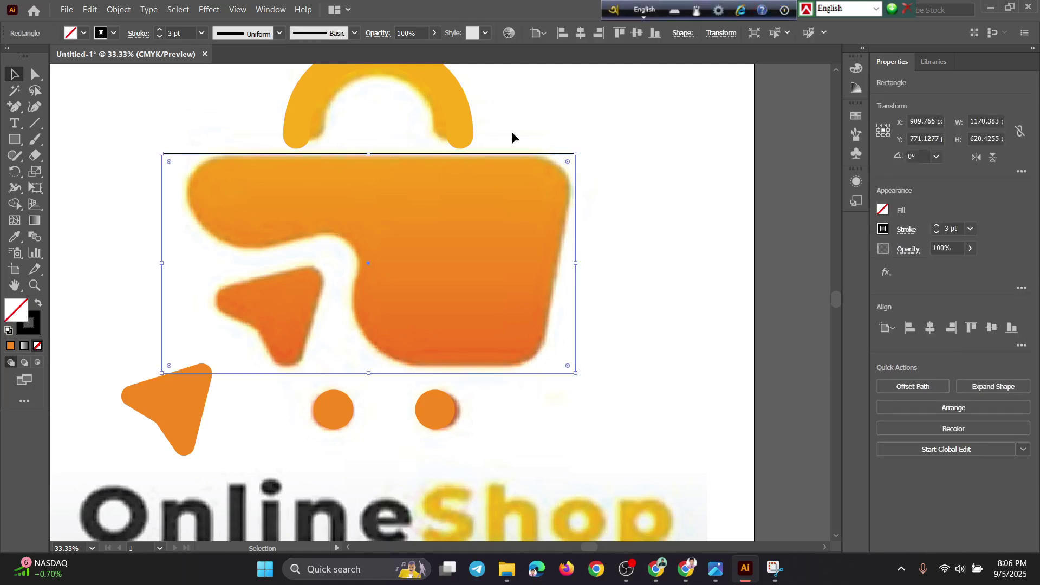
Draw a second outlined rectangle around the reference arrow piece and narrow it from its left side, to about 435 × 340 px.
left_click(19, 141)
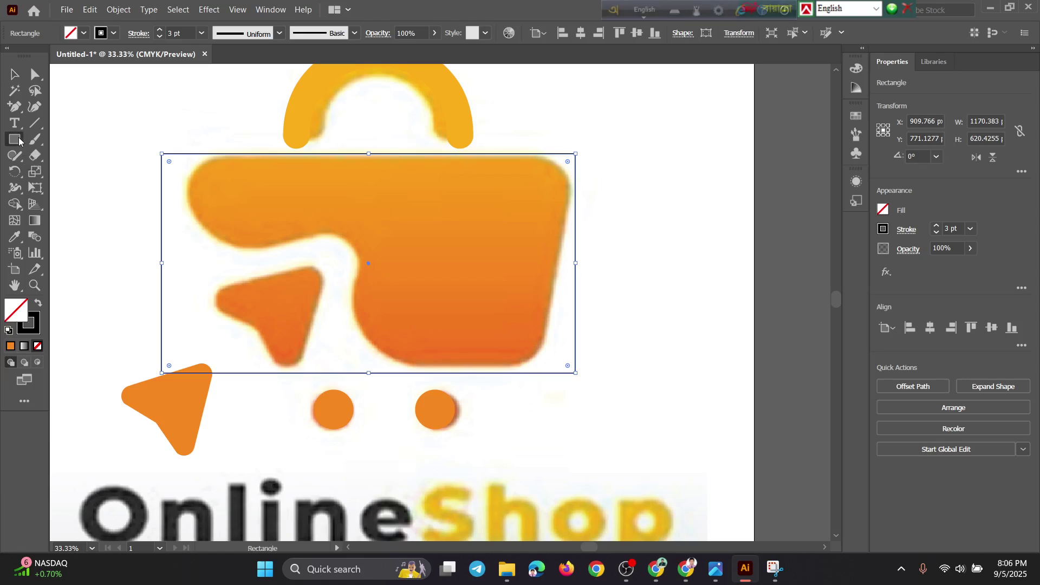
scroll(204, 332, "down", 2)
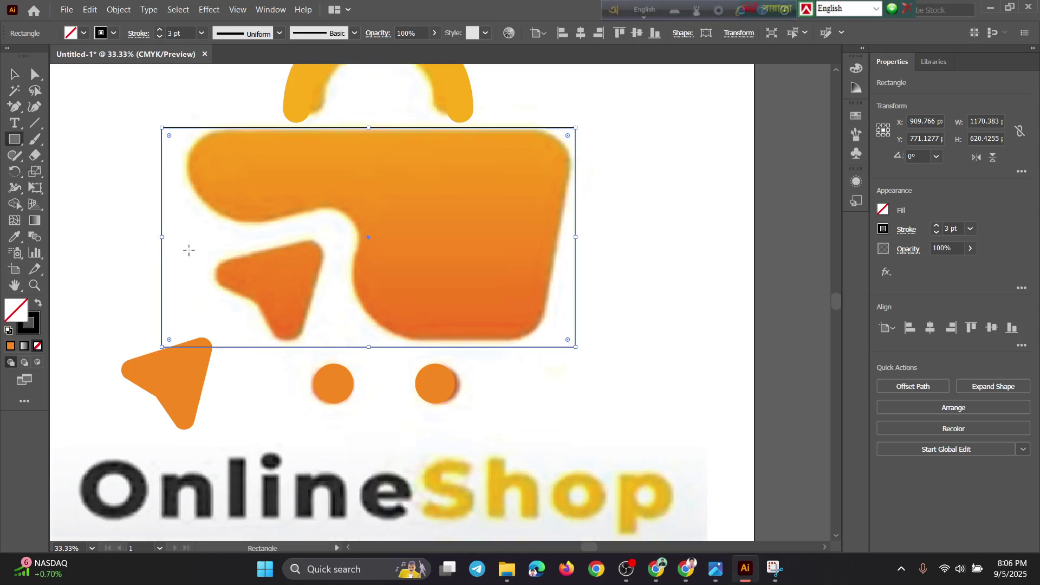
left_click_drag(162, 236, 356, 347)
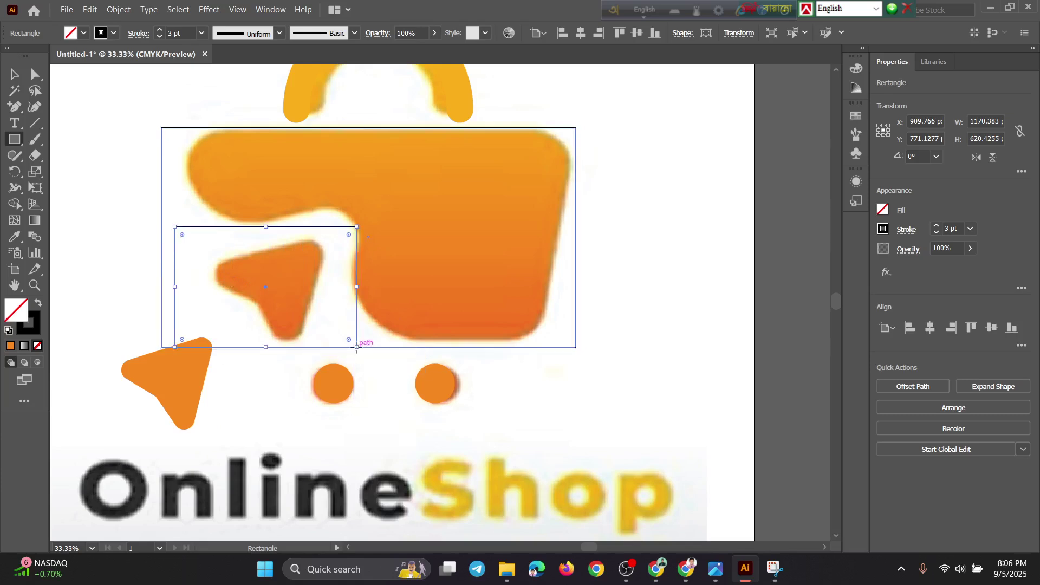
left_click(16, 75)
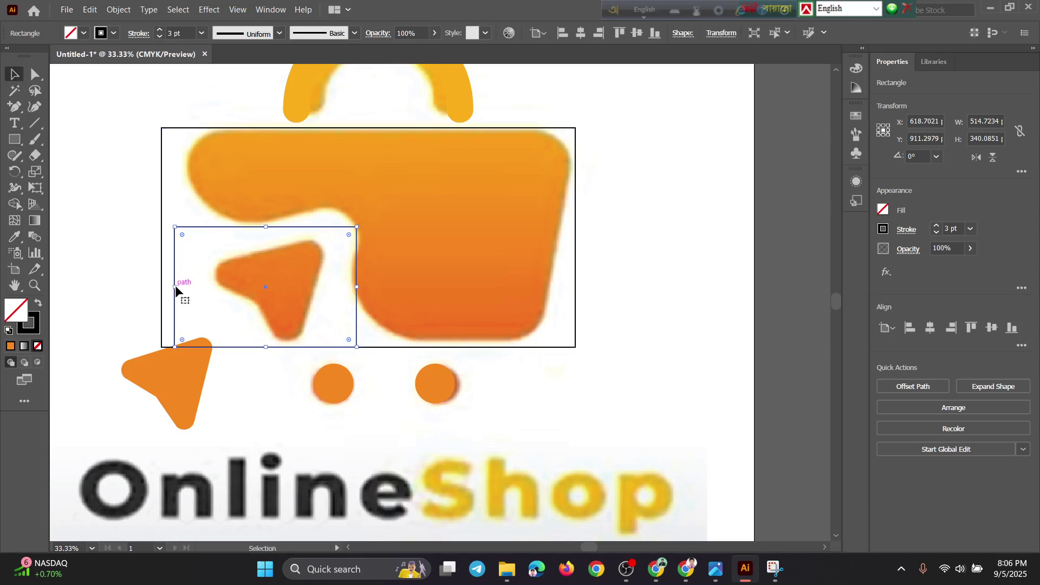
left_click_drag(174, 286, 203, 286)
Bring the larger rectangle's left side in to the reference cart body's left edge, and select the orange arrow piece.
left_click(162, 227)
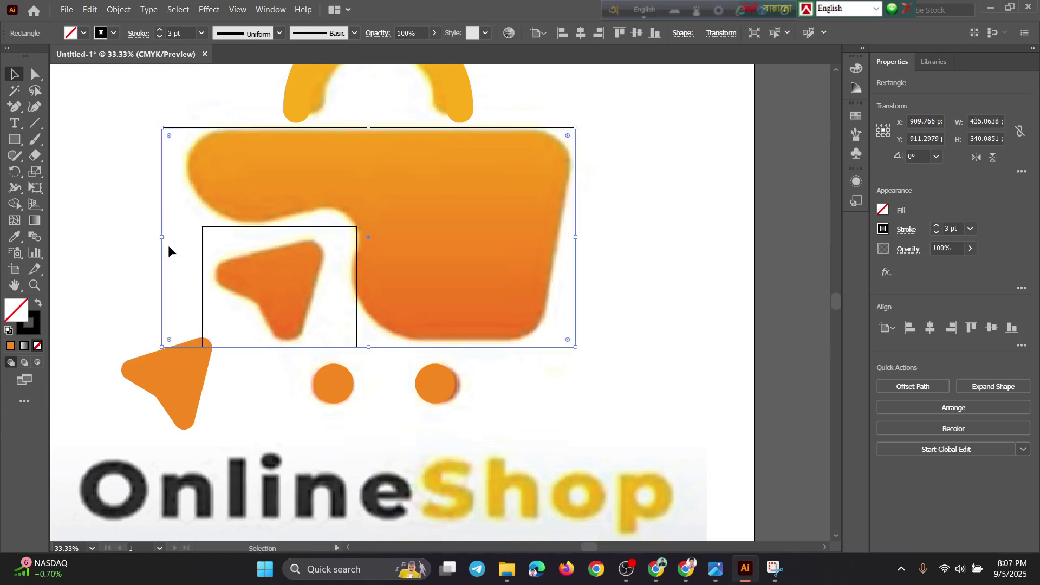
left_click_drag(162, 237, 184, 239)
left_click(181, 367)
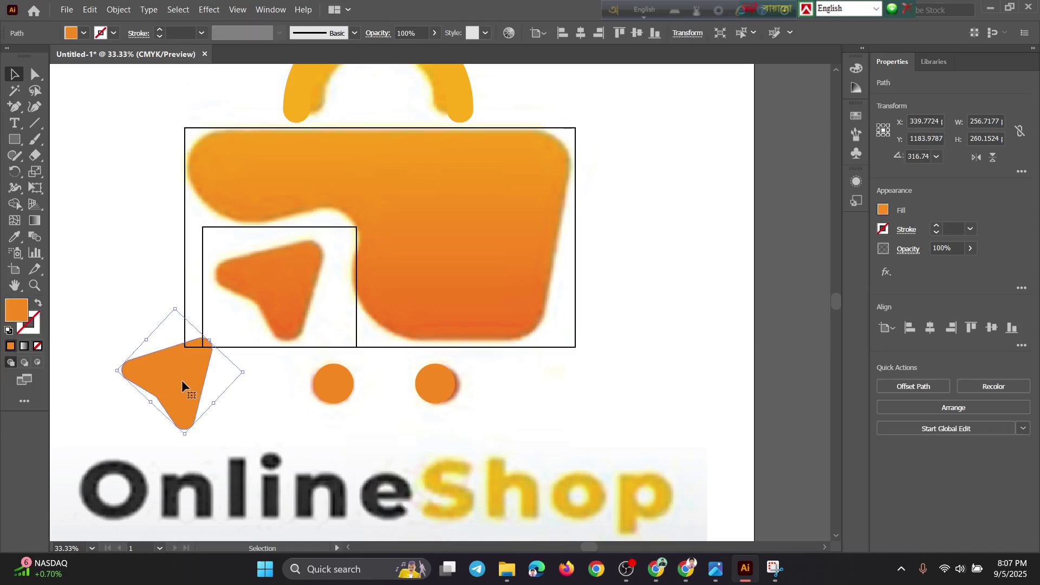
Move the orange arrow piece down over the lettering and narrow the smaller rectangle from its right side, to about 398 × 340 px.
left_click_drag(177, 367, 149, 457)
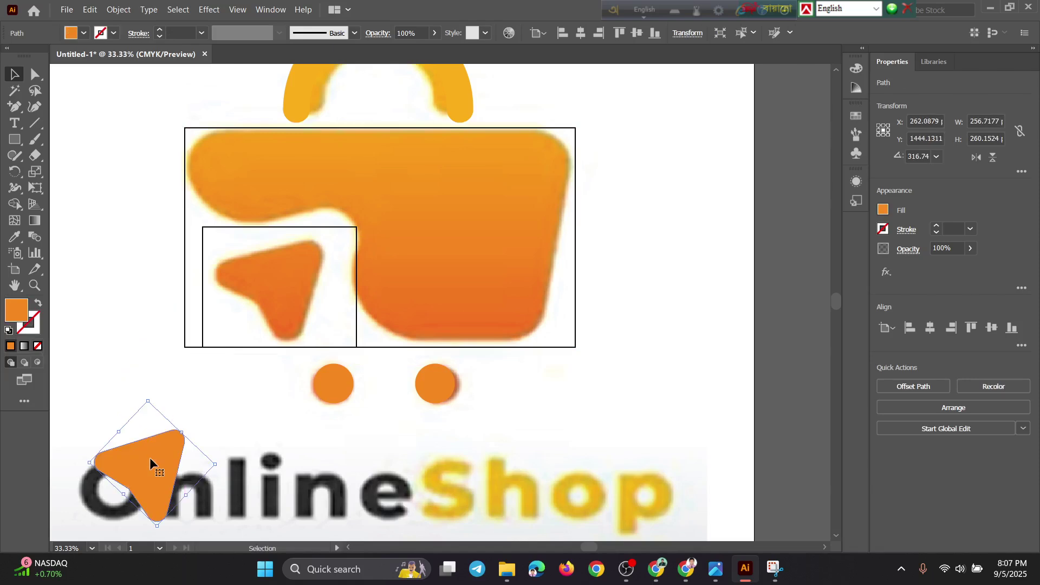
left_click(296, 281)
left_click(356, 295)
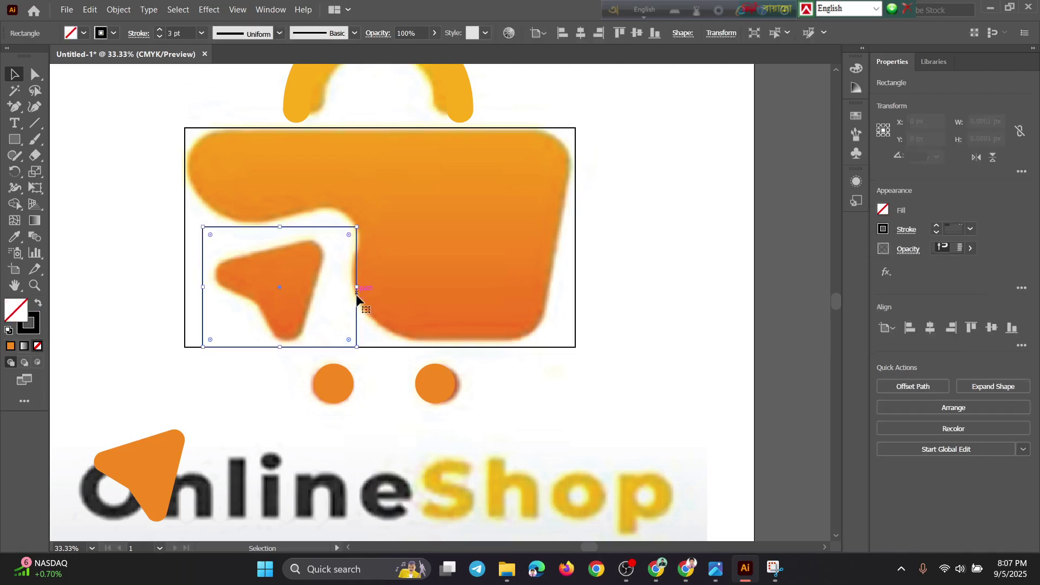
left_click_drag(356, 287, 343, 292)
left_click(609, 323)
scroll(609, 323, "up", 2)
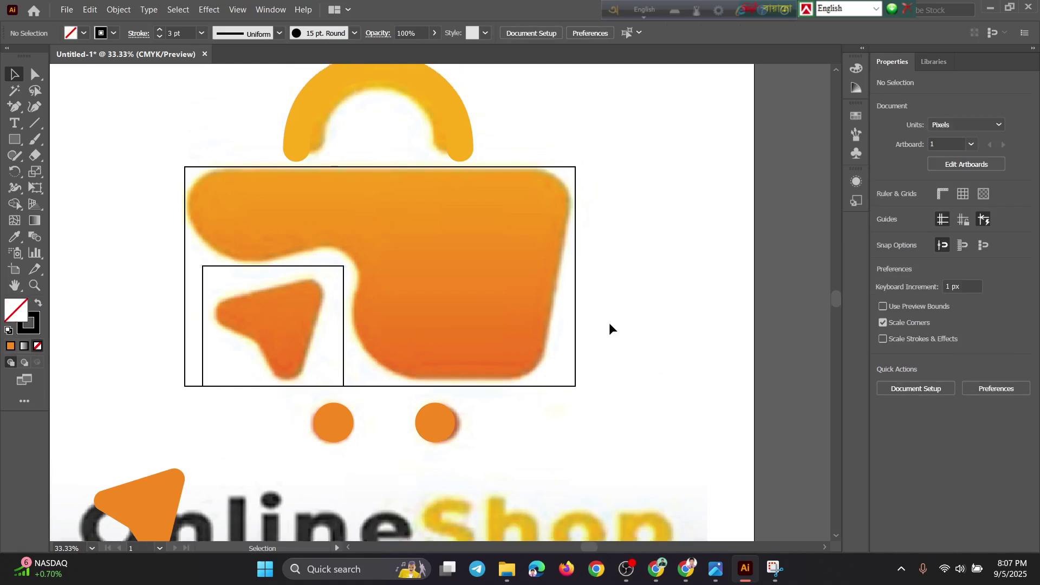
scroll(609, 323, "up", 1)
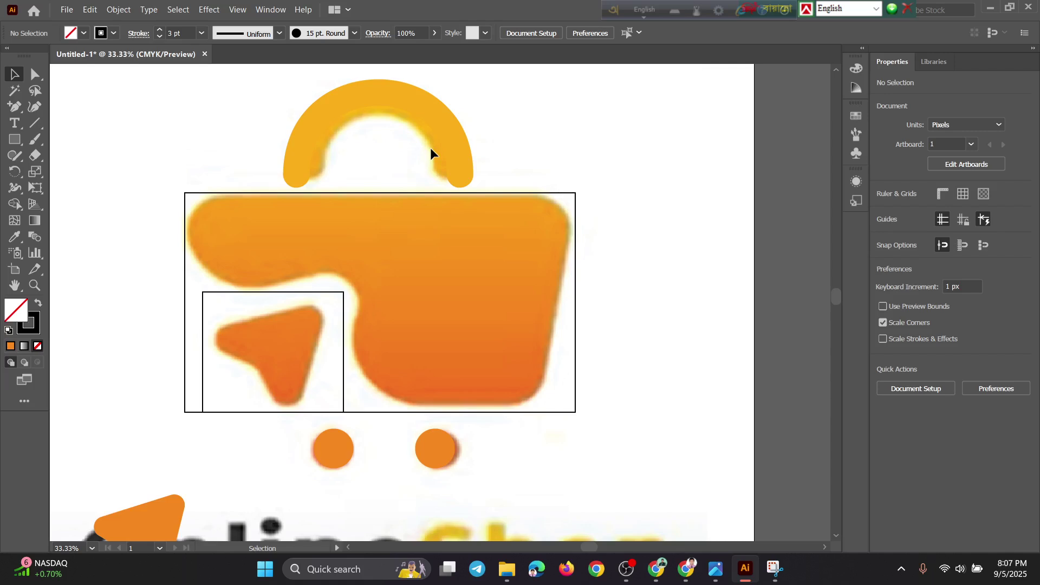
Pull the larger rectangle's lower-right corner in to the reference cart's slanted edge and move its upper-left corner slightly outward.
left_click(33, 75)
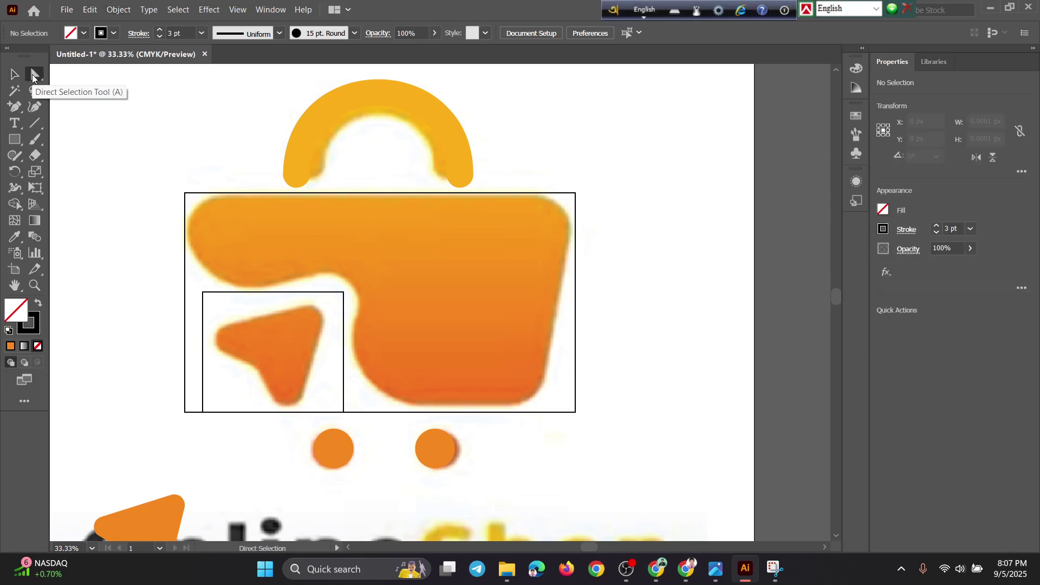
left_click_drag(568, 179, 597, 220)
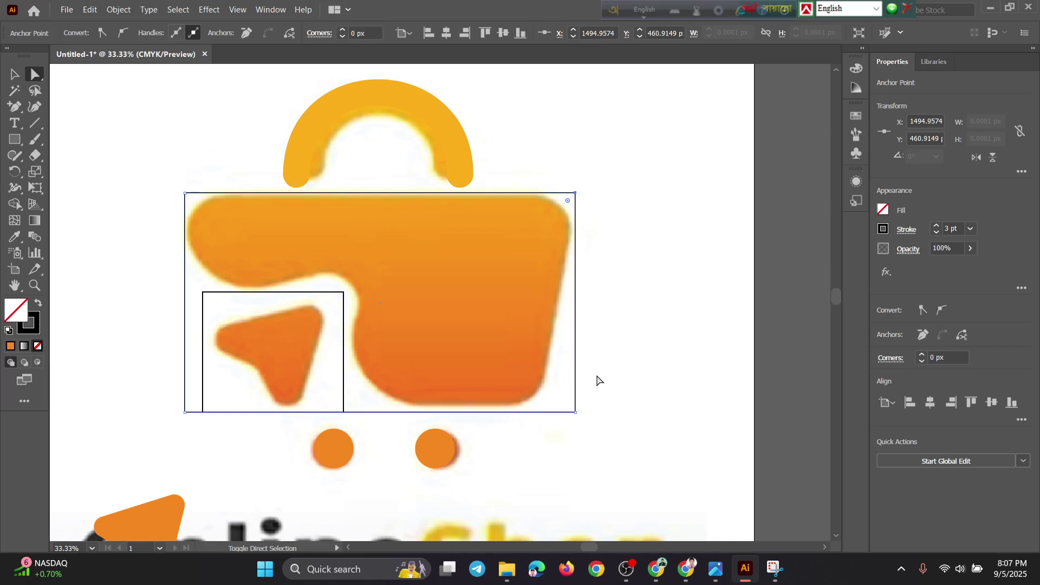
left_click_drag(598, 376, 562, 420)
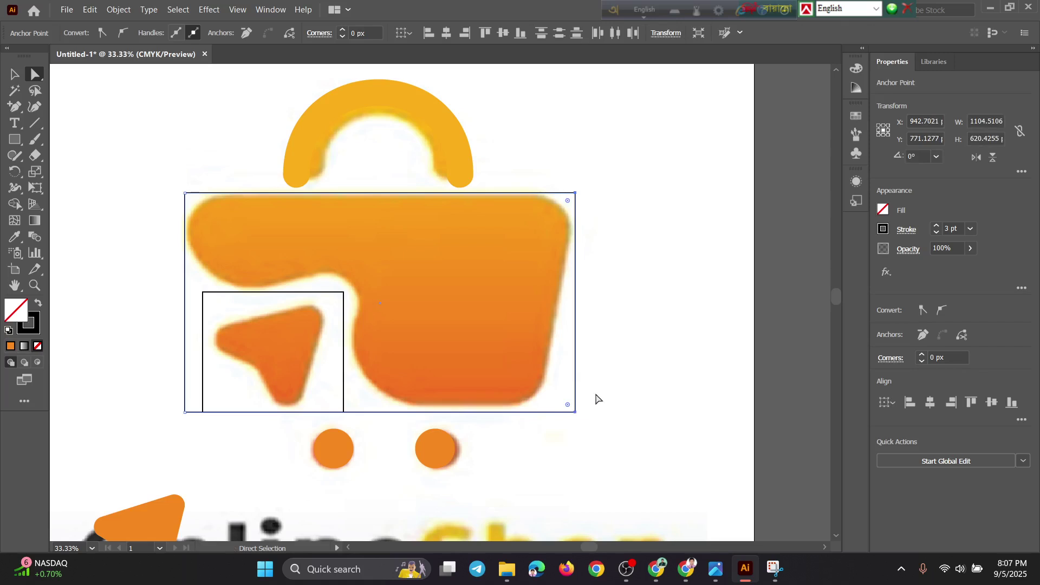
left_click_drag(574, 412, 648, 366)
left_click(641, 397)
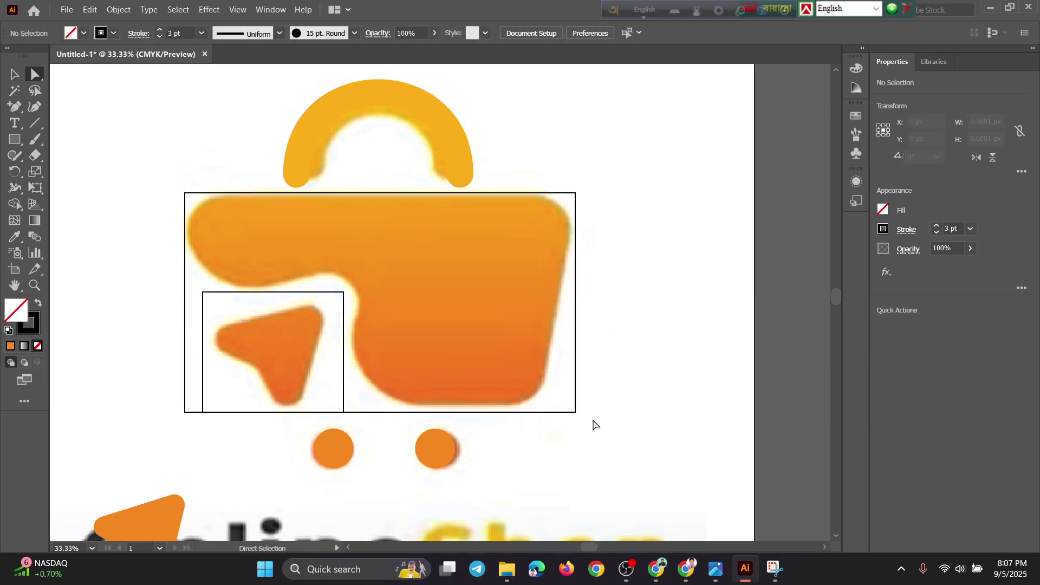
left_click_drag(615, 397, 541, 407)
left_click(583, 423)
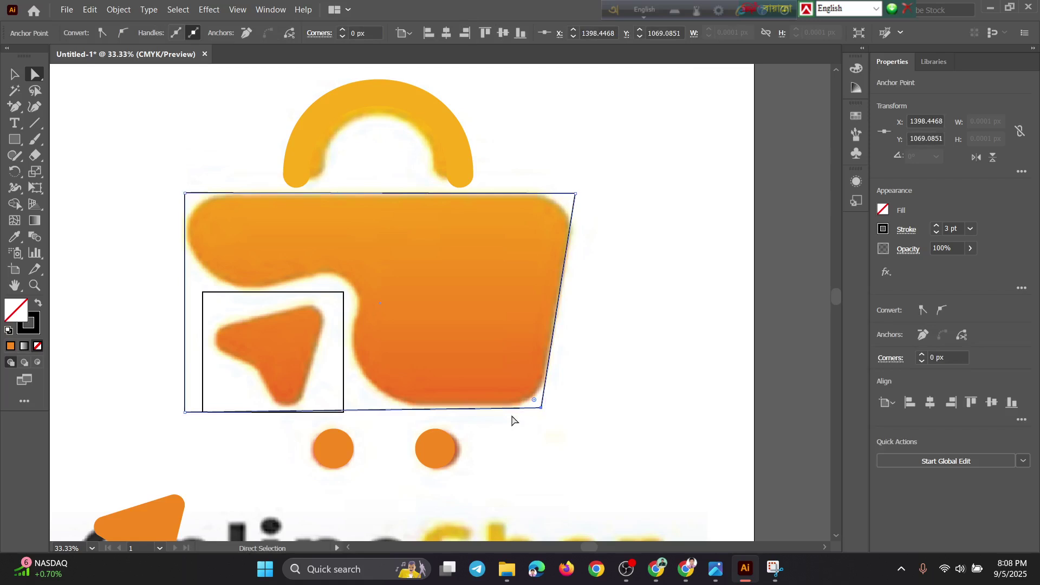
left_click_drag(540, 412, 541, 402)
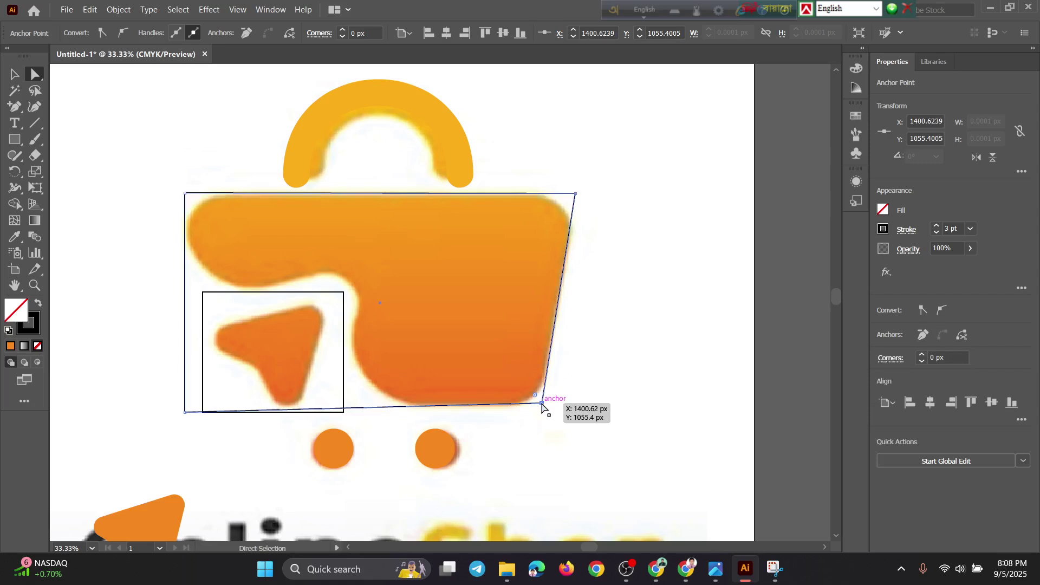
left_click_drag(184, 194, 179, 197)
left_click(352, 325)
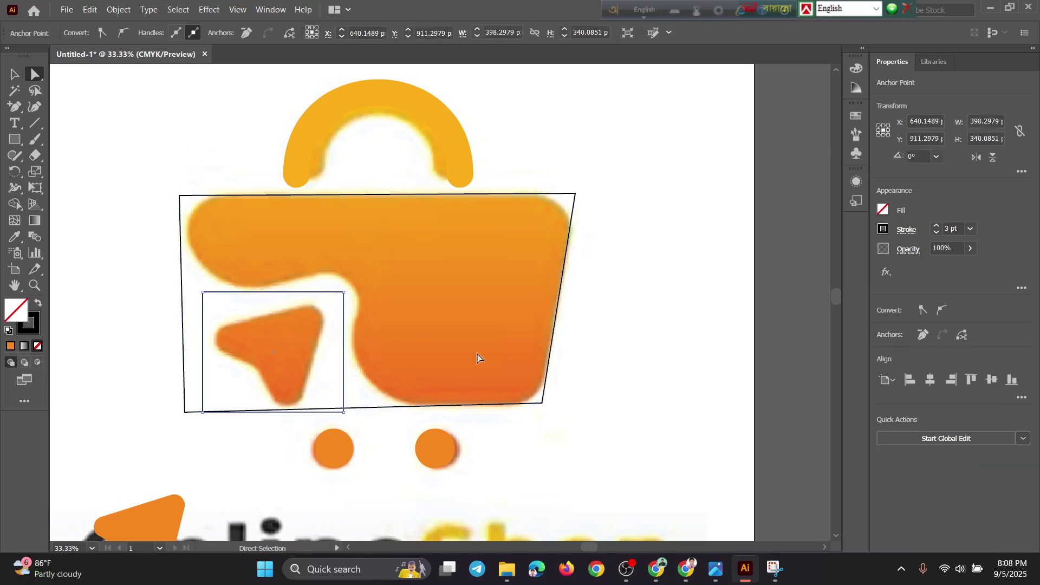
left_click_drag(105, 131, 197, 252)
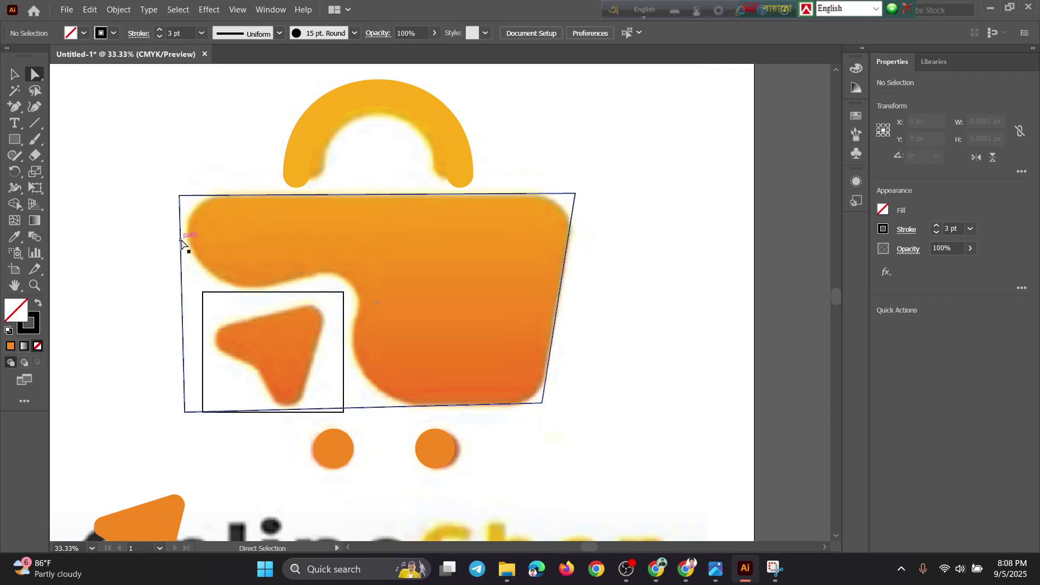
left_click(226, 300)
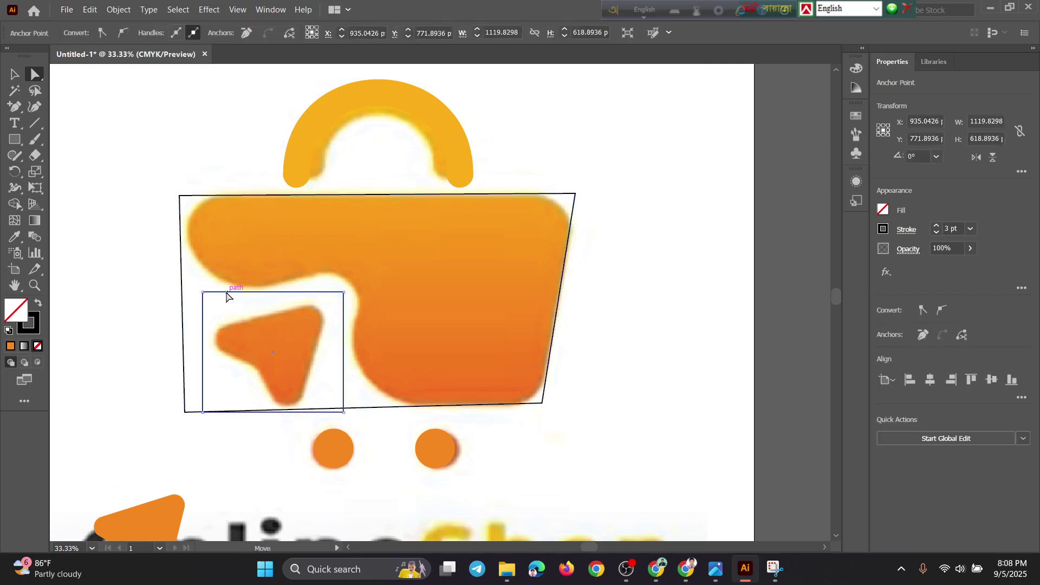
left_click(183, 284, "shift")
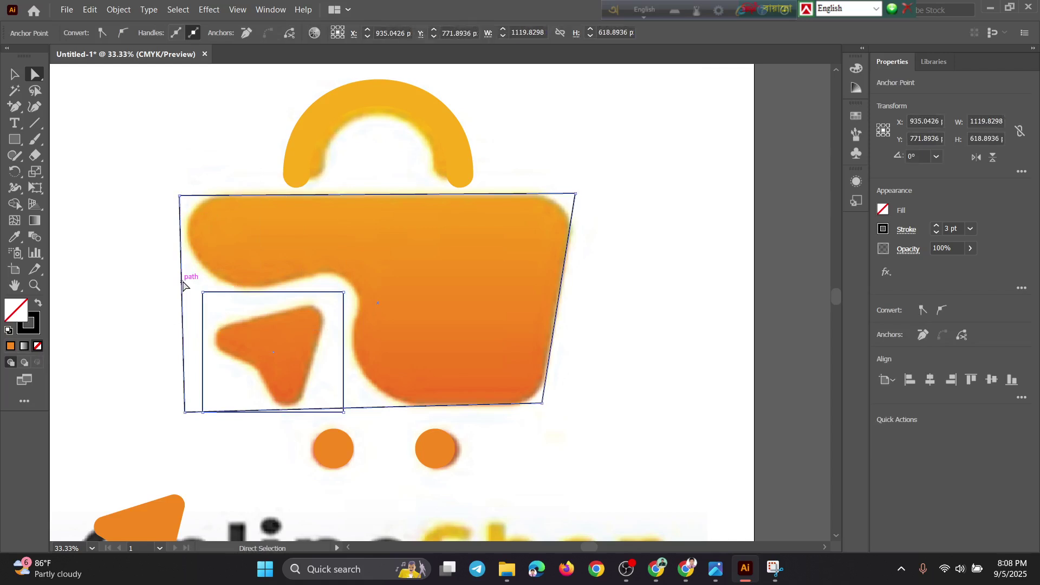
left_click(614, 390)
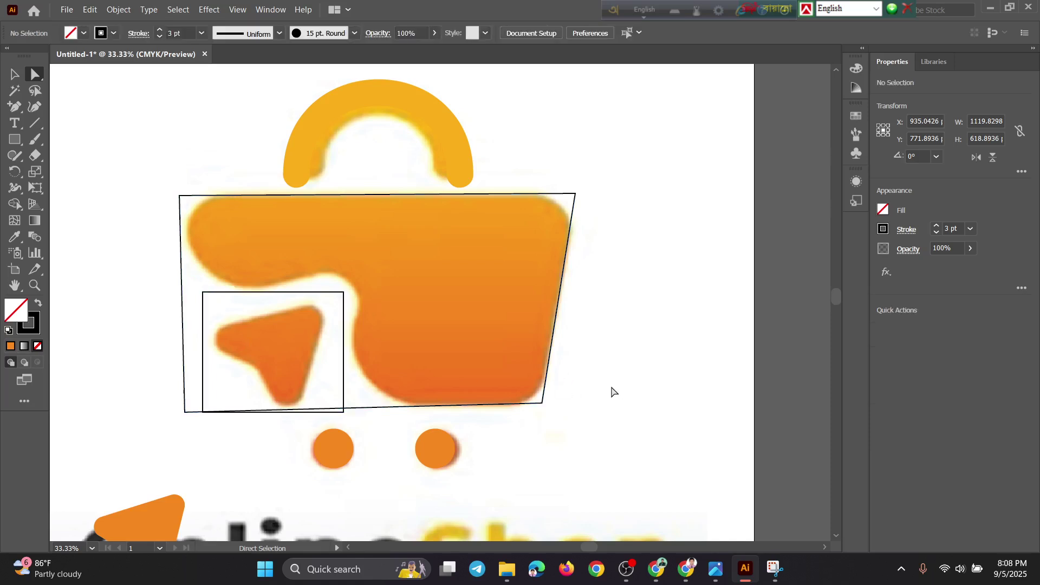
Shift the smaller rectangle's two lower corners so its lower edge follows the slanted lower edge of the cart outline.
left_click(321, 413)
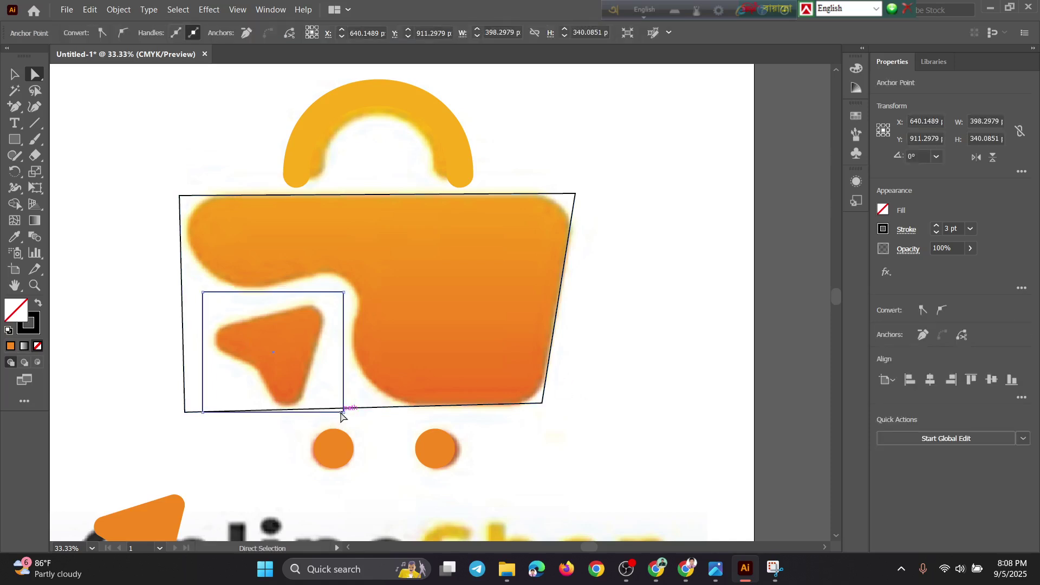
left_click_drag(339, 411, 340, 408)
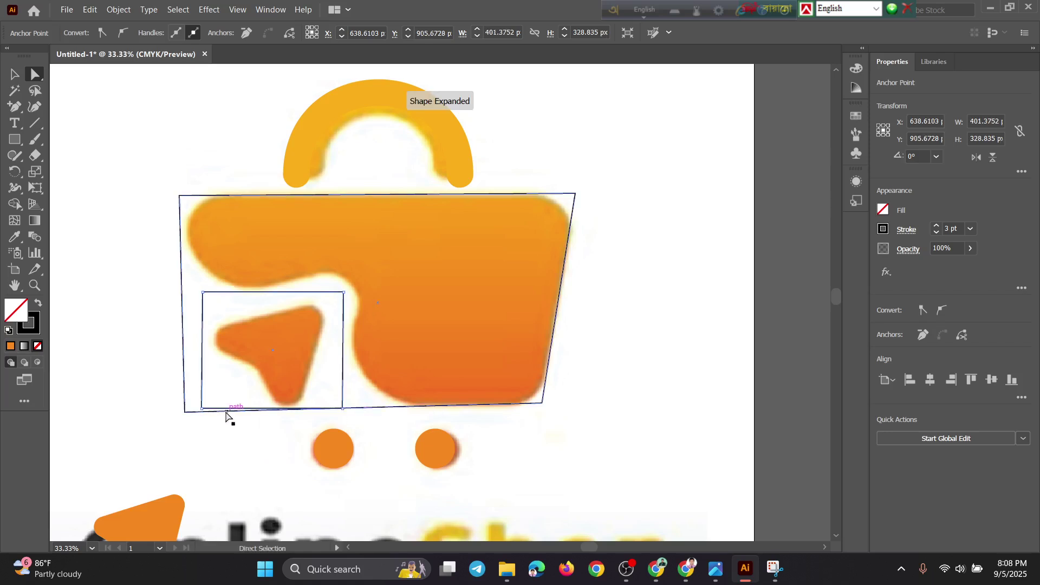
left_click_drag(199, 410, 200, 412)
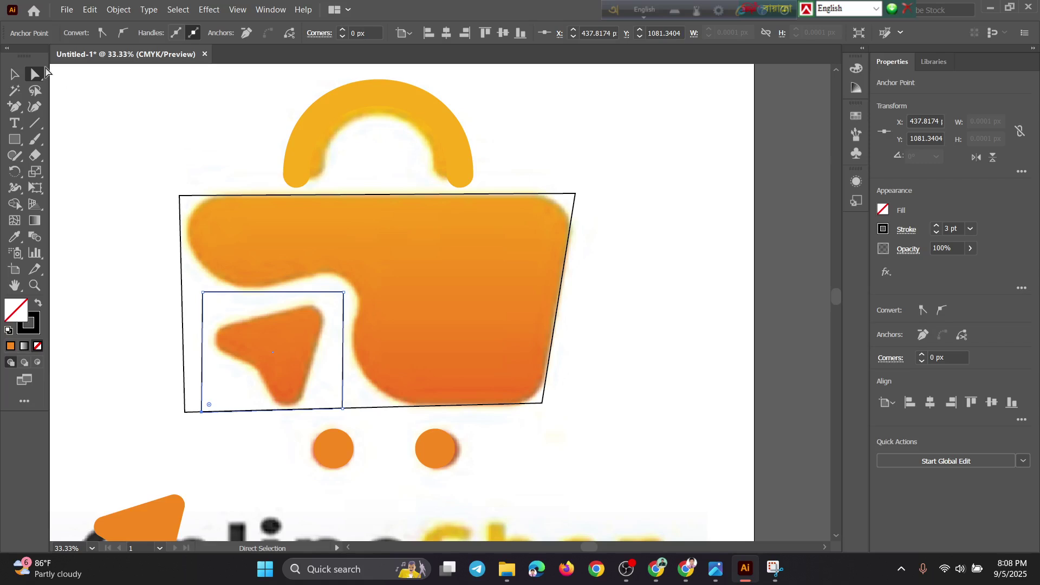
Try to subtract the smaller rectangle from the cart outline.
left_click(13, 75)
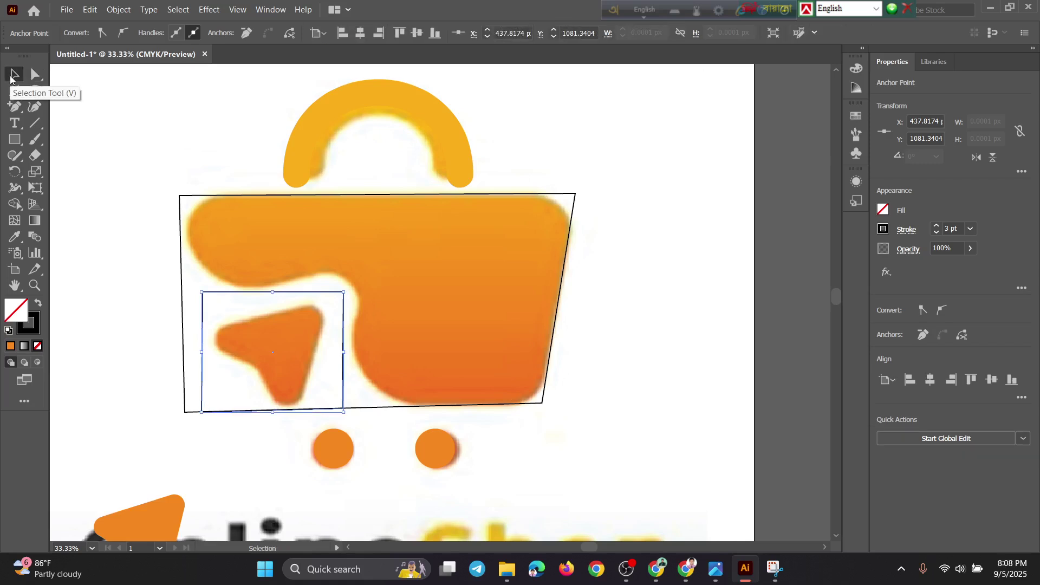
left_click(193, 196)
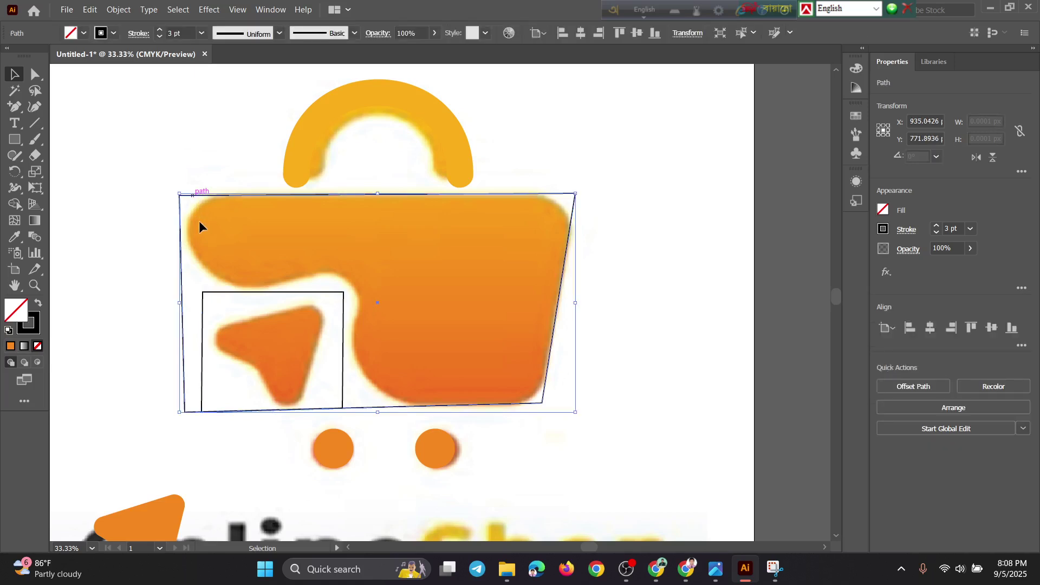
left_click_drag(143, 210, 579, 407)
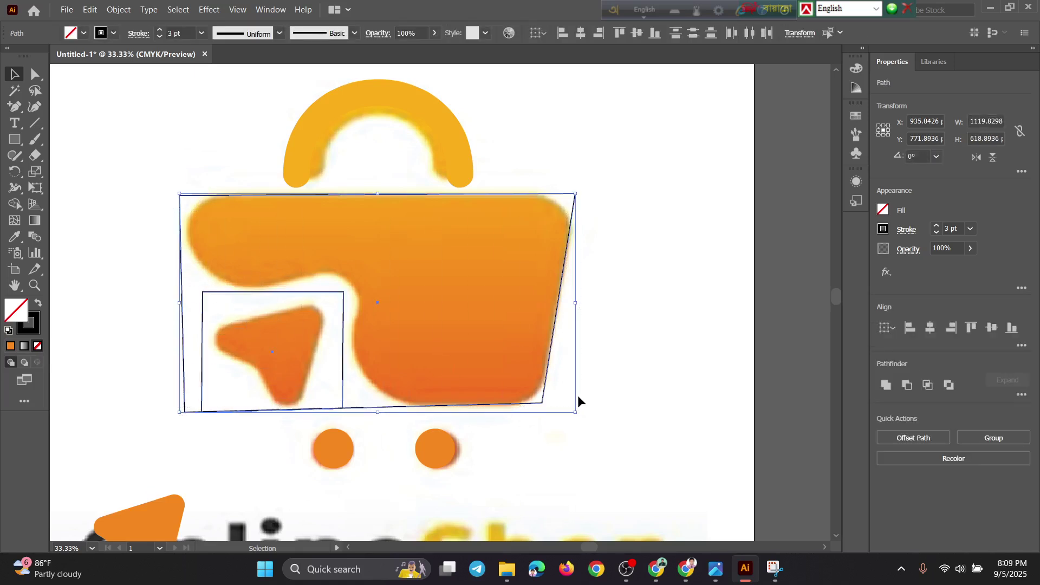
left_click(906, 386)
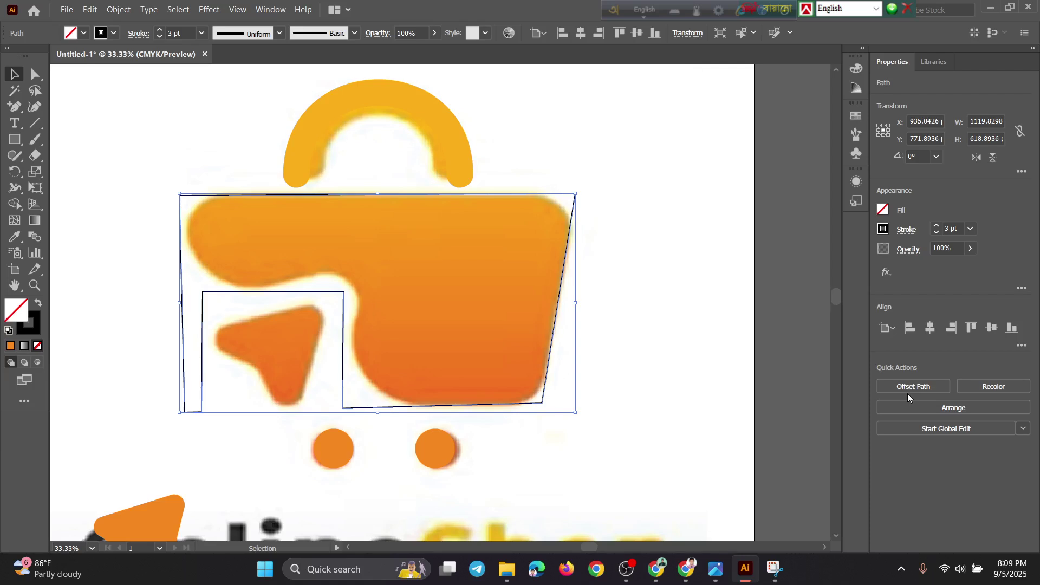
key("ctrl+z")
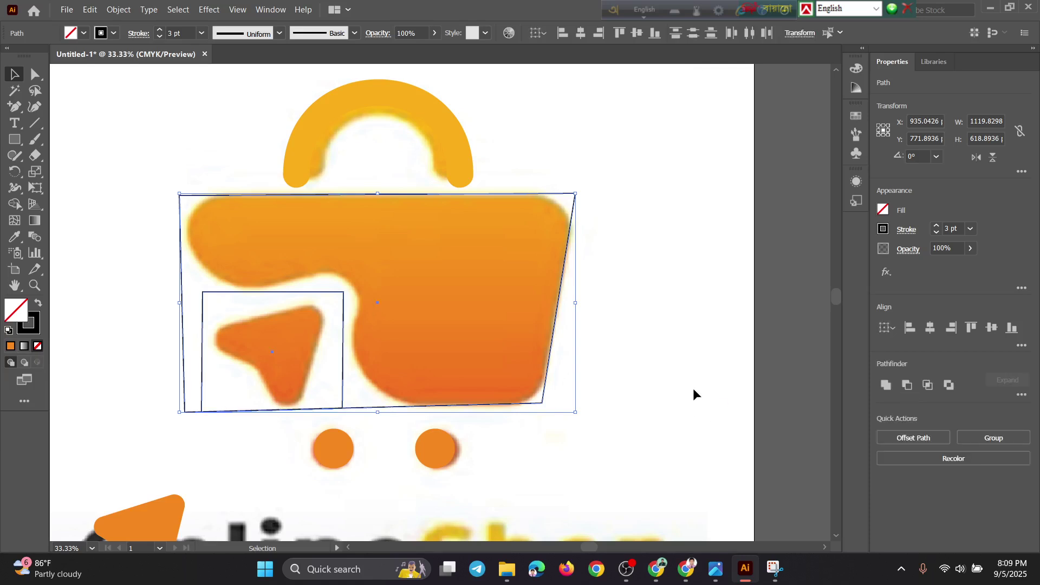
left_click(677, 396)
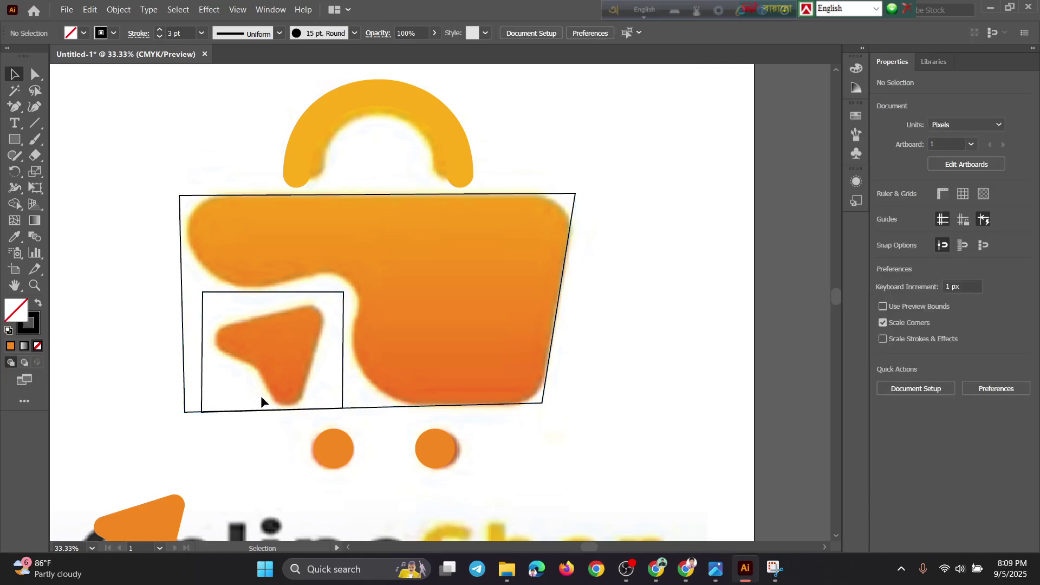
Widen the smaller rectangle to about 464 px past the cart outline's left edge and subtract it from the outline.
left_click(203, 353)
left_click_drag(204, 354, 180, 354)
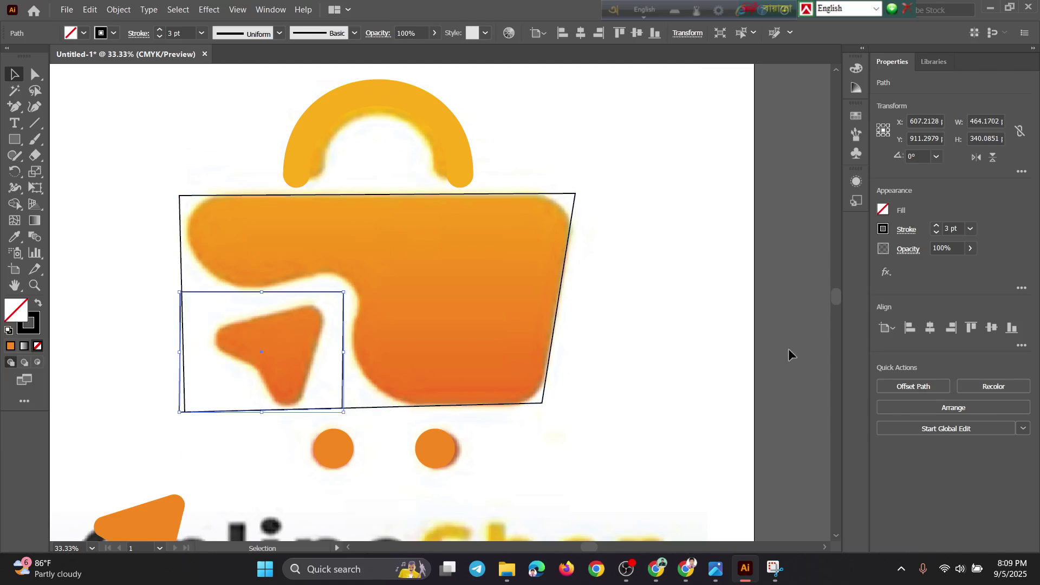
left_click_drag(212, 281, 239, 398)
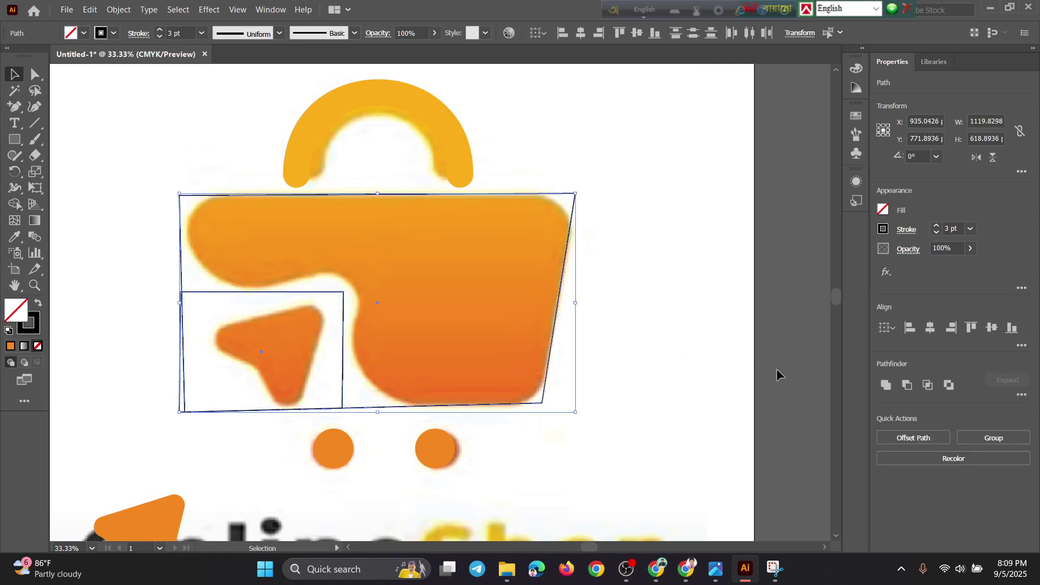
left_click(908, 385)
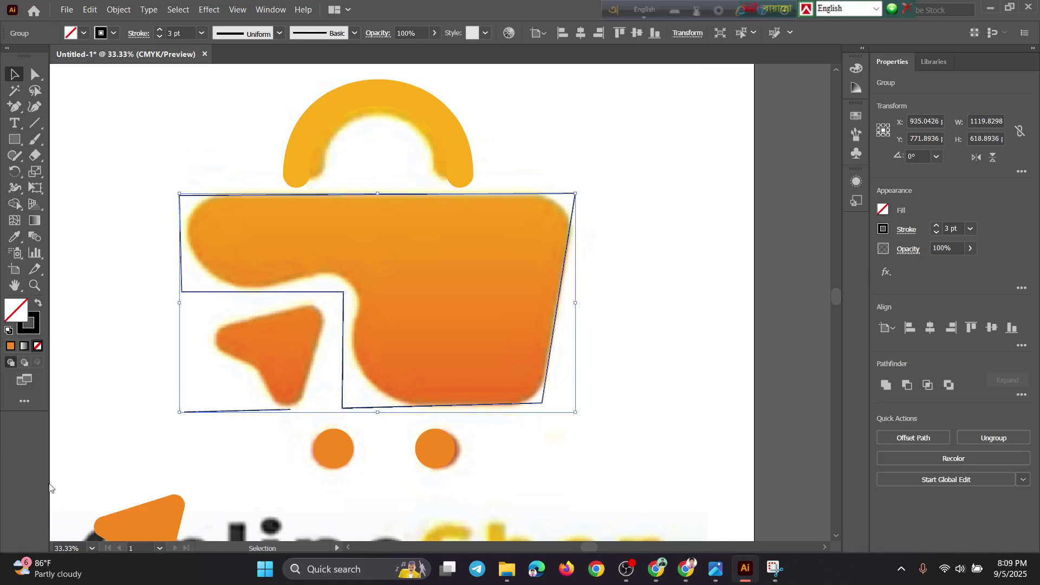
left_click(655, 354)
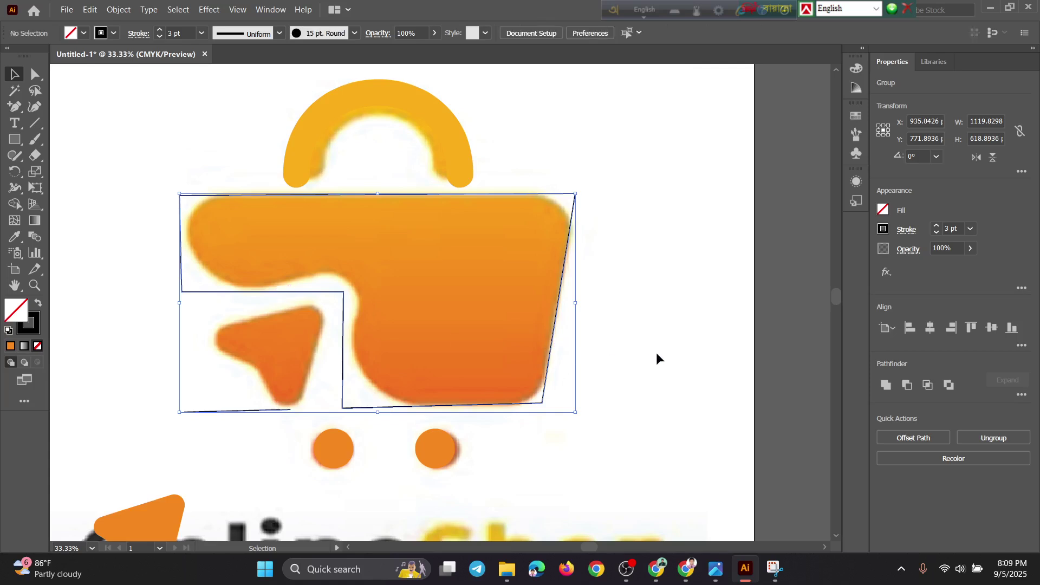
left_click(248, 412)
right_click(247, 412)
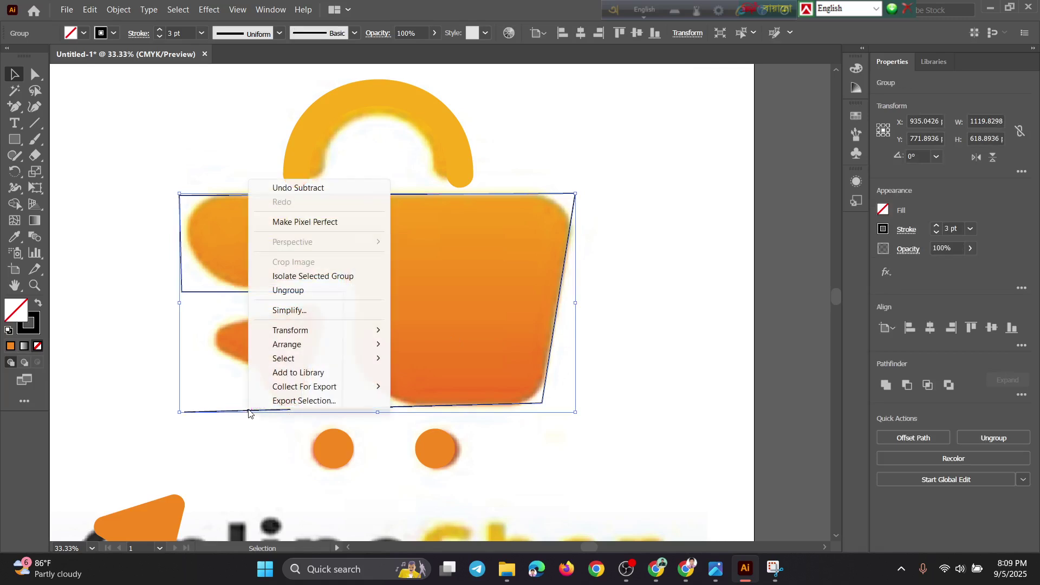
left_click(260, 444)
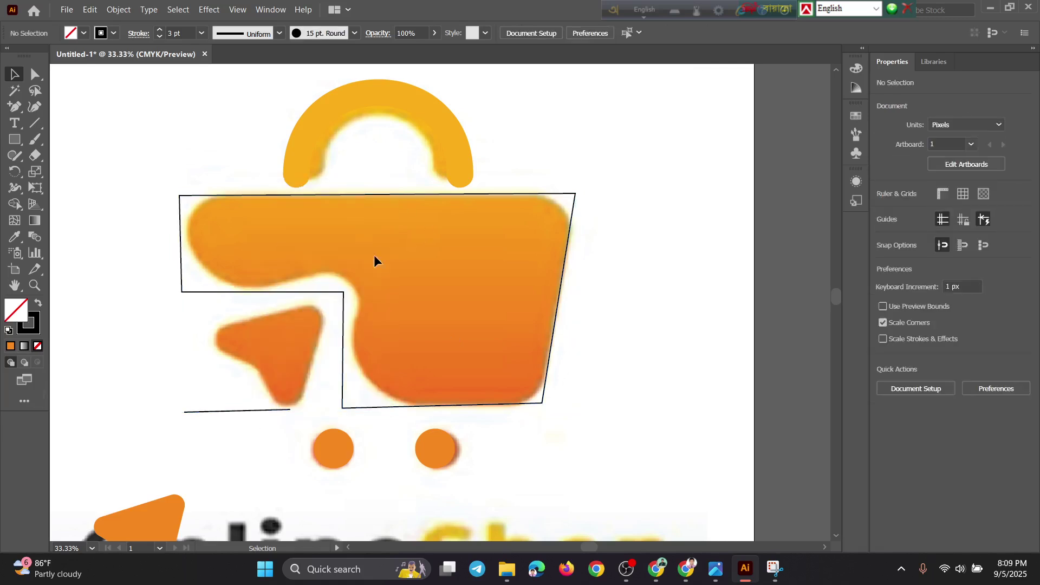
Round all corners of the cart outline to a radius of about 131 px and select the inner corner beside the arrow.
left_click(335, 292)
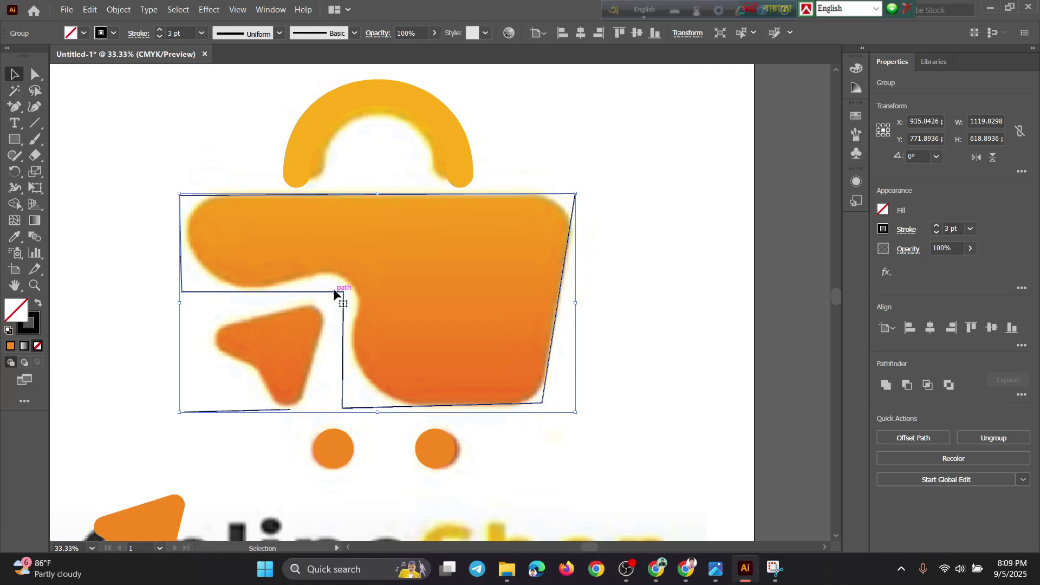
left_click(34, 73)
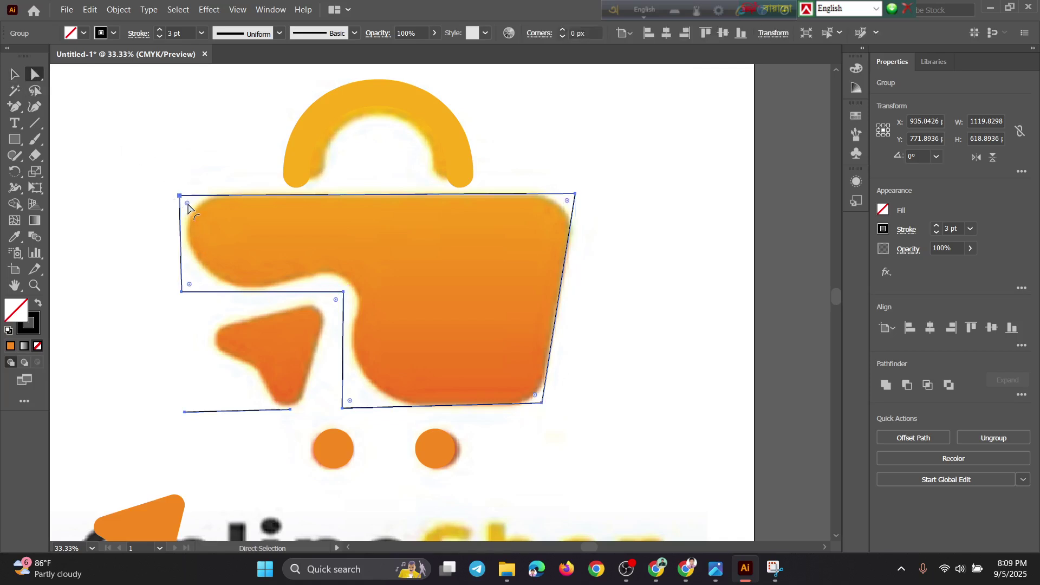
left_click_drag(188, 204, 234, 240)
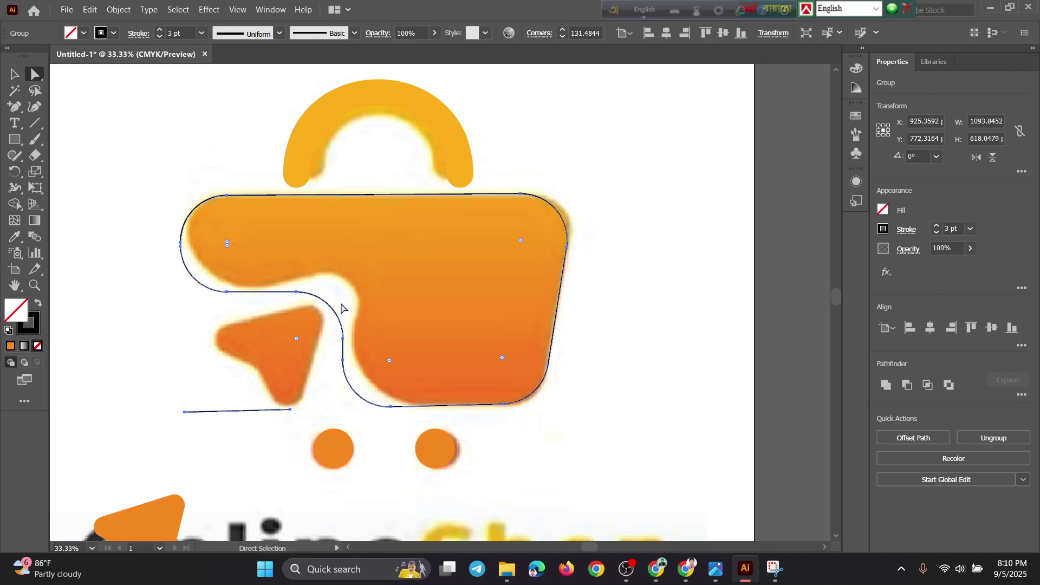
left_click(631, 290)
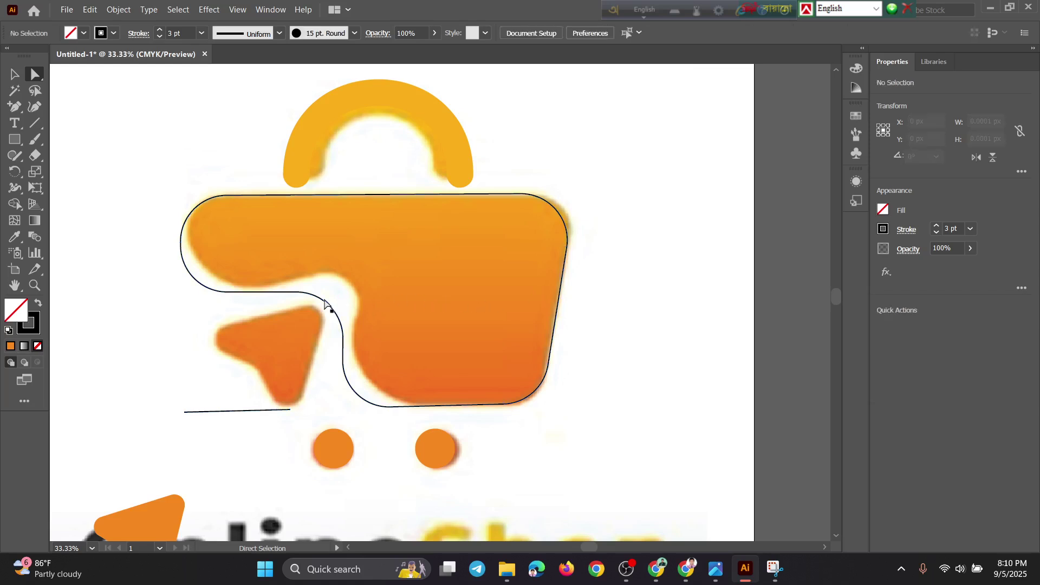
left_click(338, 313)
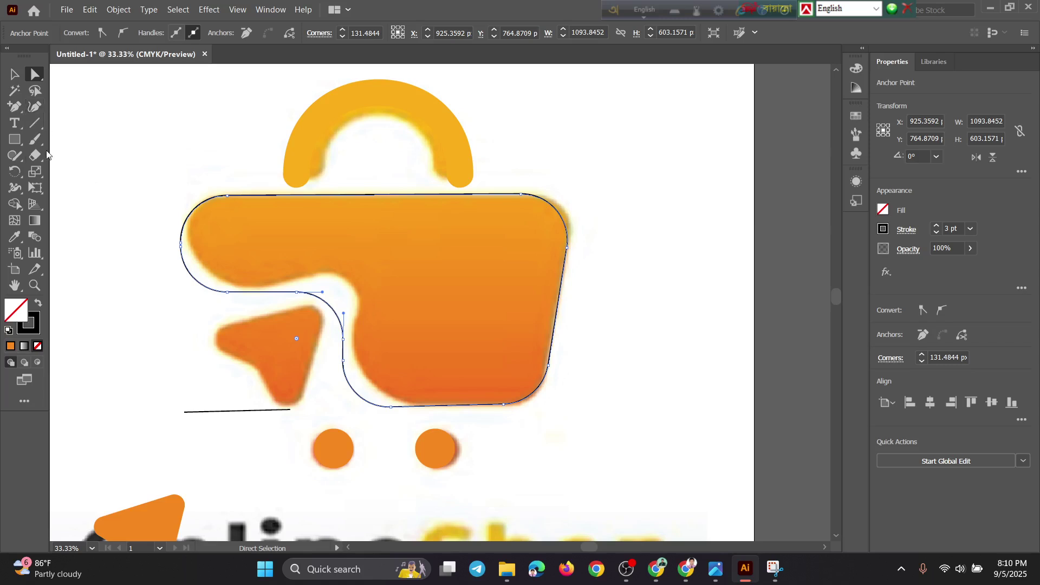
Try to add an anchor point on the curve of the cart outline's inner corner and pull it into the notch above the arrow.
right_click(20, 110)
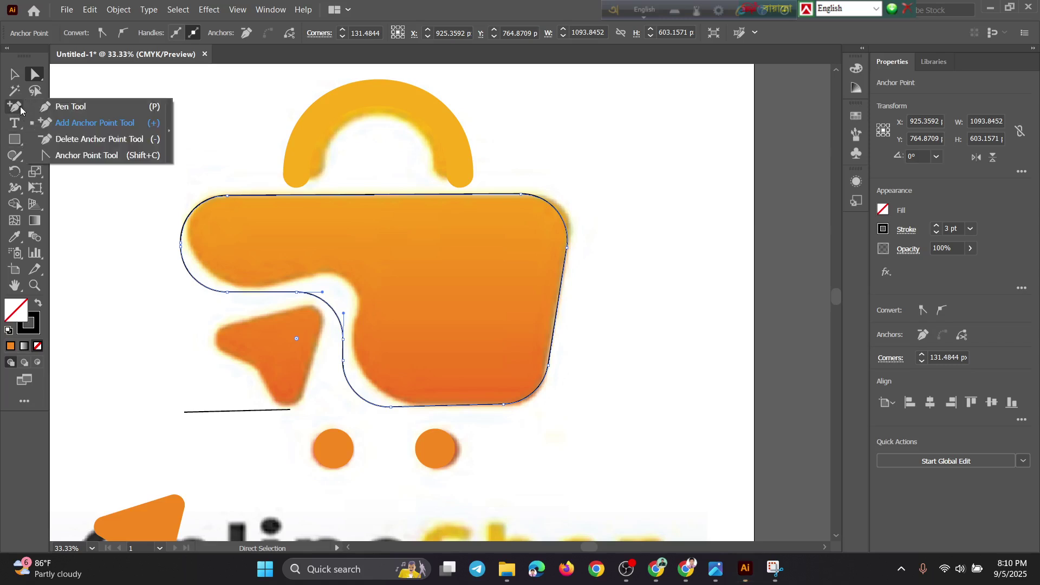
left_click(83, 128)
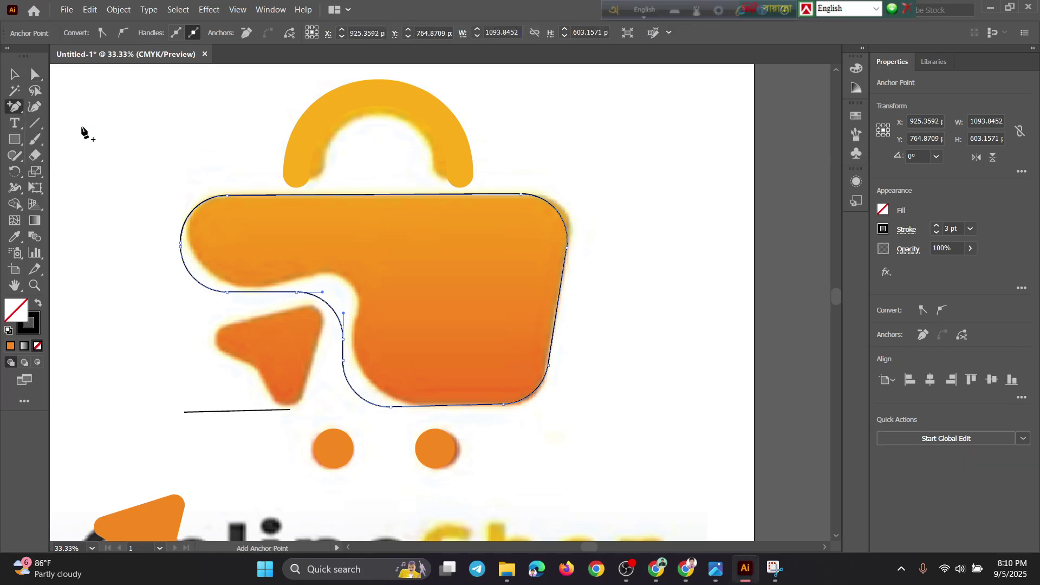
left_click(328, 305)
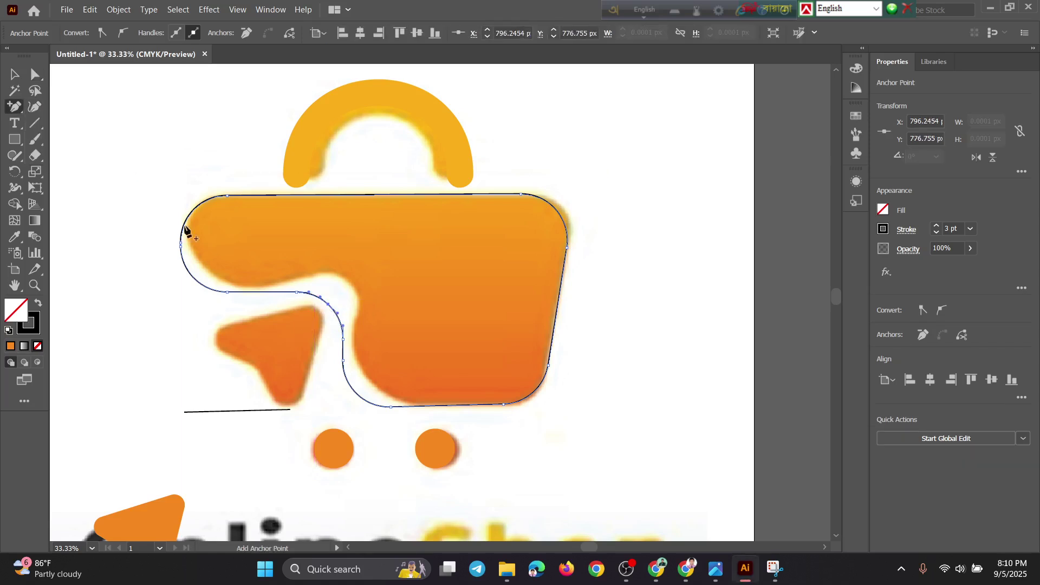
left_click(37, 77)
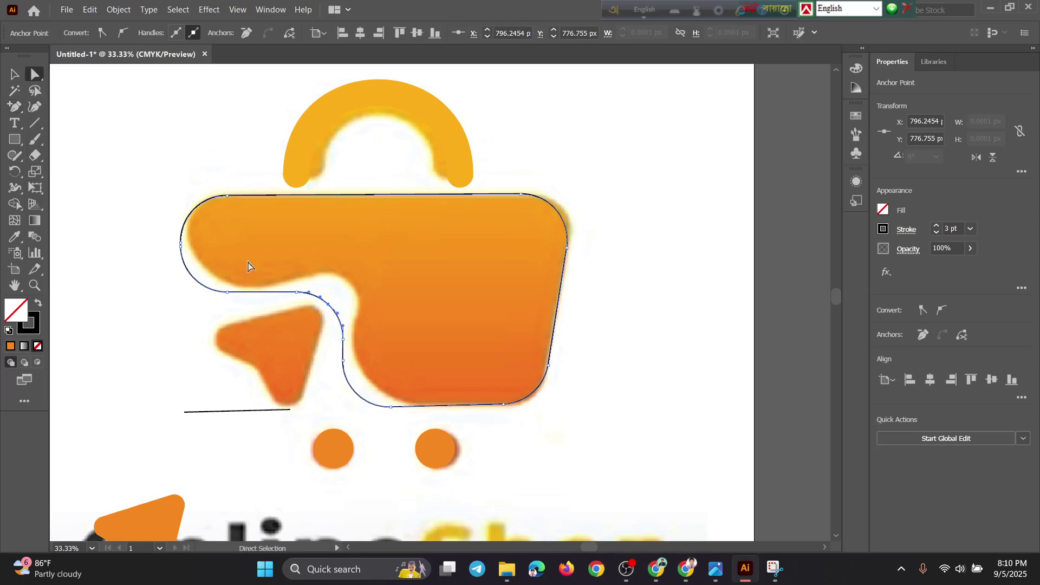
left_click(329, 306)
left_click_drag(329, 307, 357, 273)
Undo the added anchor point and the rounding of all the cart outline's corners.
key("ctrl+z")
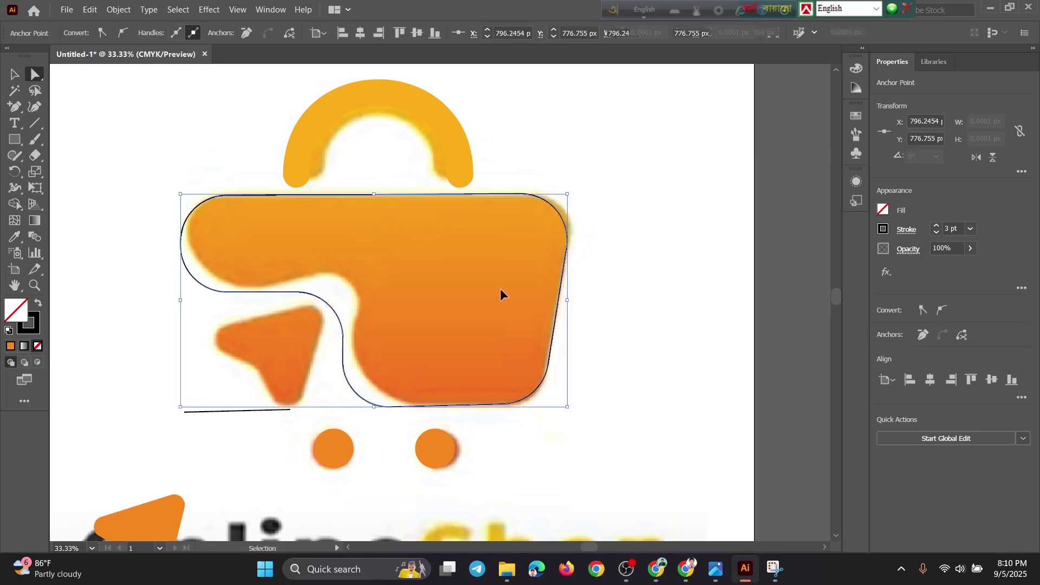
key("ctrl+z")
key("ctrl+z")
left_click(622, 325)
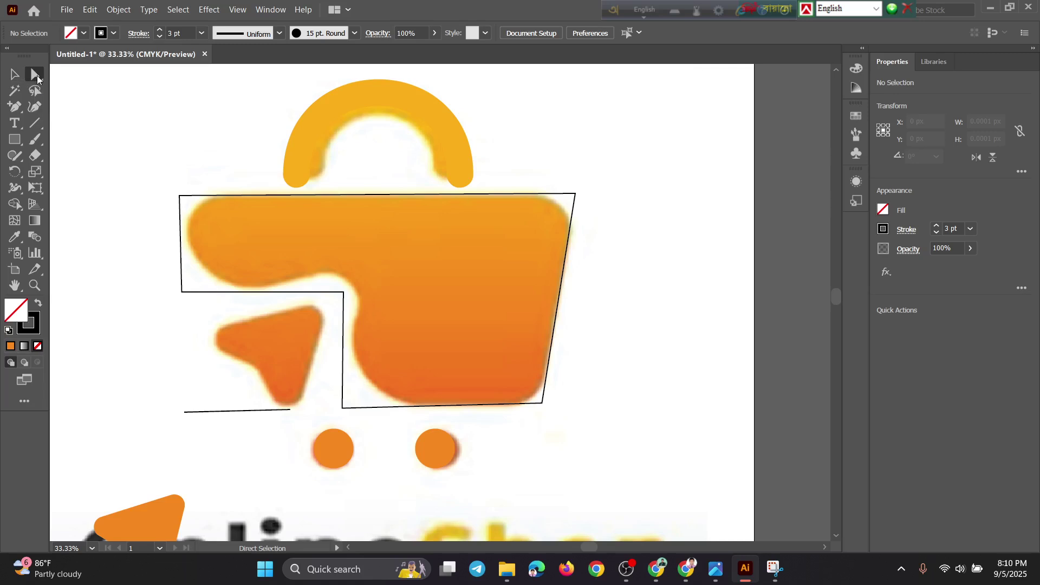
Move the cart outline's inner corner to about X 908, Y 689 px and the lower corner of its left arm to about X 429, Y 724 px.
left_click(343, 296)
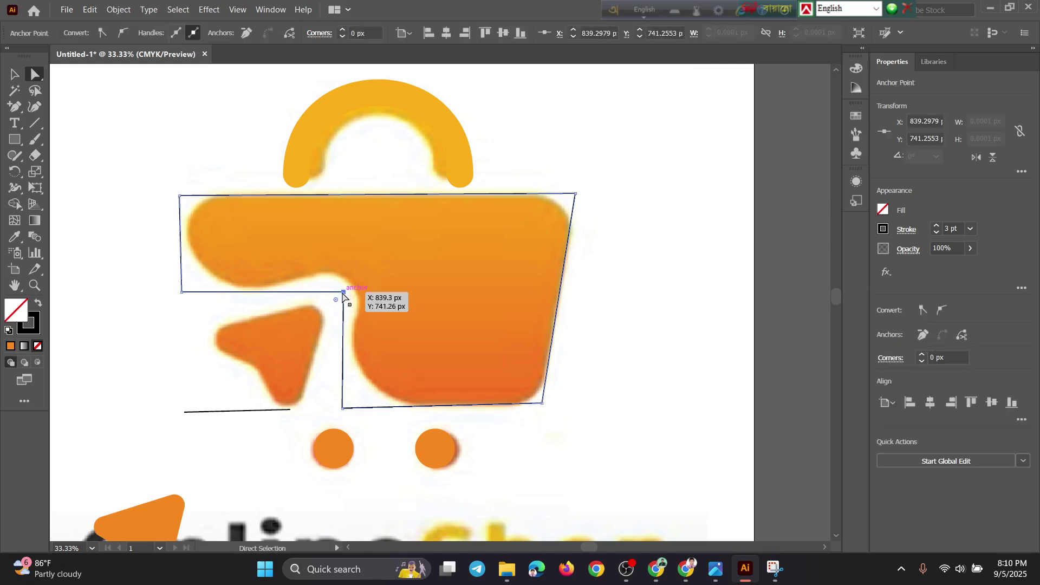
left_click_drag(343, 294, 367, 273)
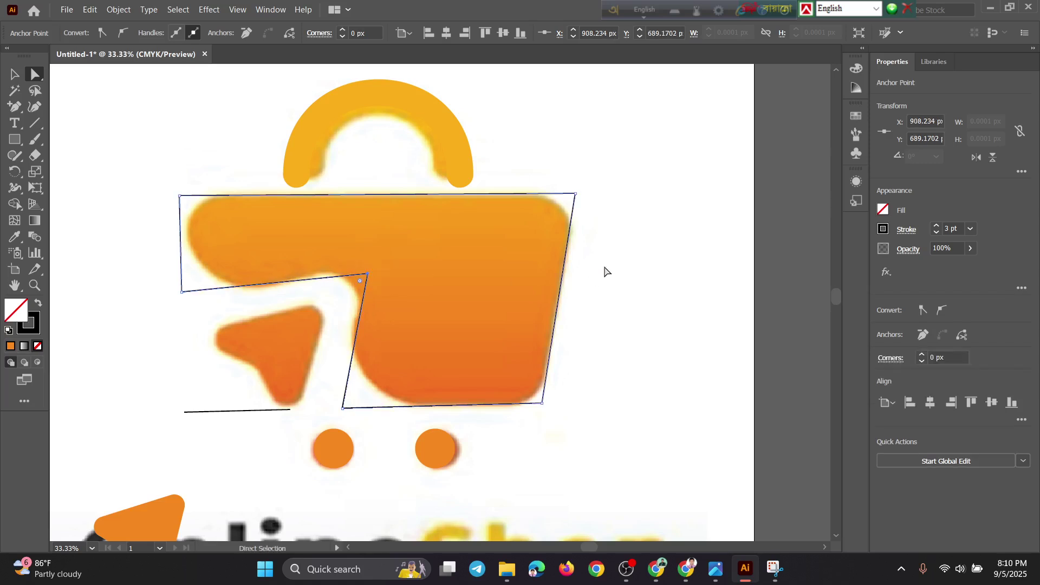
left_click(181, 292)
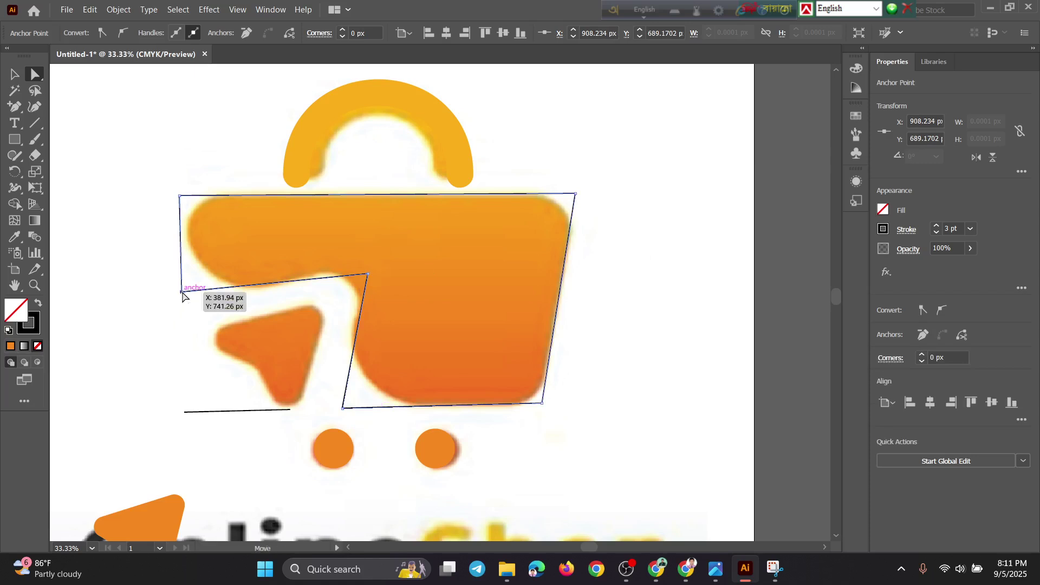
left_click(181, 292)
left_click_drag(181, 293, 199, 285)
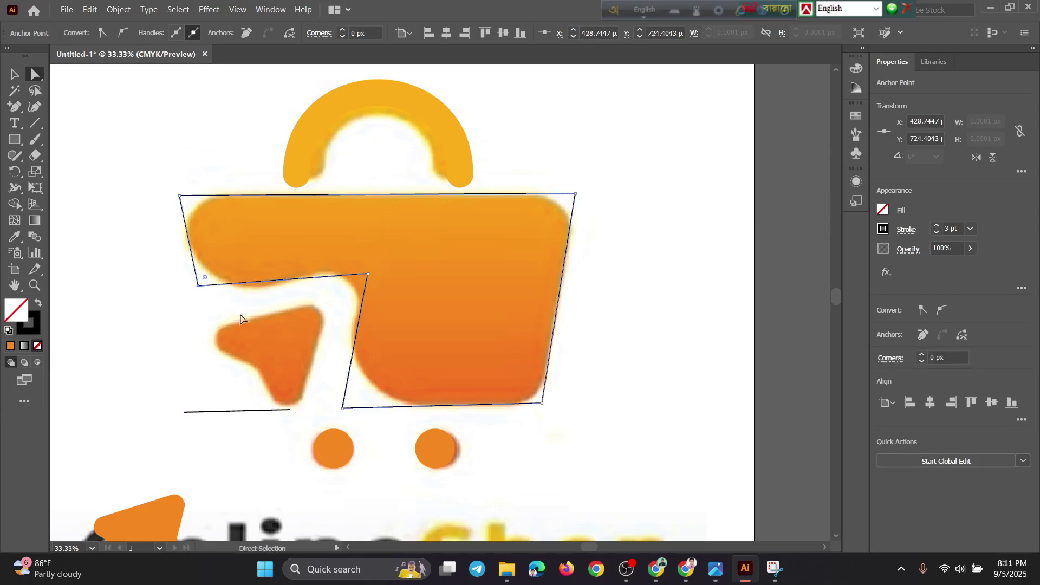
Fine-tune the cart outline's inner, upper-left and bottom-left corners so its edges follow the reference shape.
left_click_drag(362, 277, 362, 274)
left_click_drag(180, 196, 181, 198)
left_click_drag(343, 408, 348, 403)
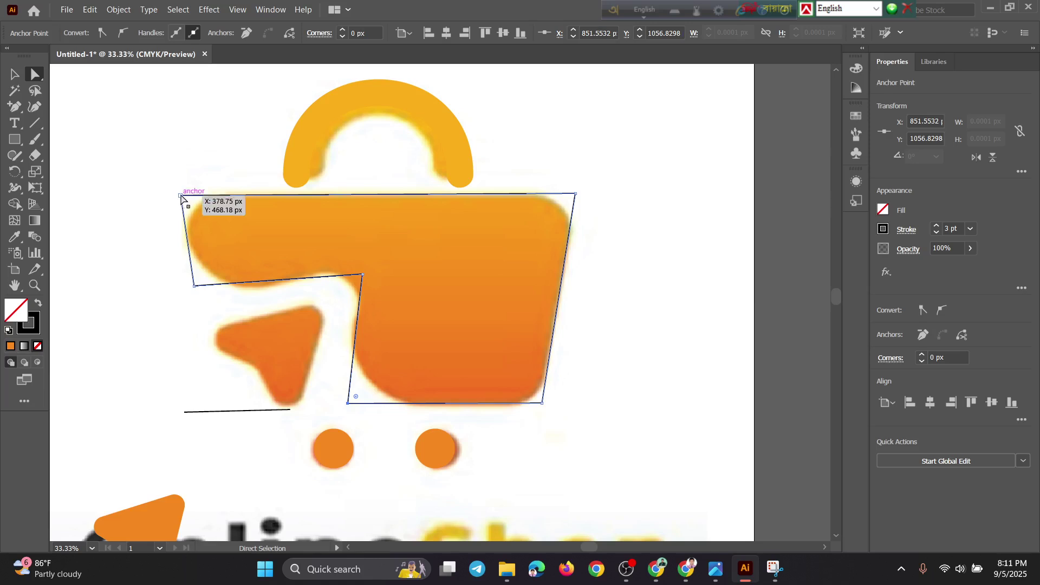
key("ctrl+shift+a")
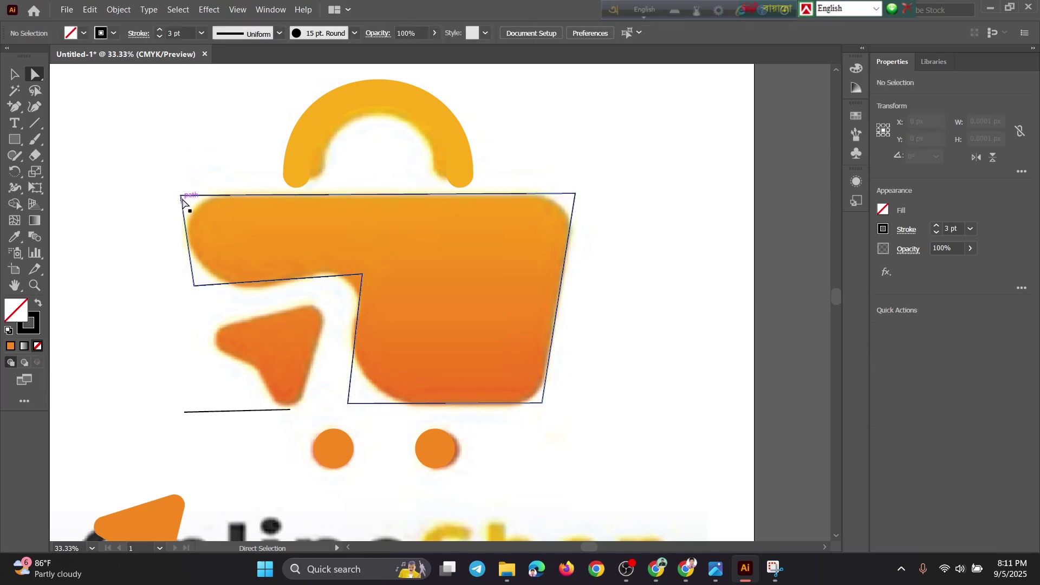
Round the upper corner of the outline's left arm to about 111 px and the lower one to about 141 px.
left_click(181, 198)
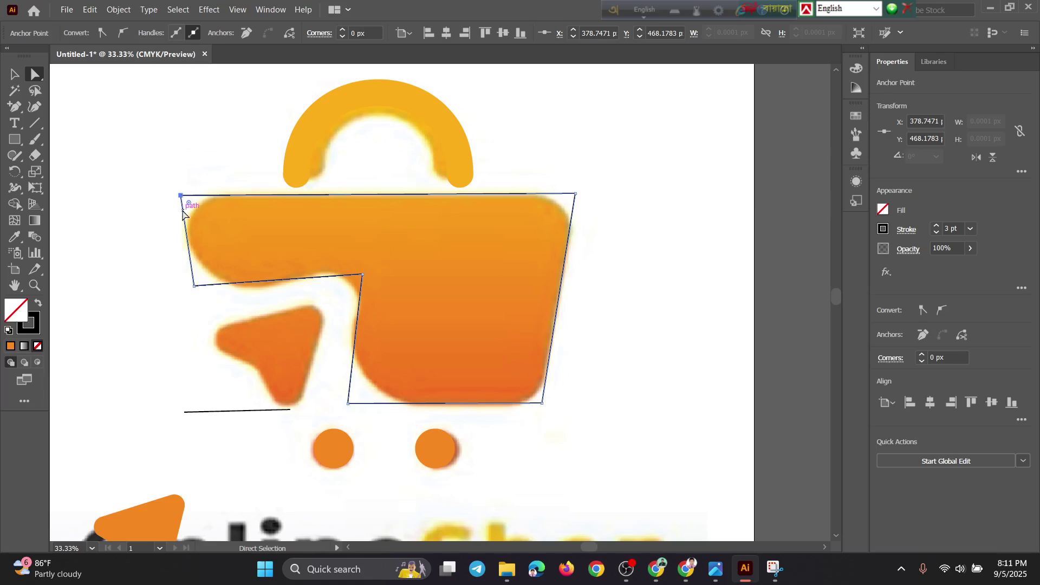
left_click_drag(189, 204, 228, 234)
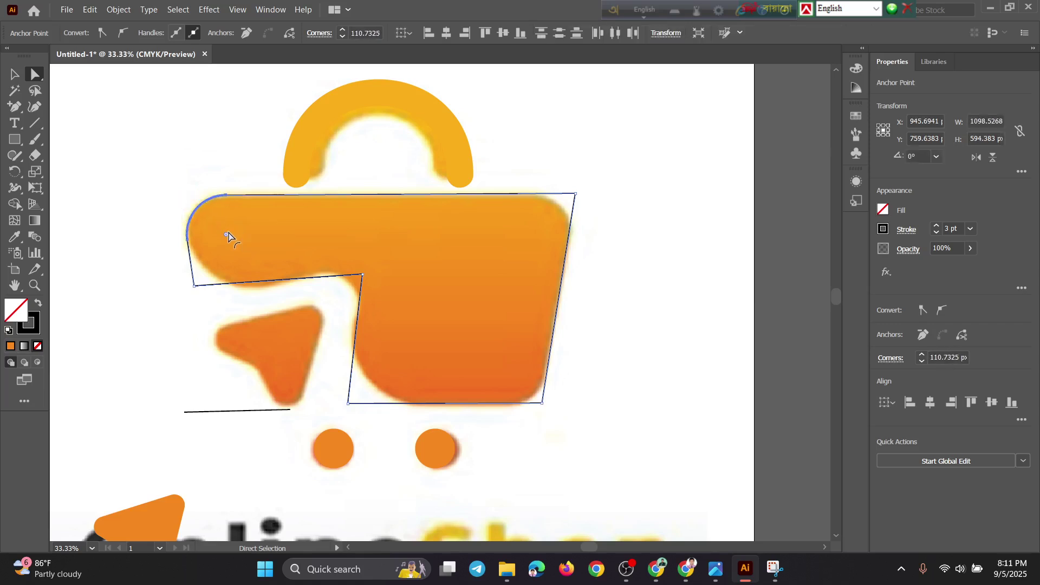
left_click(195, 285)
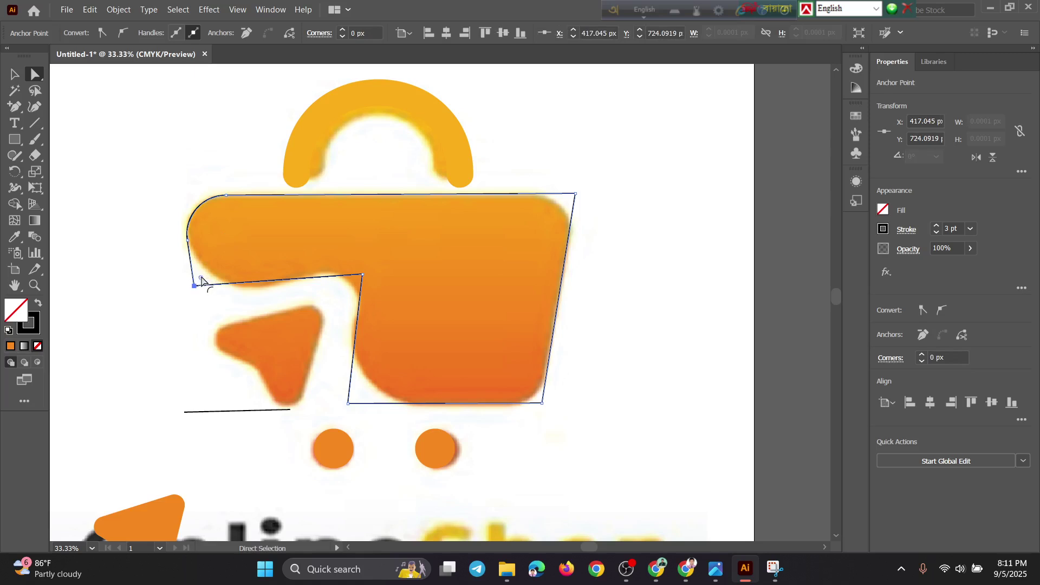
left_click_drag(201, 279, 256, 248)
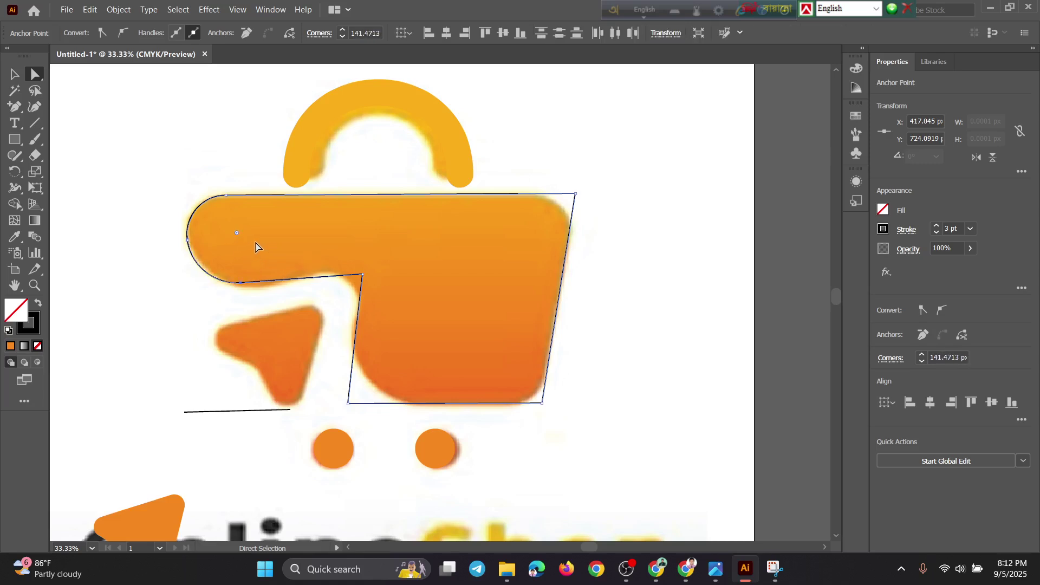
Round the cart outline's inner corner to about 79 px and its bottom-left corner to match the reference curve.
left_click(361, 275)
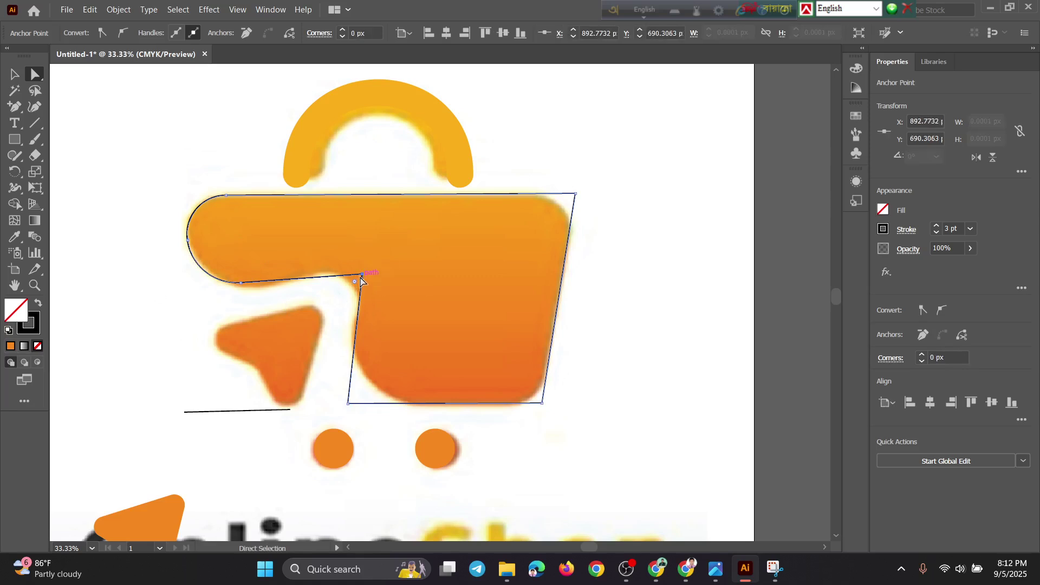
left_click_drag(354, 283, 333, 307)
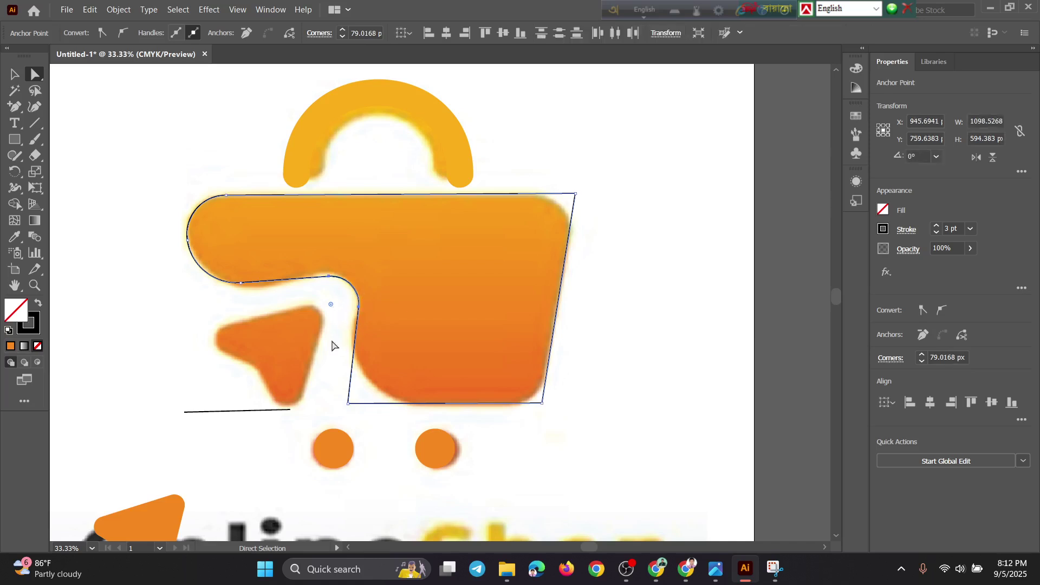
left_click(350, 403)
left_click_drag(354, 399, 410, 341)
Round the cart outline's bottom-right corner to about 97 px and its top-right corner to about 100 px.
left_click(542, 403)
left_click_drag(536, 400, 507, 379)
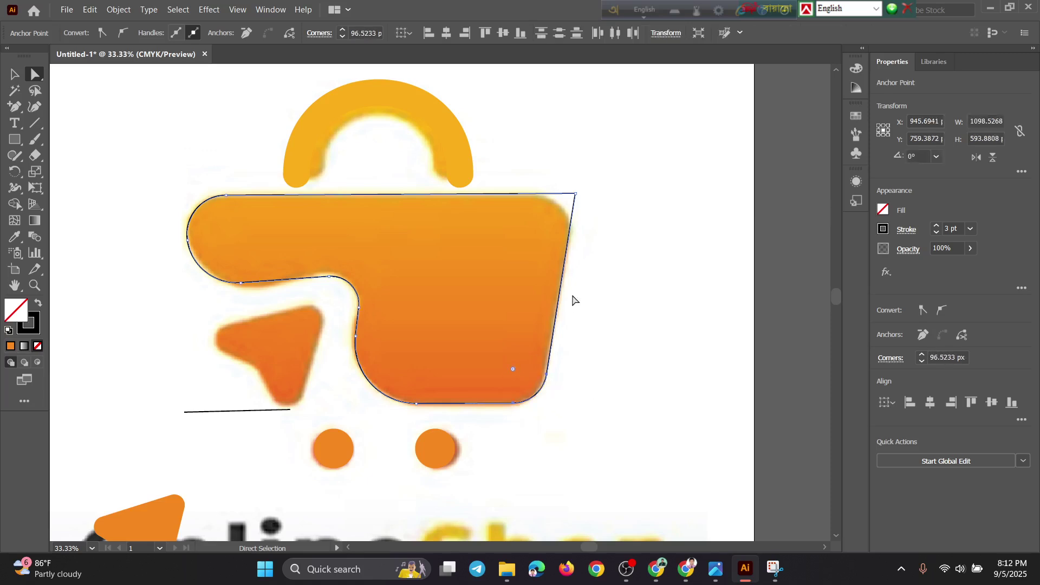
left_click(575, 194)
left_click(575, 195)
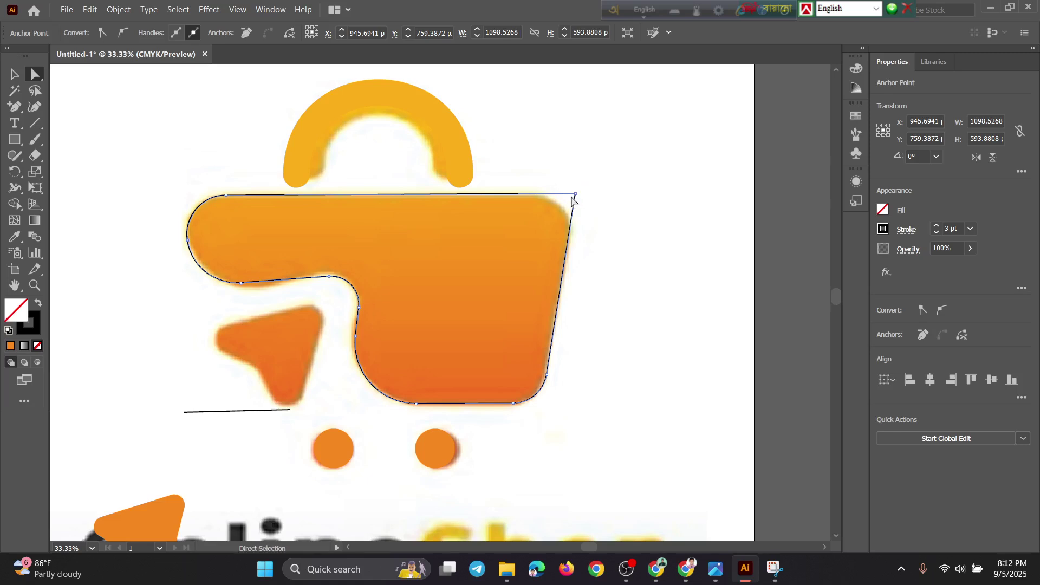
left_click(575, 195)
left_click_drag(568, 202, 534, 230)
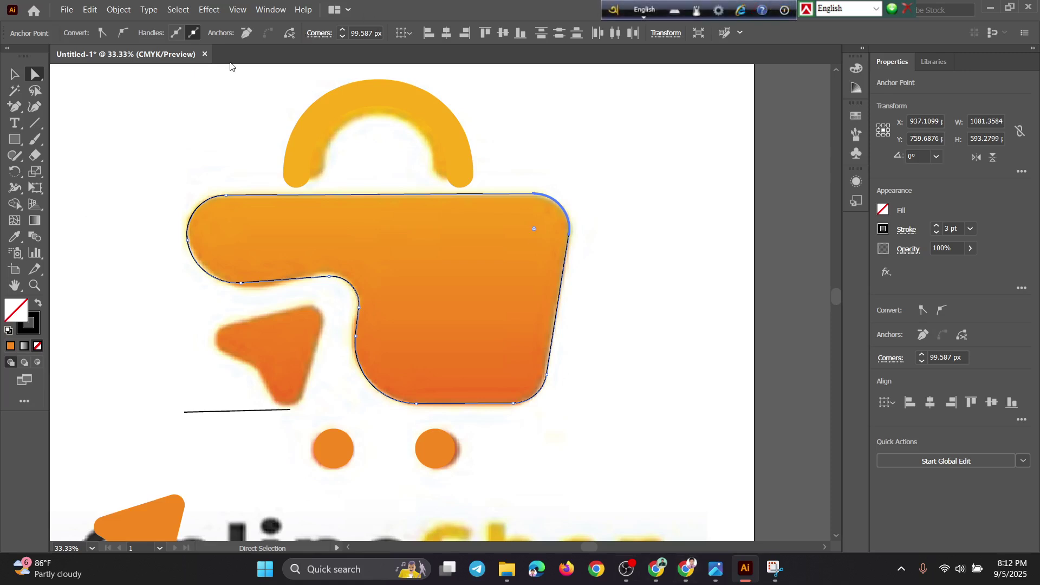
Try moving the grouped cart outline away from the reference image, first sideways and again downward, undoing each move.
left_click(15, 74)
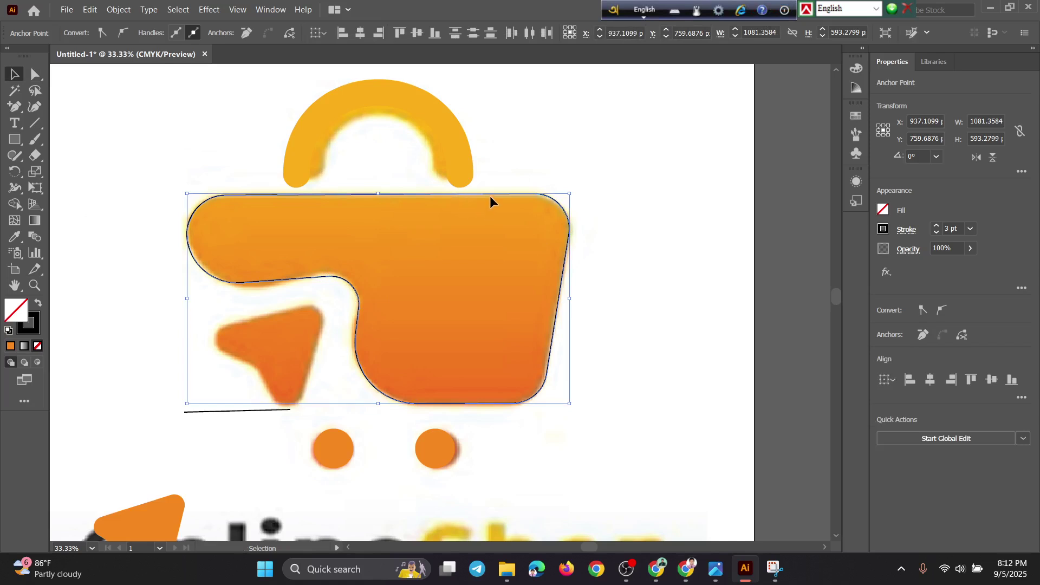
left_click_drag(491, 193, 548, 194)
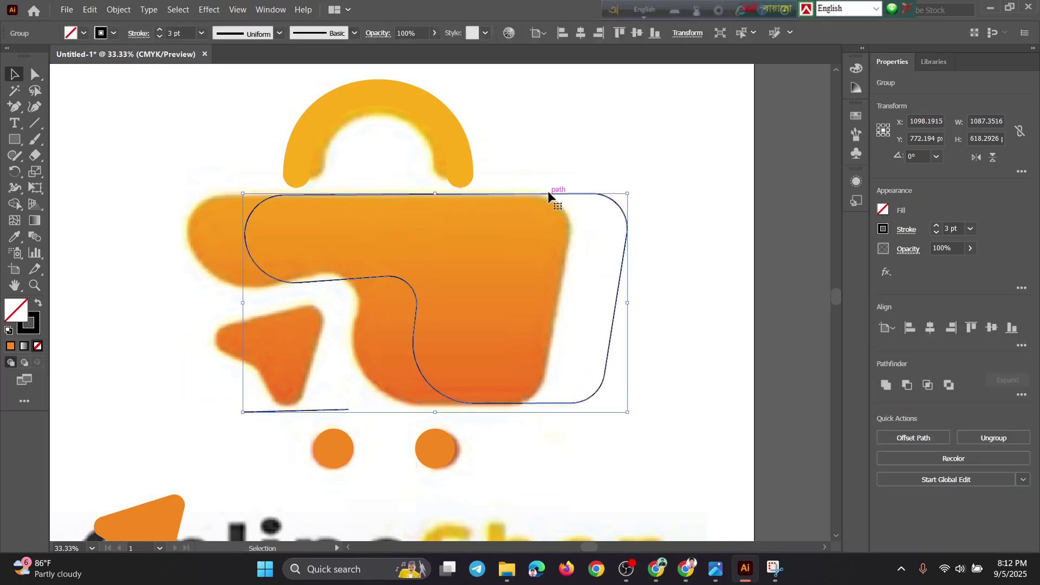
key("ctrl+z")
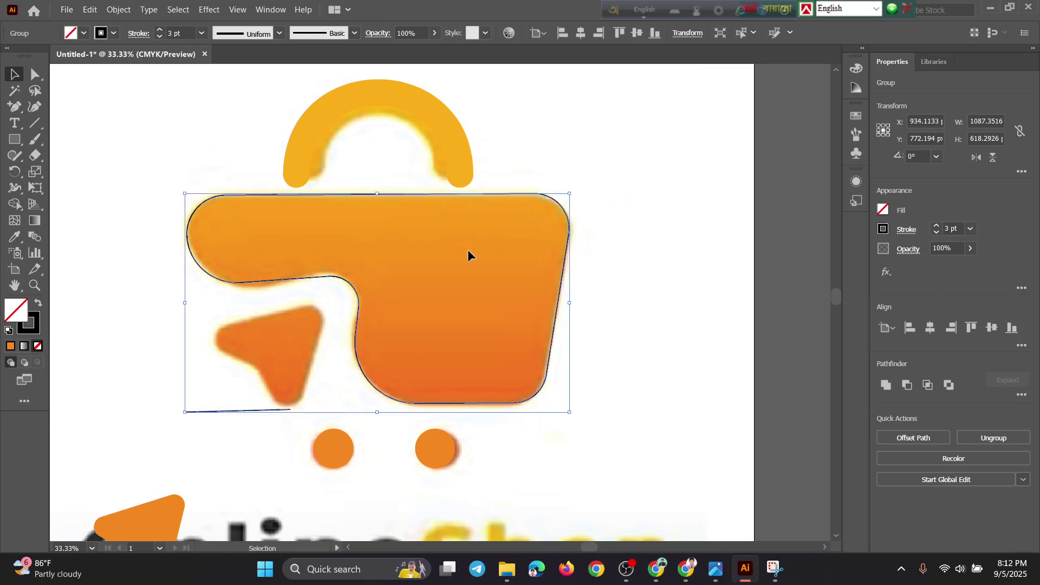
key("i")
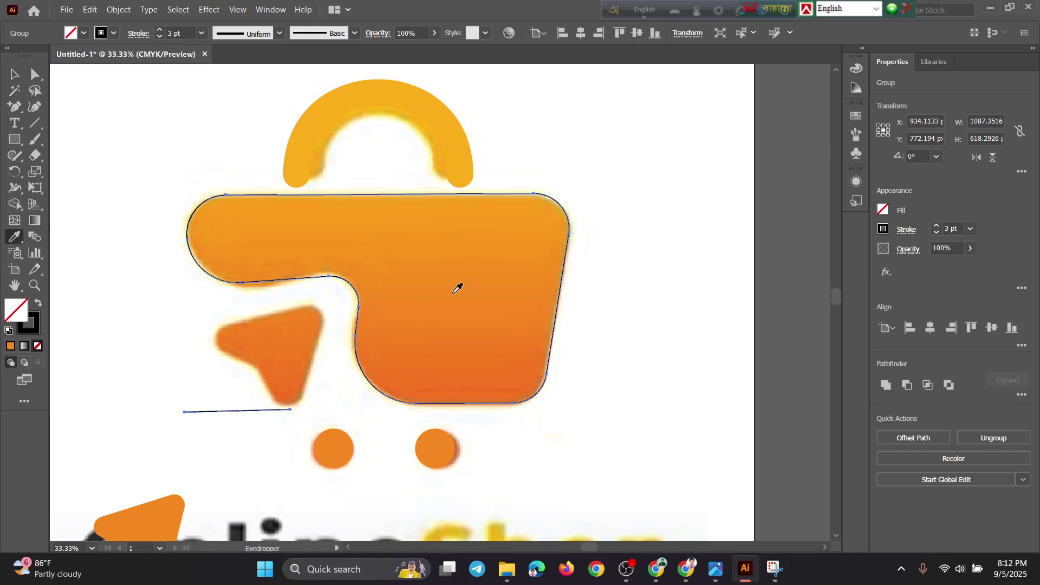
key("v")
left_click(624, 298)
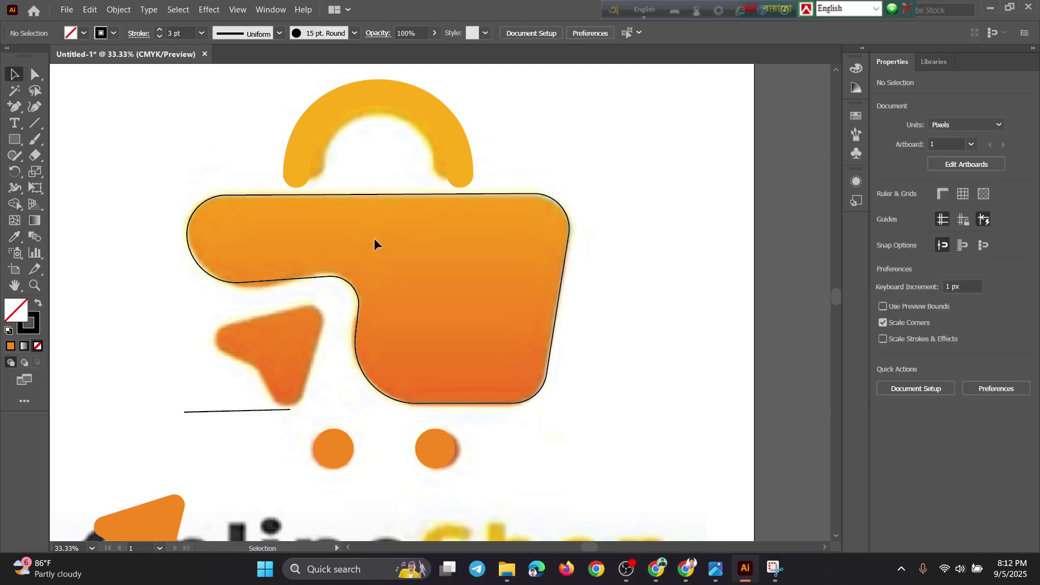
left_click_drag(395, 195, 391, 330)
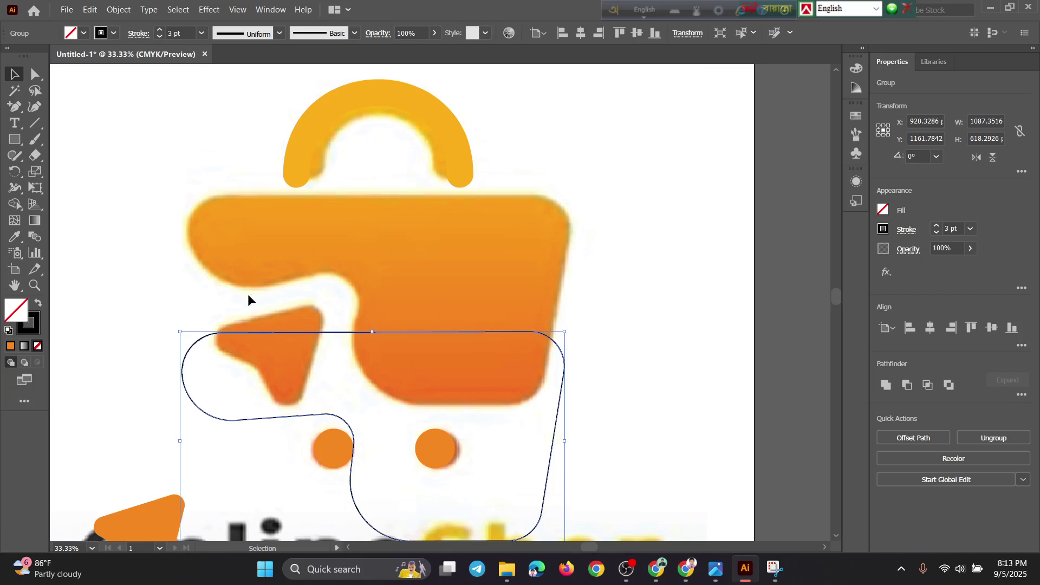
key("ctrl+z")
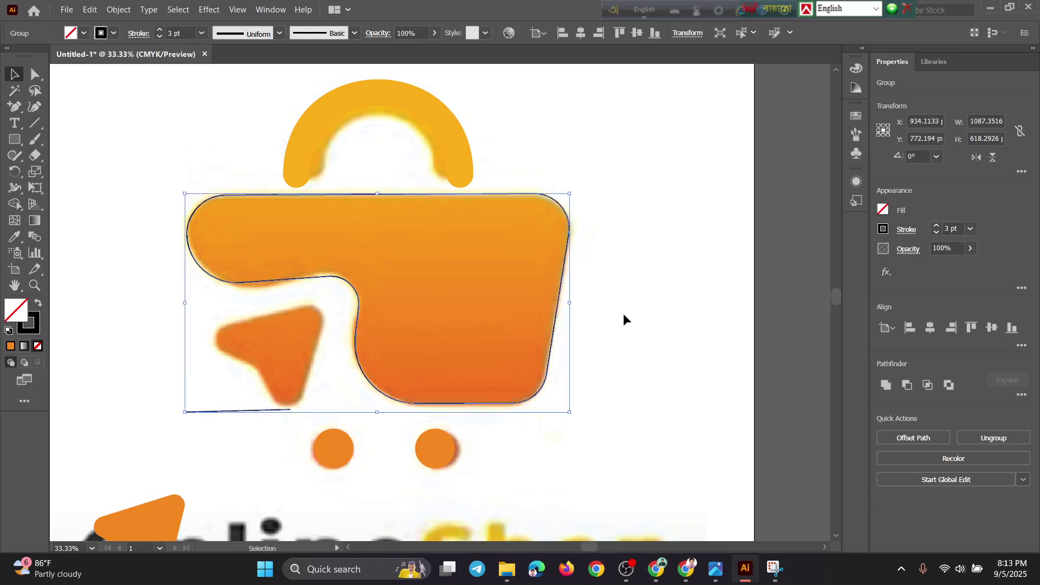
left_click(628, 314)
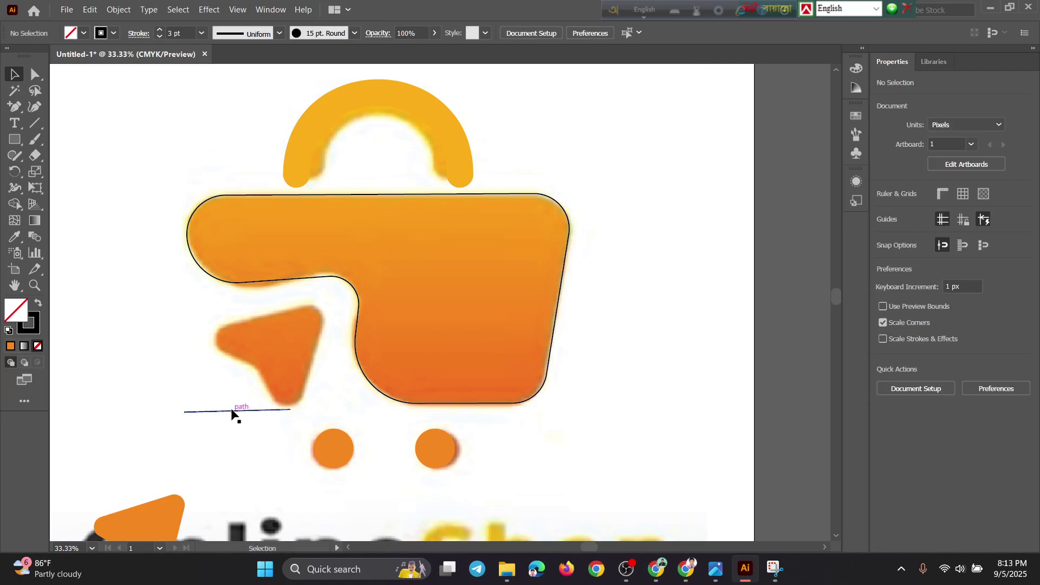
Ungroup the cart outline from the stray line beneath the arrow and move the line down and left, away from the cart.
left_click(233, 413)
left_click(629, 327)
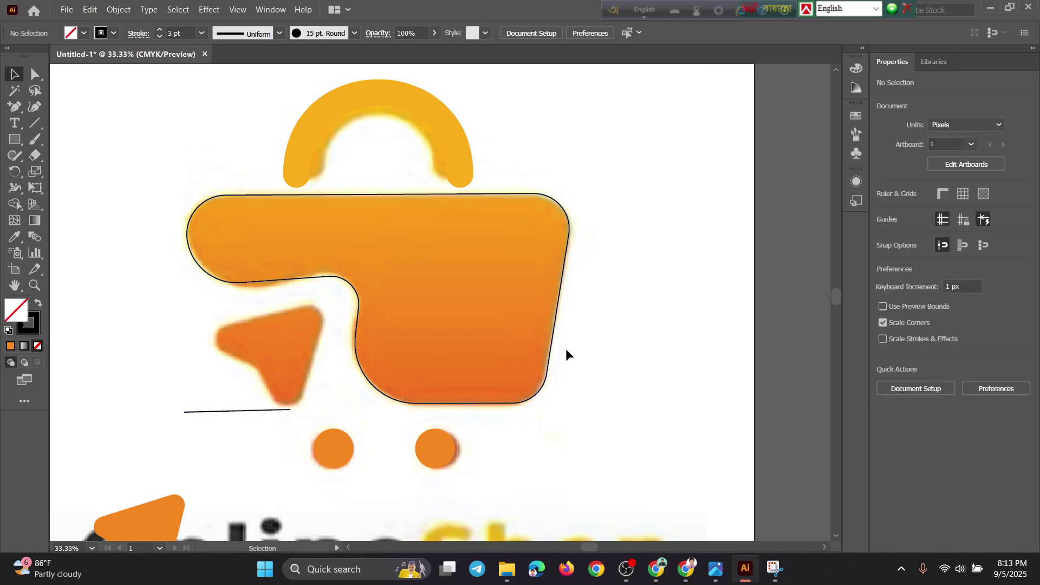
left_click(271, 414)
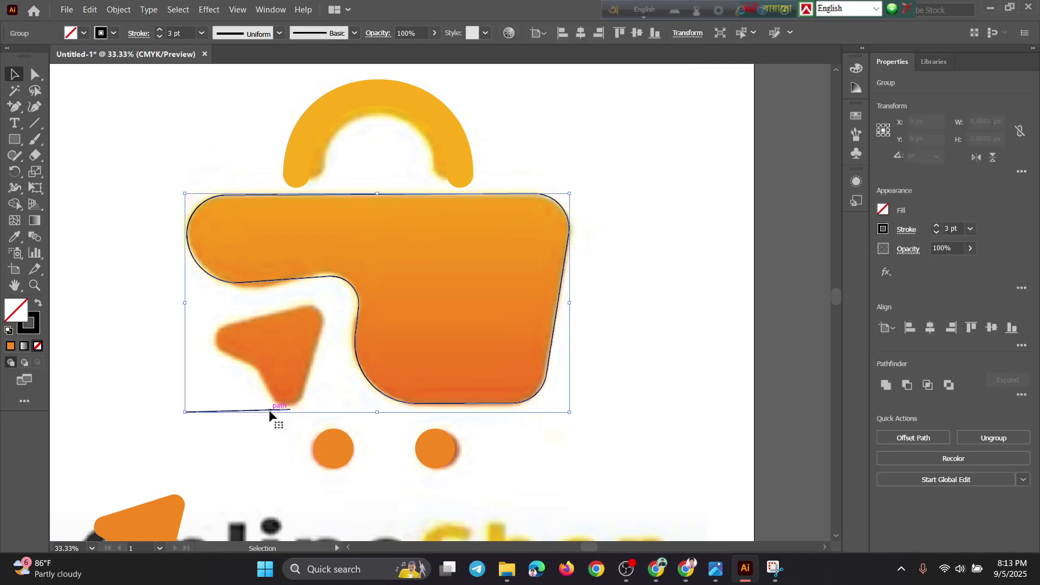
right_click(270, 414)
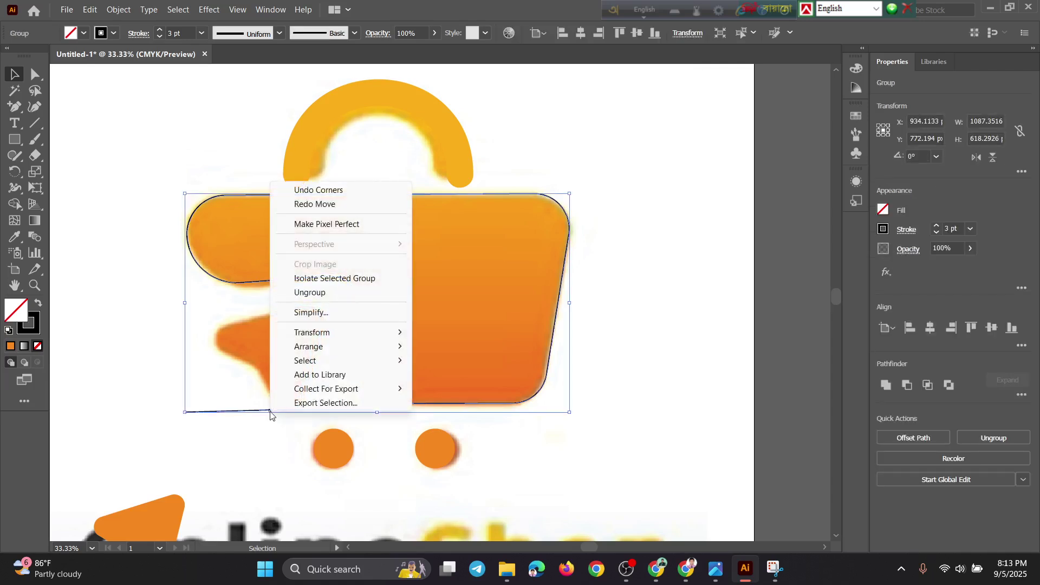
left_click(331, 293)
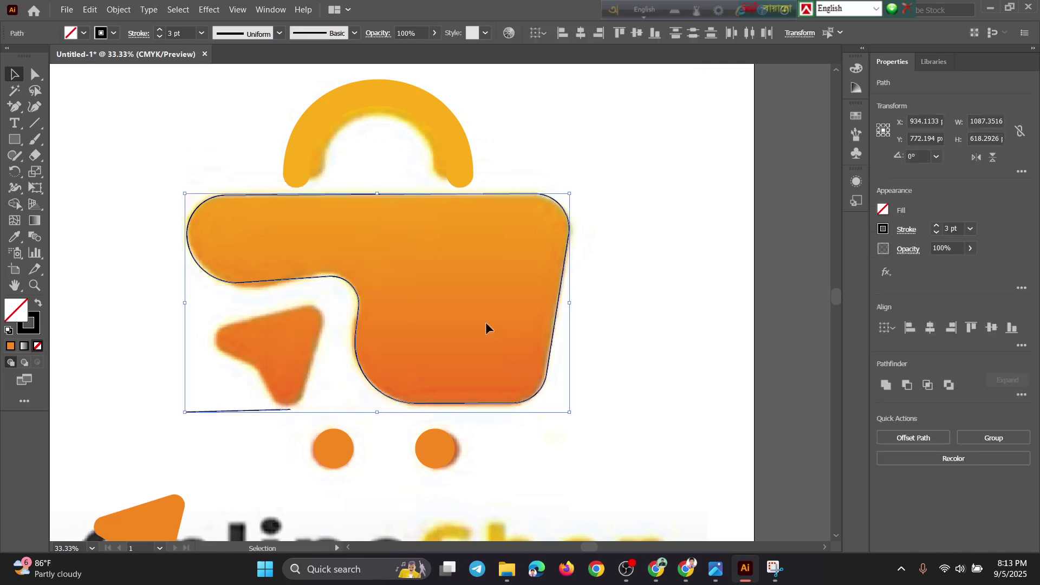
left_click(681, 330)
left_click(245, 412)
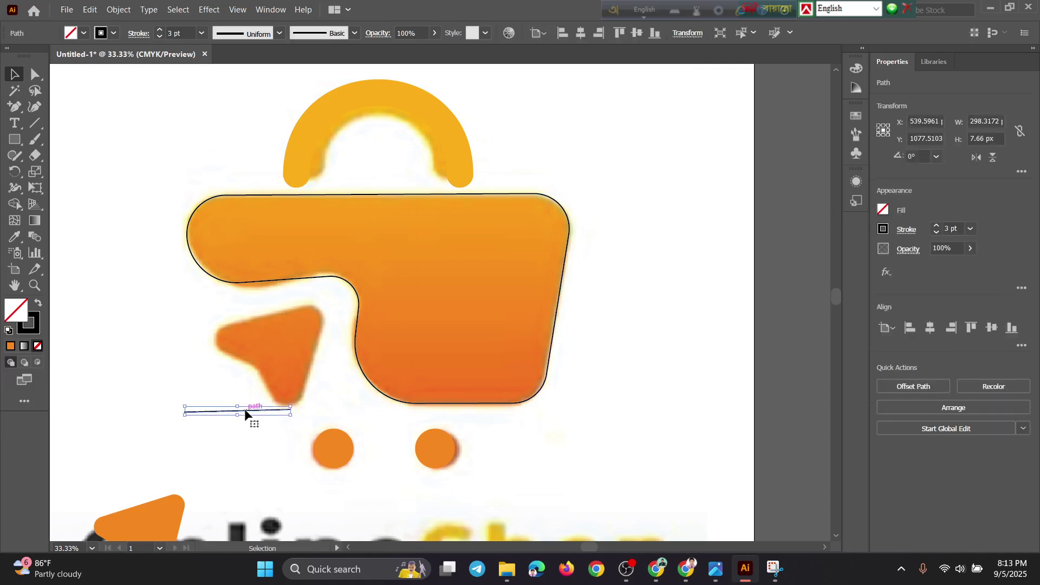
left_click_drag(244, 413, 225, 435)
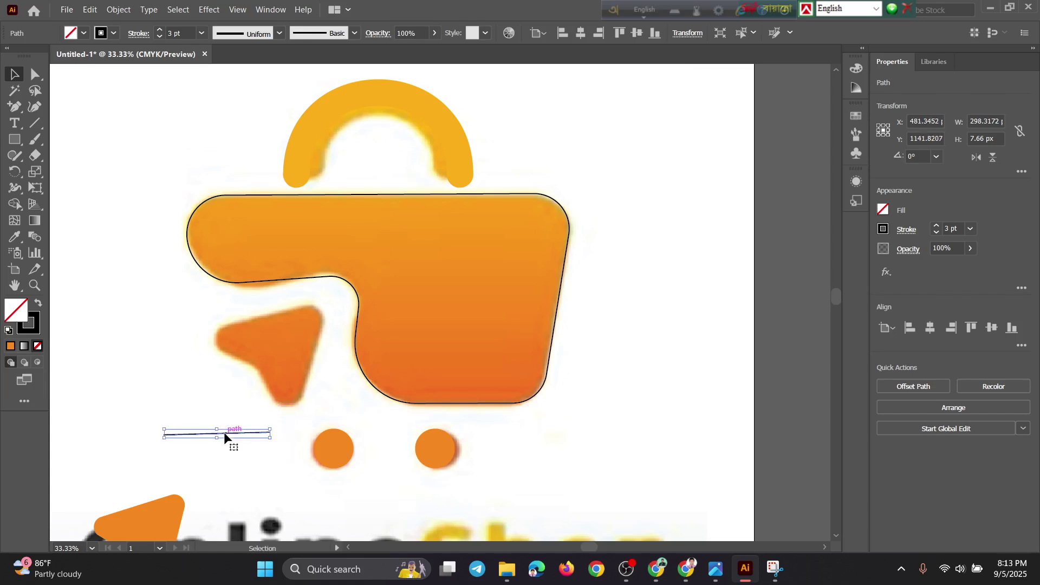
Delete the stray line below the arrow and move the solid orange arrow shape onto the reference arrow.
key("Delete")
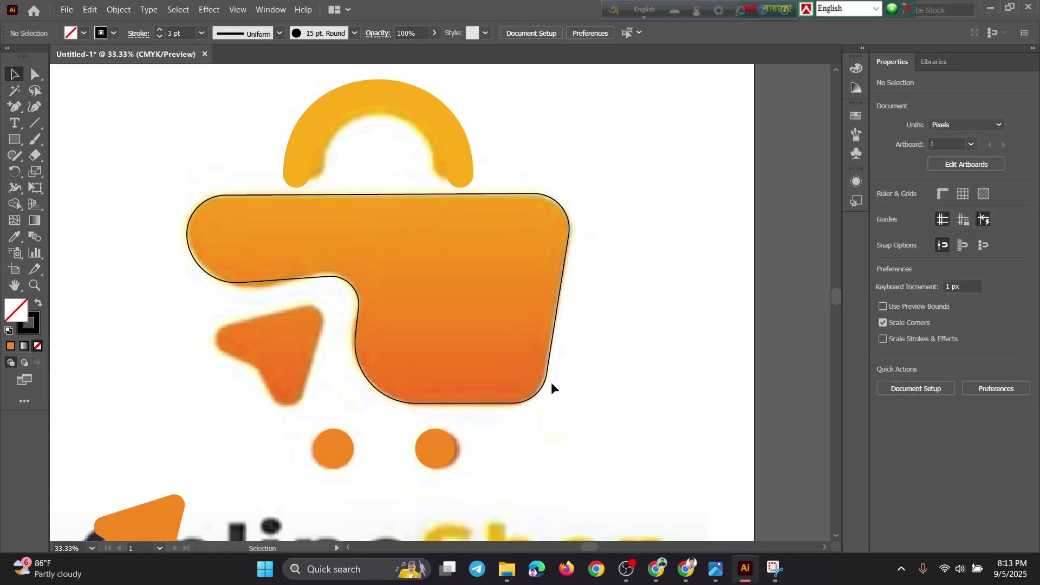
left_click(539, 391)
left_click(613, 361)
left_click_drag(148, 518, 282, 331)
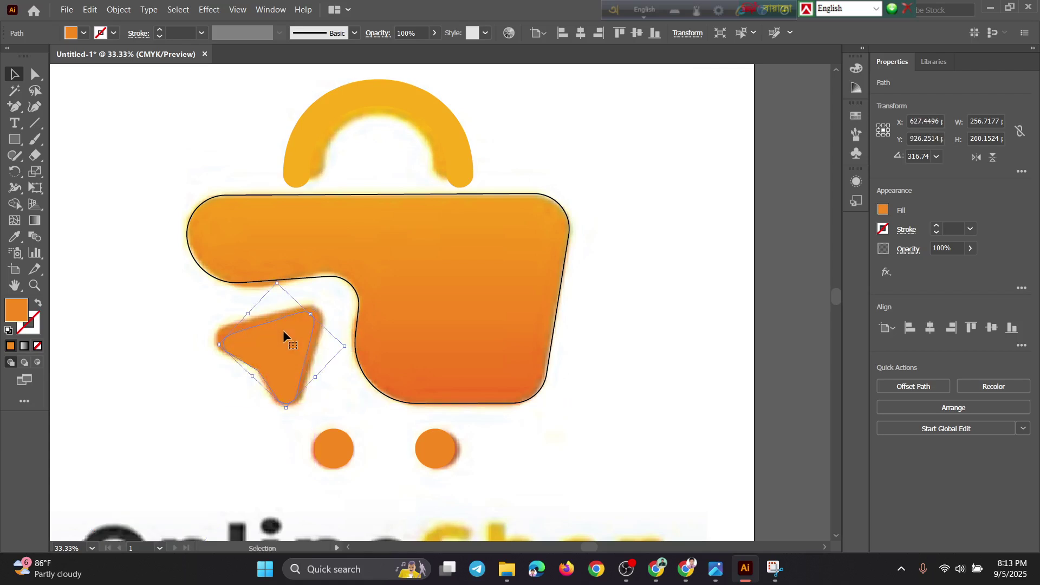
left_click(457, 176)
left_click(494, 165)
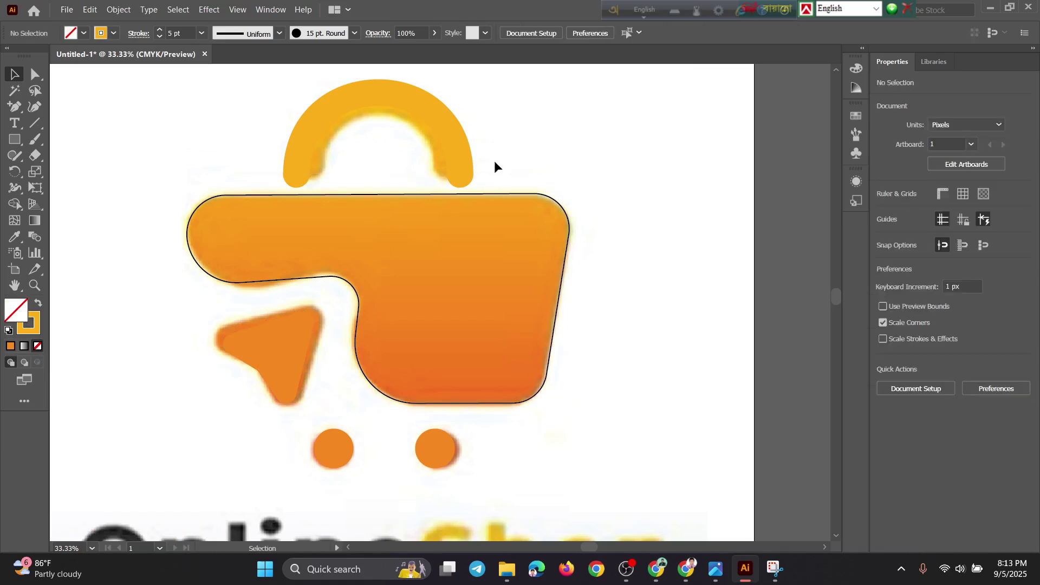
left_click(463, 152)
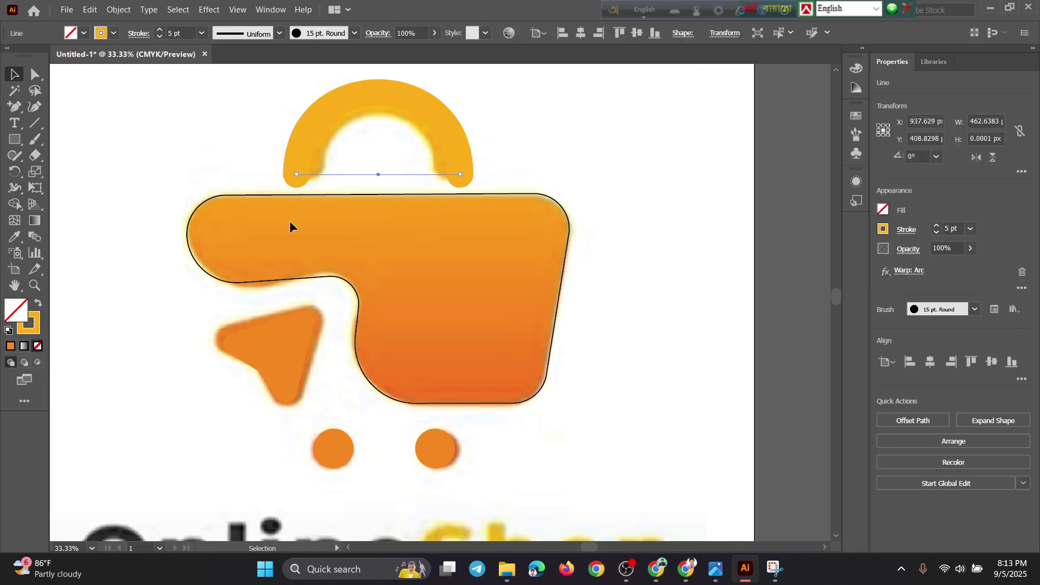
left_click(277, 350)
left_click(324, 447)
left_click(431, 456)
left_click(596, 346)
Set the traced arrow shape's fill to None.
left_click(294, 375)
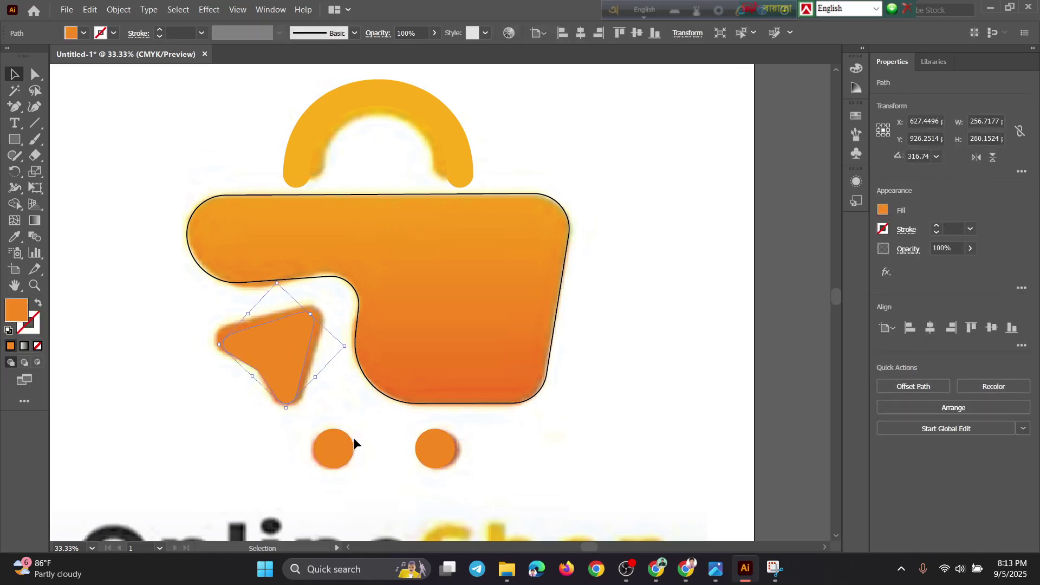
left_click(884, 211)
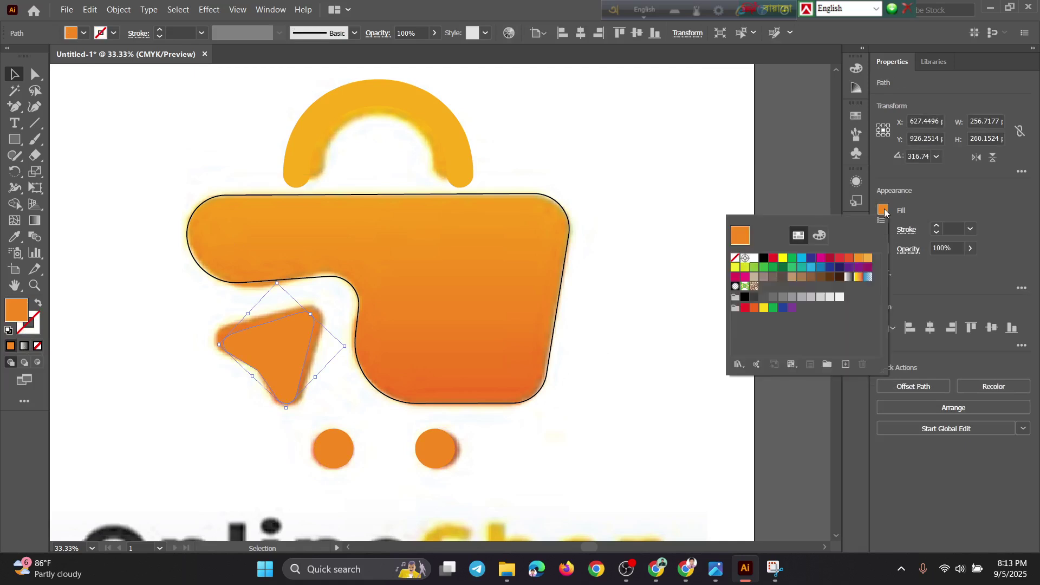
left_click(734, 260)
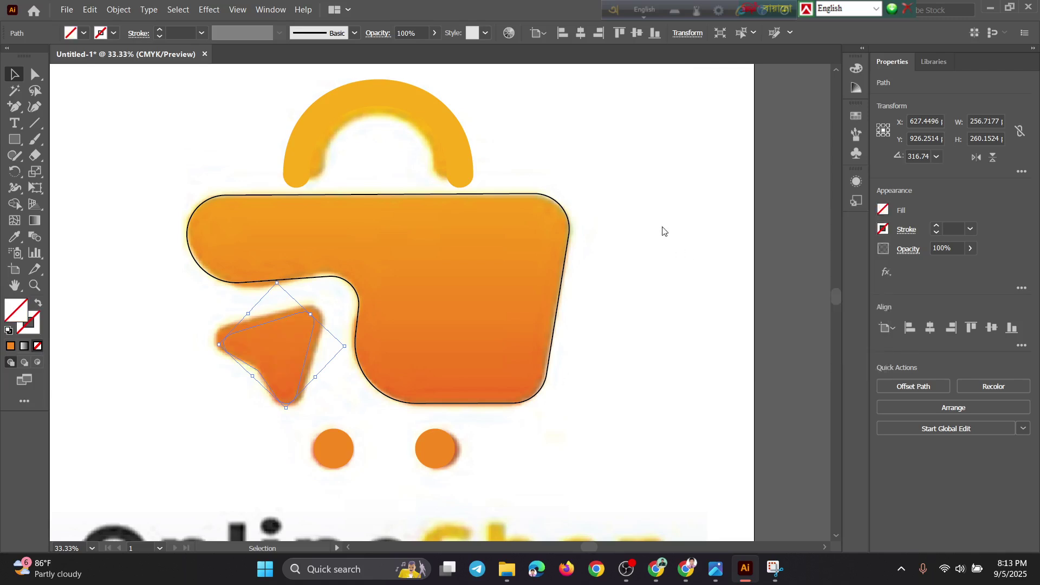
left_click(458, 150)
left_click(588, 191)
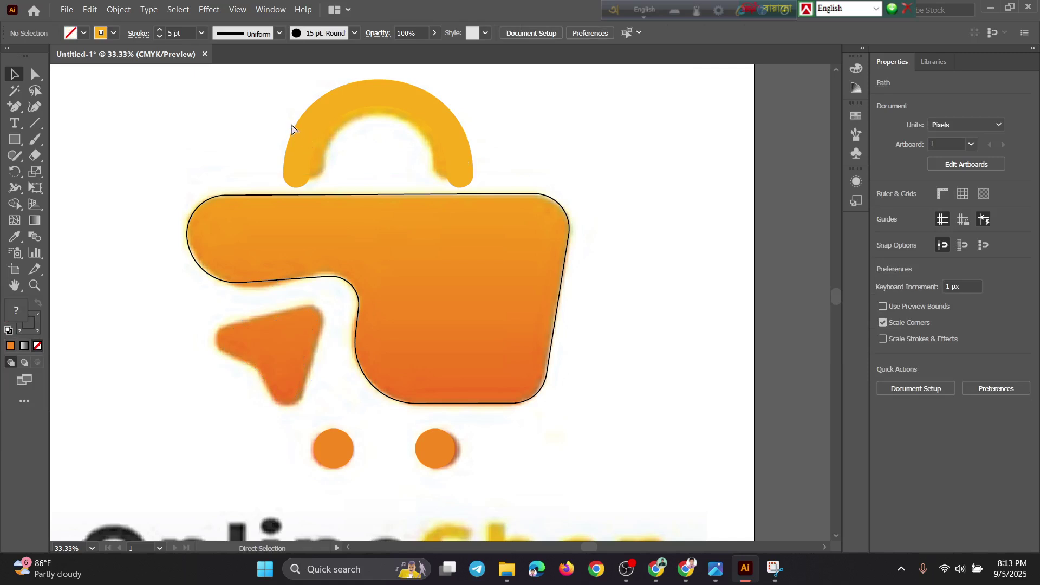
Select all the traced logo shapes and set their stroke color to the yellow swatch.
key("ctrl+a")
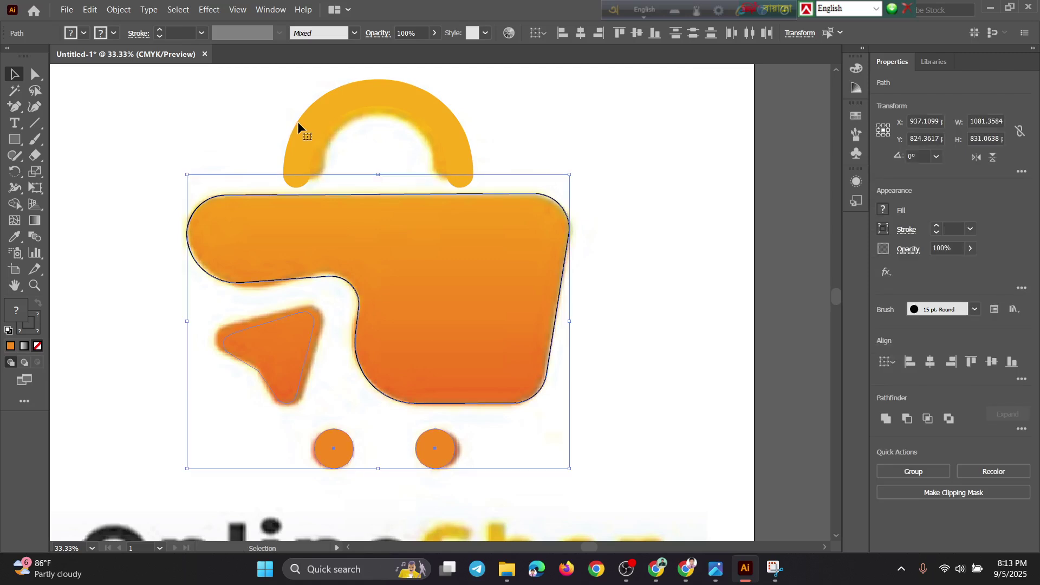
left_click(187, 119)
left_click_drag(191, 88, 598, 496)
left_click(114, 34)
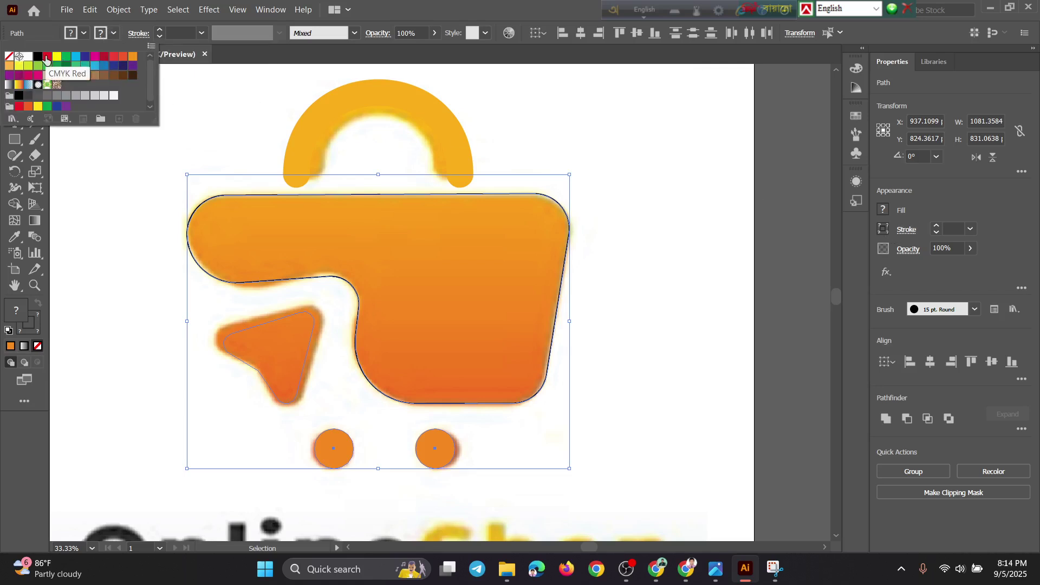
left_click(56, 59)
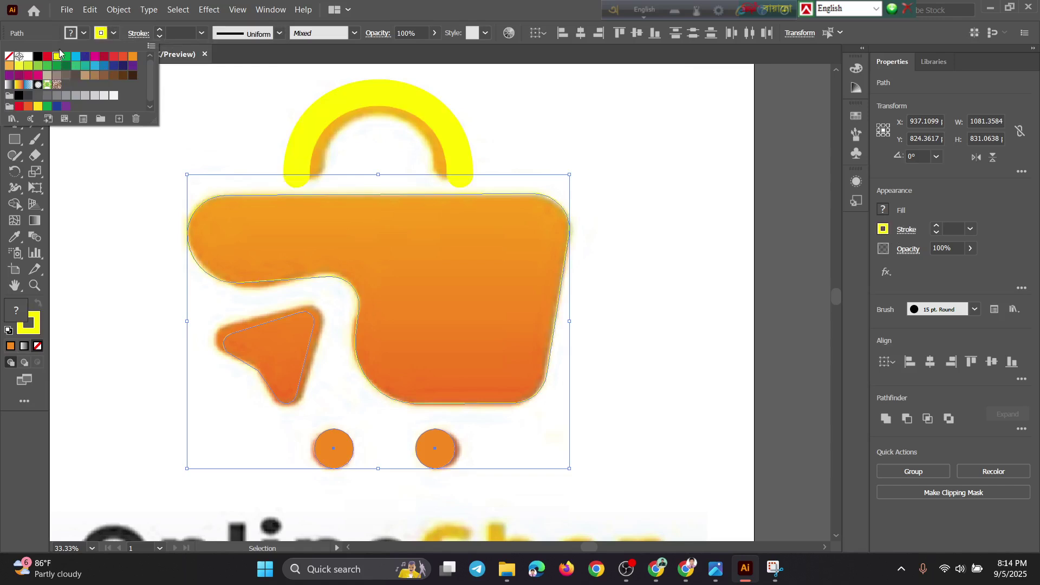
left_click(110, 35)
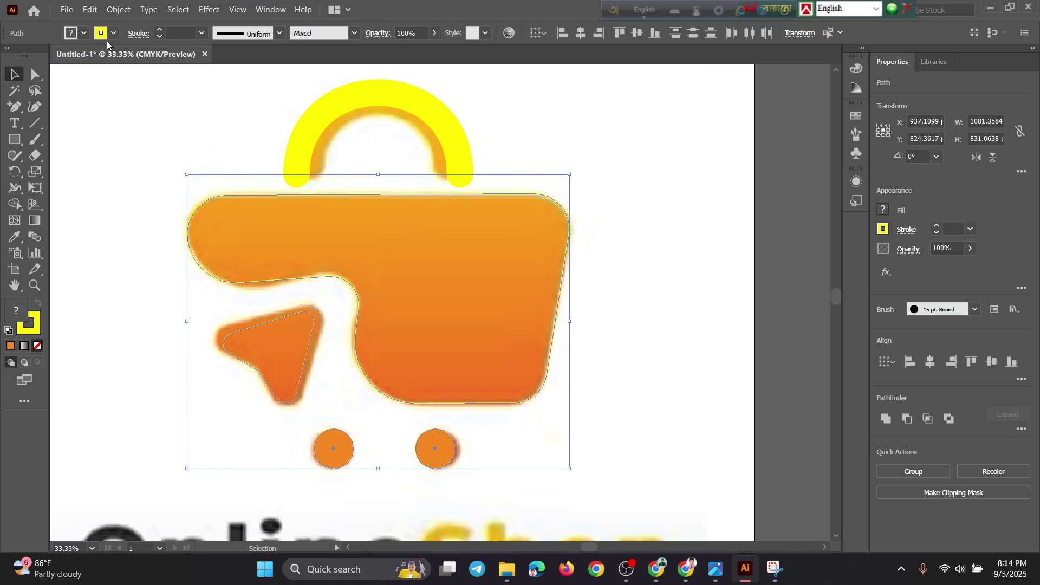
Set the stroke weight of all the traced shapes to 0.5 pt and deselect them.
left_click(159, 35)
left_click(159, 36)
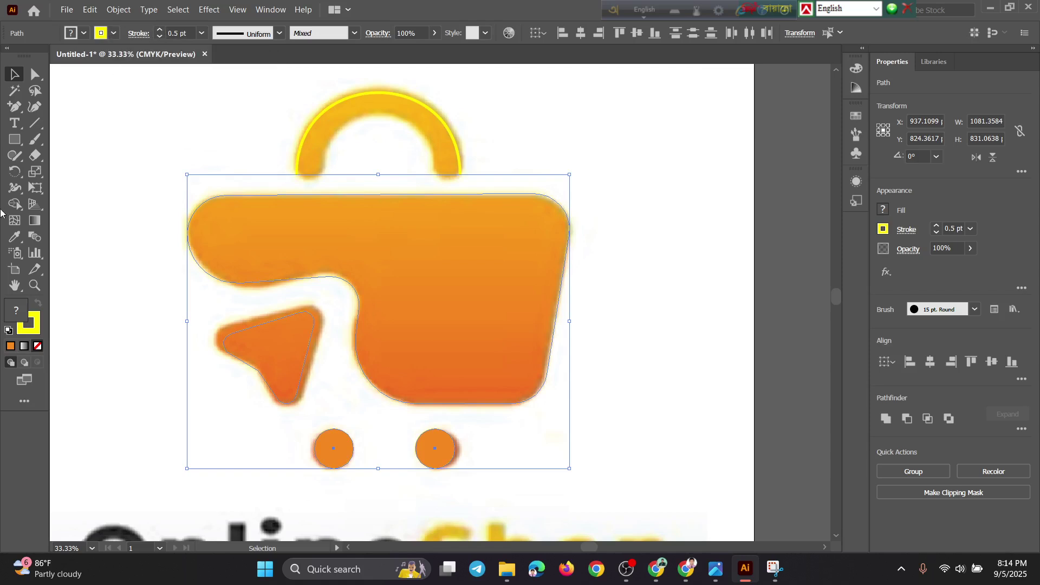
left_click(116, 33)
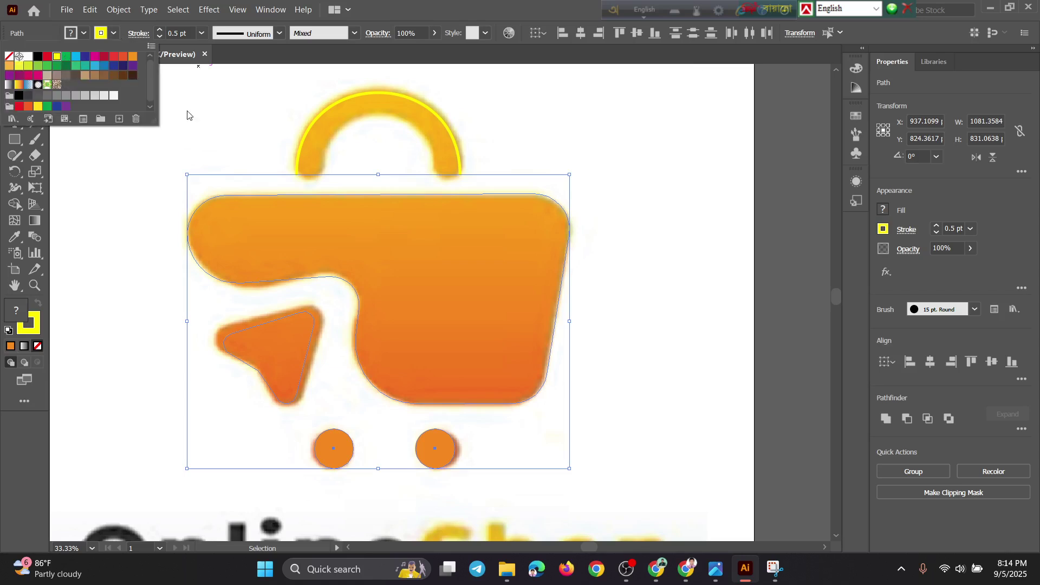
left_click(176, 121)
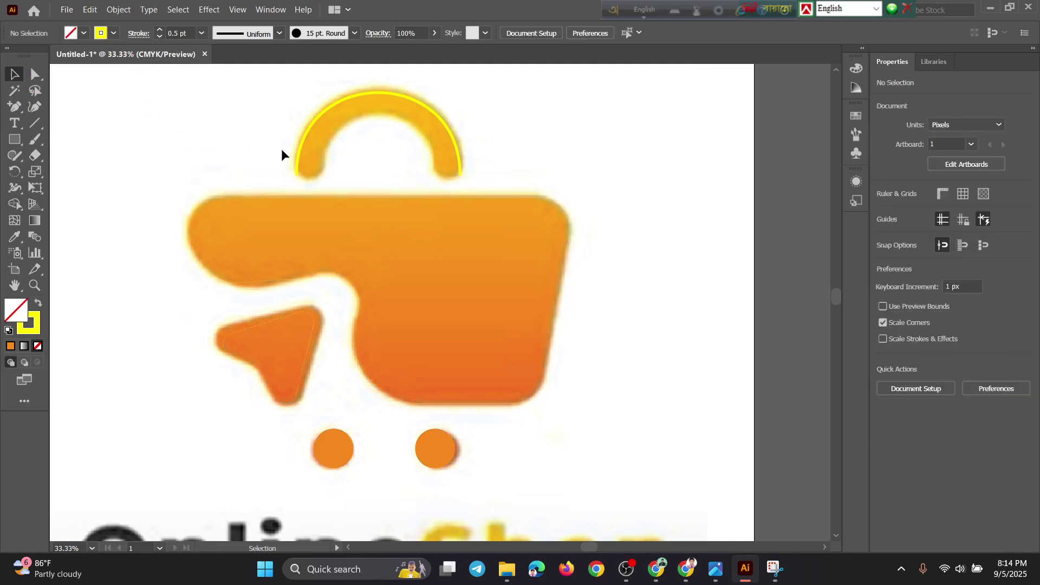
Try an 8 pt stroke on the handle arc, set it to 5 pt instead, and reselect all the traced shapes.
left_click(301, 142)
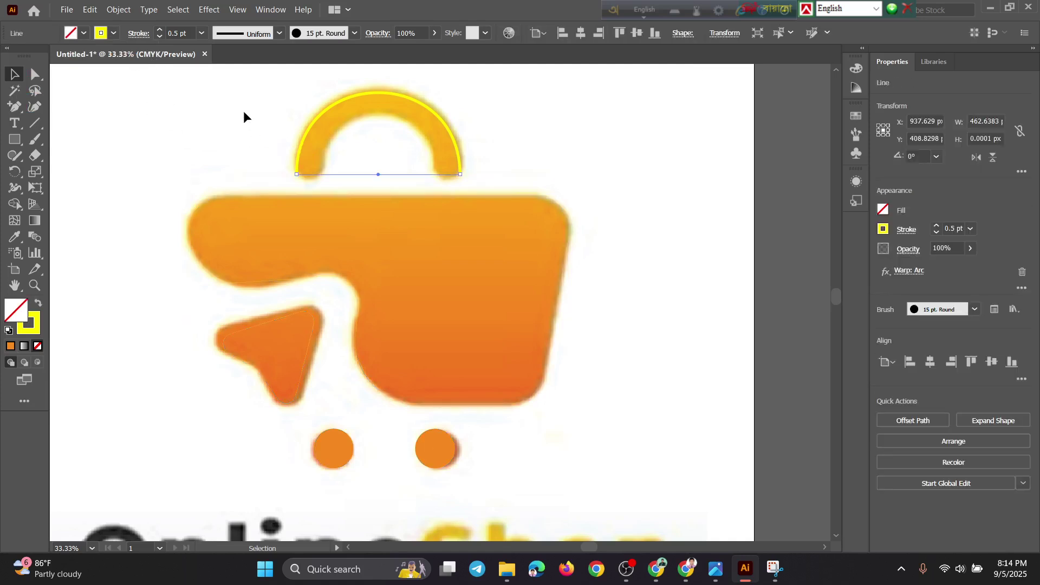
left_click(202, 34)
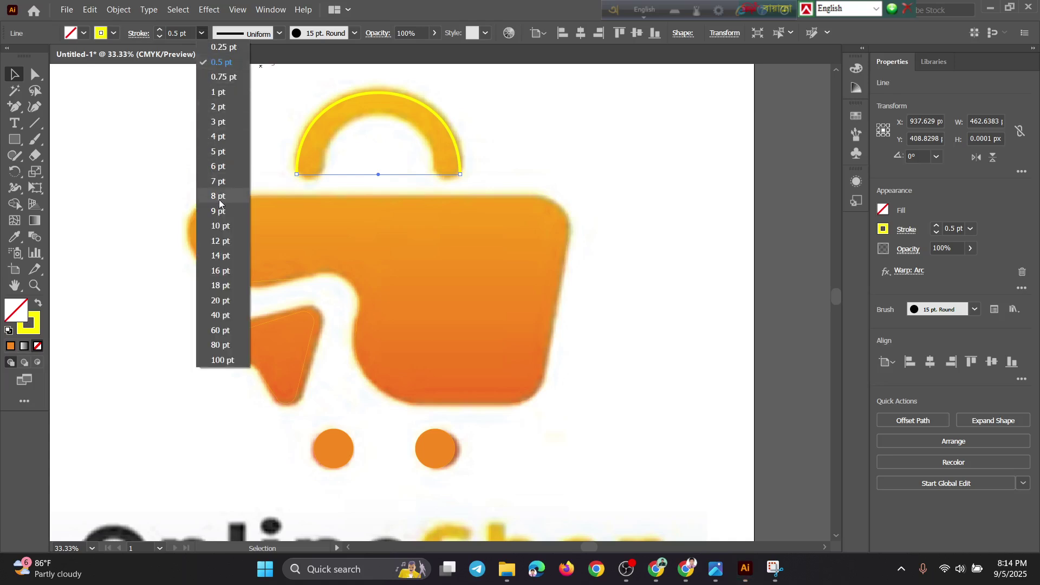
left_click(220, 197)
left_click(202, 33)
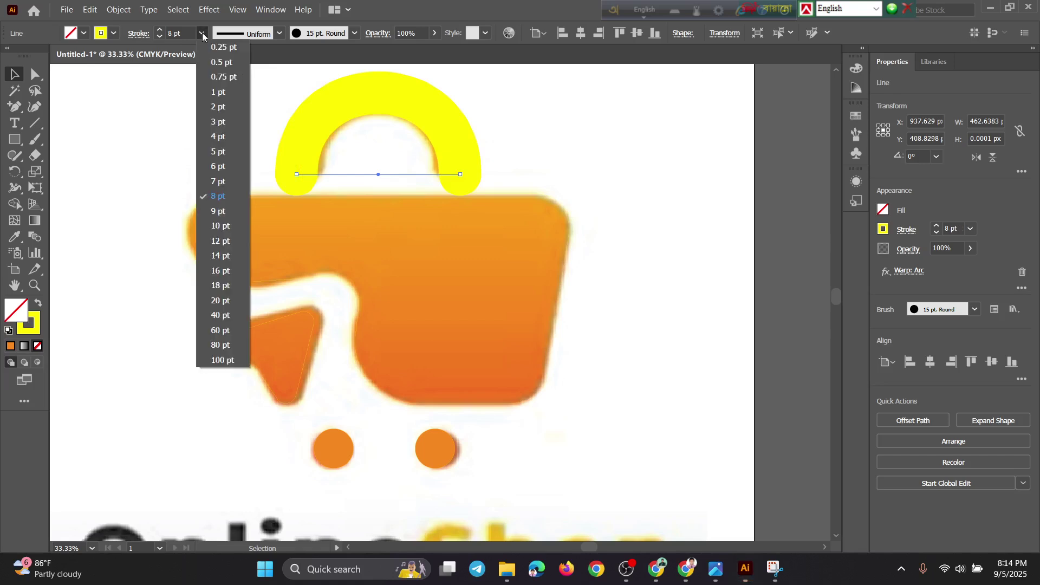
left_click(211, 150)
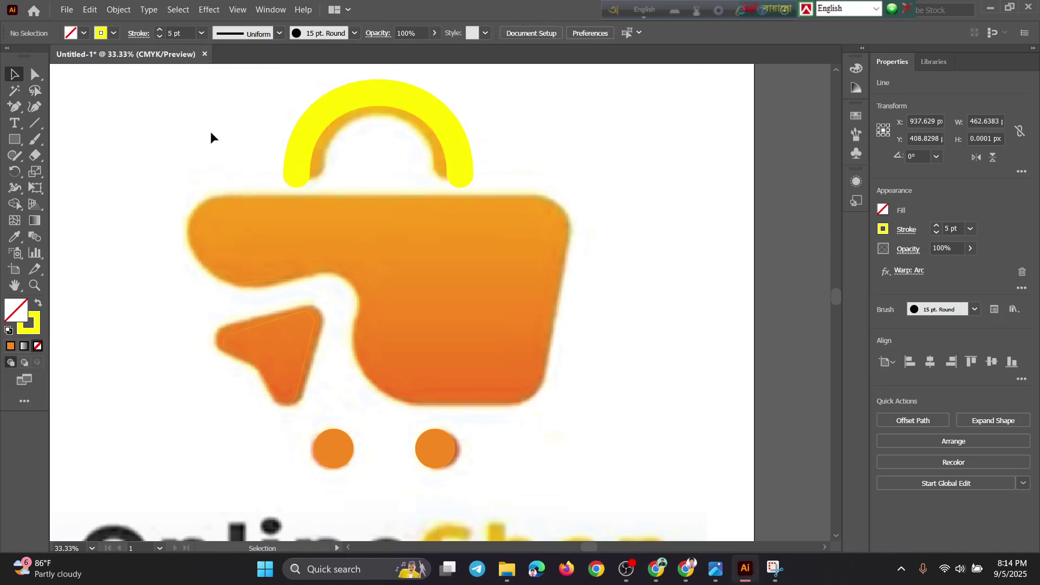
left_click(210, 133)
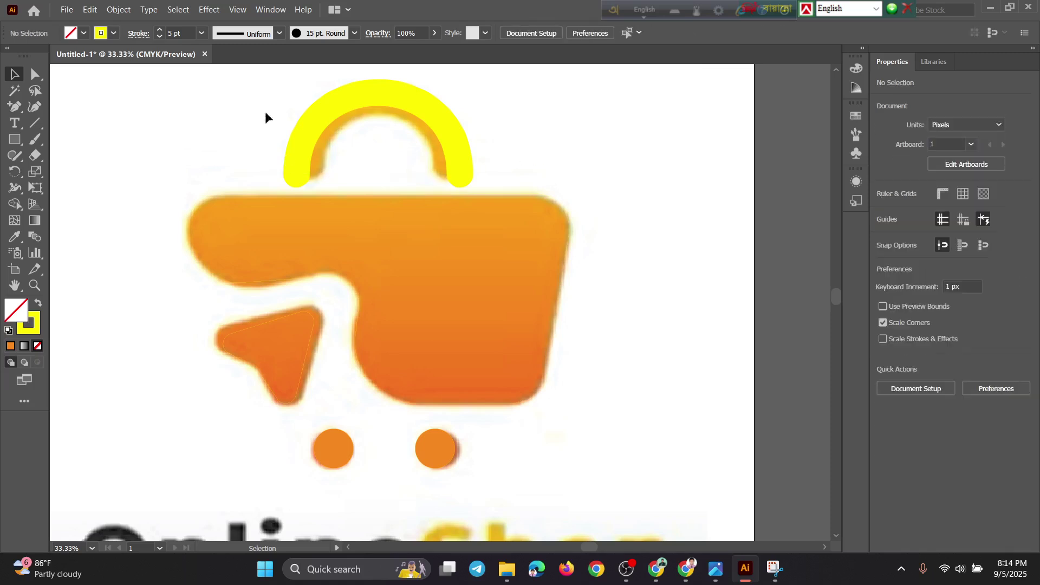
left_click_drag(154, 101, 571, 479)
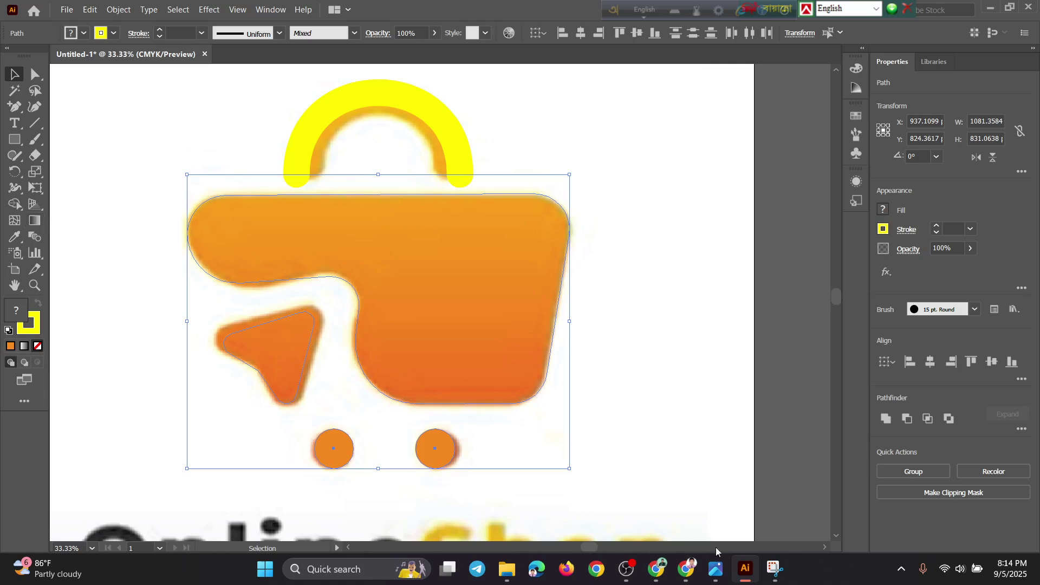
left_click(902, 570)
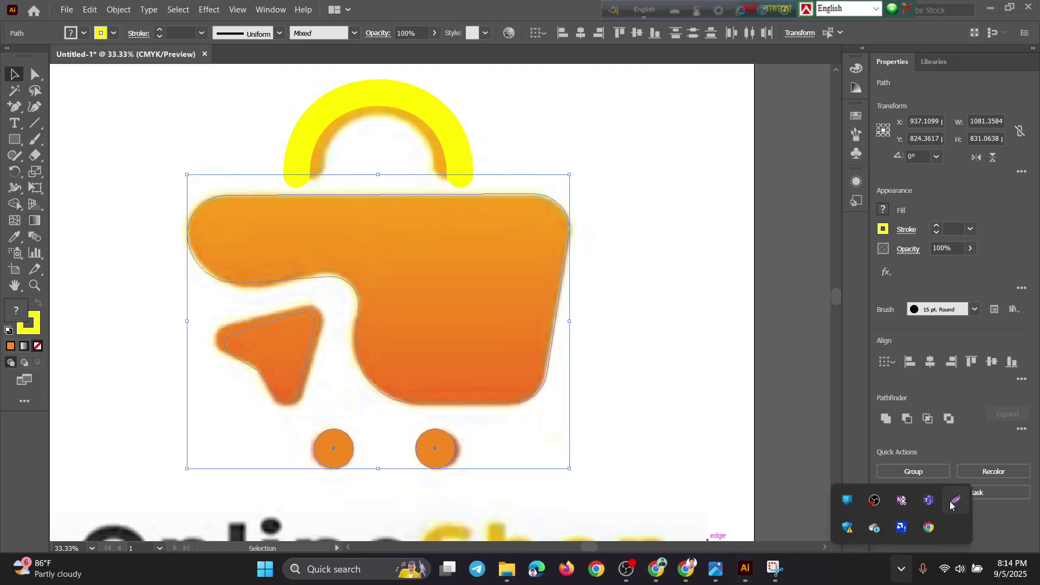
left_click(956, 500)
mouse_move(2, 5)
left_mouse_down()
mouse_move(536, 572)
mouse_move(1039, 584)
left_mouse_up()
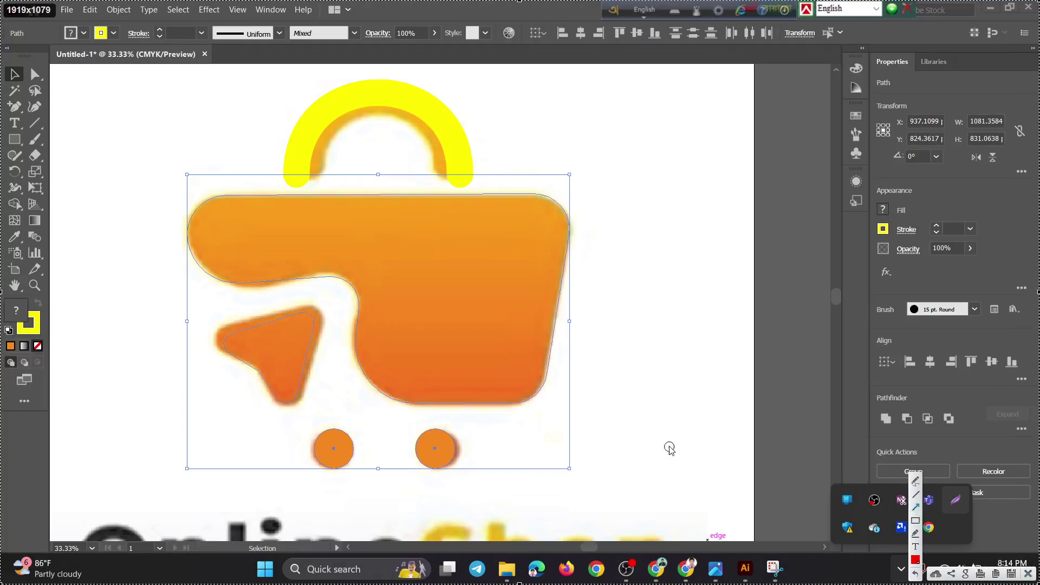
mouse_move(146, 389)
left_mouse_down()
mouse_move(33, 219)
mouse_move(39, 228)
left_mouse_up()
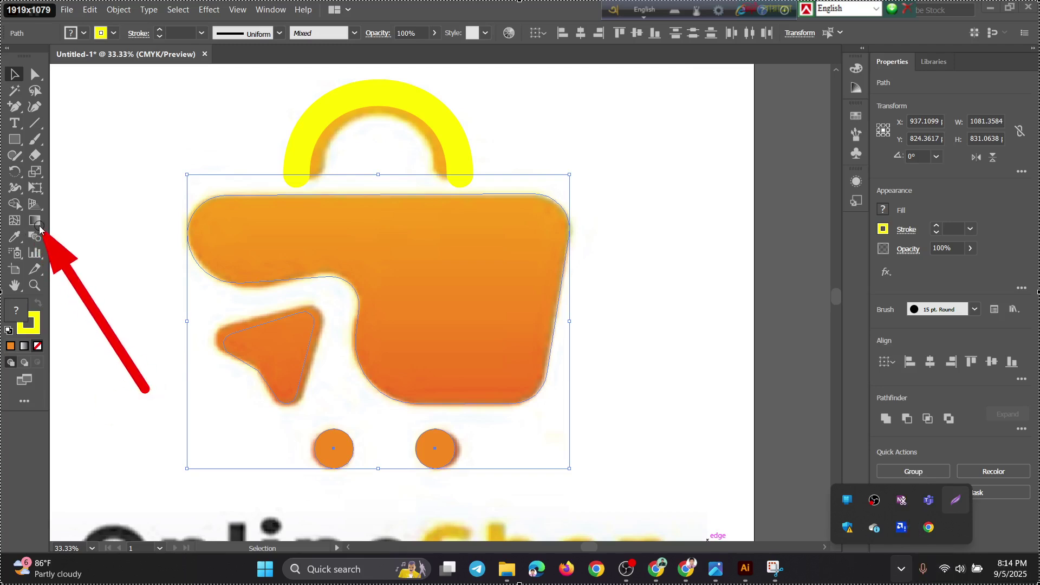
left_click_drag(246, 112, 52, 225)
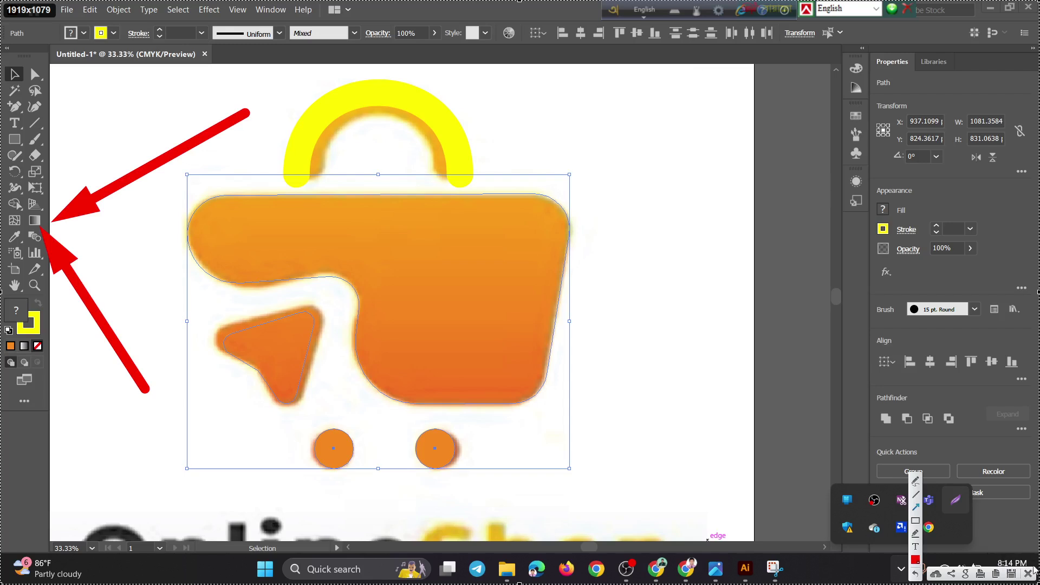
left_click(1028, 573)
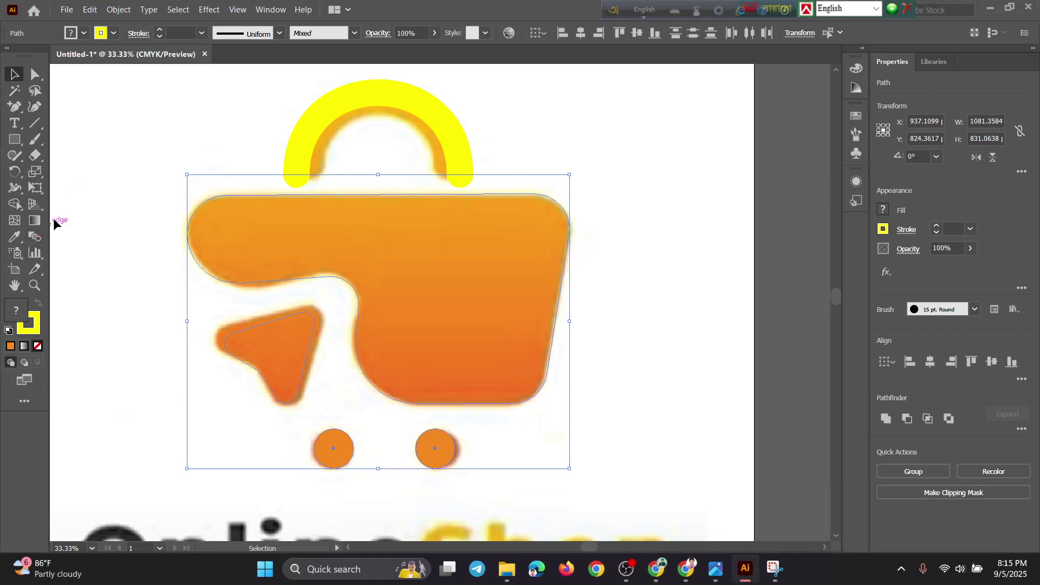
Apply a linear white-to-black gradient fill to all the traced shapes.
double_click(35, 223)
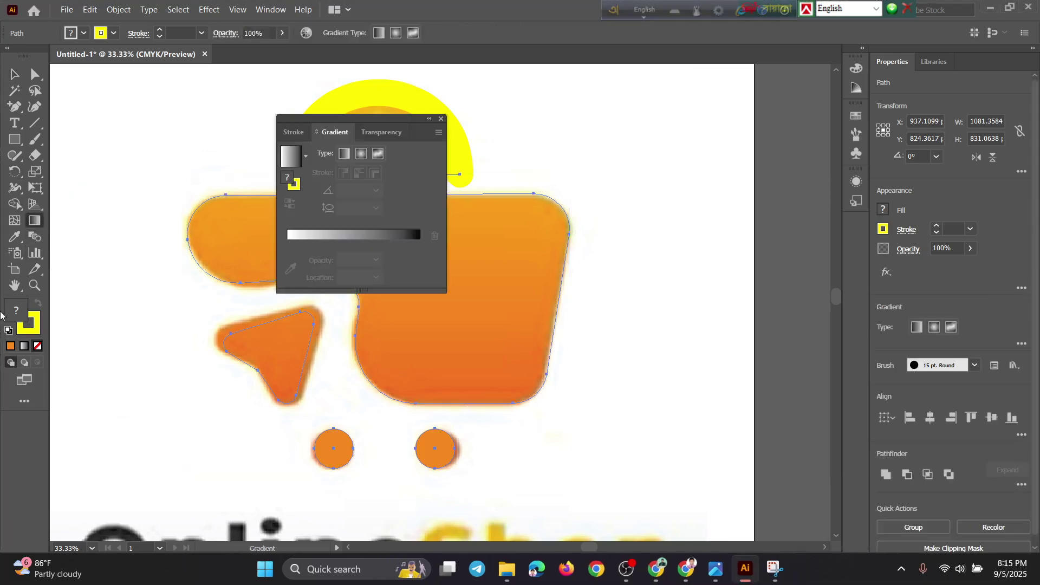
left_click_drag(371, 119, 706, 118)
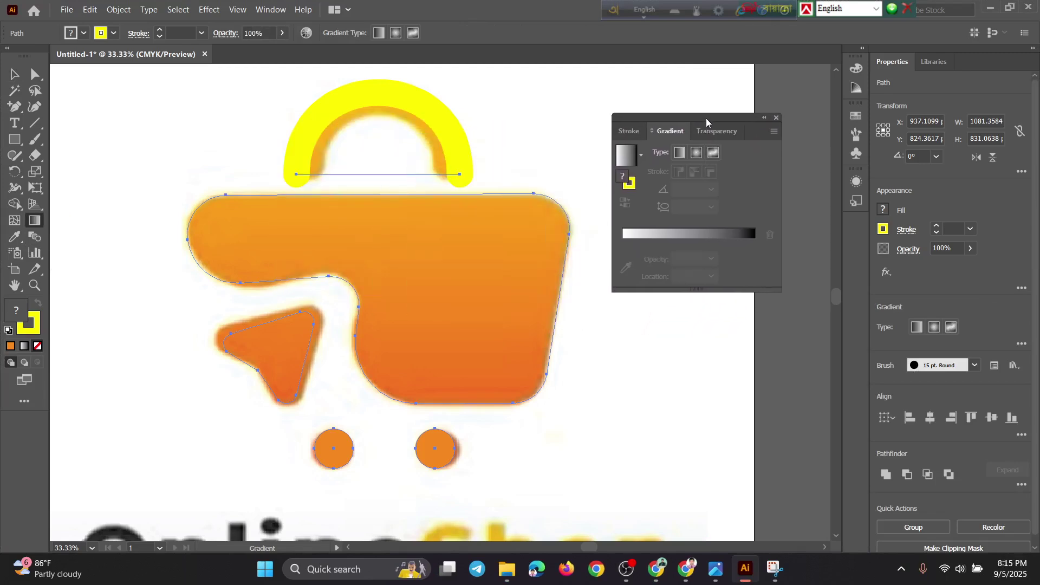
left_click(628, 236)
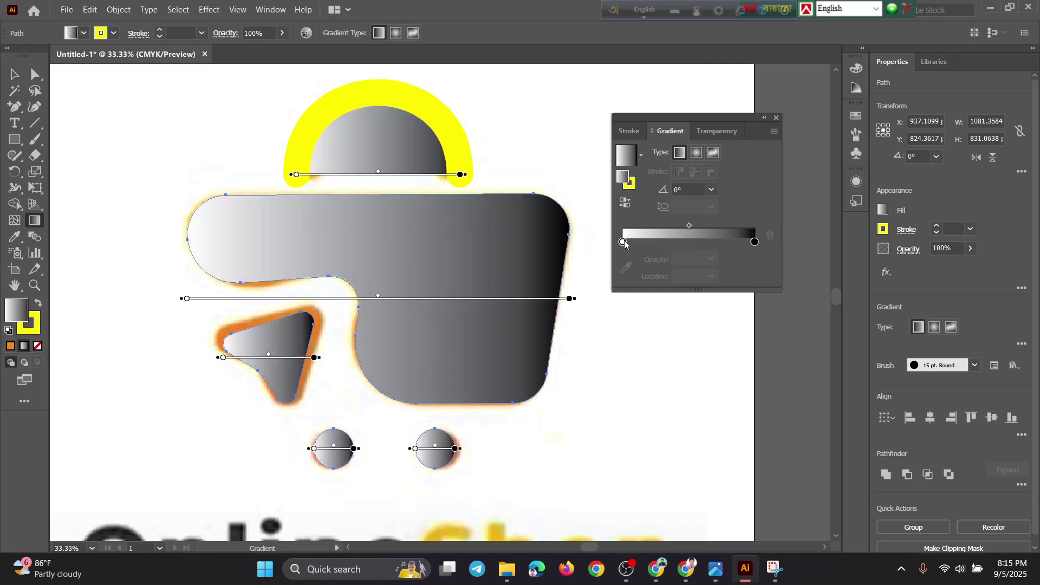
Try to sample a color for the gradient's white stop with the eyedropper, and close the gradient settings.
double_click(622, 242)
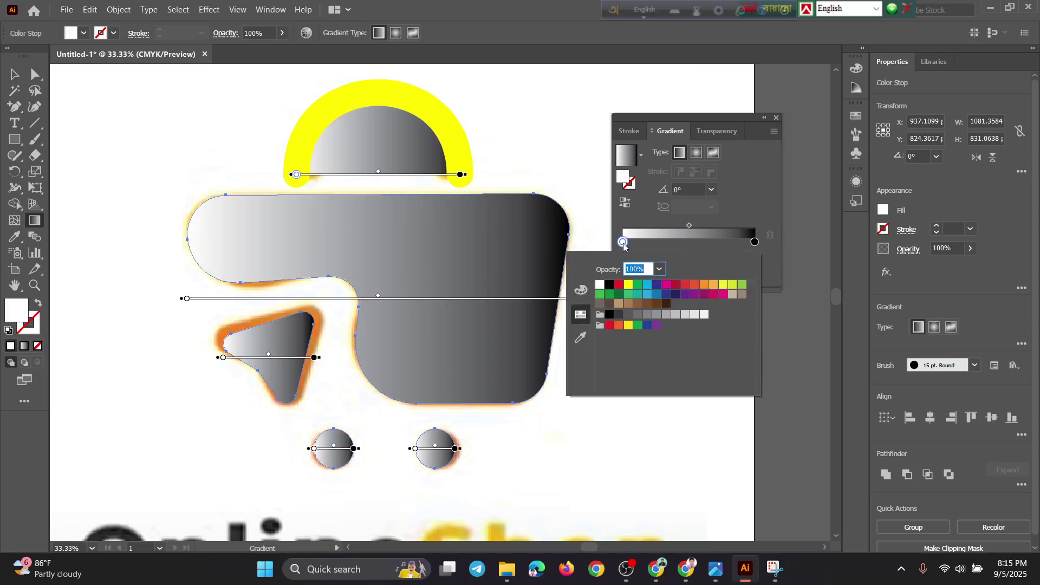
left_click(581, 337)
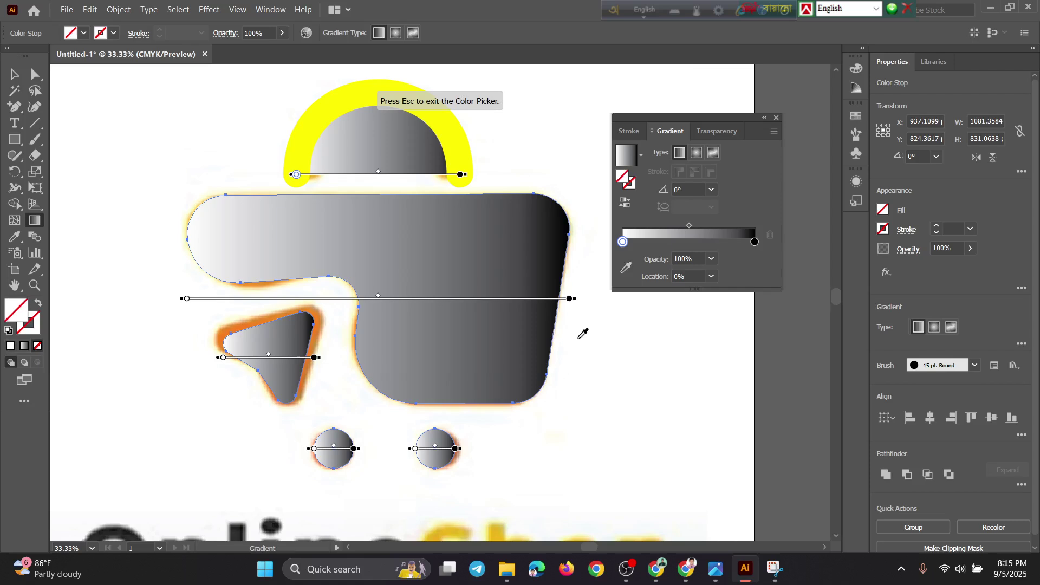
key("Escape")
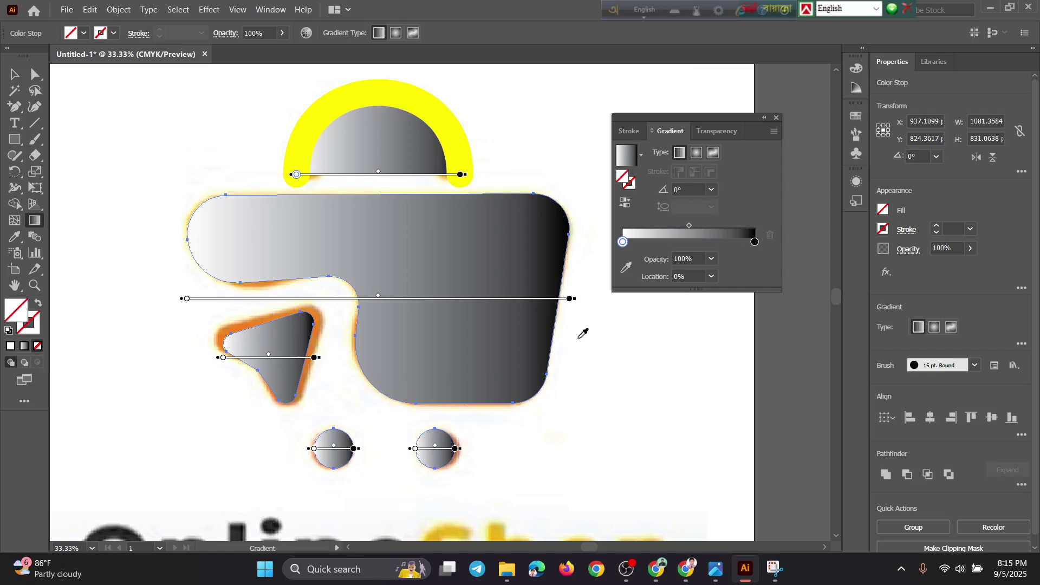
left_click(778, 118)
Move all the traced shapes together diagonally down and right to uncover the reference logo's handle and arrow.
left_click(15, 75)
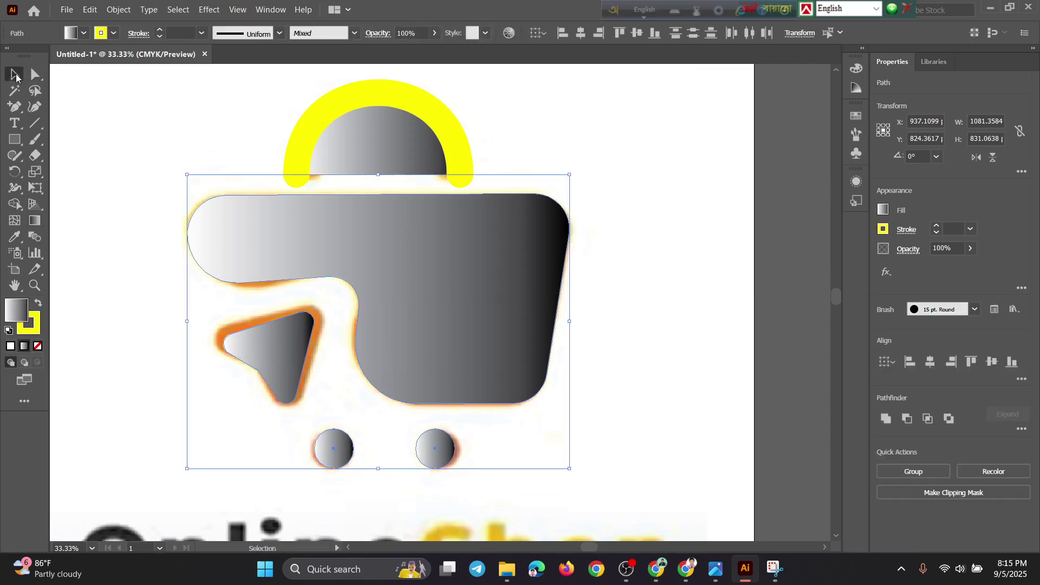
left_click_drag(356, 177, 516, 240)
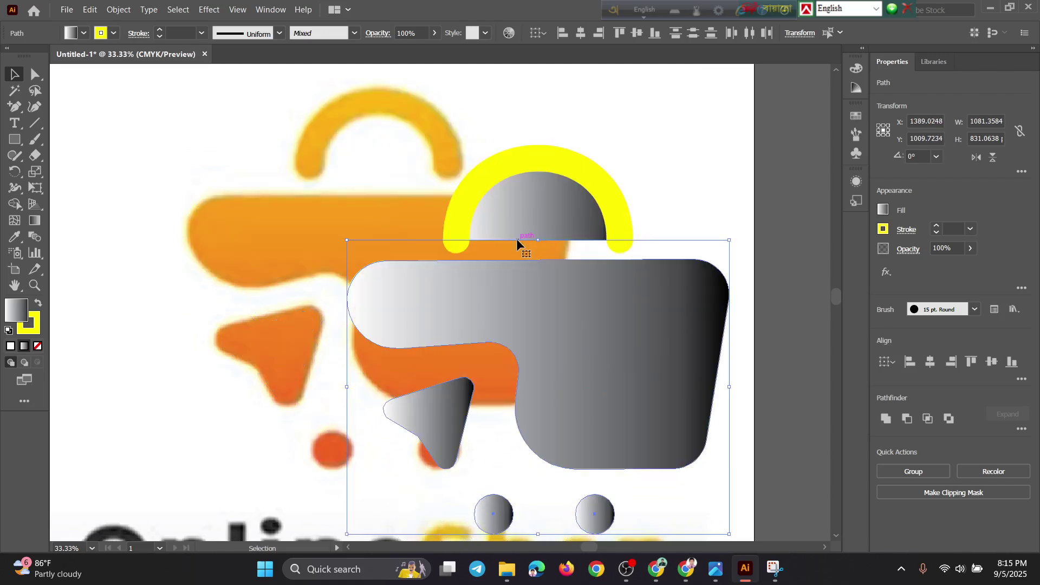
scroll(515, 239, "down", 3)
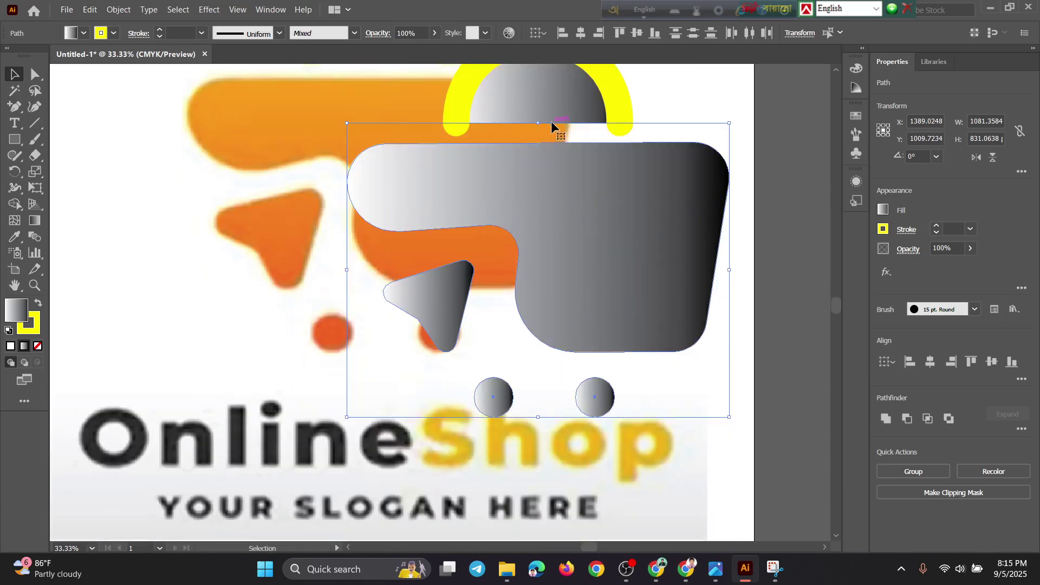
Move all the traced shapes together down and left to uncover the reference logo's cart body.
left_click_drag(551, 119, 271, 283)
scroll(270, 282, "down", 1)
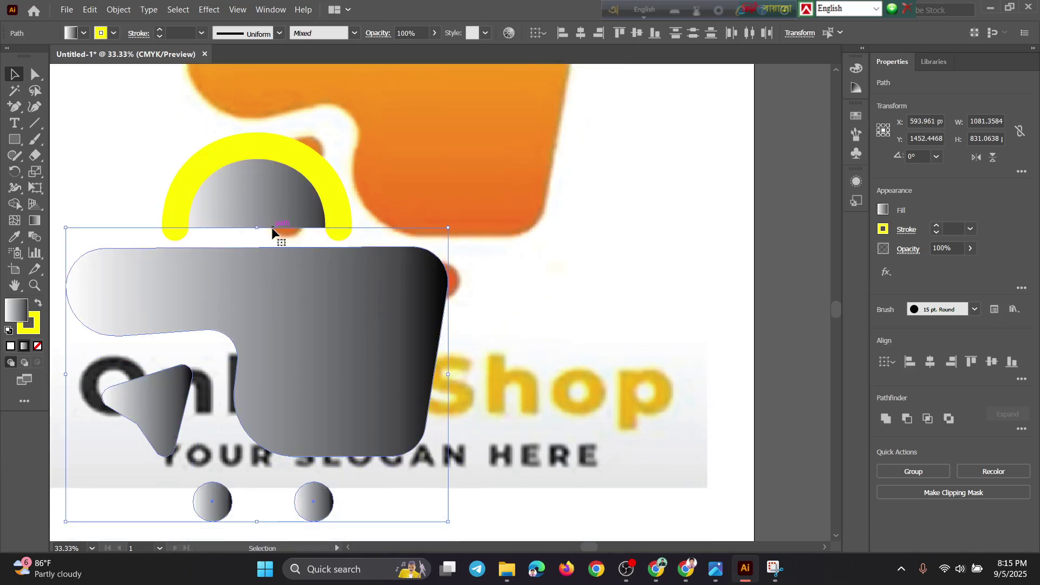
scroll(281, 231, "down", 2)
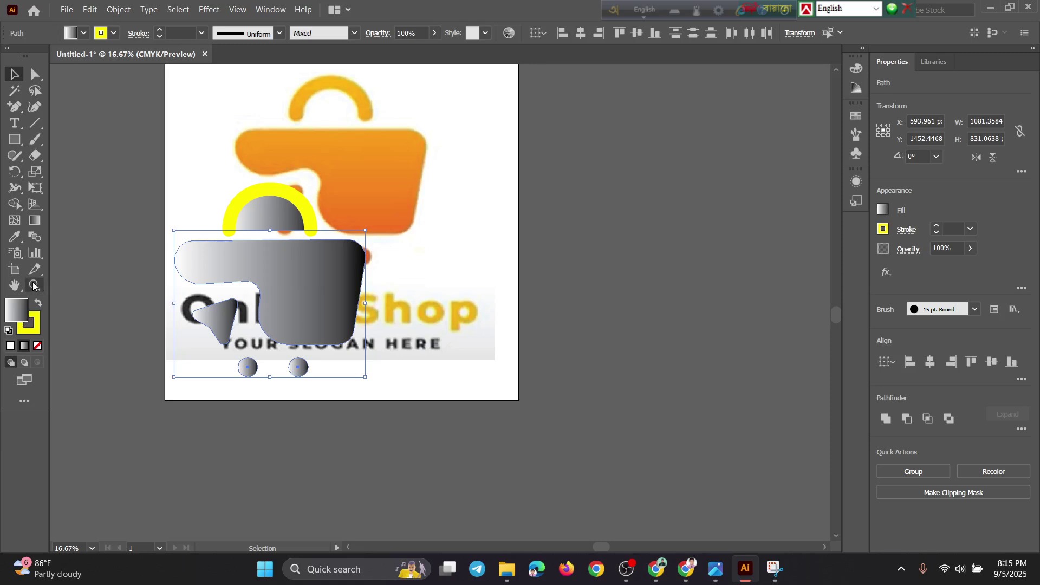
Recolor the gradient's white stop with the light orange sampled from the upper-left part of the reference cart body.
double_click(34, 221)
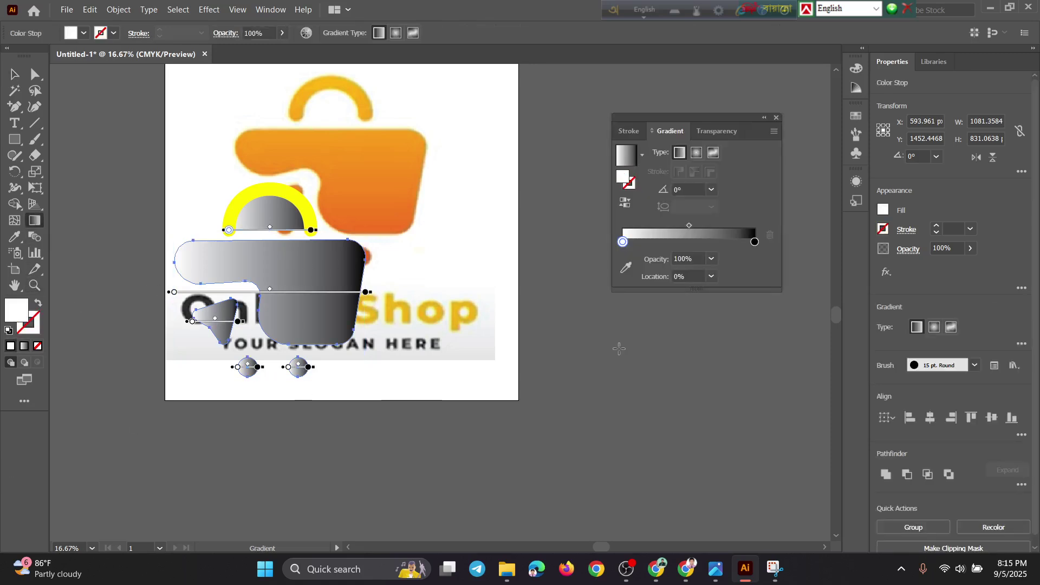
double_click(623, 243)
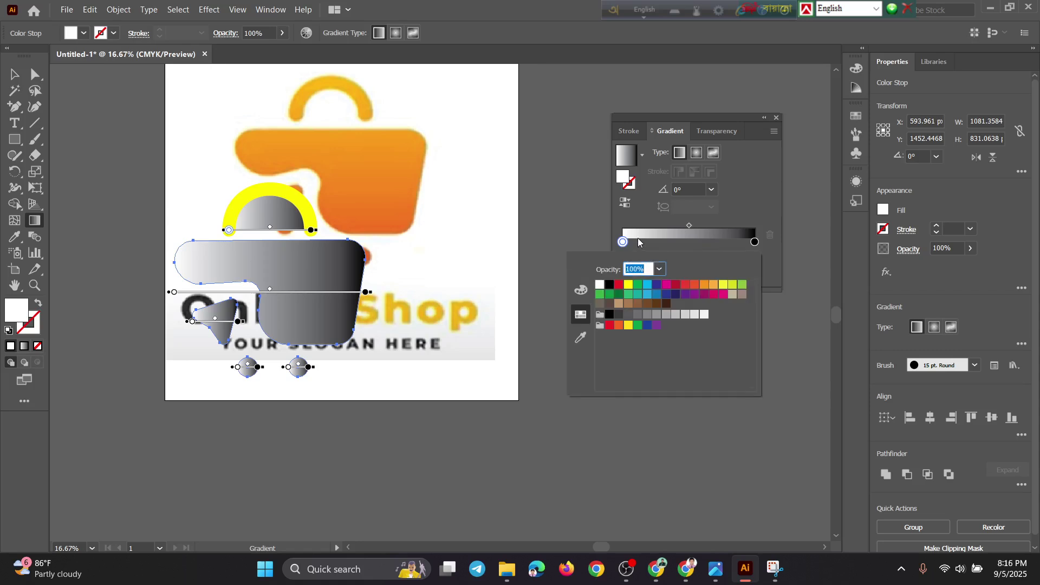
left_click(627, 237)
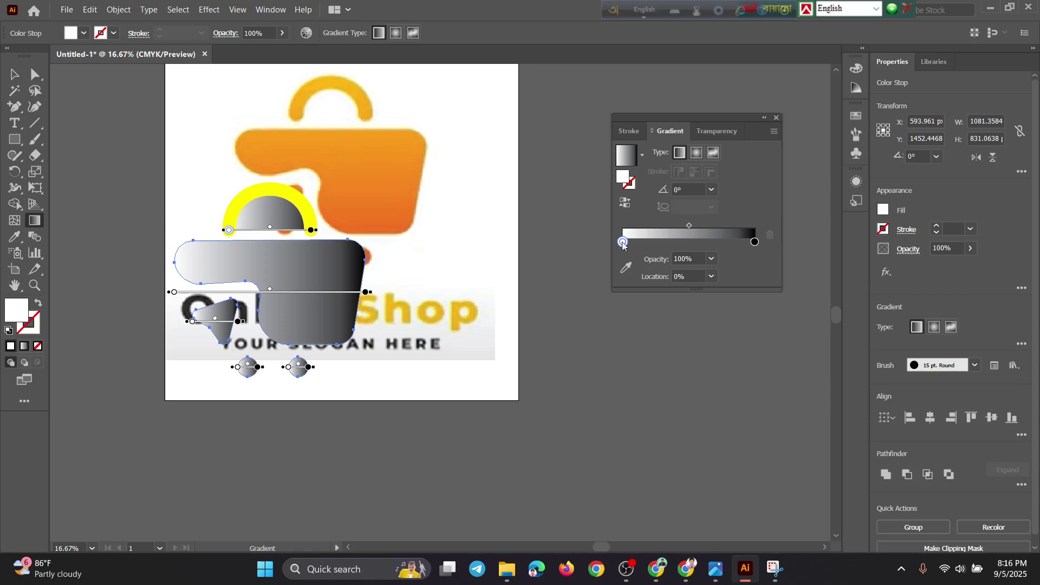
double_click(623, 242)
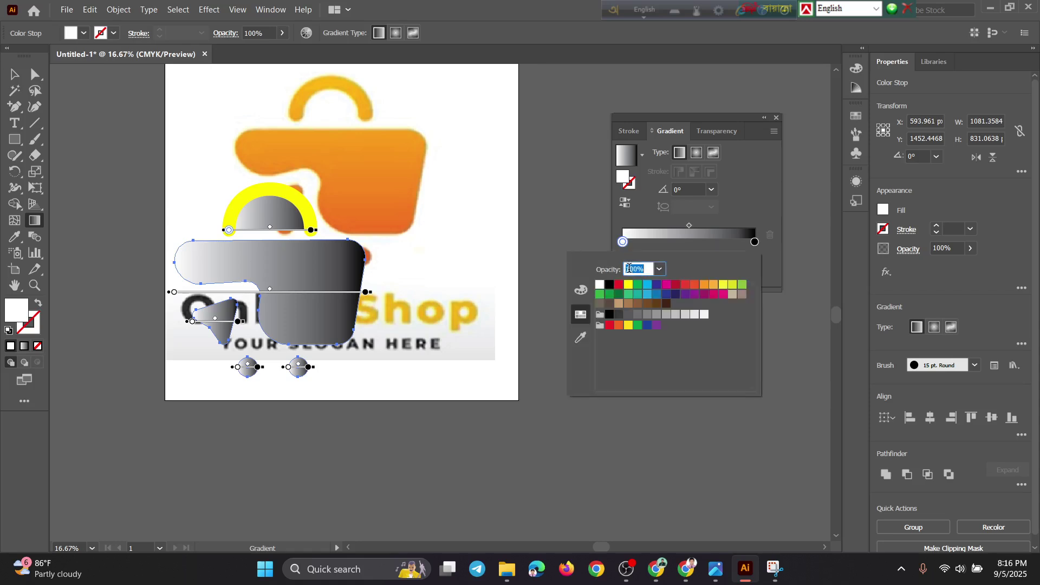
left_click(581, 340)
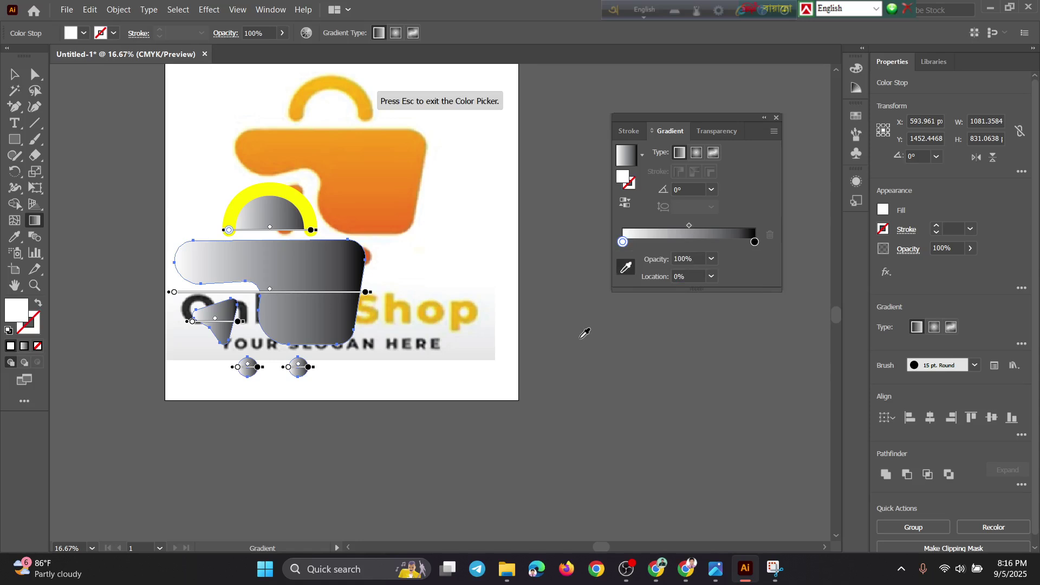
left_click(245, 138)
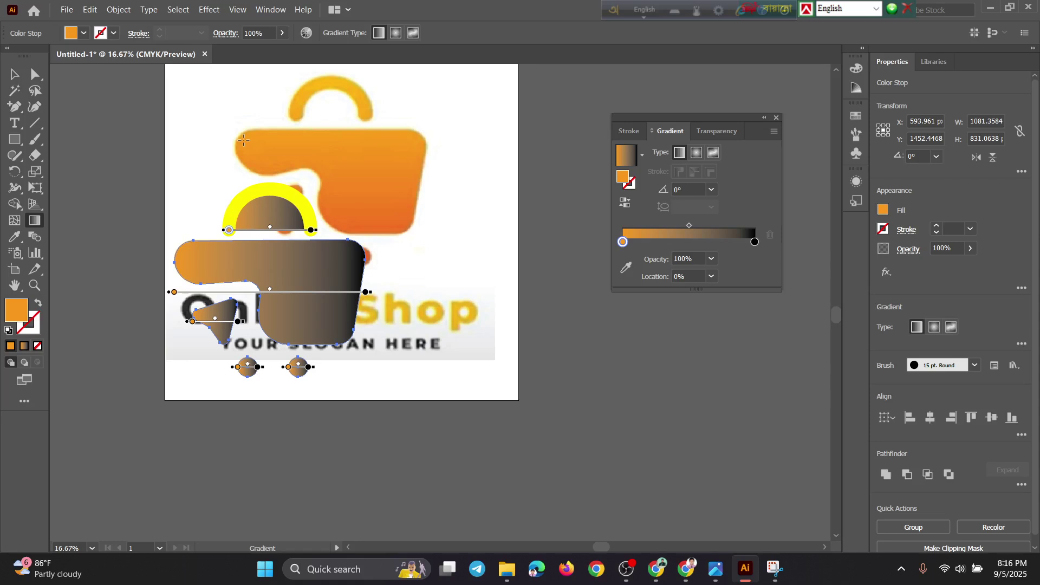
Recolor the gradient's black stop with the darker orange sampled from the lower-right part of the reference cart body.
double_click(755, 242)
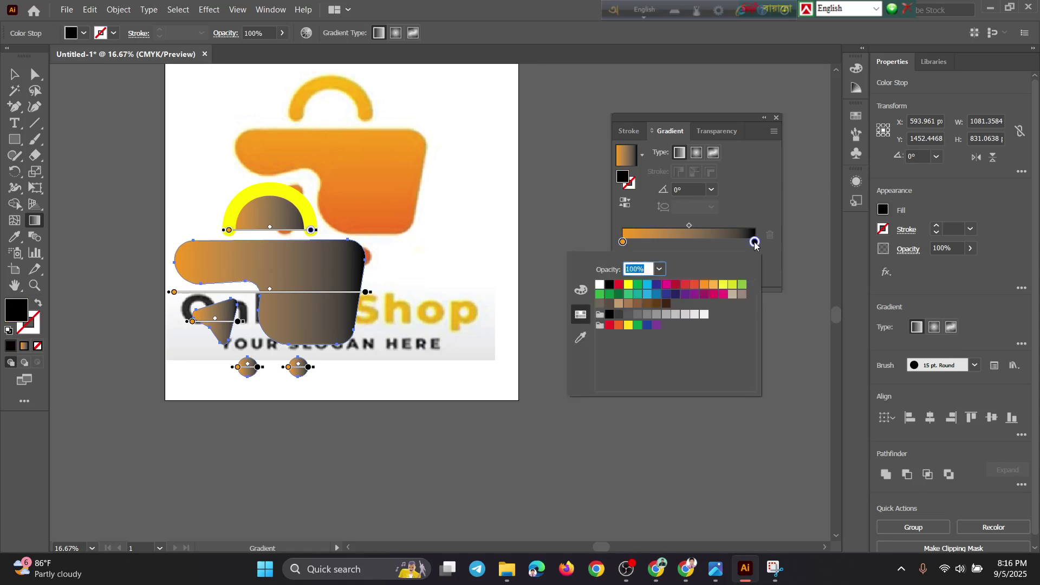
left_click(579, 340)
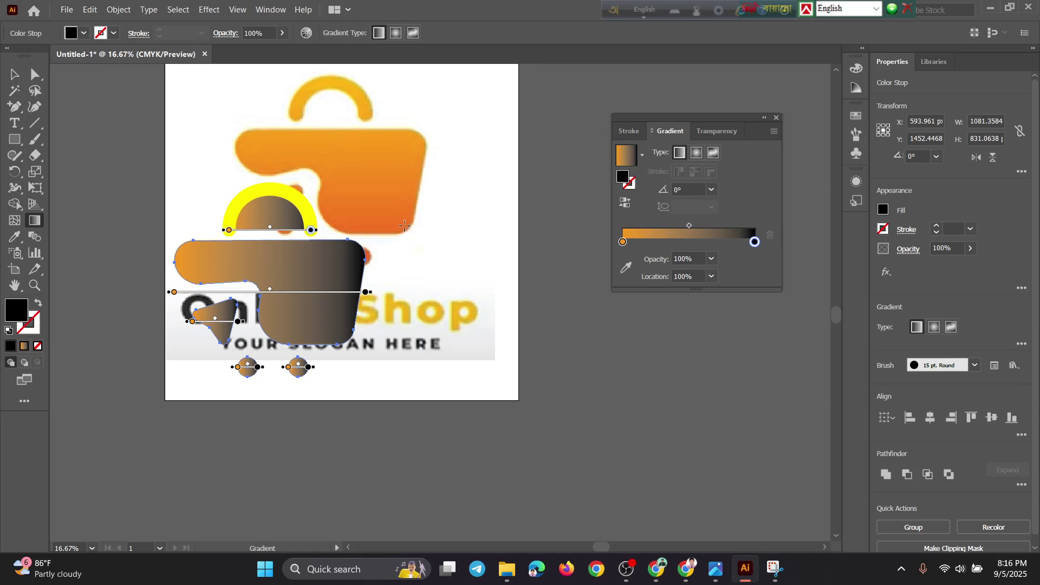
left_click(626, 267)
left_click(398, 208)
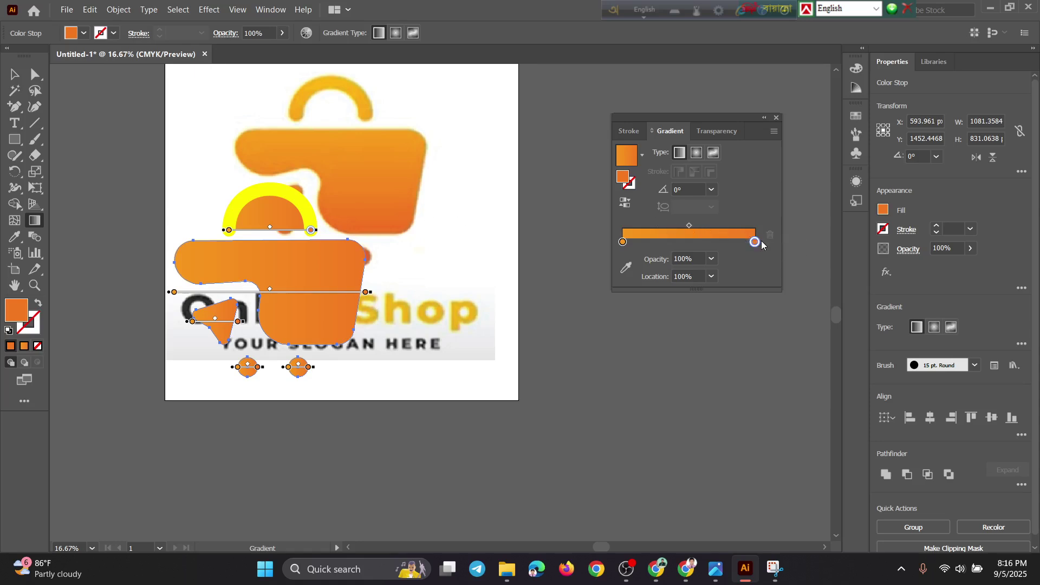
Try a gradient angle of 44° on all the traced shapes.
left_click(712, 189)
left_click(711, 190)
left_click(692, 191)
left_click_drag(691, 191, 675, 204)
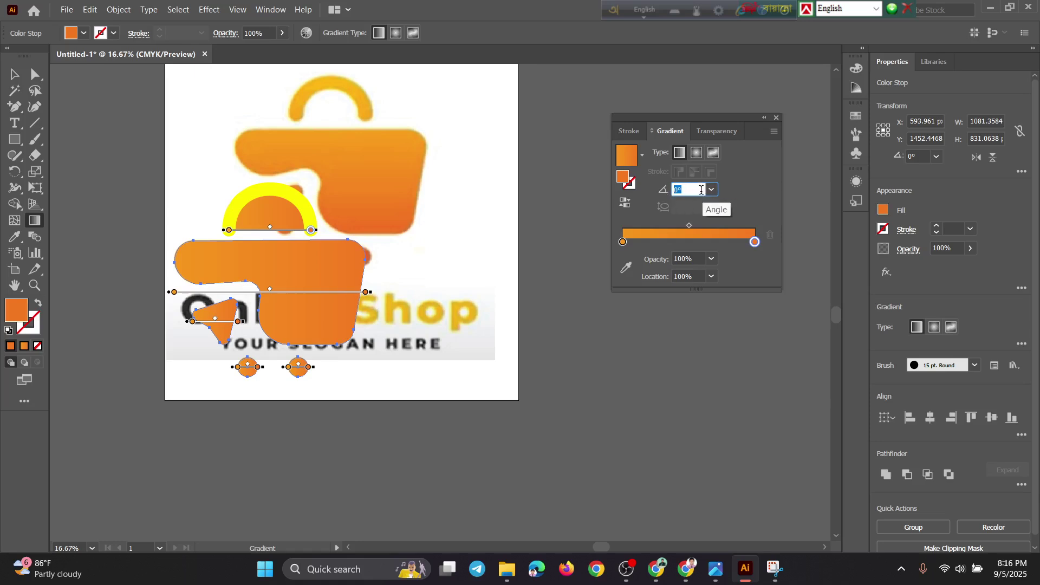
left_click(712, 191)
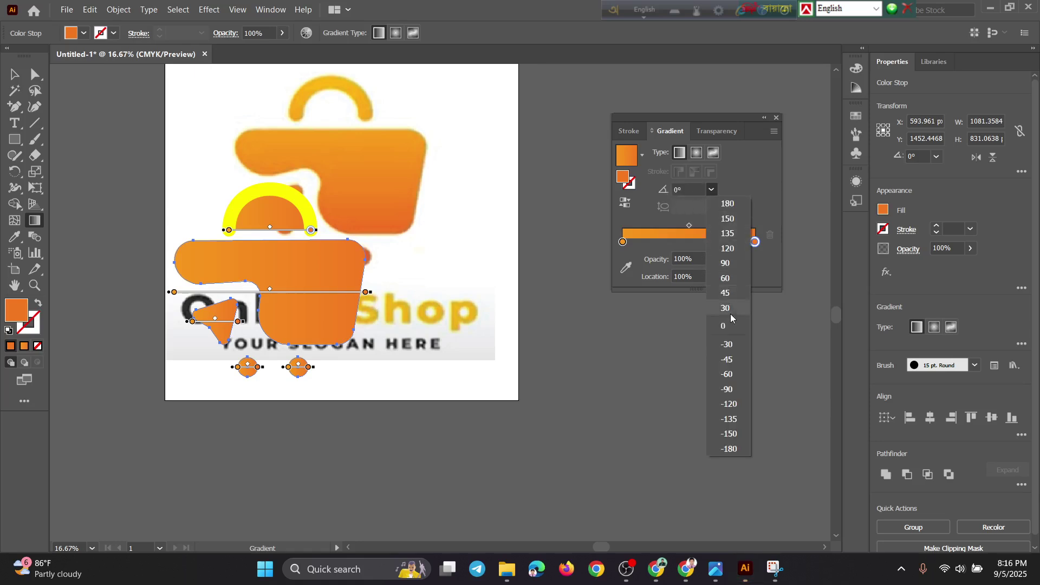
left_click(682, 188)
left_click(681, 189)
left_click_drag(681, 189, 672, 194)
type("44")
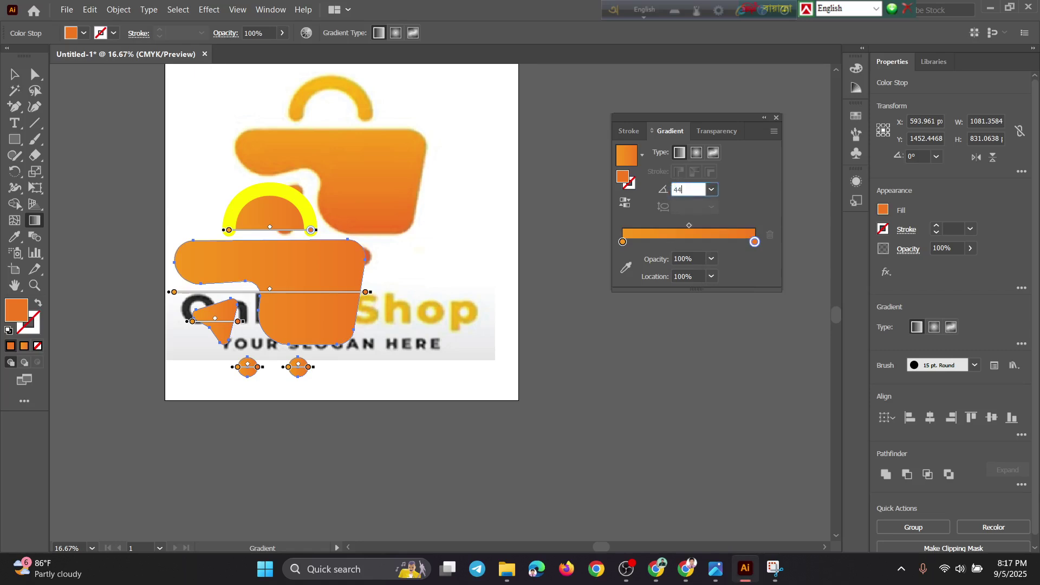
key("Return")
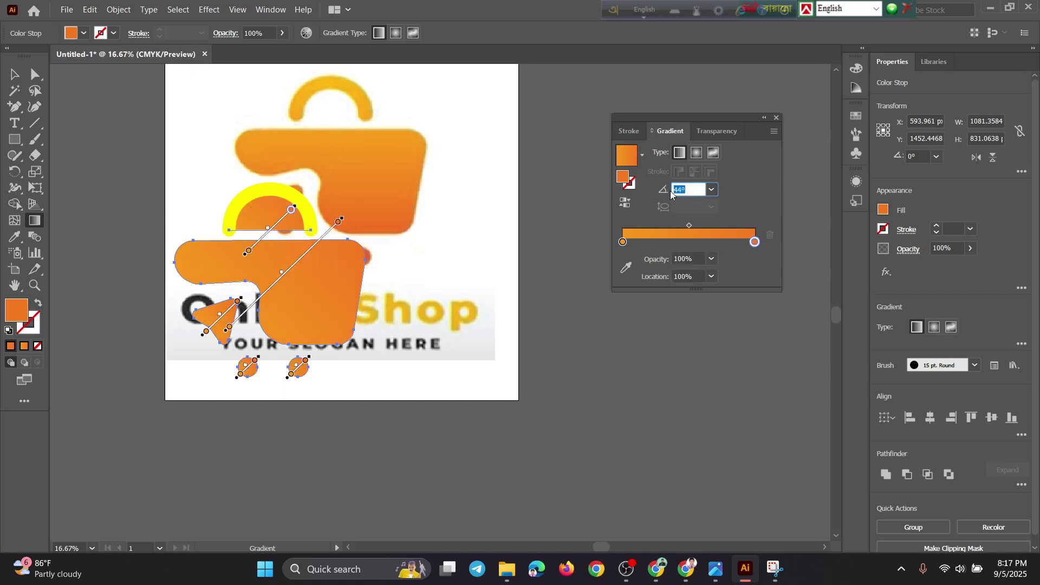
Set the gradient angle of all the traced shapes to 117° and close the gradient settings.
left_click(711, 191)
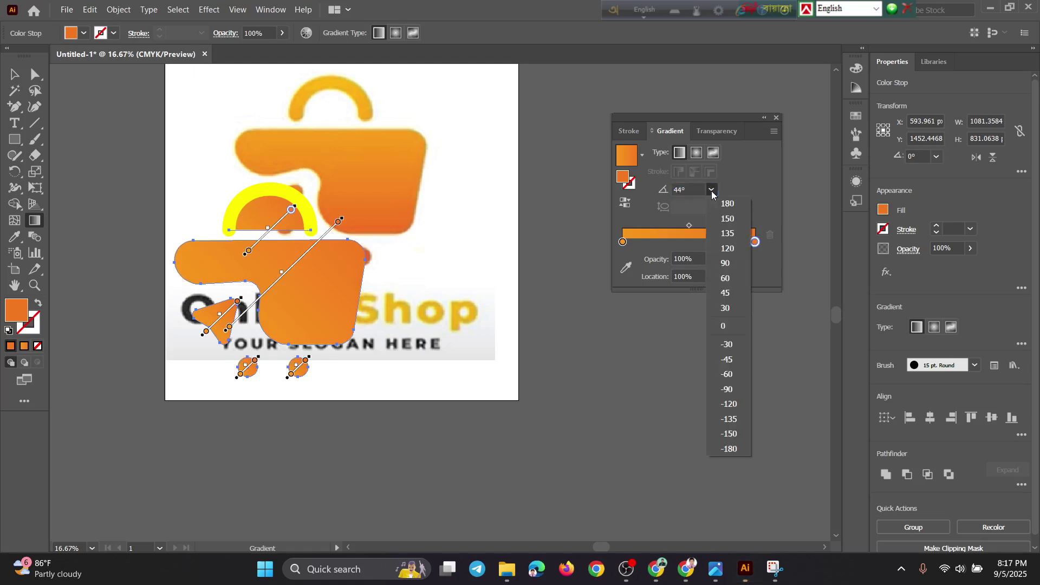
left_click(679, 194)
left_click(684, 190)
type("117")
key("Return")
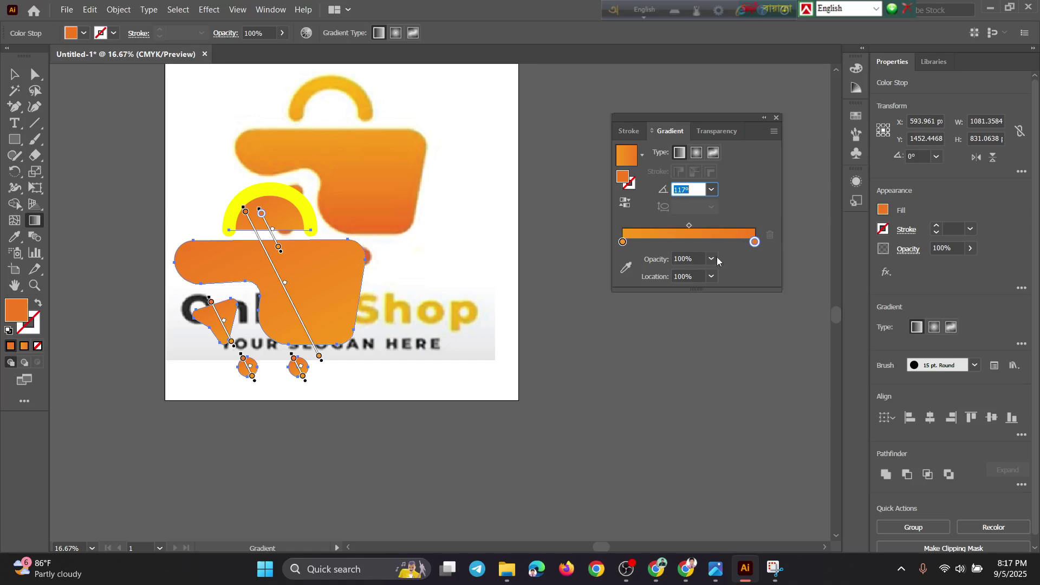
left_click(710, 260)
left_click(711, 260)
left_click(711, 260)
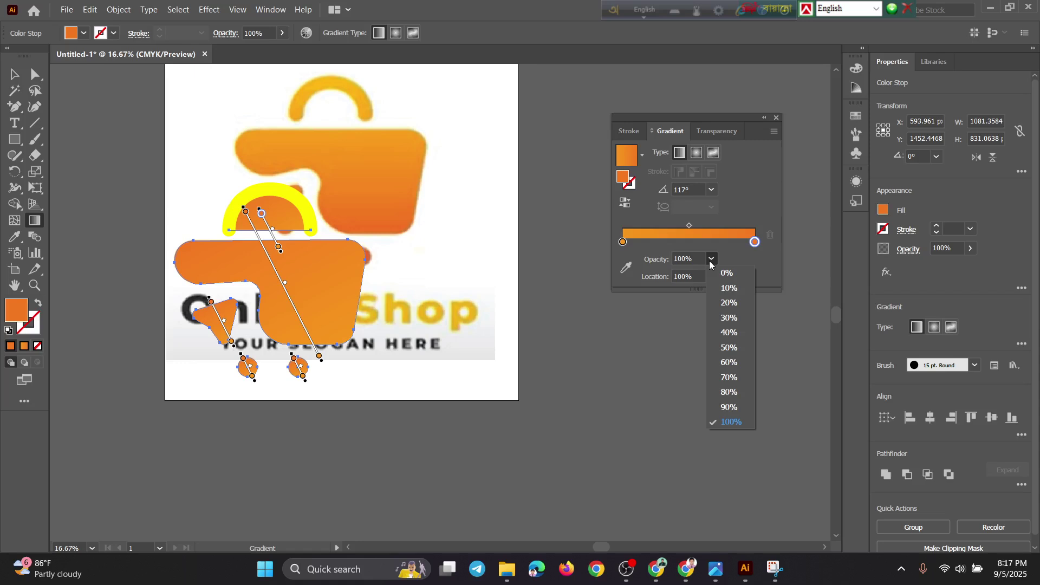
left_click(711, 260)
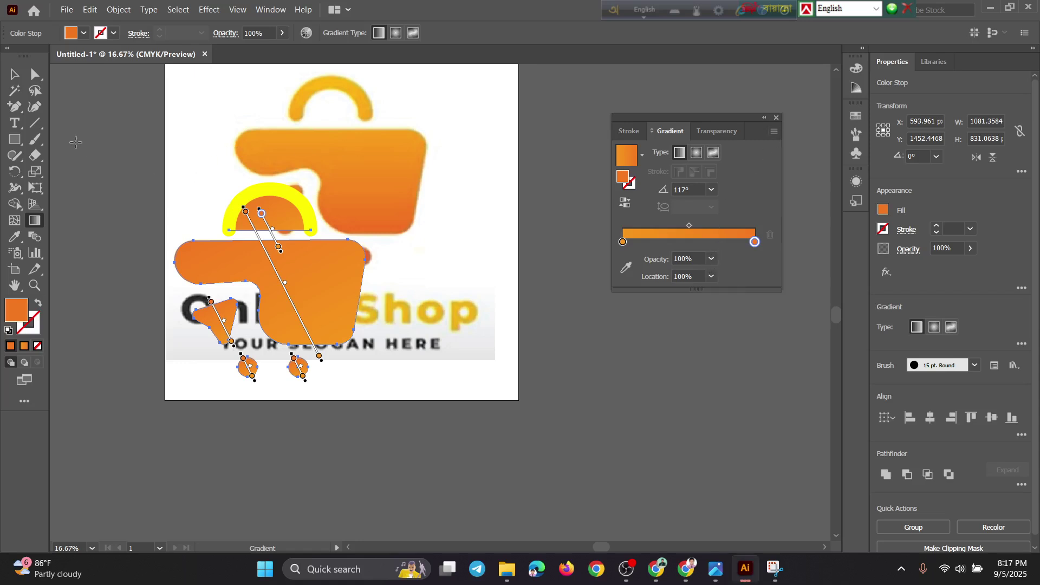
left_click(13, 74)
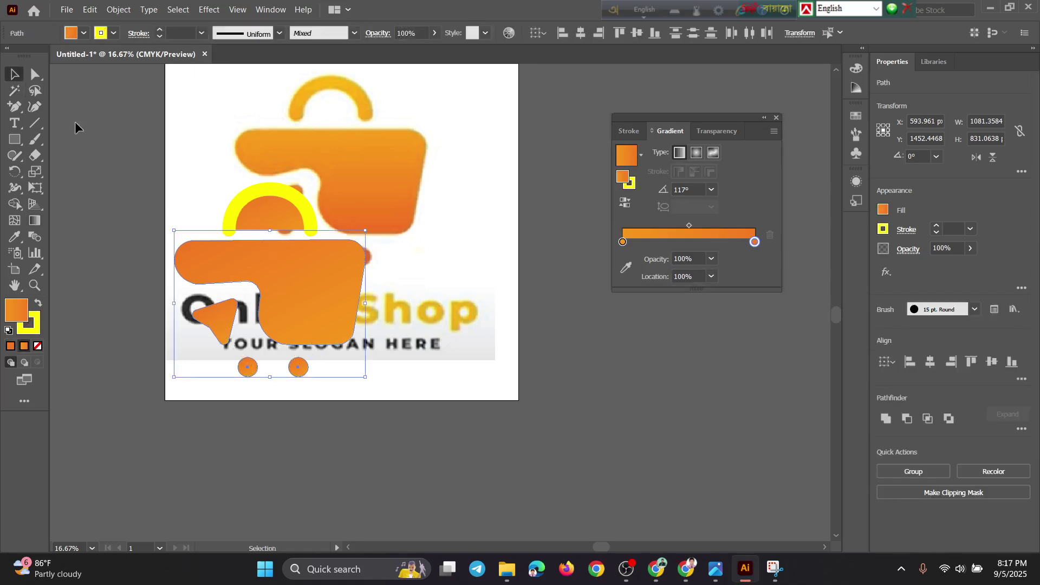
left_click(777, 118)
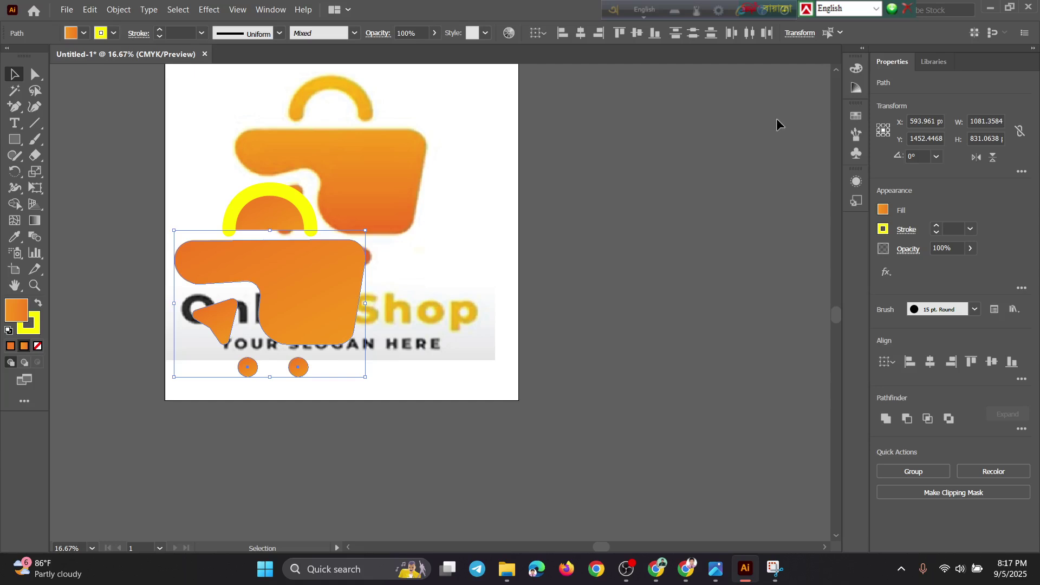
Move the traced shapes back up over the reference logo's cart and deselect them.
left_click_drag(284, 321, 347, 207)
scroll(348, 207, "up", 2)
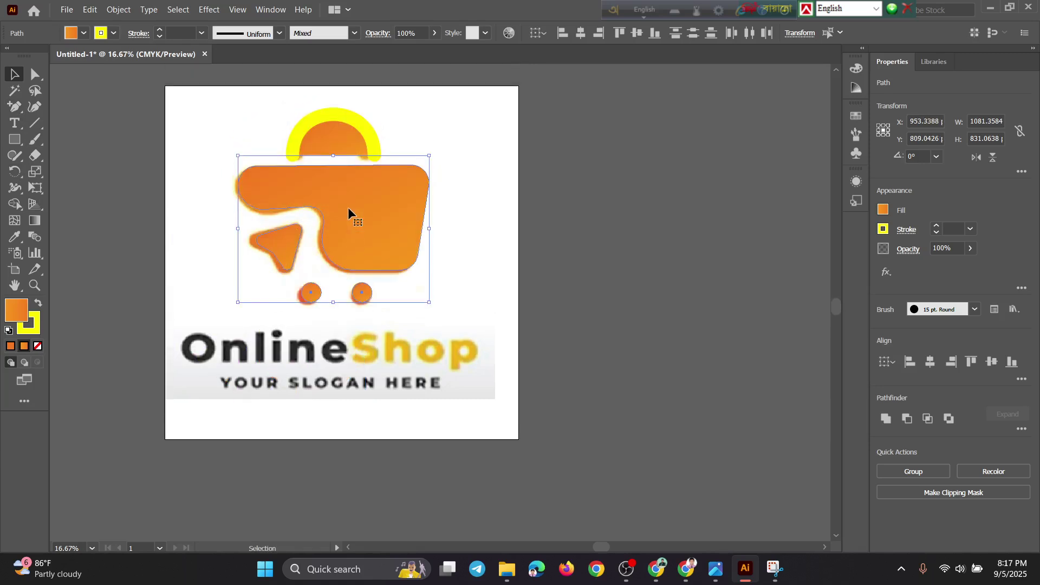
left_click(473, 239)
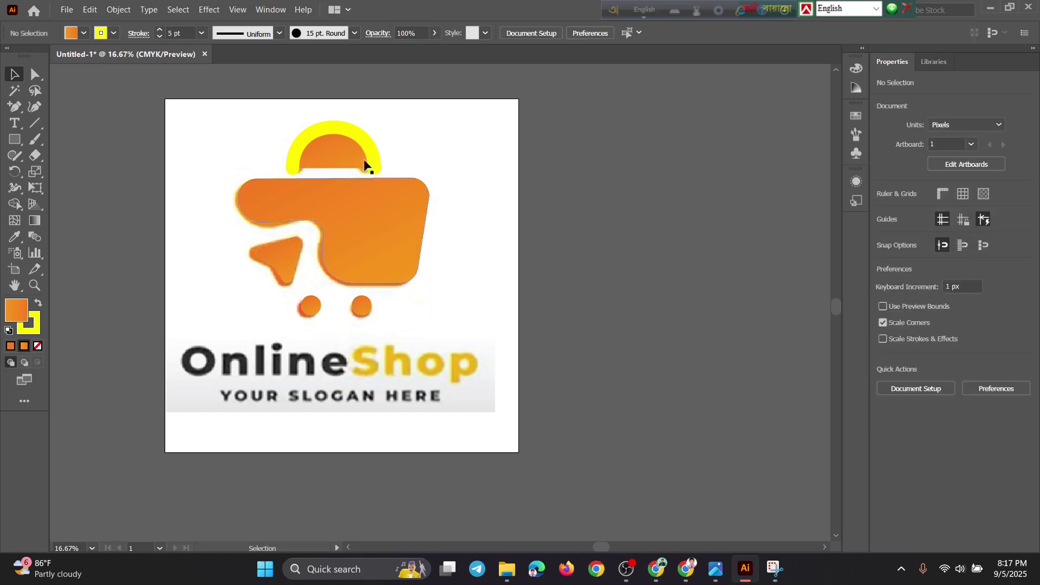
Swap the handle arc's fill and stroke so the orange gradient colors its stroke.
left_click(372, 156)
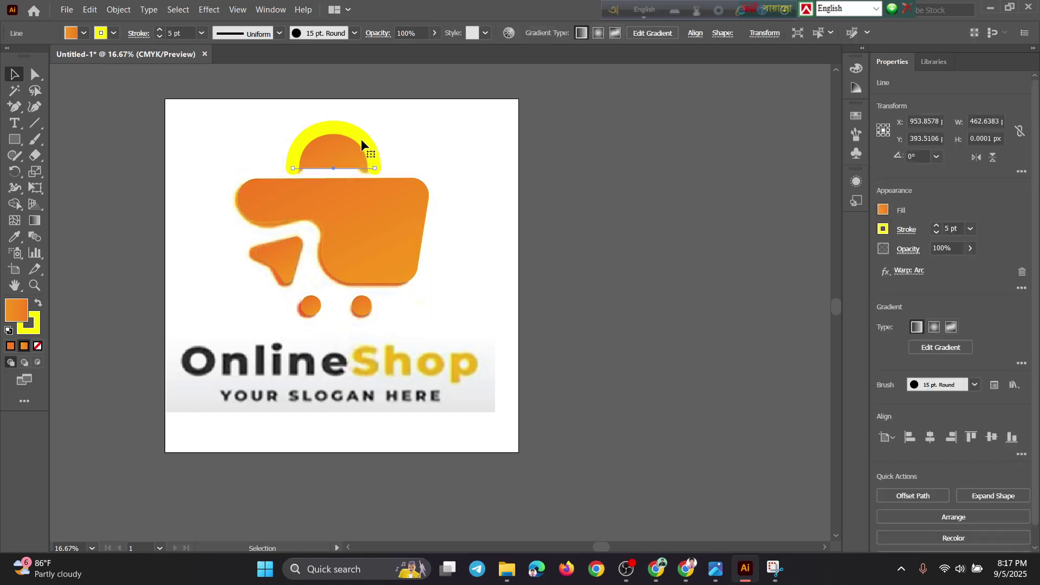
left_click(461, 186)
left_click(344, 158)
left_click(369, 144)
left_click(38, 307)
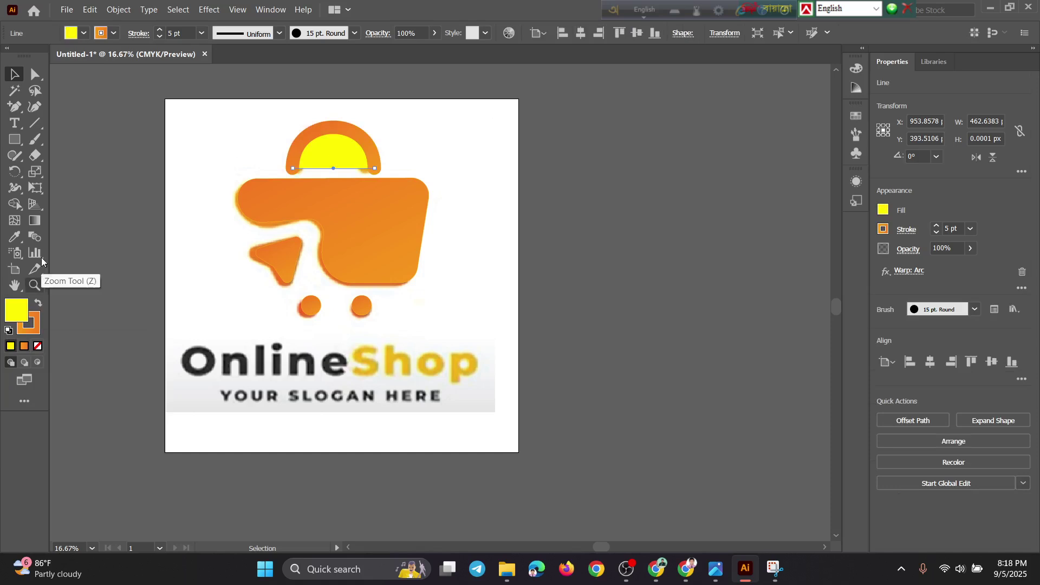
Set the handle arc's fill to none and deselect it.
left_click(84, 34)
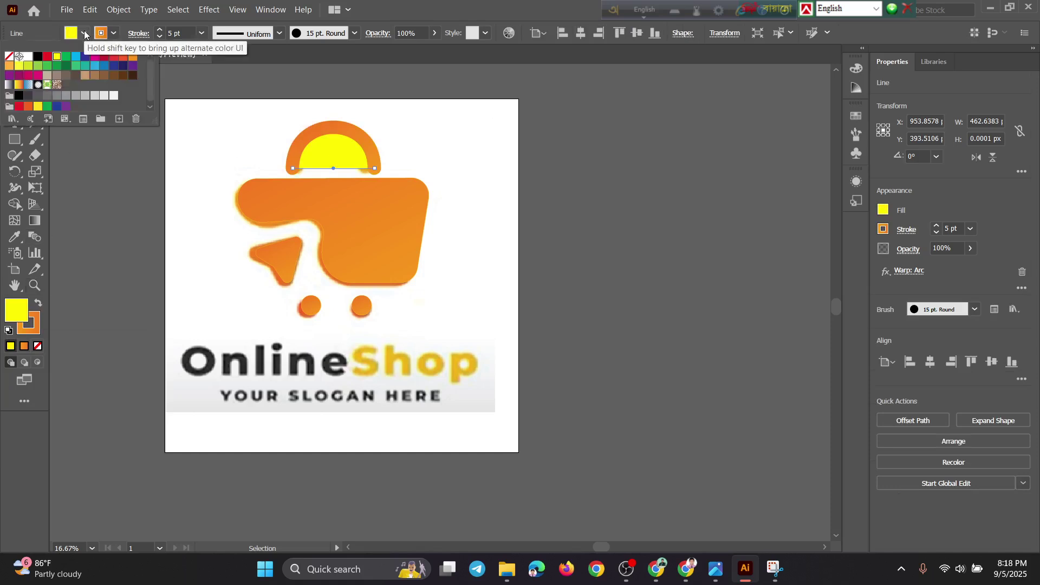
left_click(10, 56)
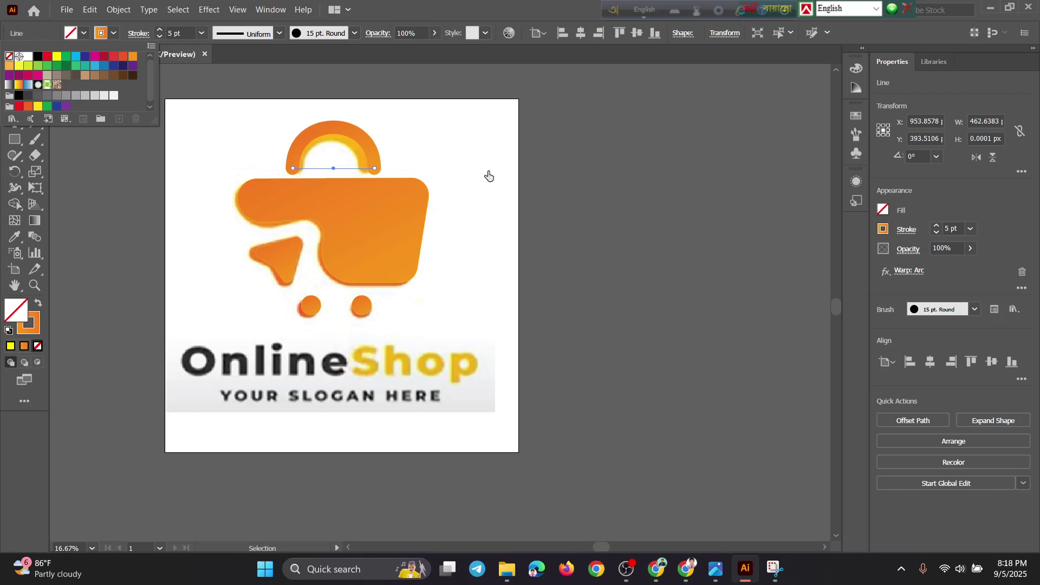
left_click(484, 175)
left_click(454, 162)
left_click(336, 143)
left_click(461, 174)
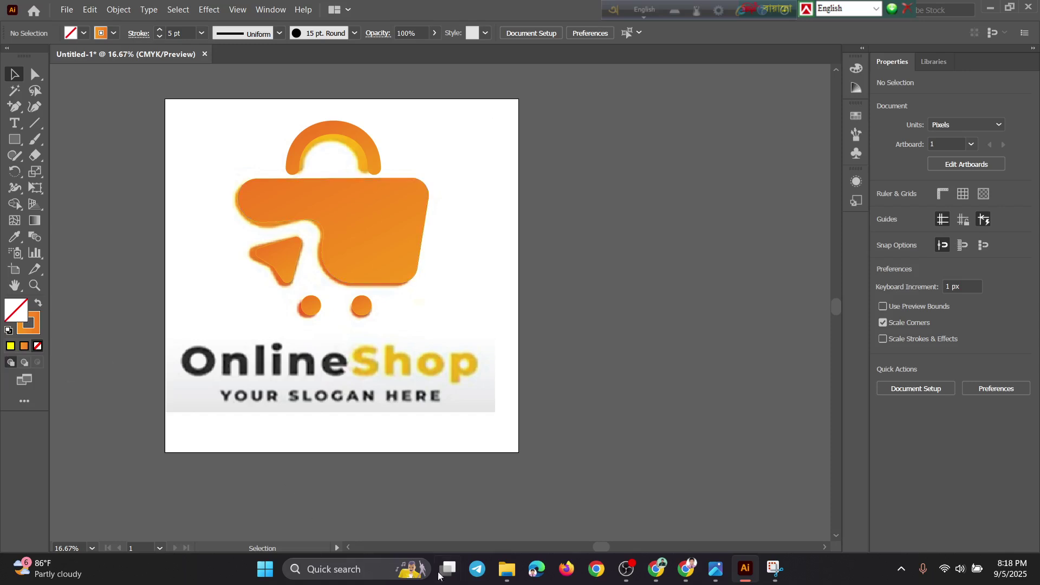
Switch to the Google Meet window to check the call, and return to Illustrator.
mouse_move(657, 569)
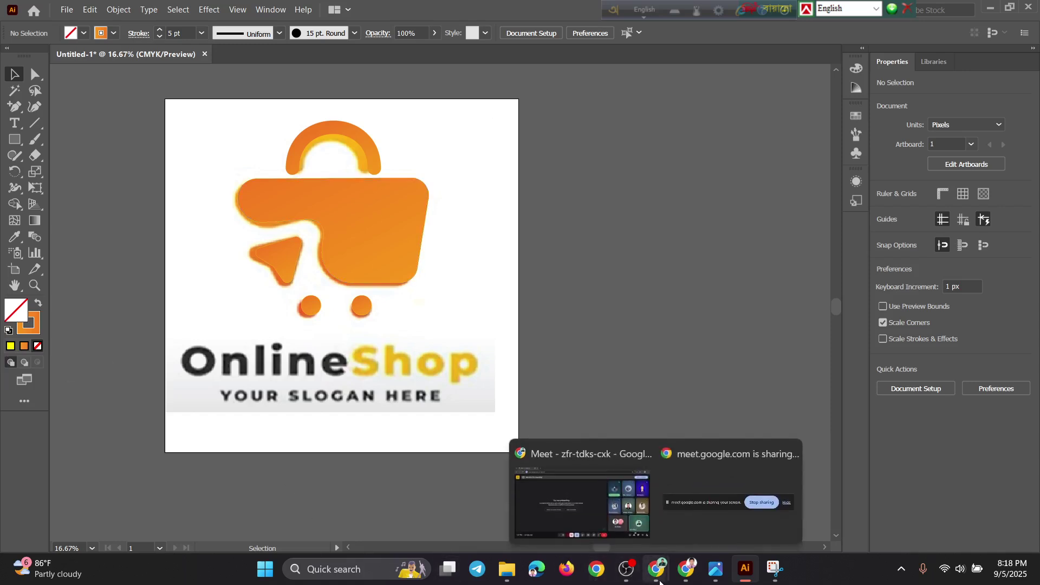
left_click(609, 536)
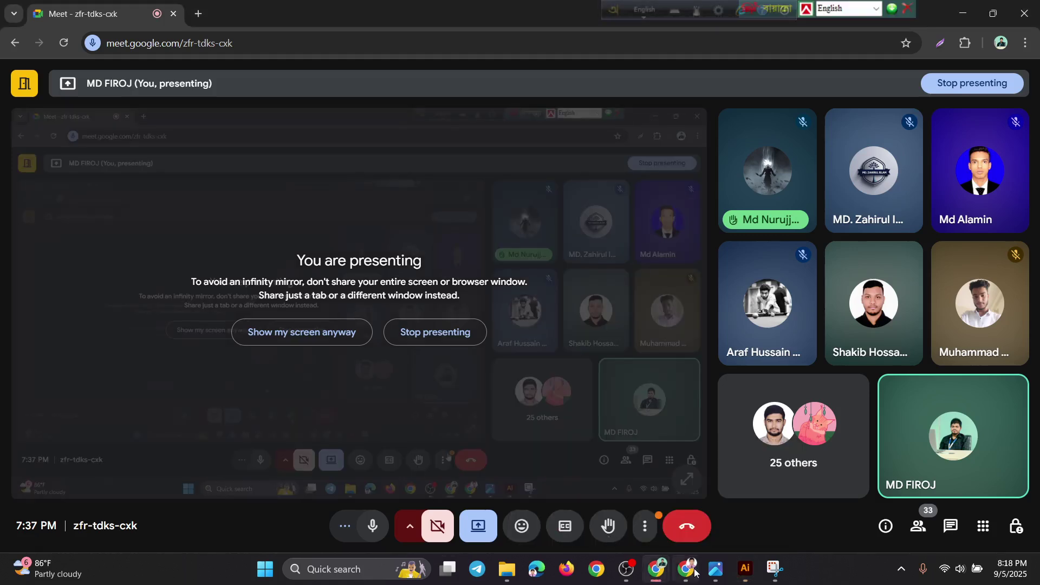
left_click(745, 568)
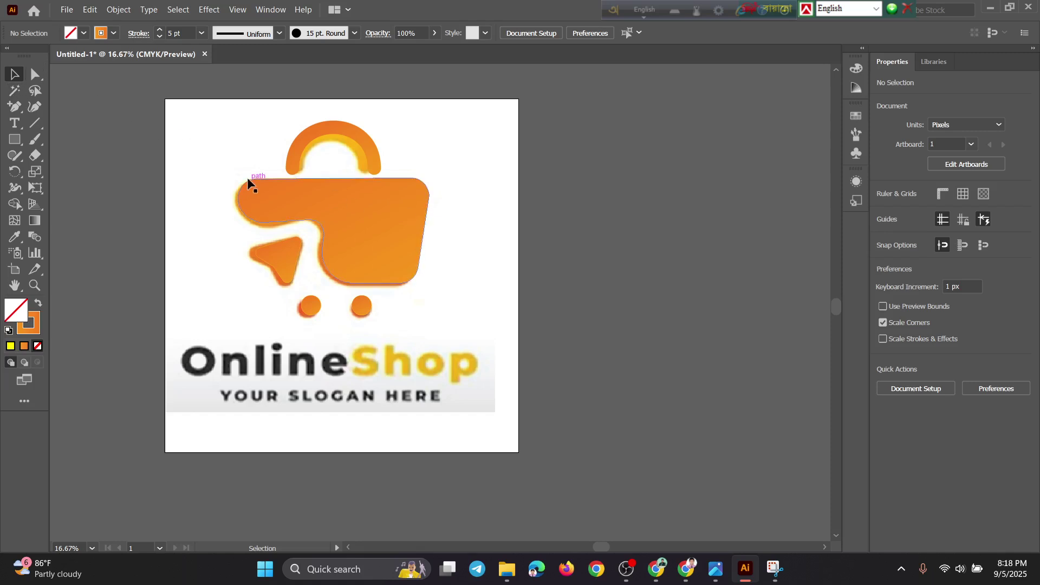
left_click(318, 192)
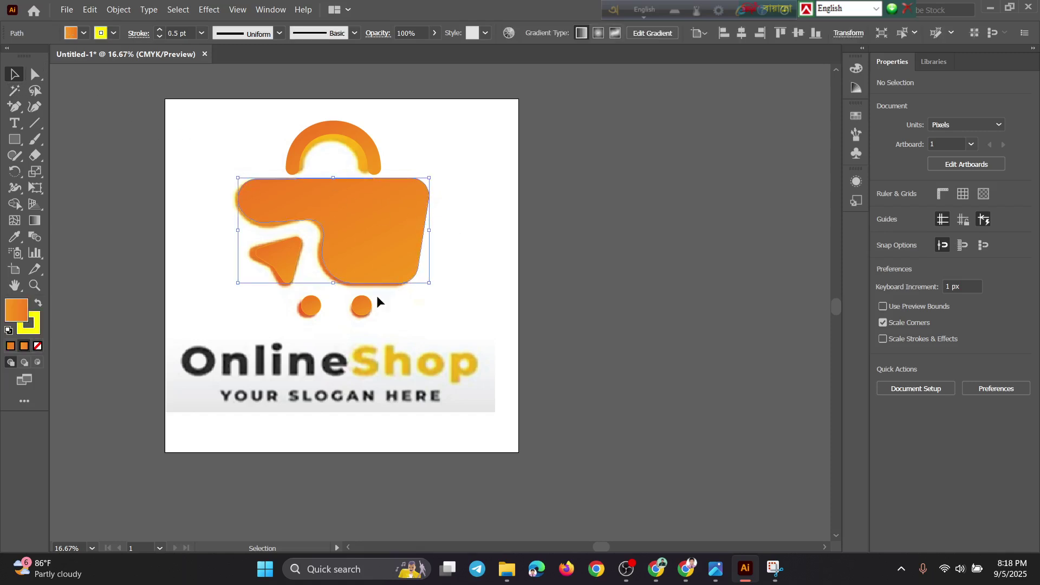
left_click(364, 307)
left_click(311, 308)
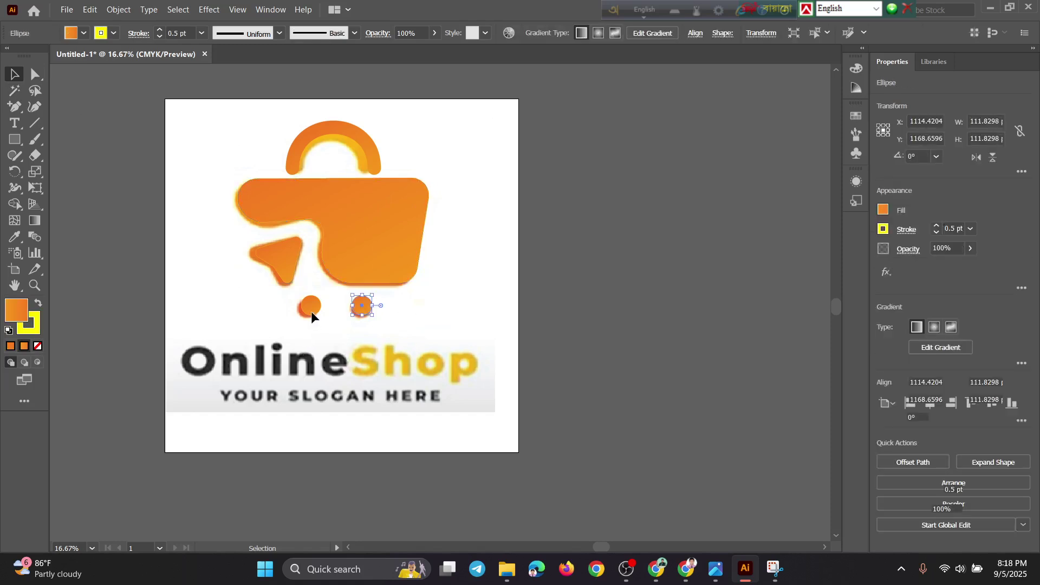
Add a point text reading "Online" at 72 pt on the blank area beside the cart's wheels.
left_click(256, 489)
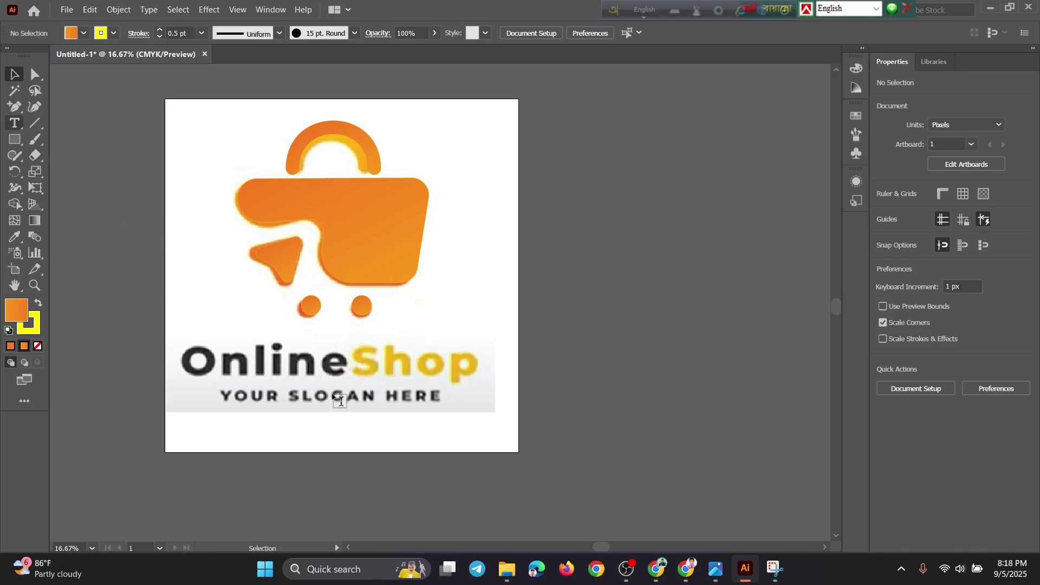
key("t")
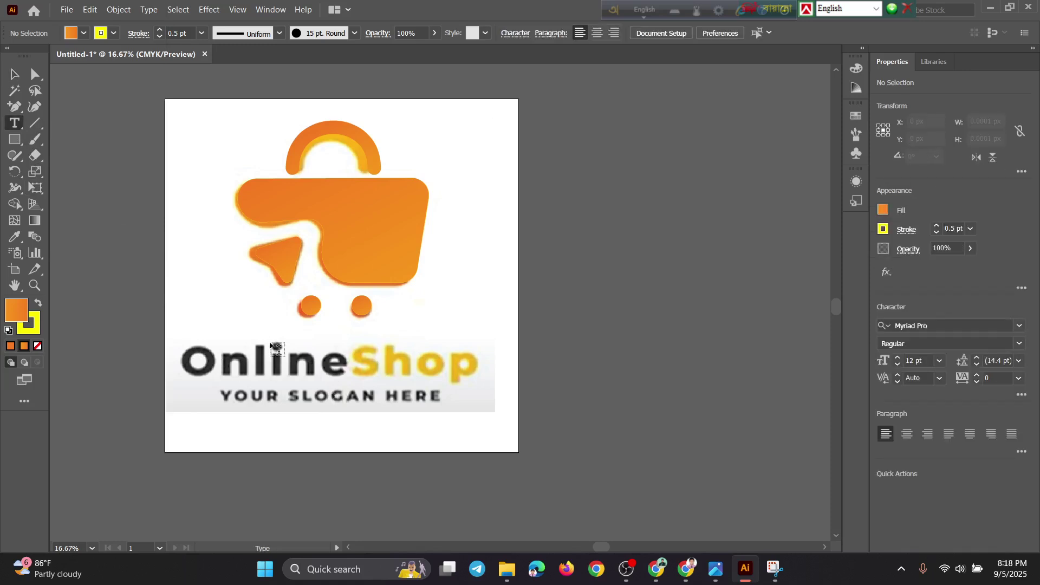
left_click(190, 289)
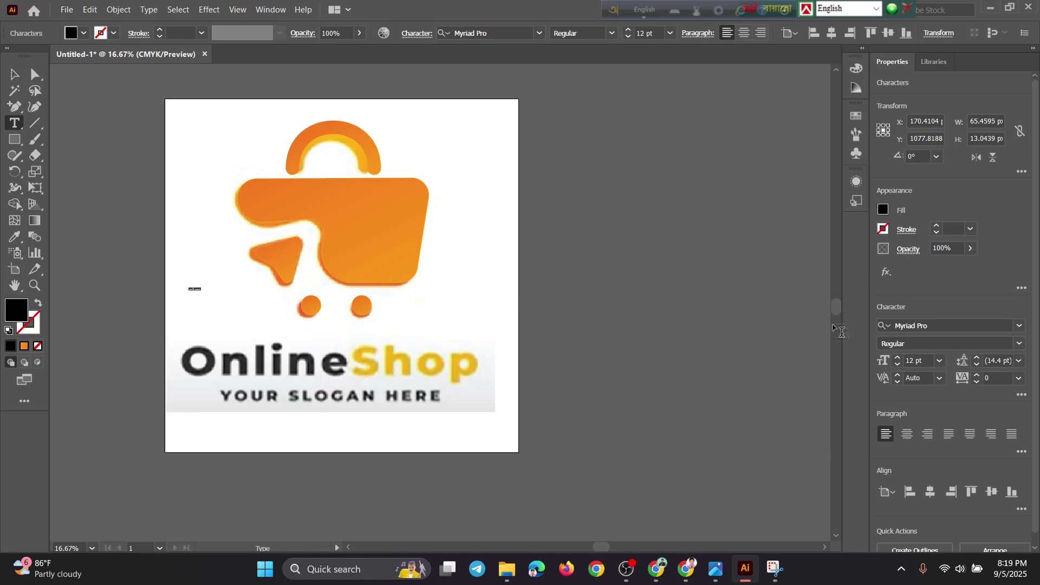
left_click(941, 363)
left_click(963, 350)
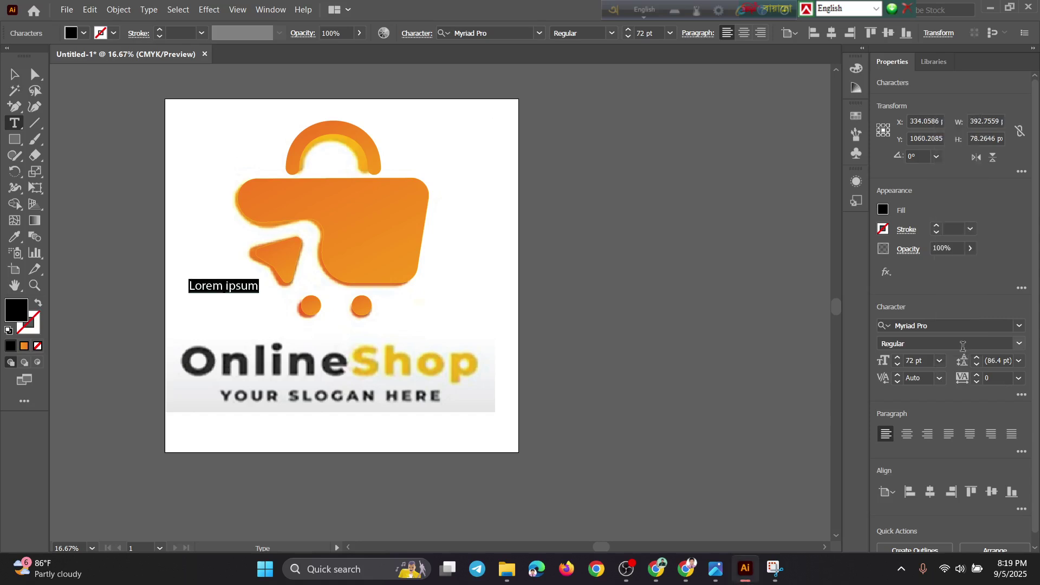
triple_click(215, 286)
type("Onl")
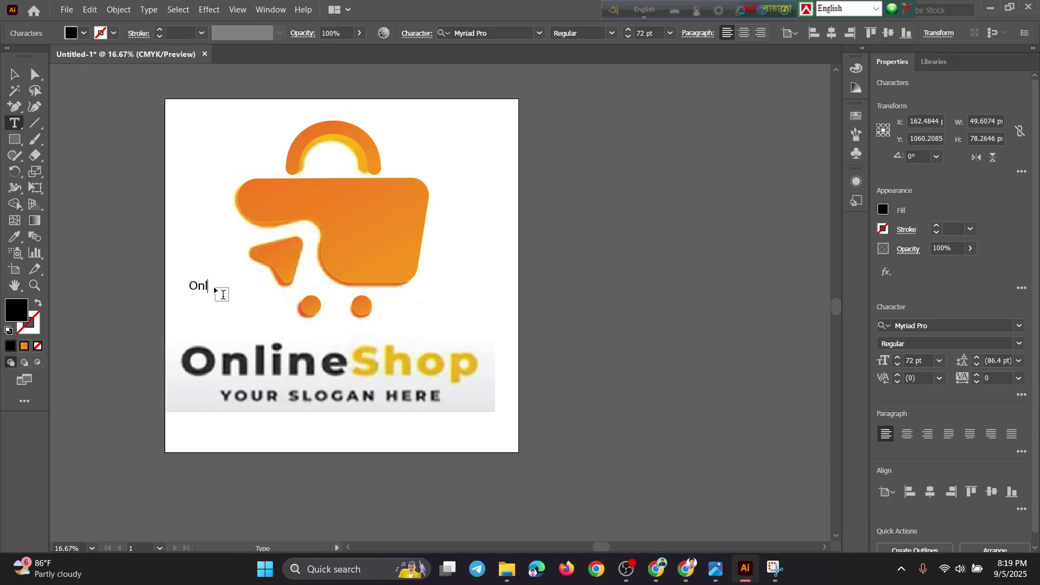
type("ine")
Browse the font list and set the word "Online" in the Anke font.
double_click(214, 287)
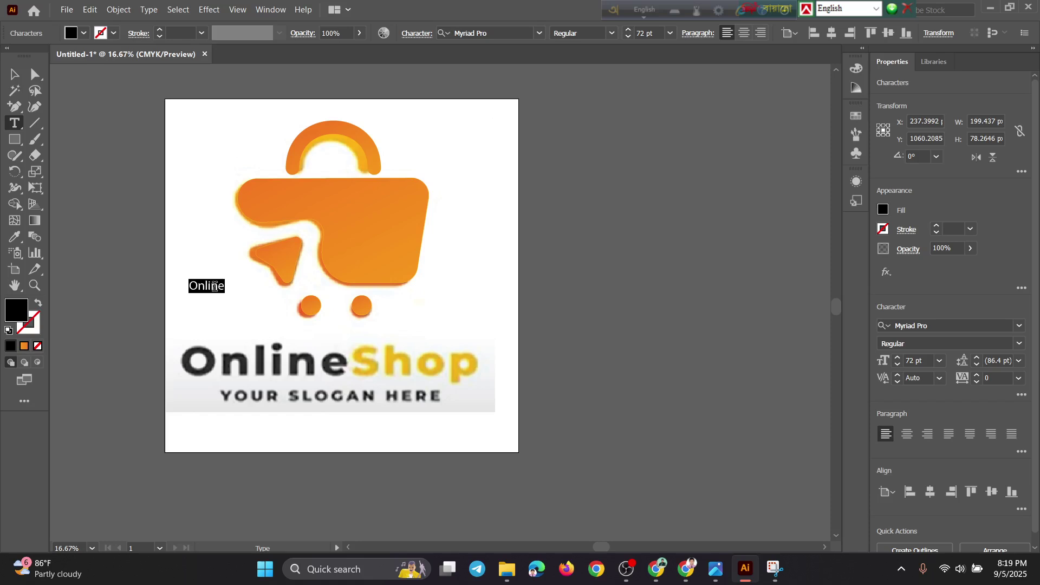
left_click(1024, 328)
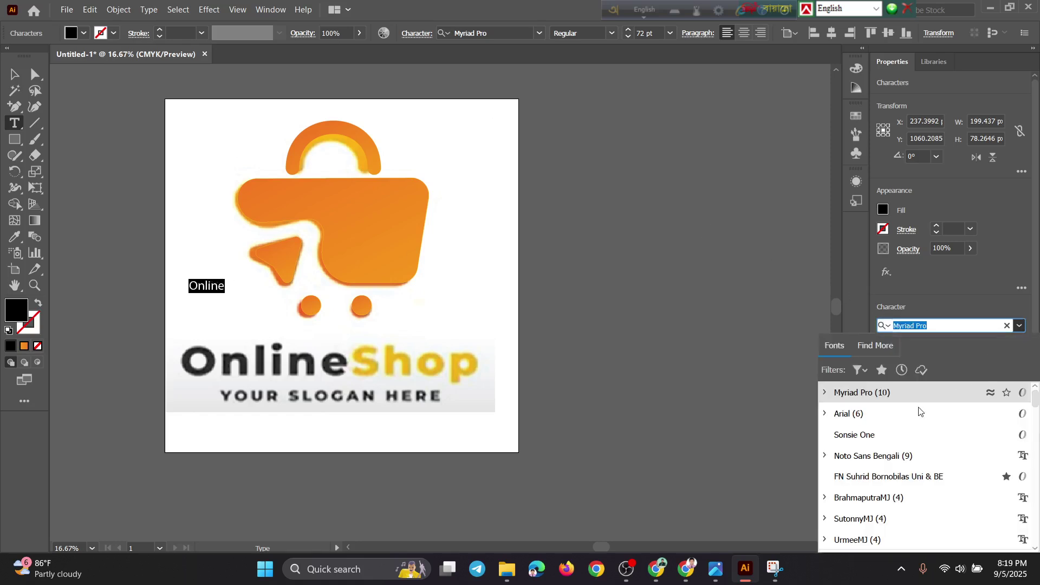
left_click(825, 414)
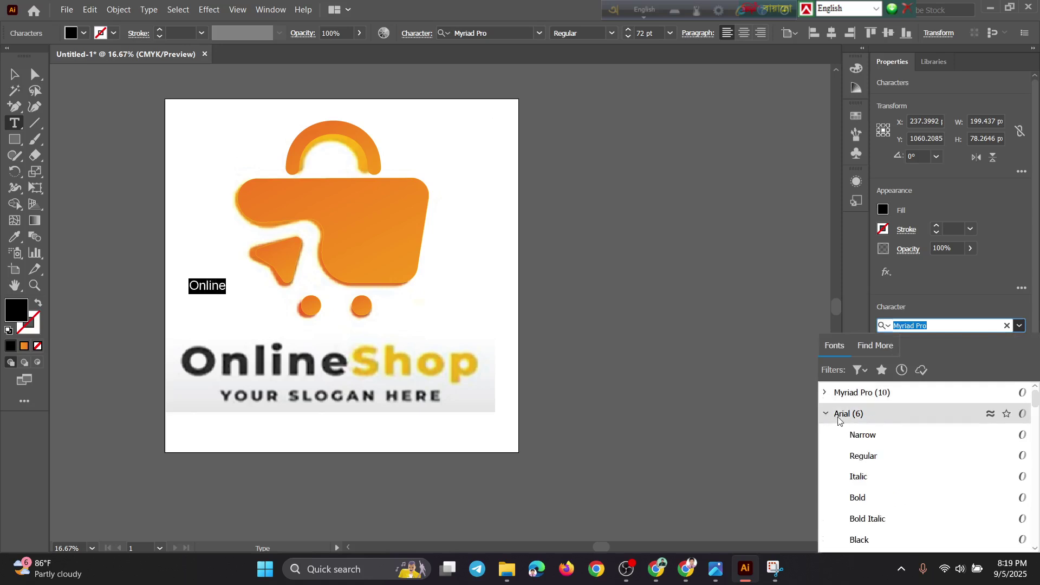
scroll(855, 430, "down", 1)
scroll(854, 429, "down", 5)
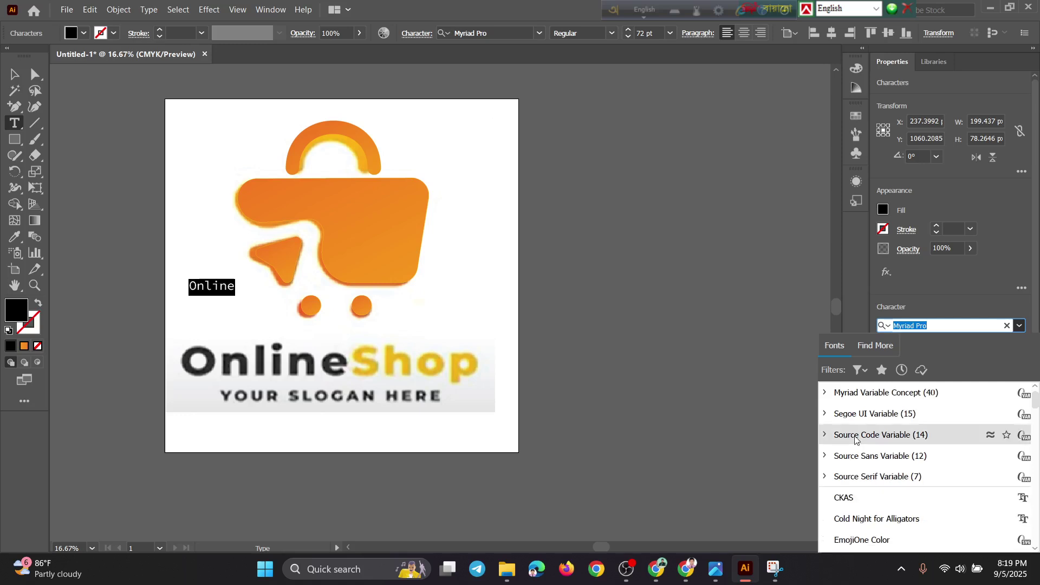
scroll(855, 440, "down", 5)
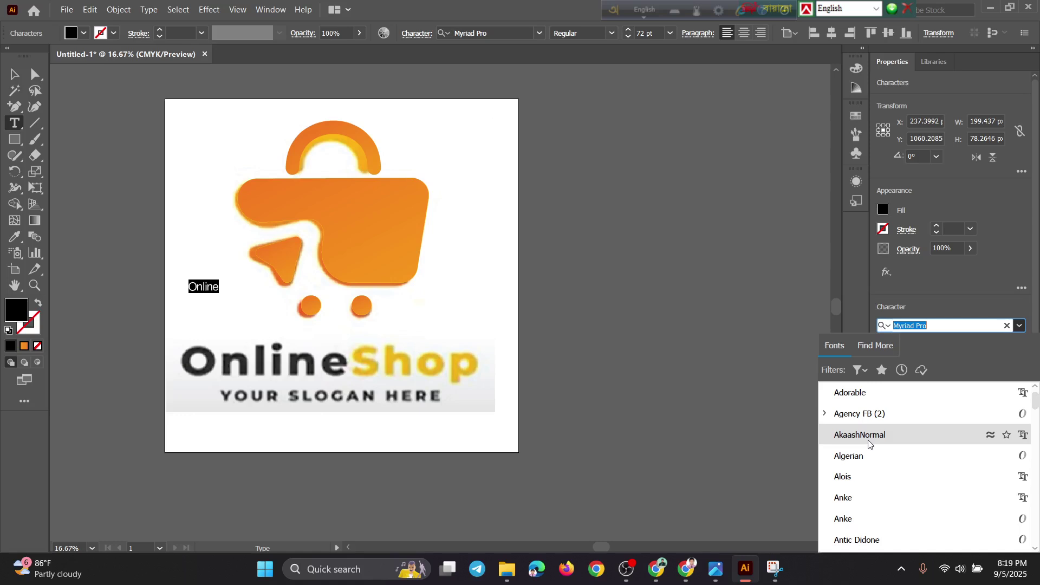
left_click(860, 507)
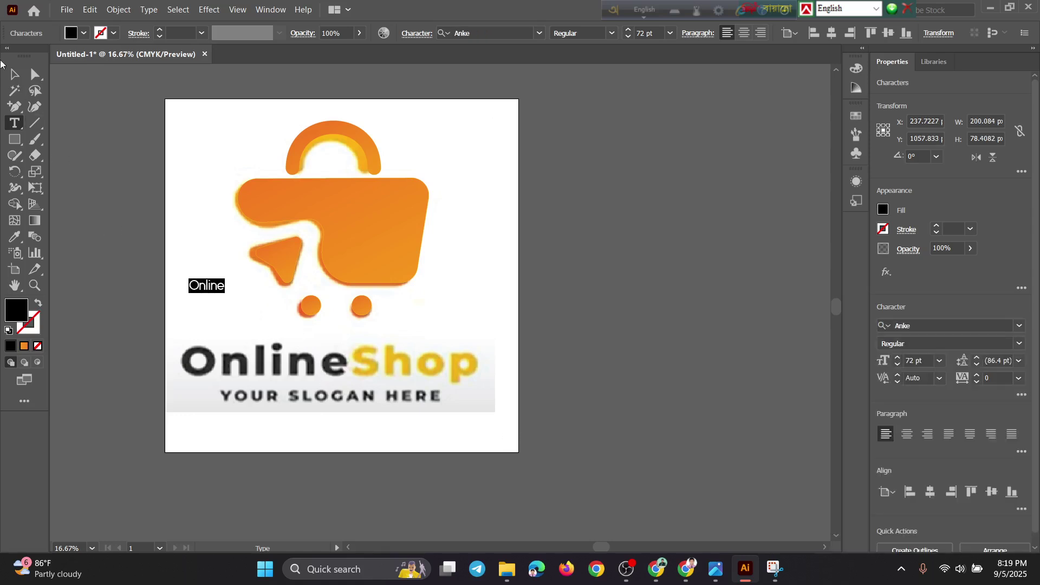
Enlarge the word "Online" to about 334 pt to match the reference lettering's width, and place it just above that lettering.
left_click(15, 74)
left_click_drag(223, 293, 247, 305)
left_click_drag(278, 324, 315, 328)
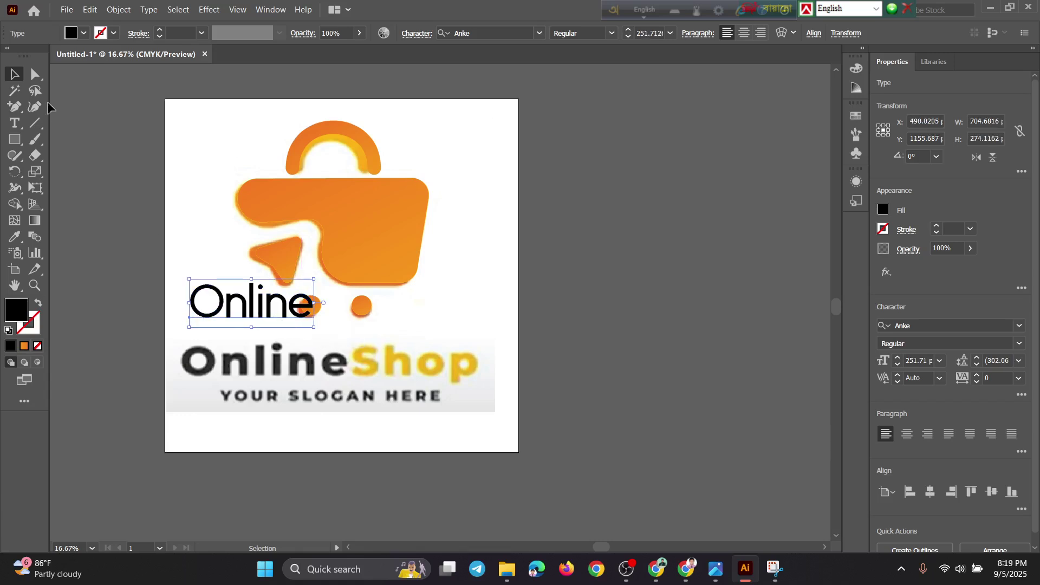
left_click_drag(274, 312, 341, 396)
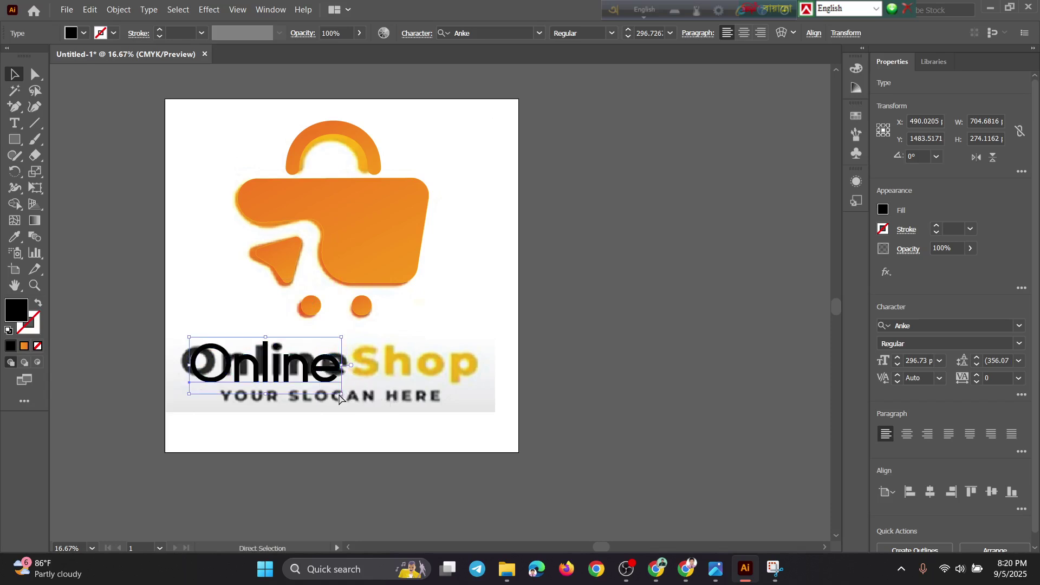
key("ctrl+z")
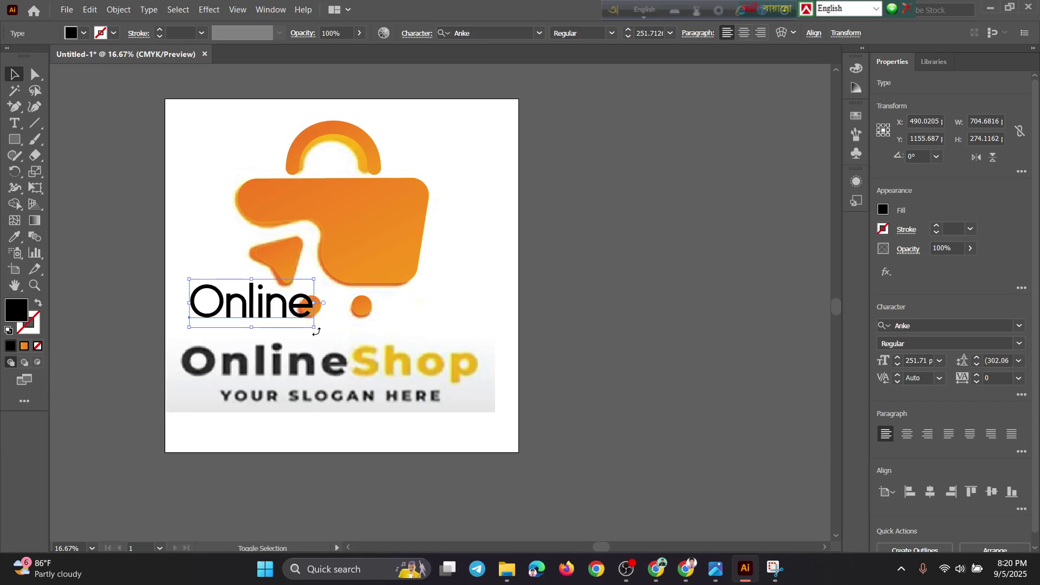
left_click_drag(314, 329, 342, 401)
left_click_drag(310, 369, 330, 318)
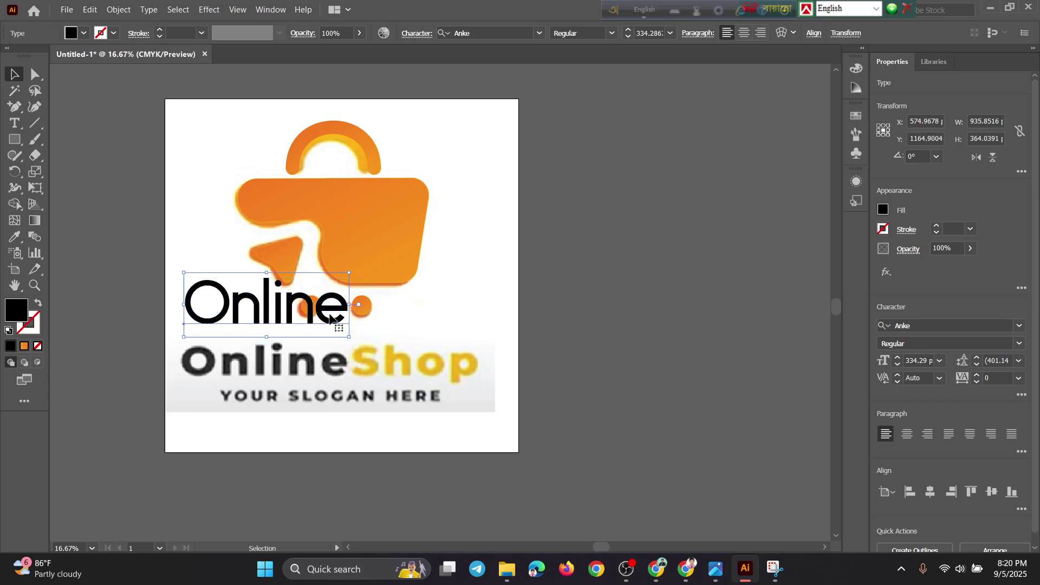
left_click(416, 307)
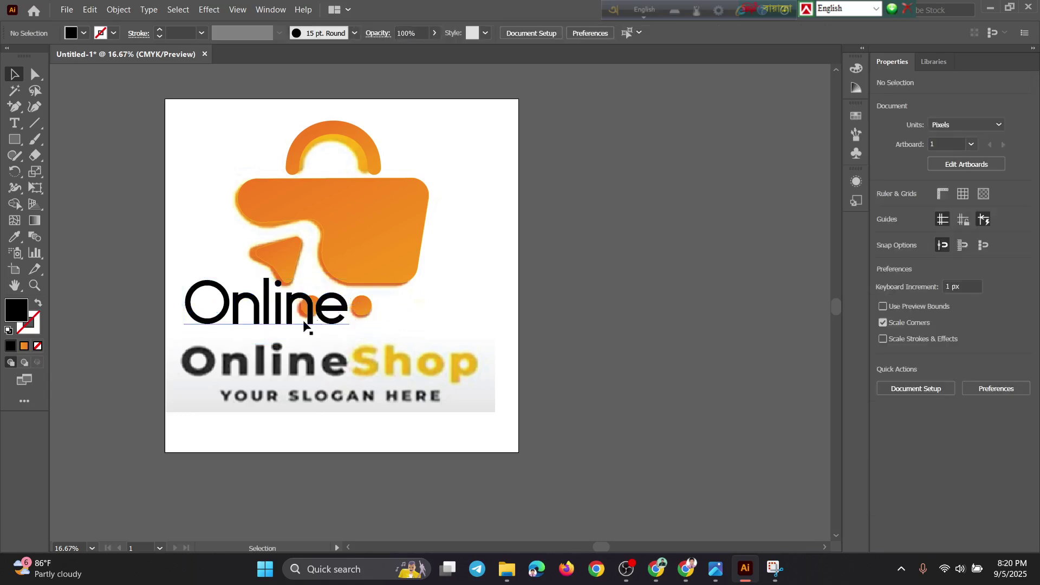
Duplicate the word "Online" to its right and change the copy's text to "Shop".
left_click_drag(291, 323, 452, 325)
double_click(453, 306)
key("ctrl+a")
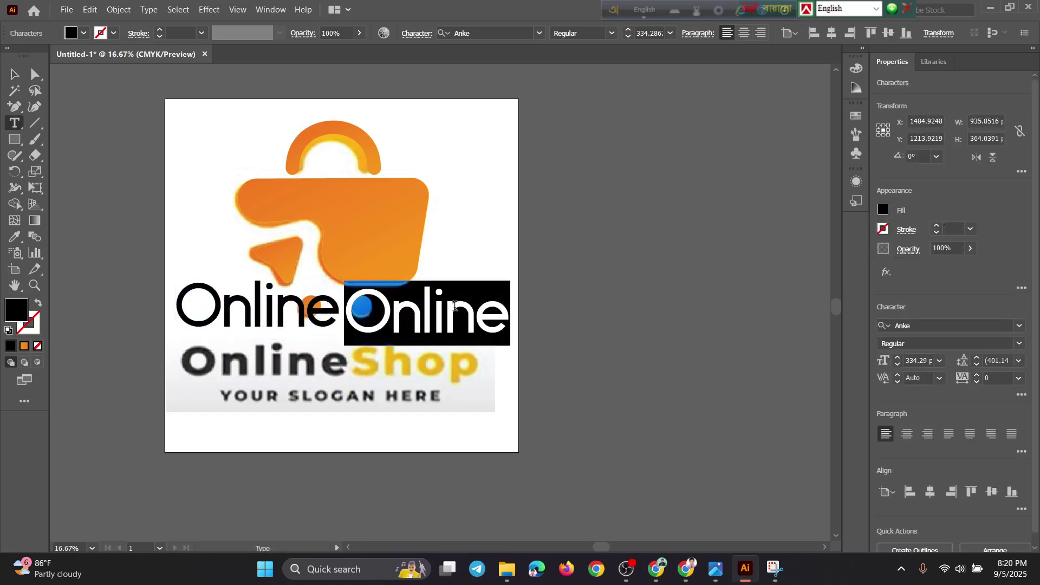
type("Shop")
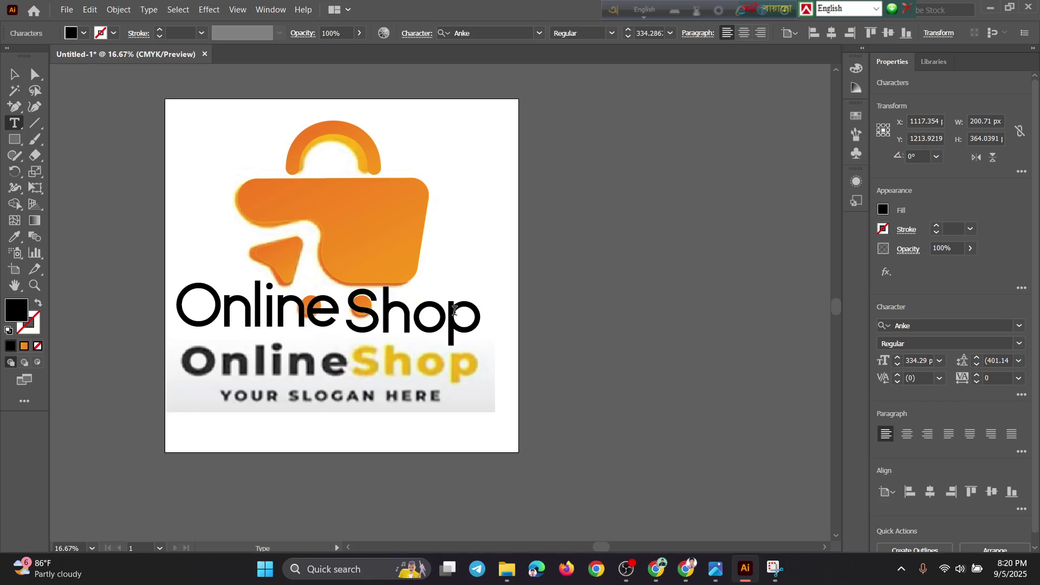
key("ctrl+a")
left_click(592, 305, "ctrl")
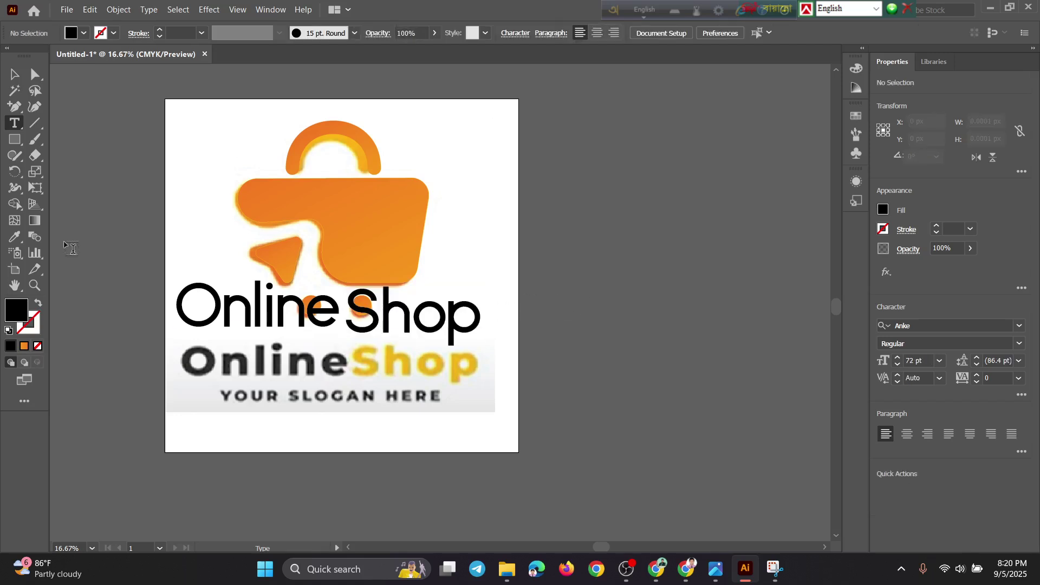
Color the word "Shop" with the yellow sampled from the reference lettering using the Eyedropper, and deselect it.
left_click(15, 90)
key("ctrl+z")
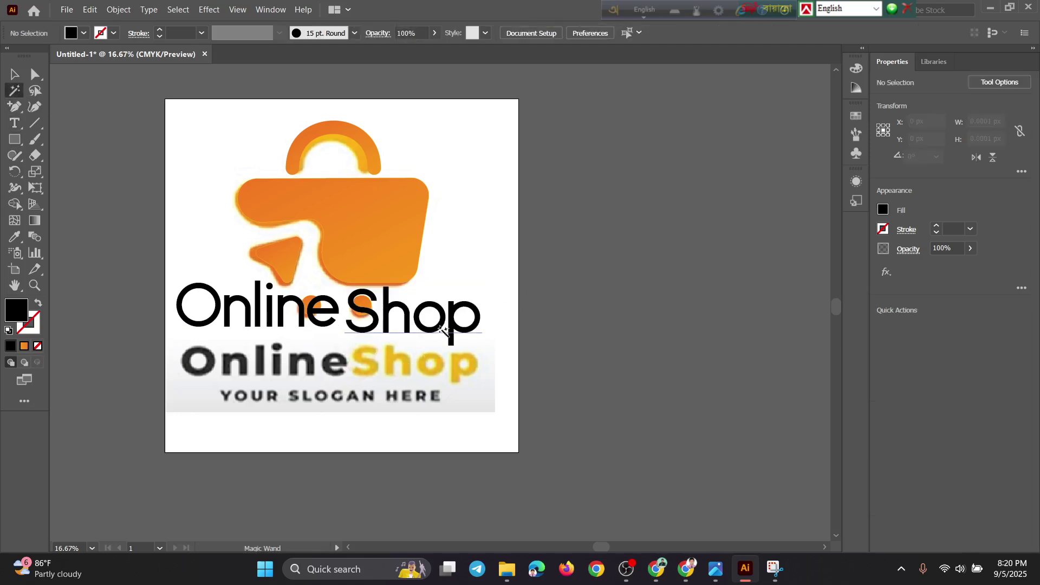
left_click(15, 74)
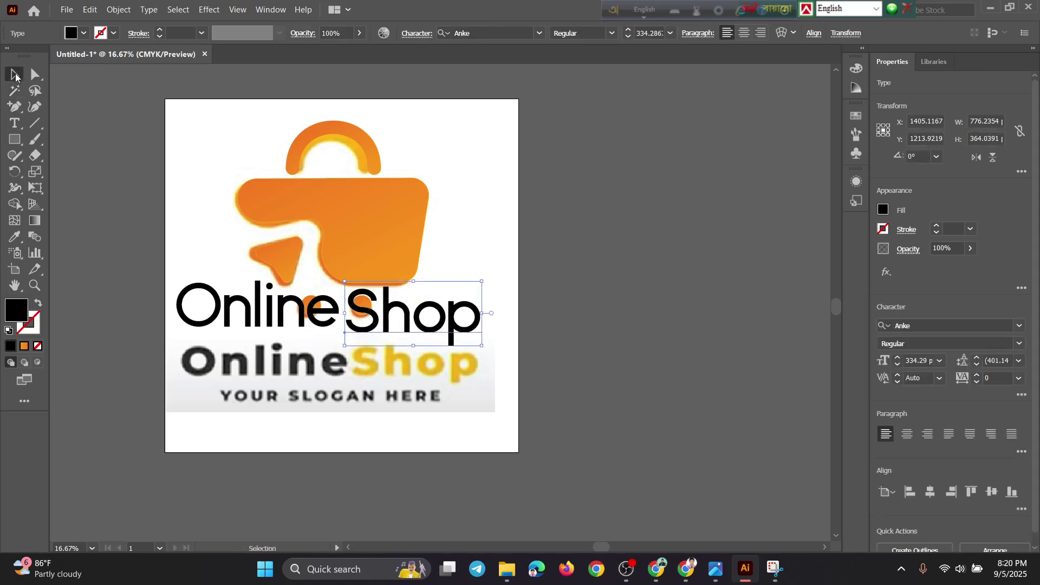
left_click(650, 324)
left_click(459, 323)
key("i")
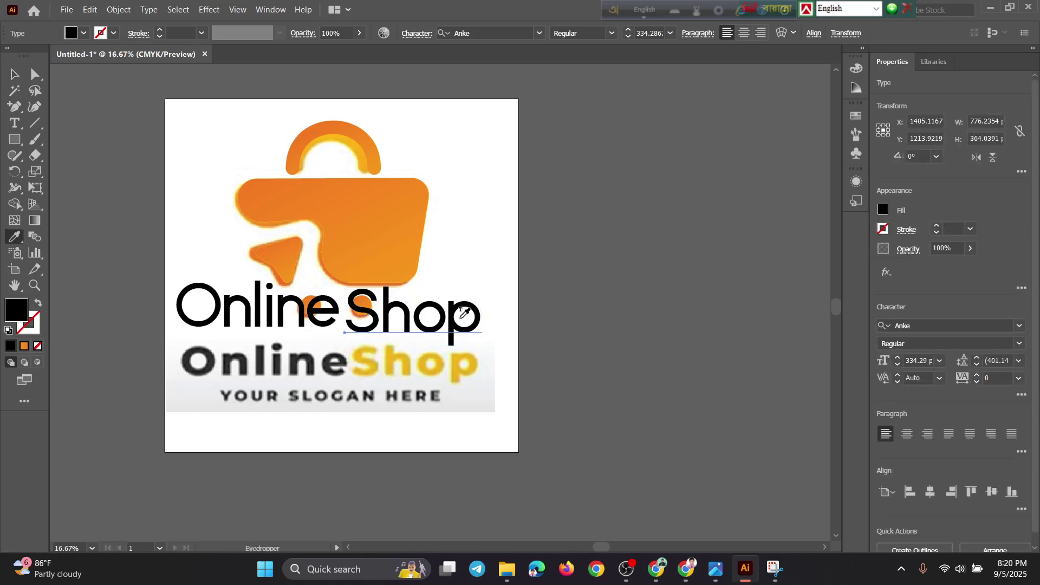
left_click(457, 359)
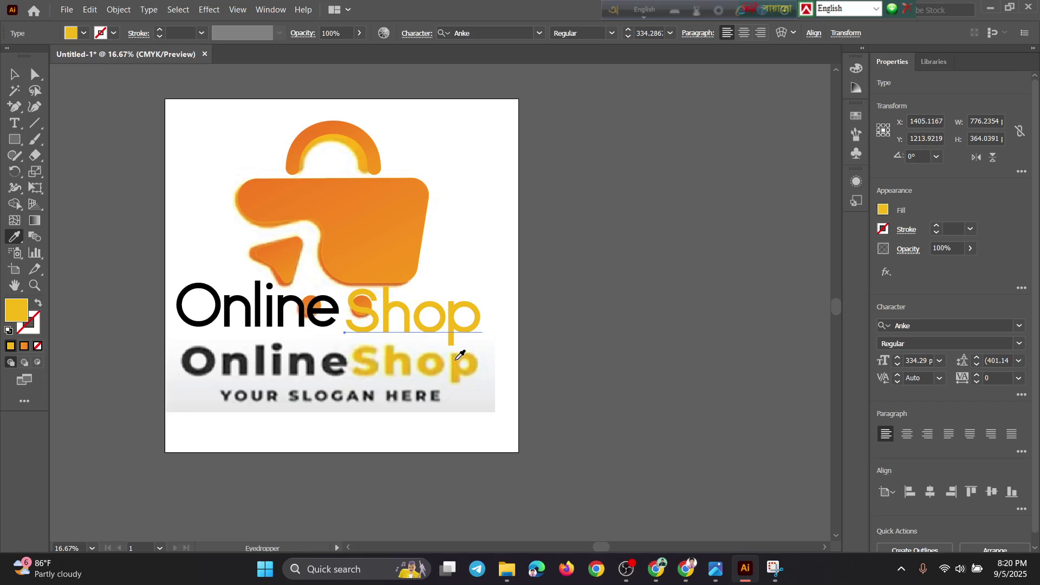
left_click(15, 74)
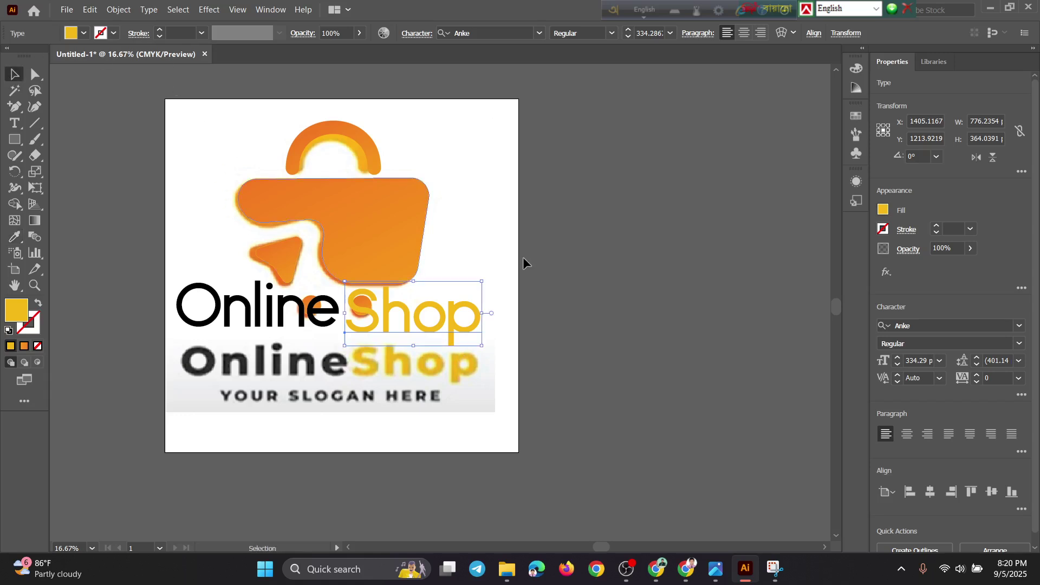
left_click(561, 298)
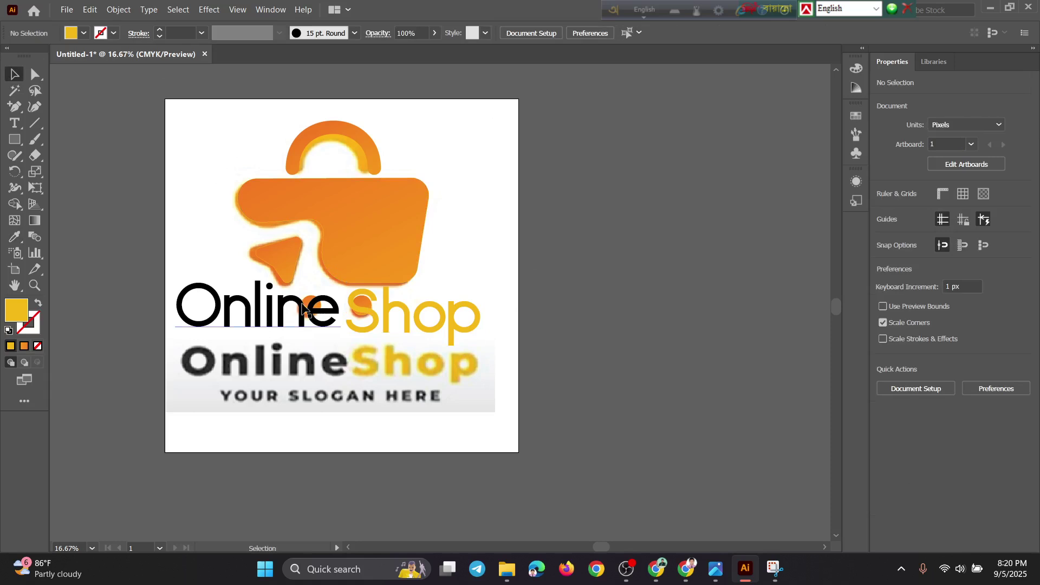
Unlock all objects so the reference image can be selected.
left_click(388, 335)
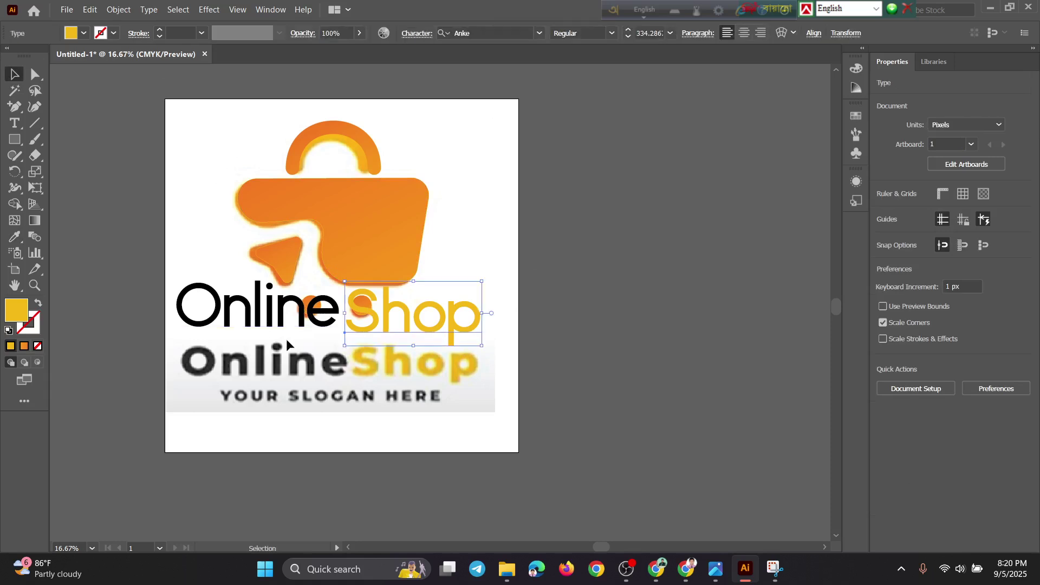
left_click(346, 296)
left_click_drag(471, 185, 501, 223)
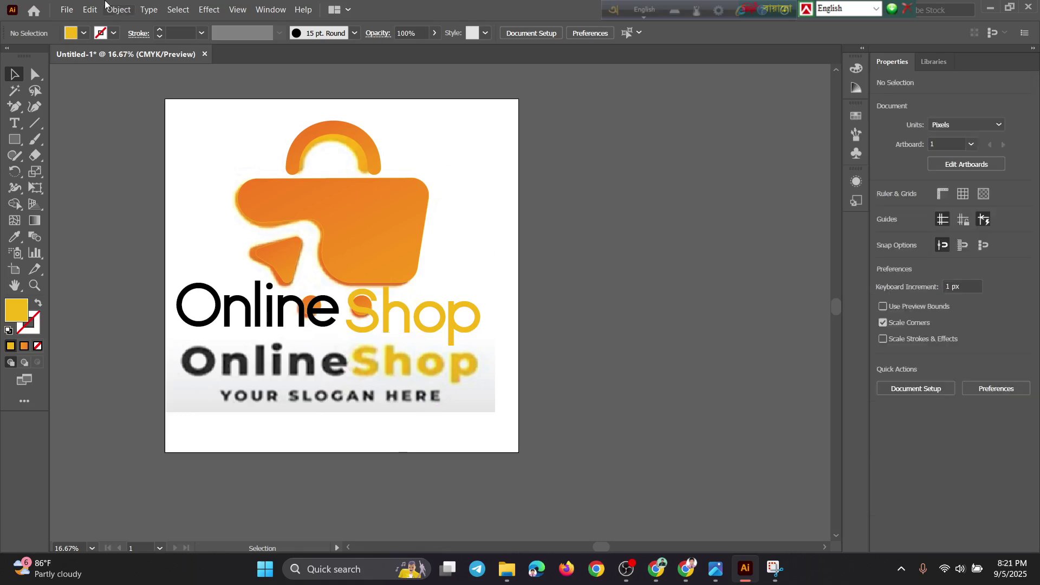
left_click(119, 11)
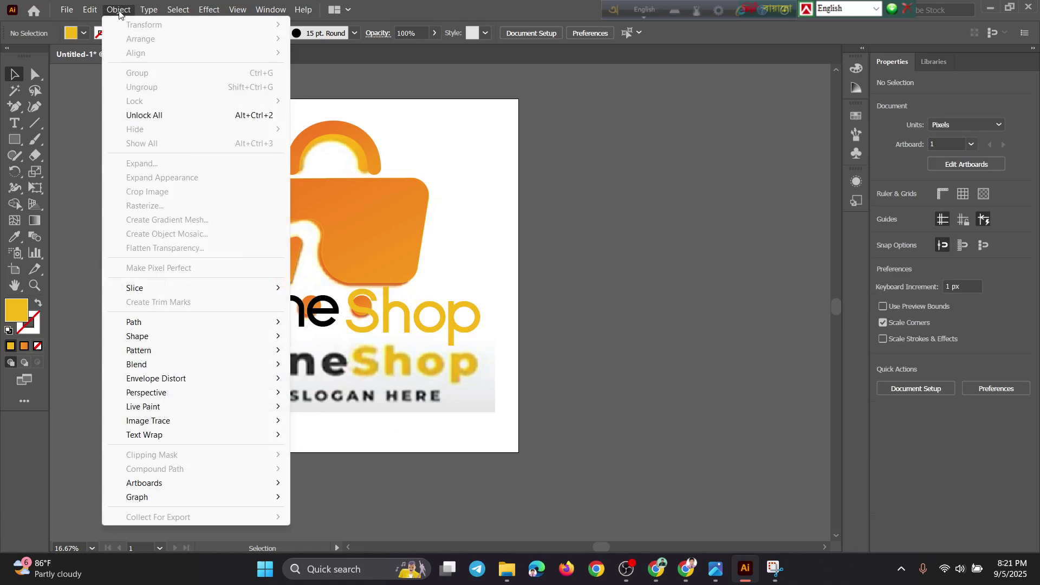
left_click(171, 115)
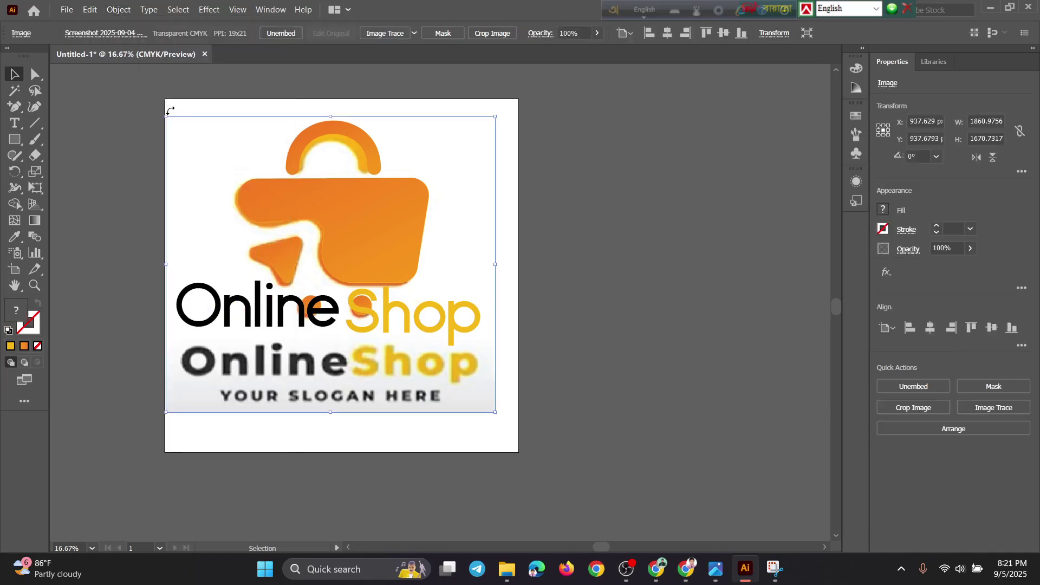
left_click(125, 9)
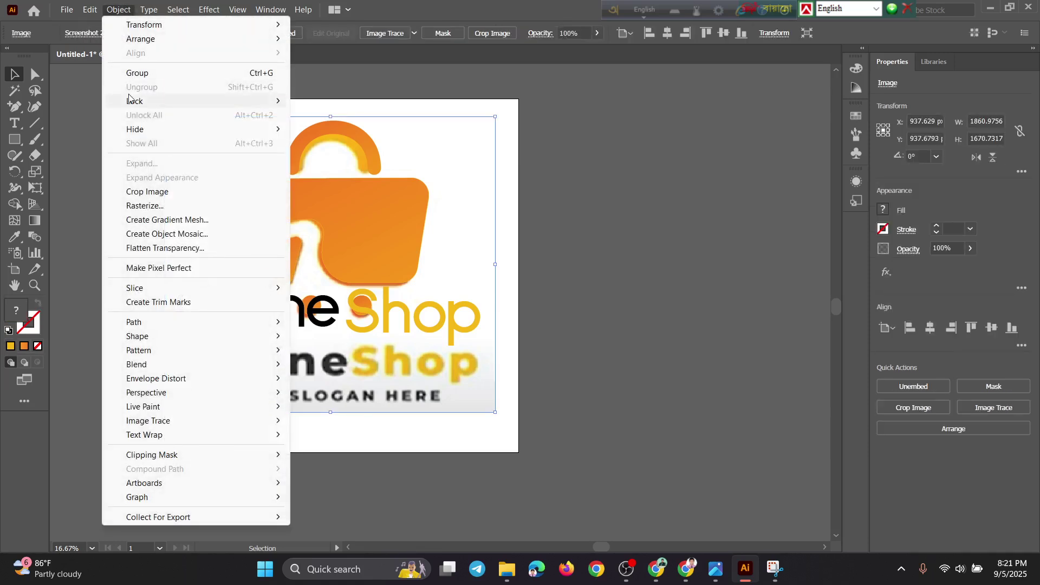
left_click(80, 77)
Select the reference screenshot image behind the traced logo and delete it.
left_click(447, 126)
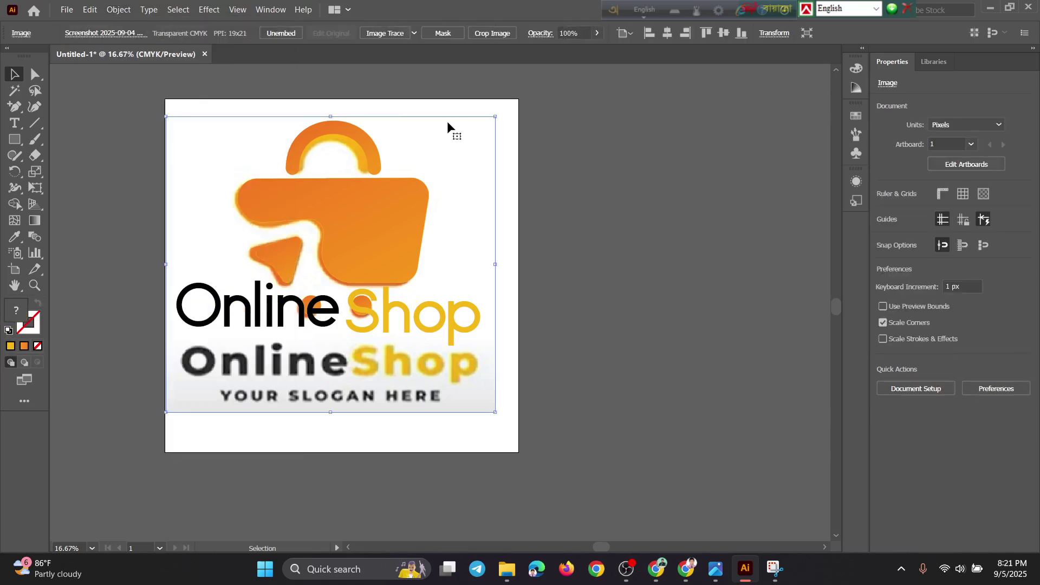
left_click(455, 110)
left_click(375, 161)
left_click_drag(425, 157, 460, 297)
left_click_drag(462, 416, 496, 392)
key("Delete")
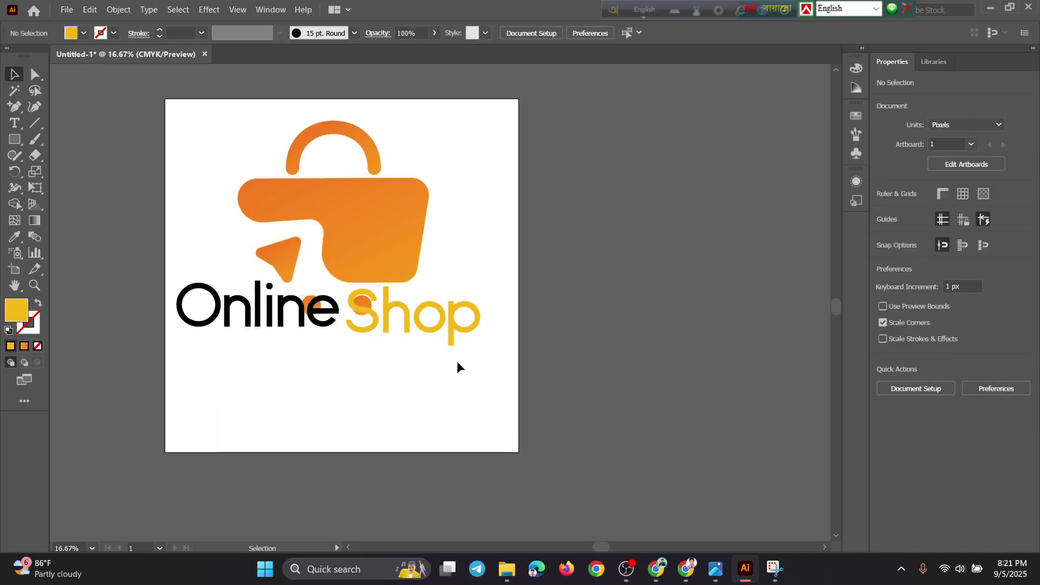
Move the words "Online" and "Shop" together down below the cart's wheels.
left_click(452, 333)
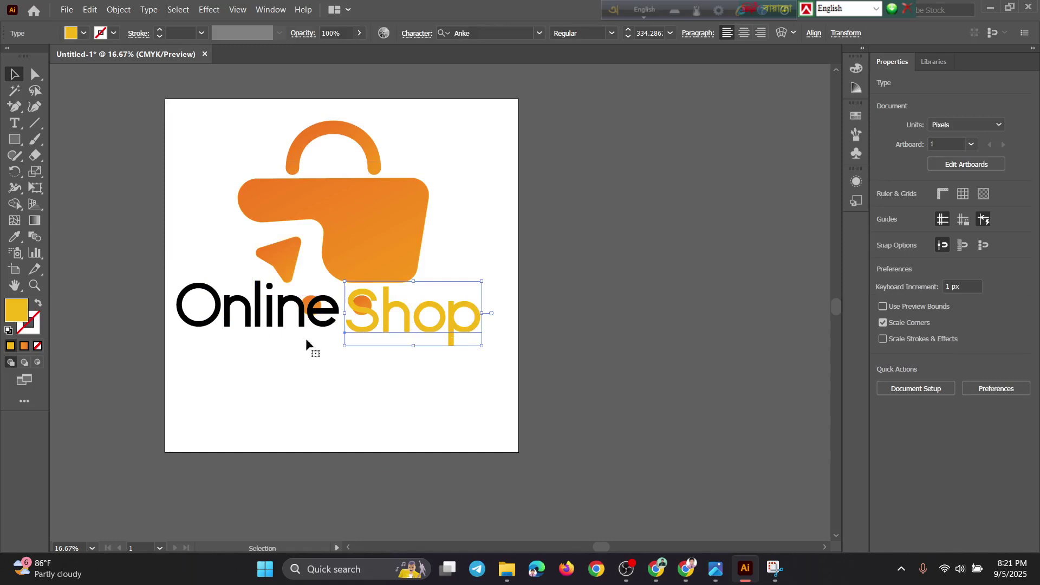
left_click(222, 310, "shift")
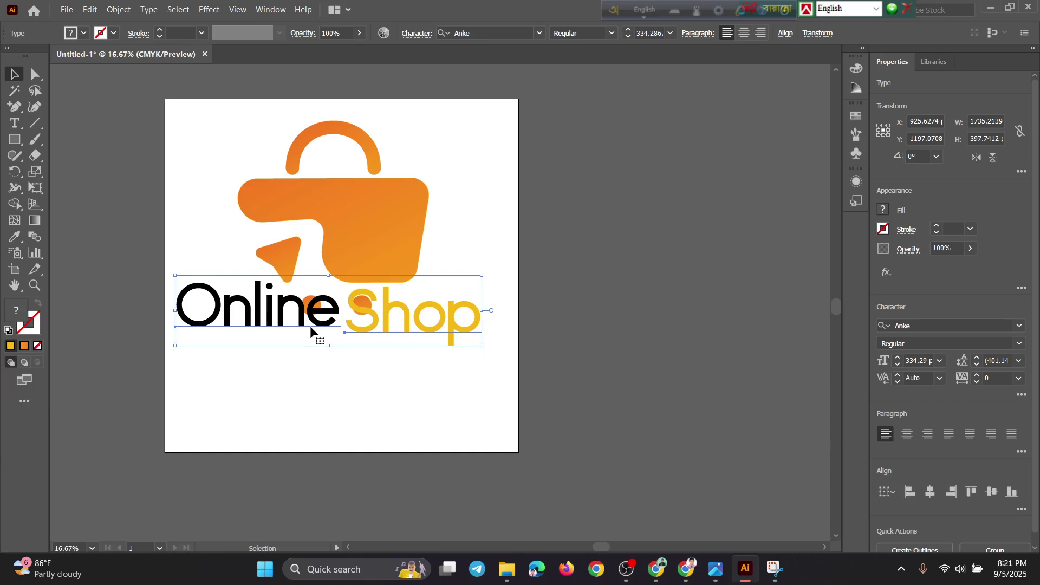
left_click_drag(314, 326, 316, 389)
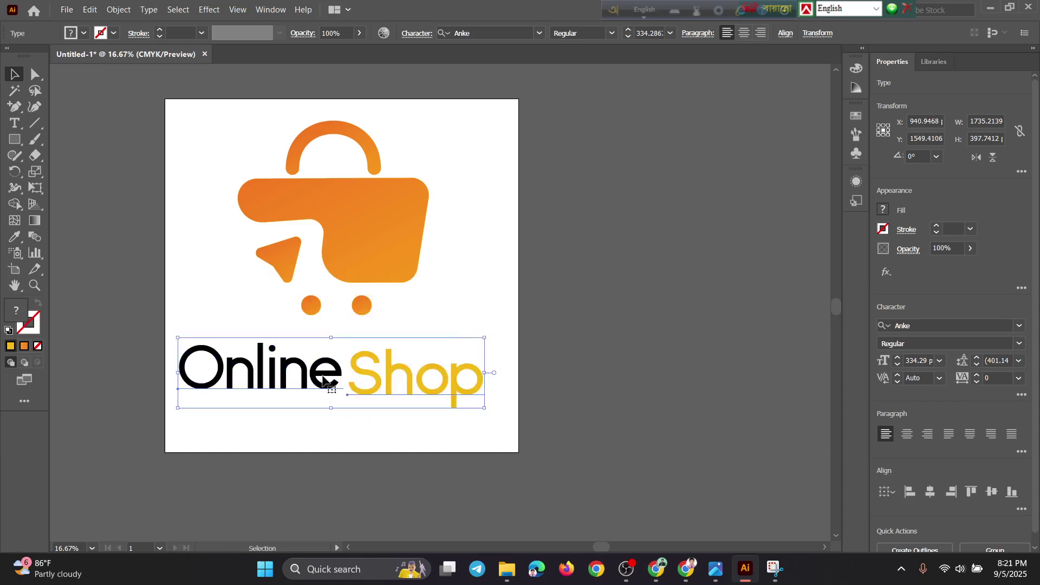
Align the words "Online" and "Shop" with each other by their vertical centers, and deselect them.
left_click(464, 269)
left_click(400, 382)
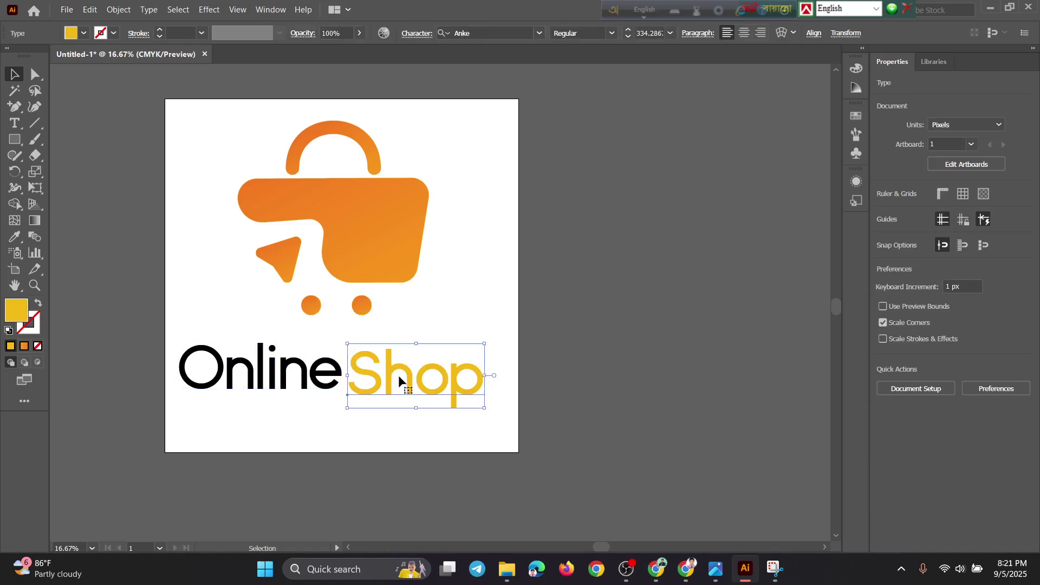
left_click(306, 386, "shift")
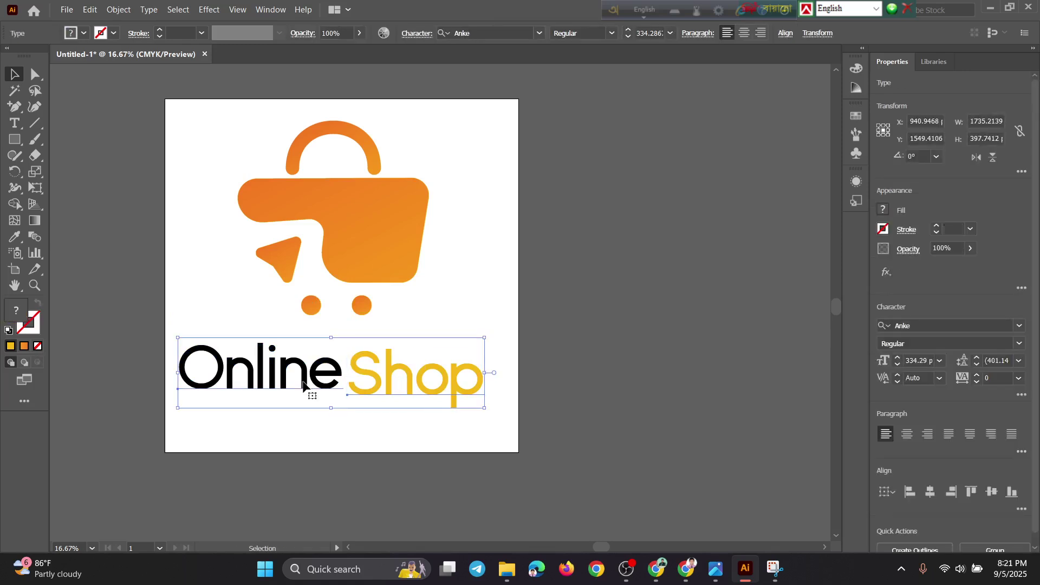
left_click(969, 497)
left_click(672, 307)
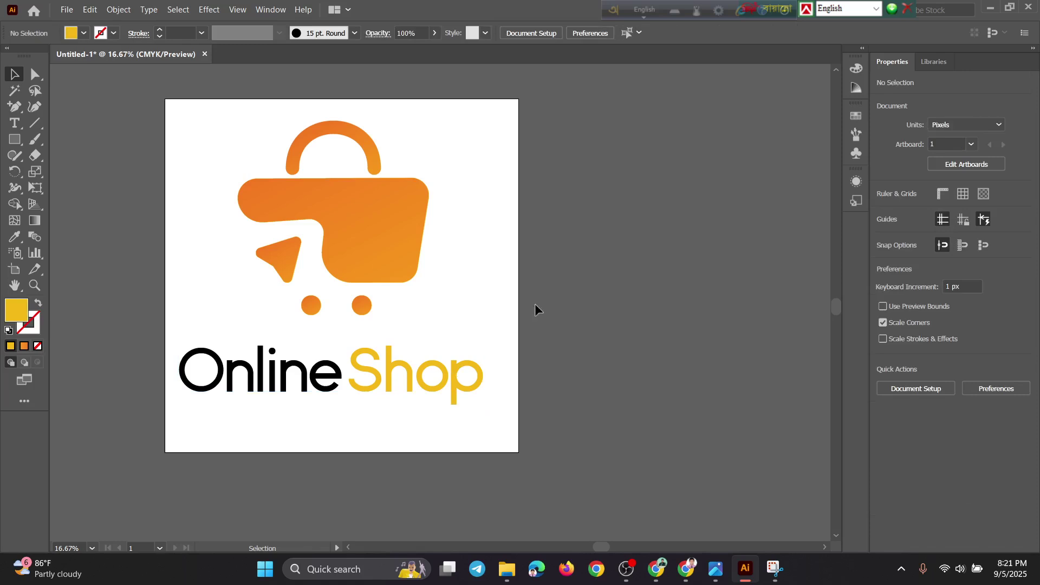
Move the words "Online" and "Shop" together straight up so they sit just beneath the cart's wheels.
left_click(456, 377)
left_click(260, 384, "shift")
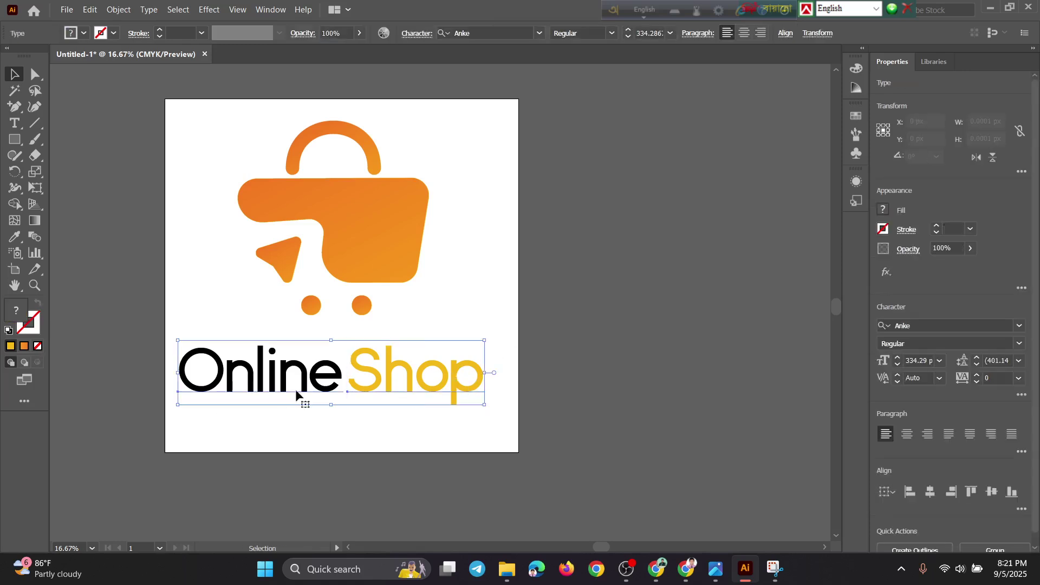
left_click_drag(332, 386, 332, 367)
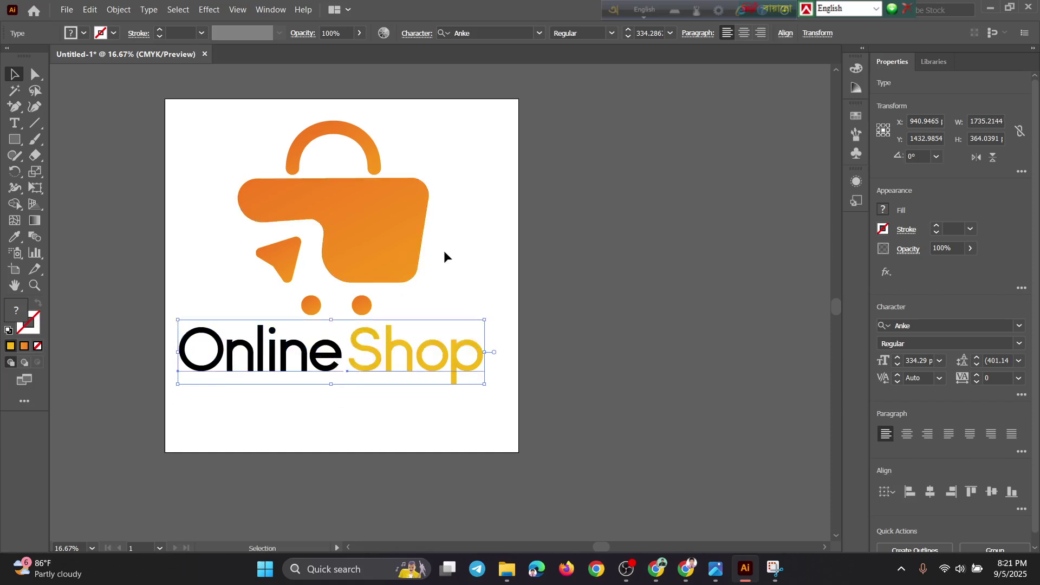
left_click(380, 264)
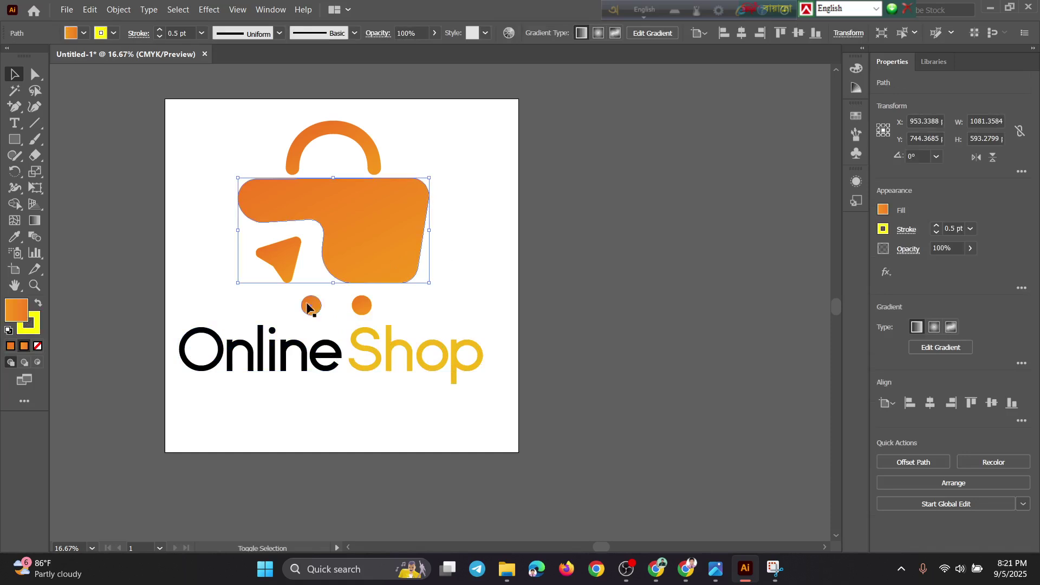
left_click_drag(209, 127, 440, 312)
left_click(664, 260)
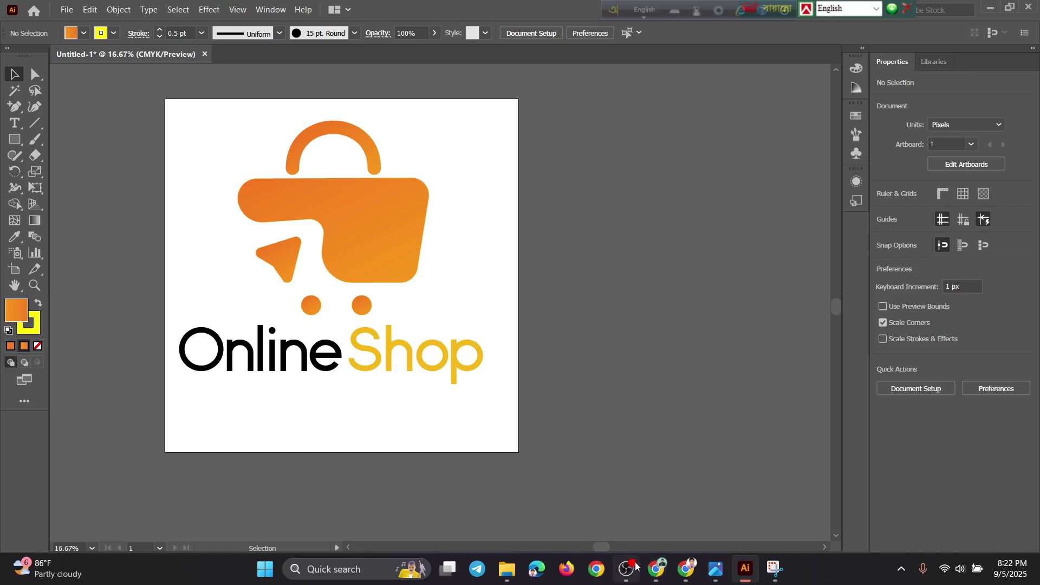
mouse_move(633, 551)
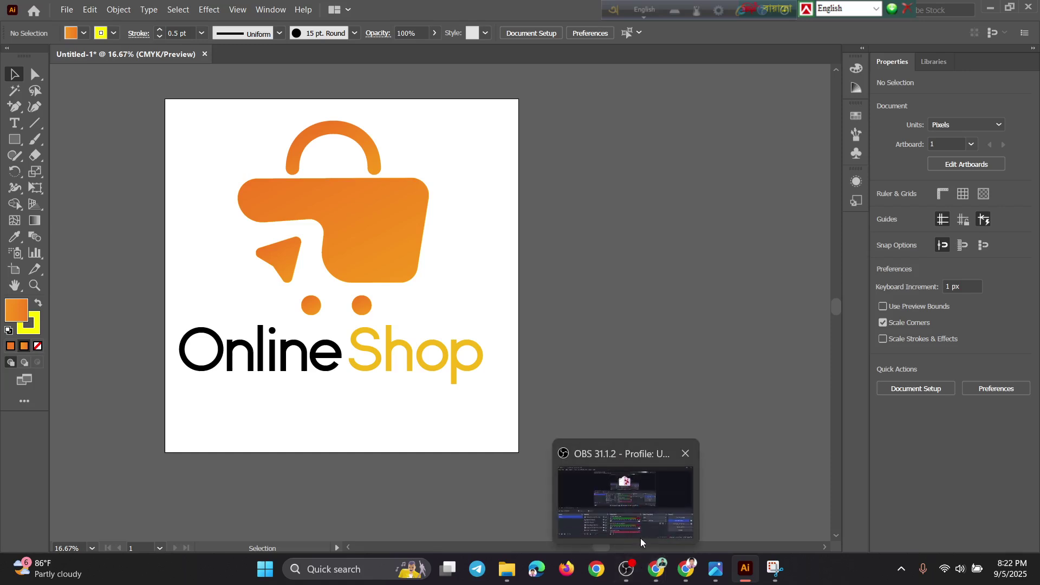